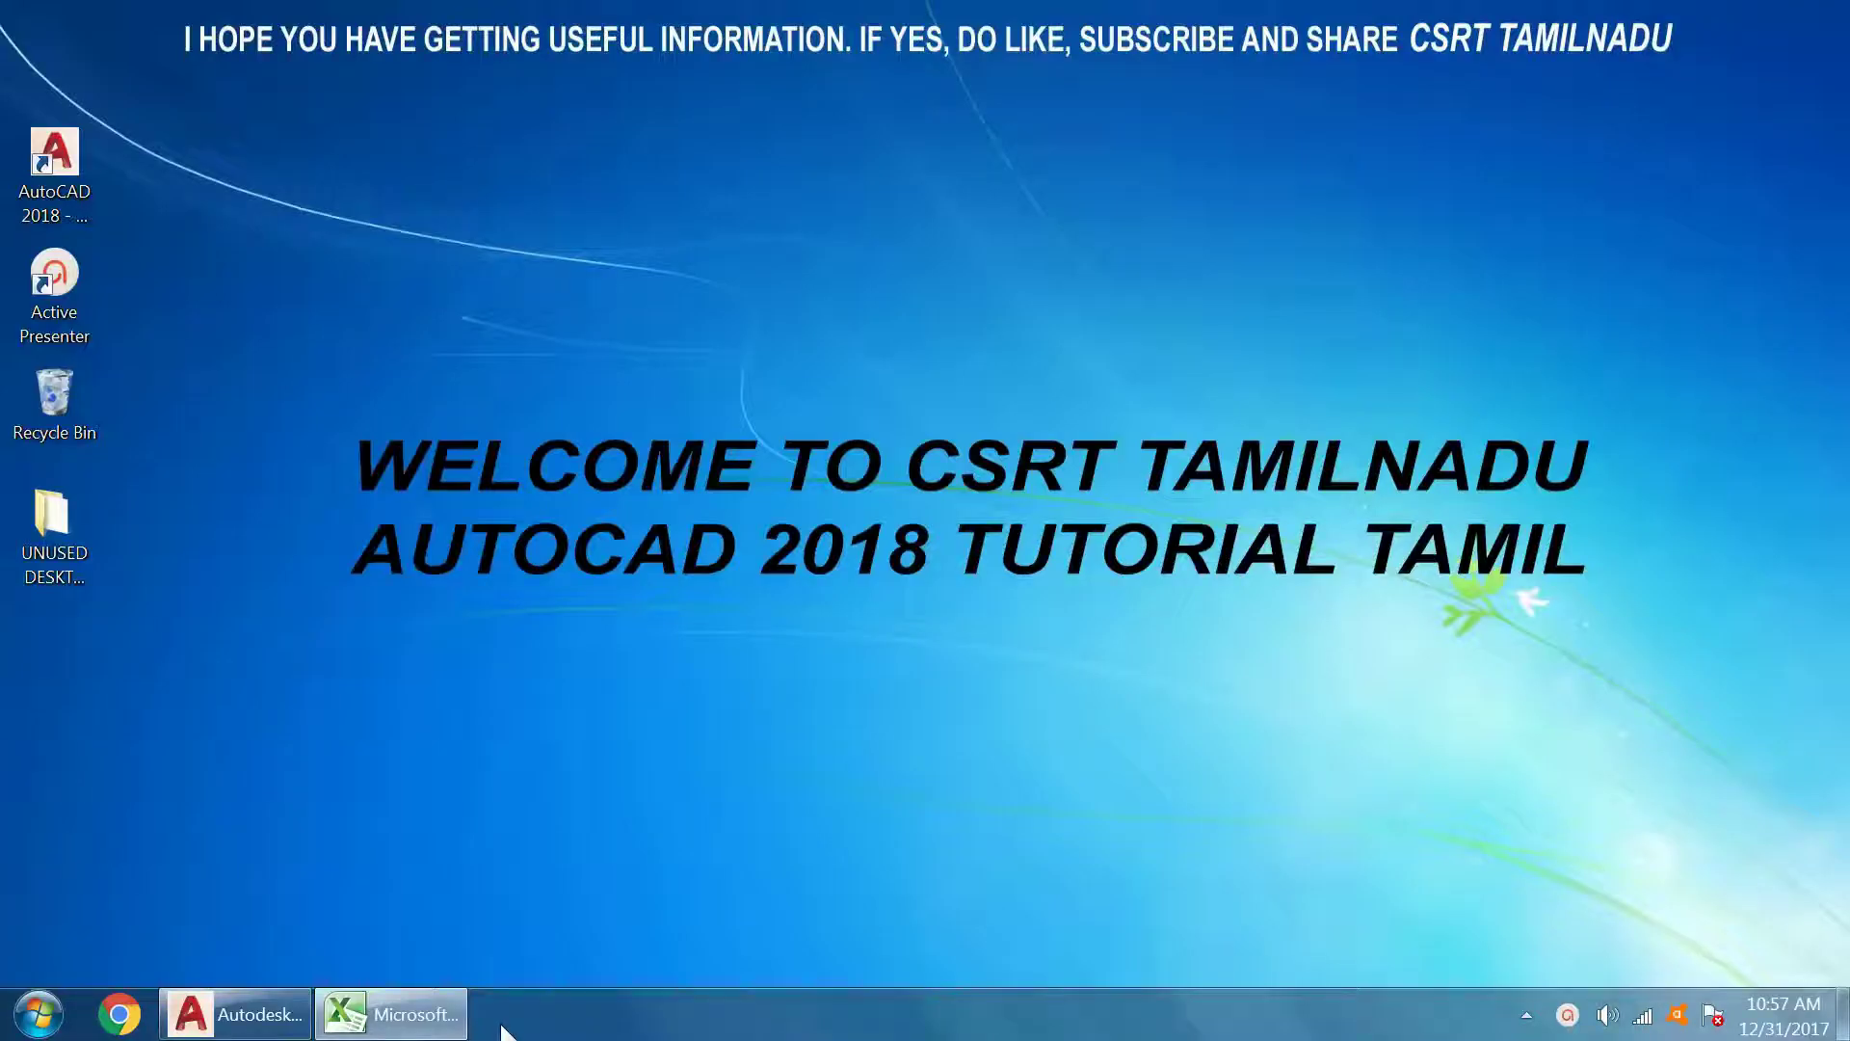
- Restore the AutoCAD 2018 drawing window from the Windows taskbar
left_click(235, 1014)
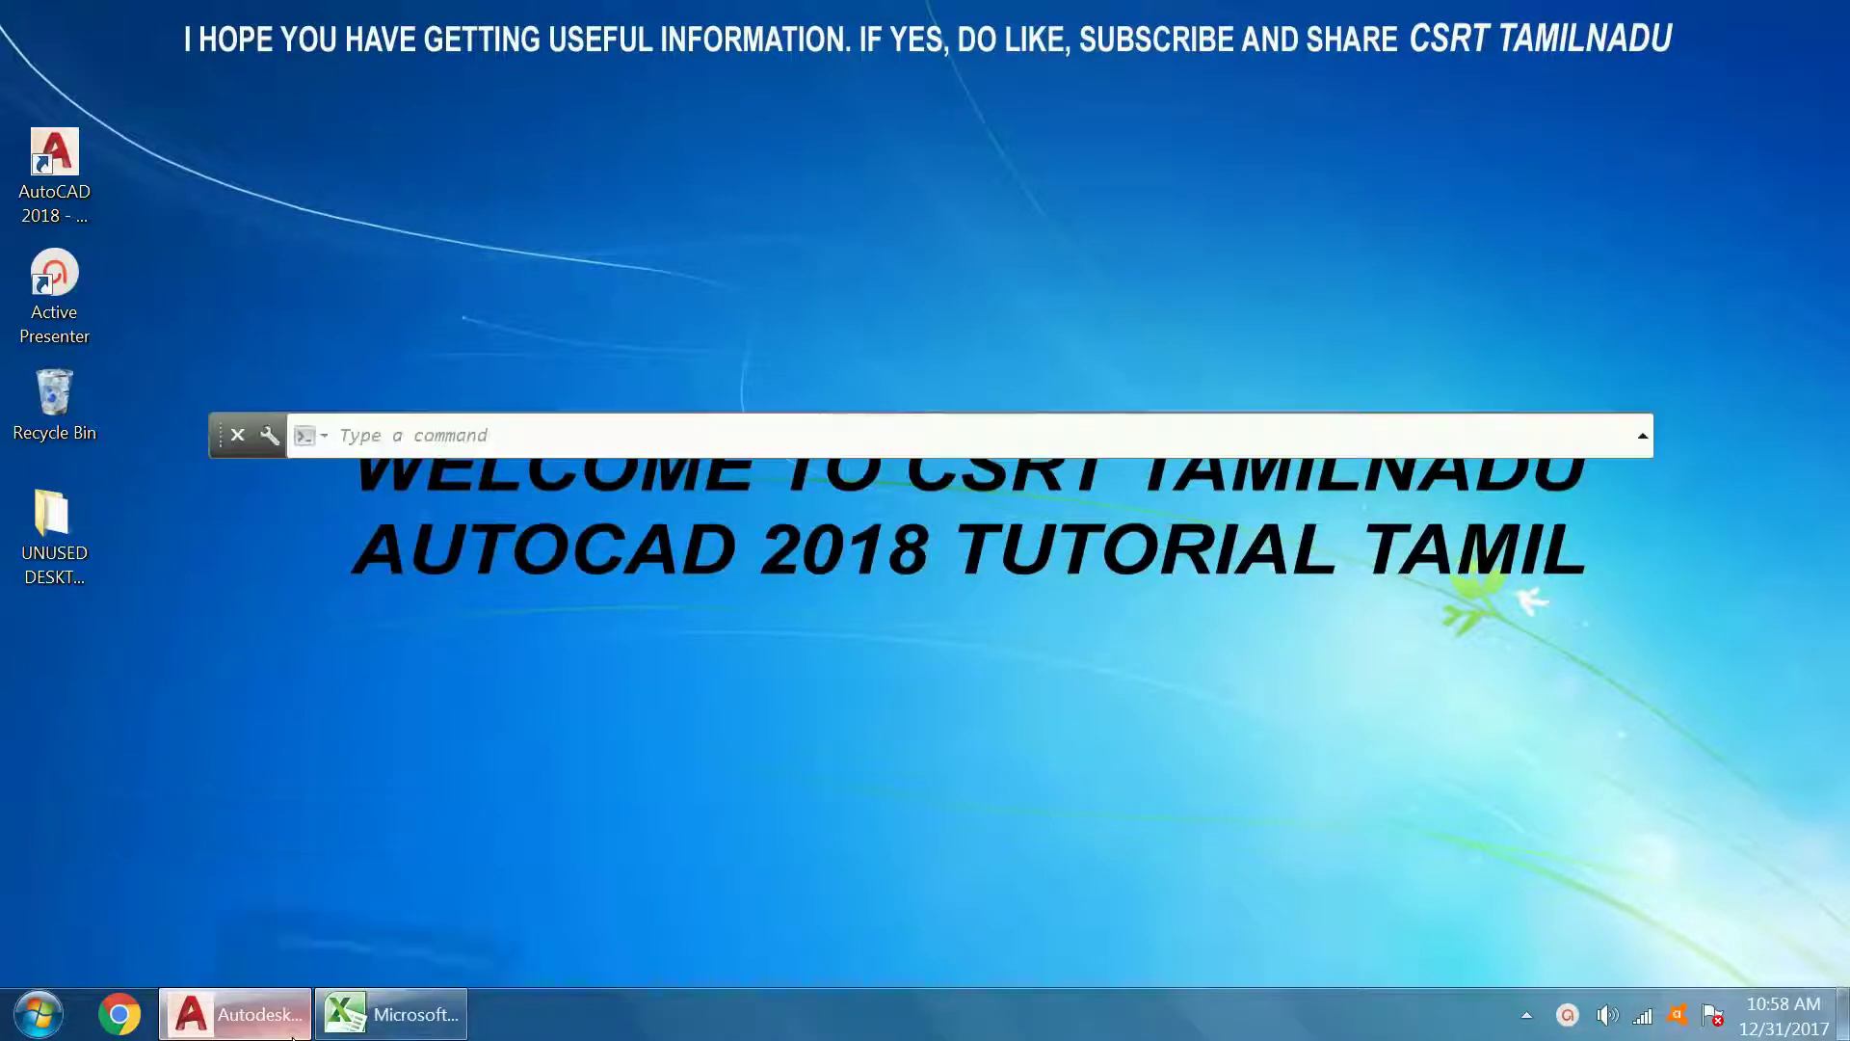
left_click(622, 927)
left_click(448, 940)
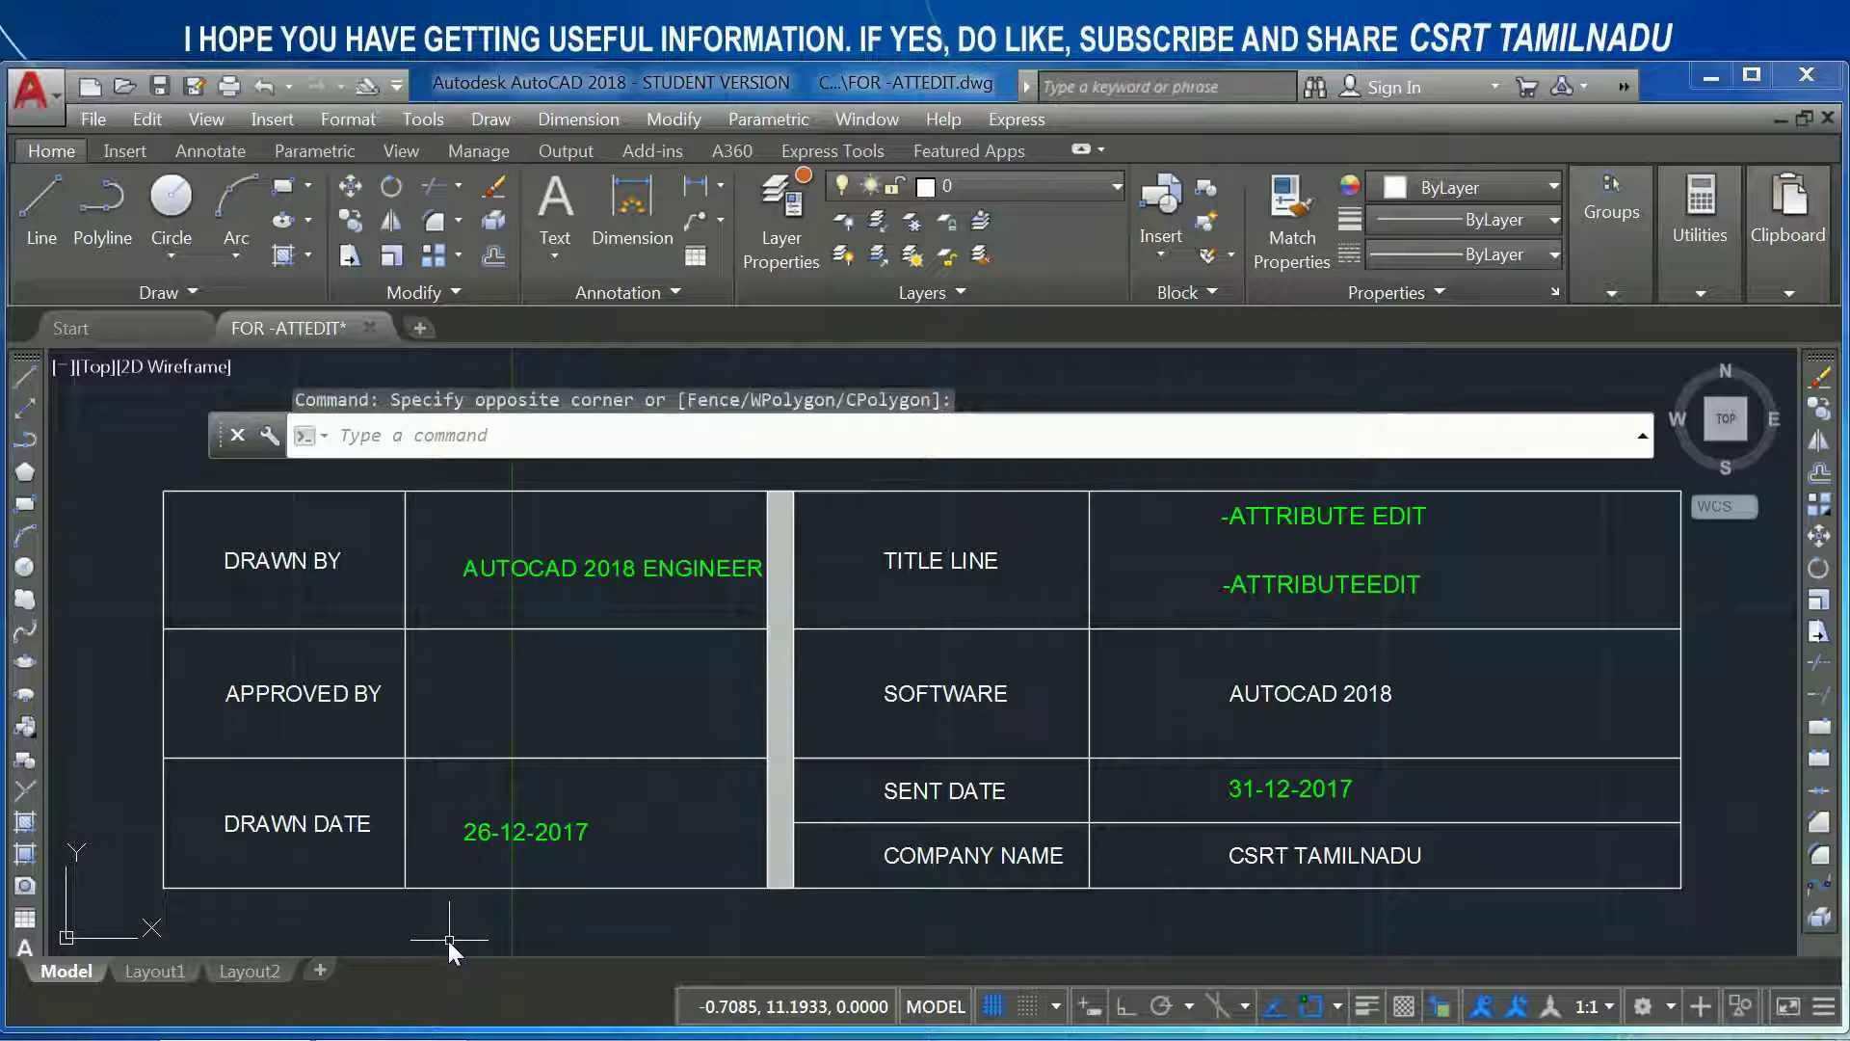
type("-")
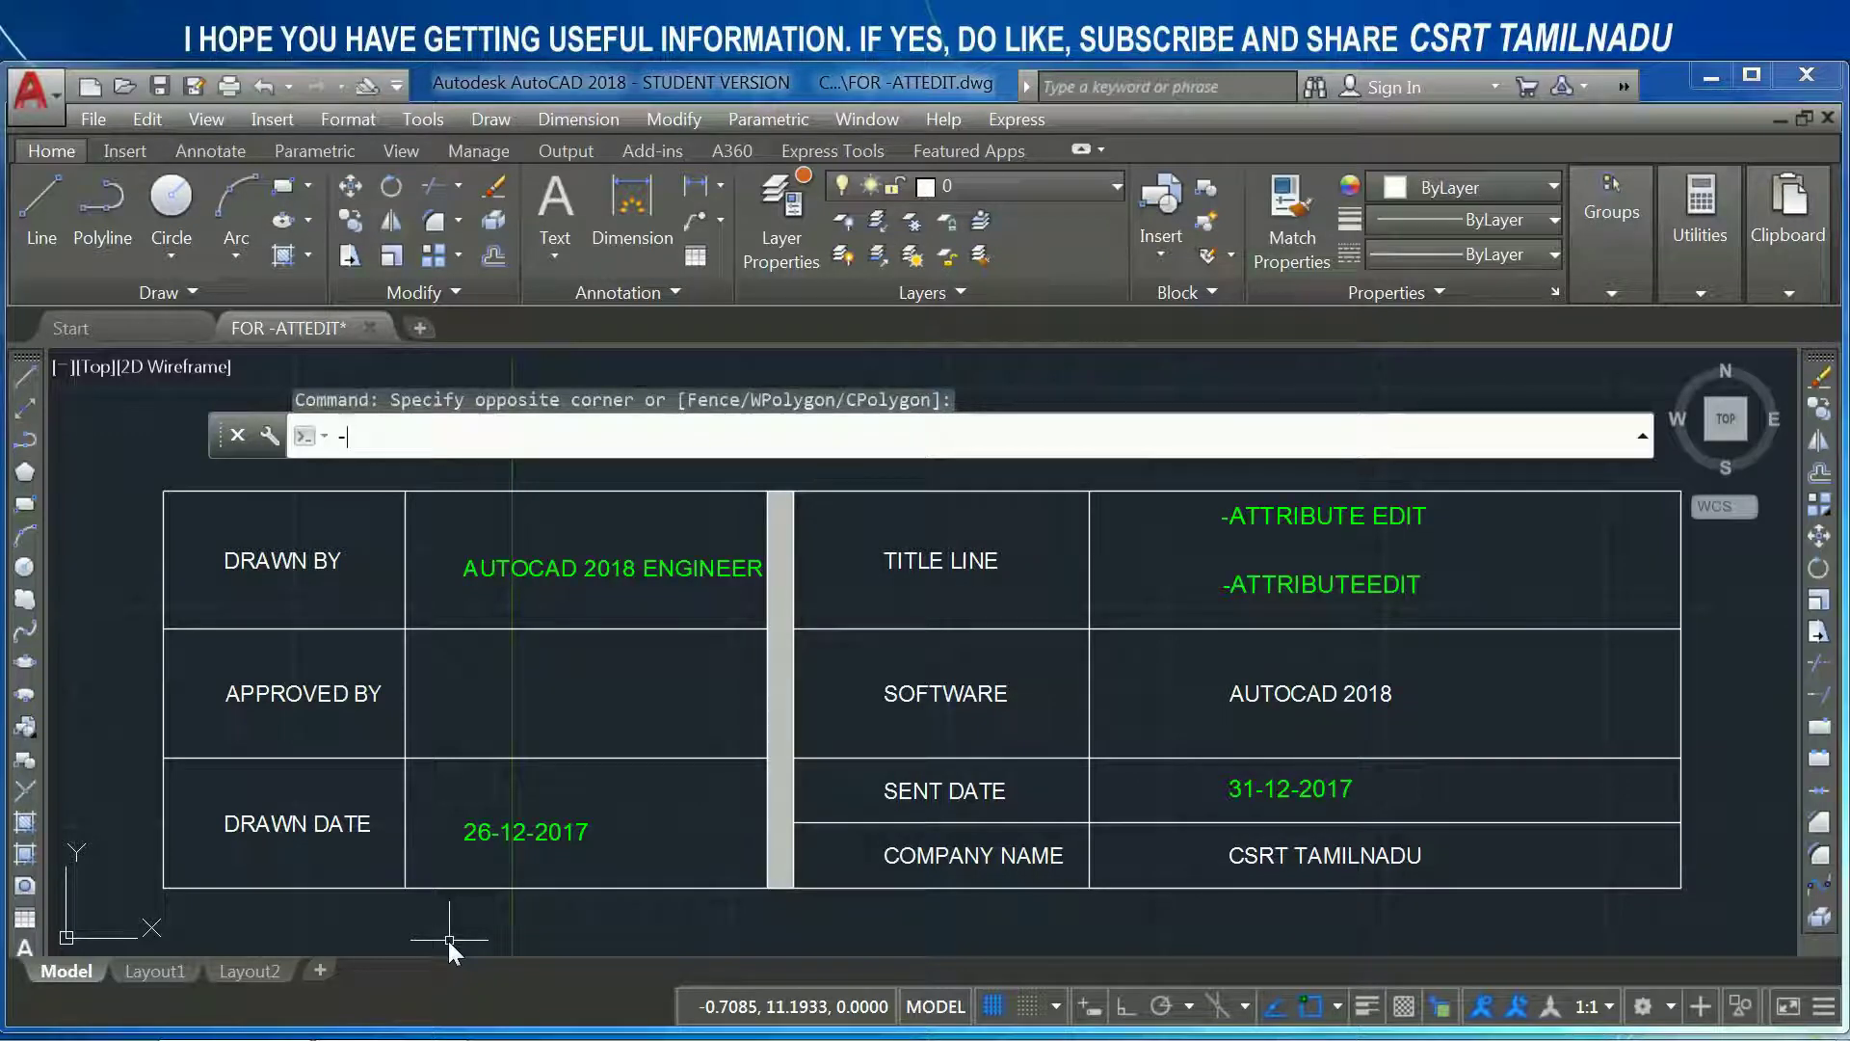
type("ATTE")
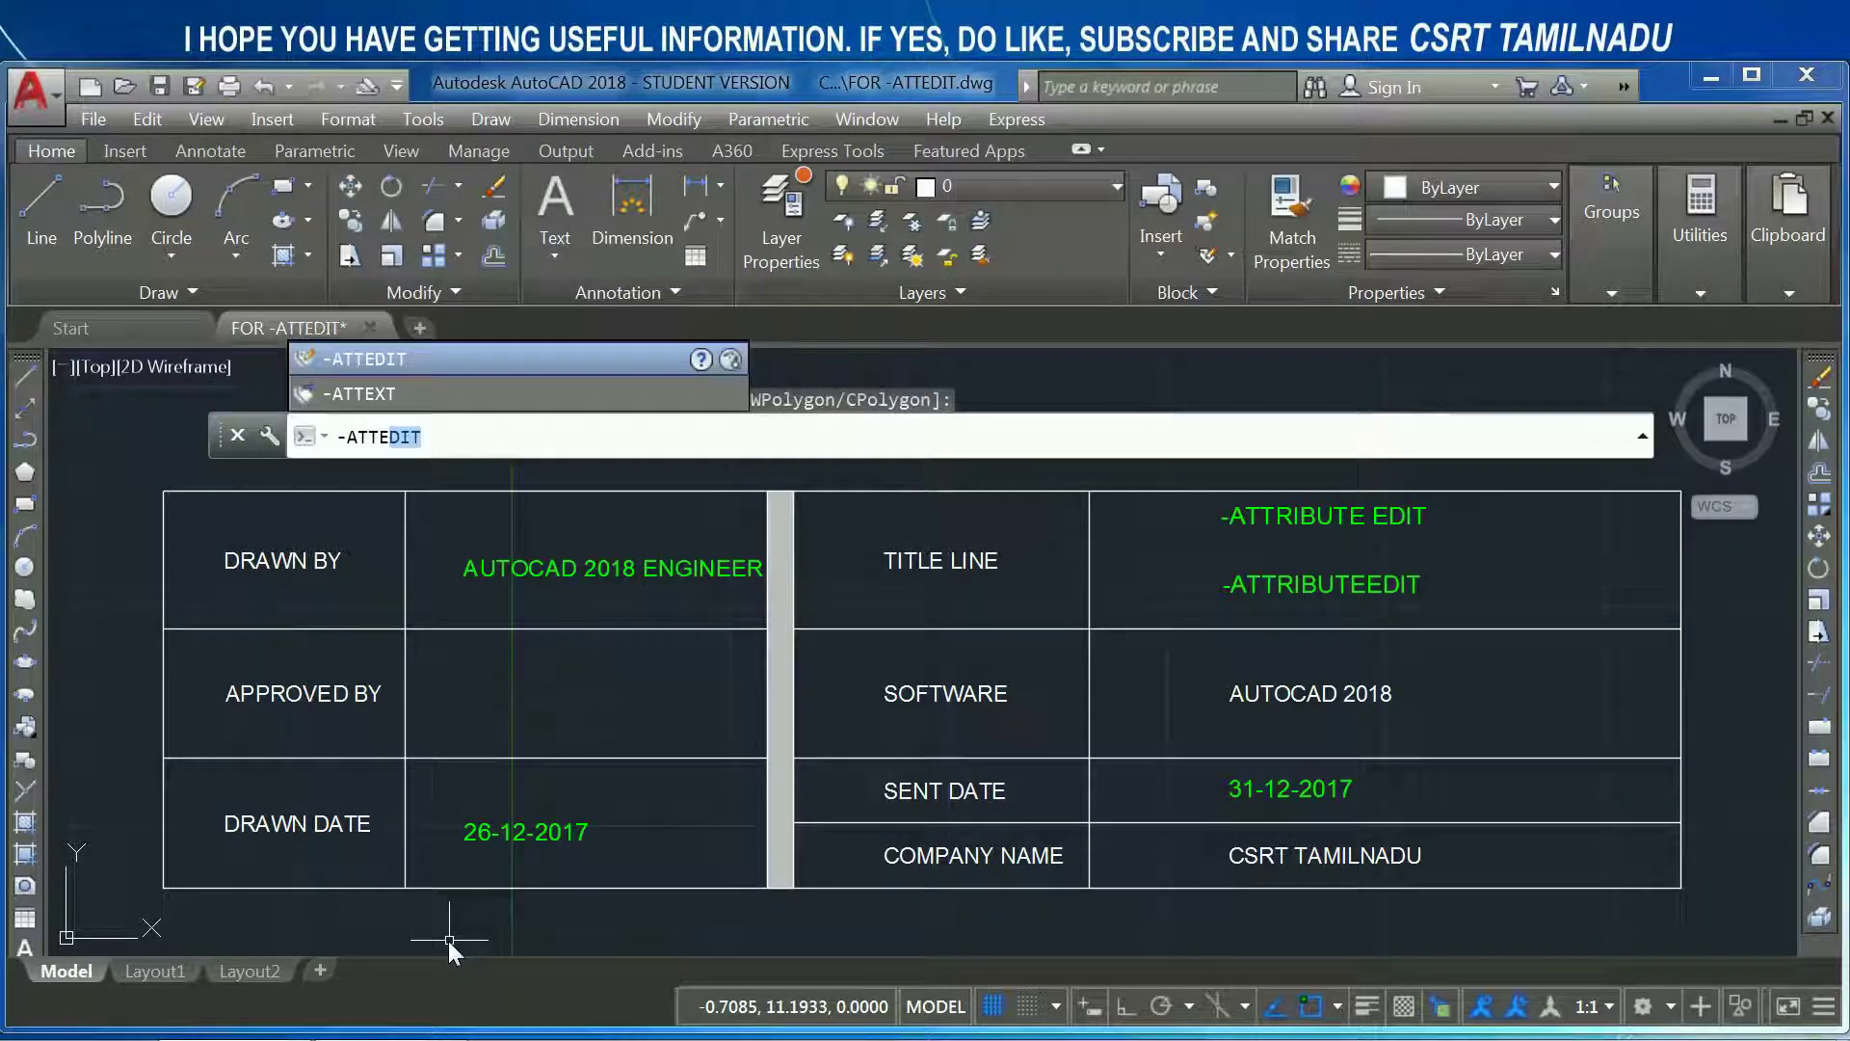
key("Escape")
key("Escape")
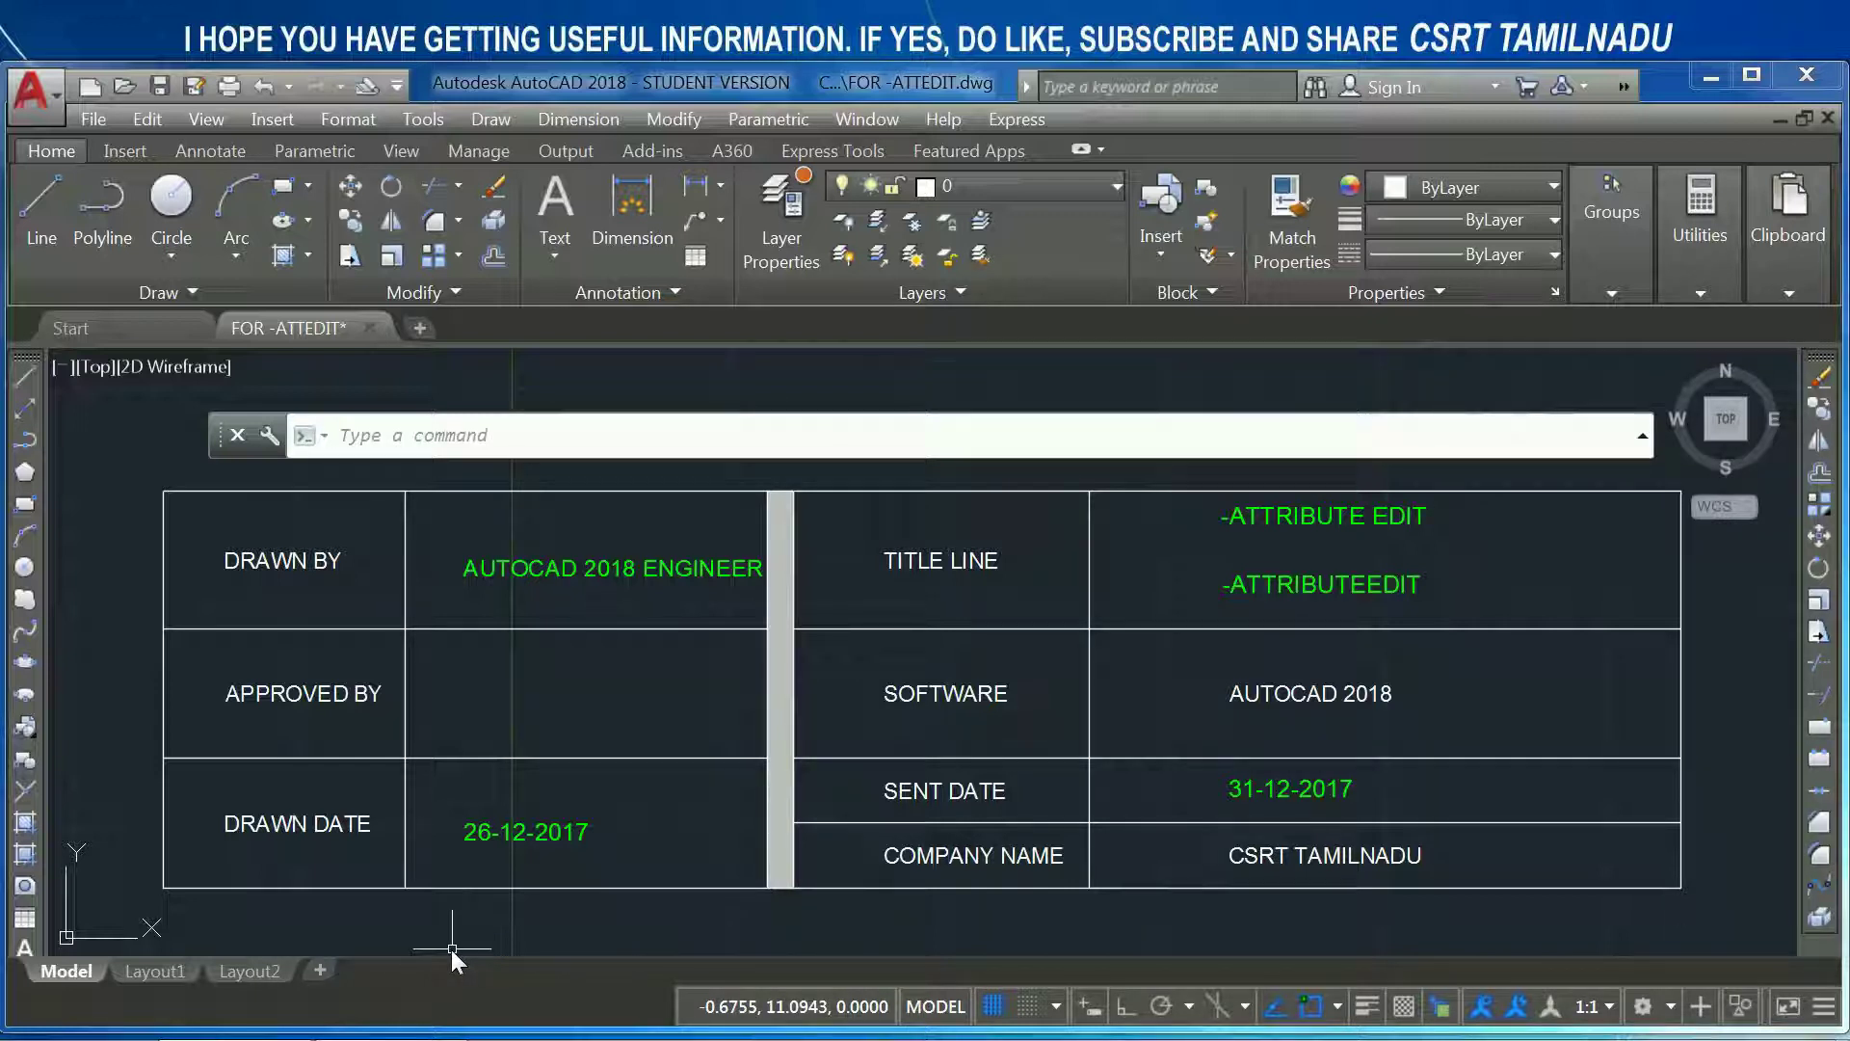
type("ATTE")
key("Escape")
key("Escape")
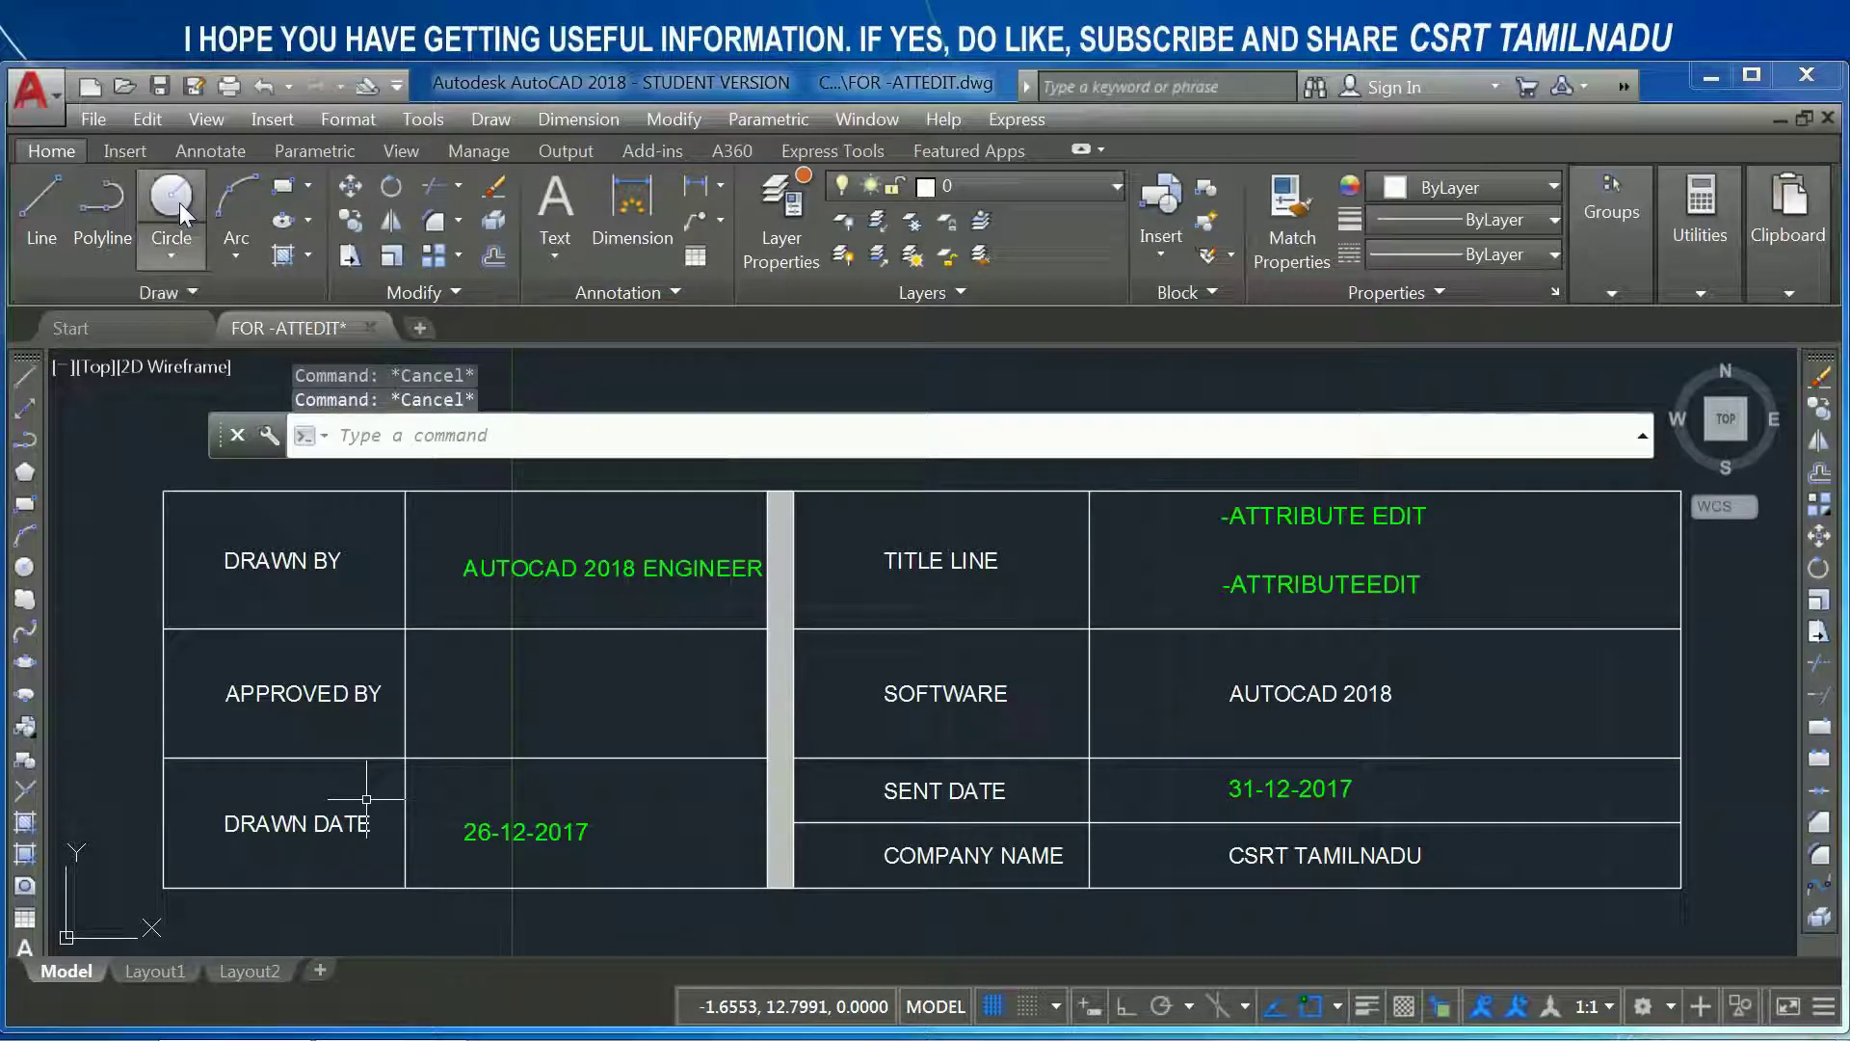
- From the Insert tab, start Edit Attribute > Multiple and cancel it
left_click(123, 151)
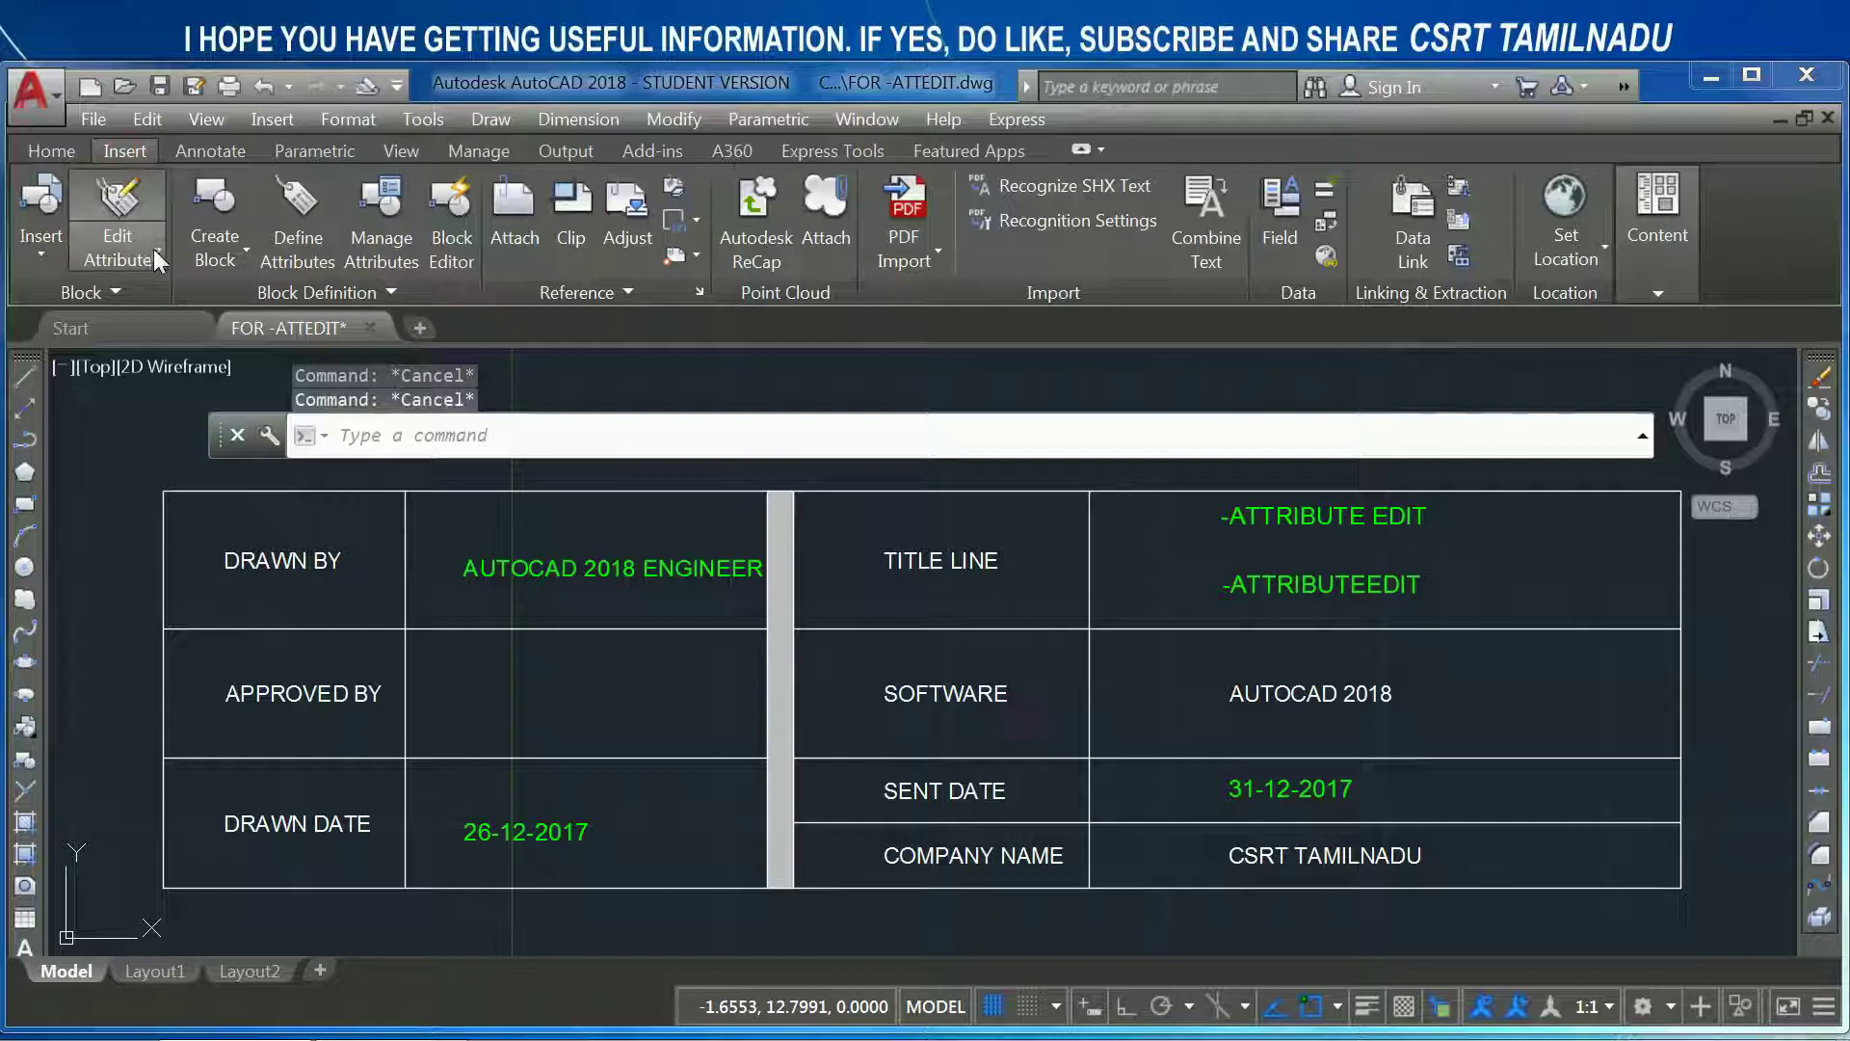
left_click(155, 253)
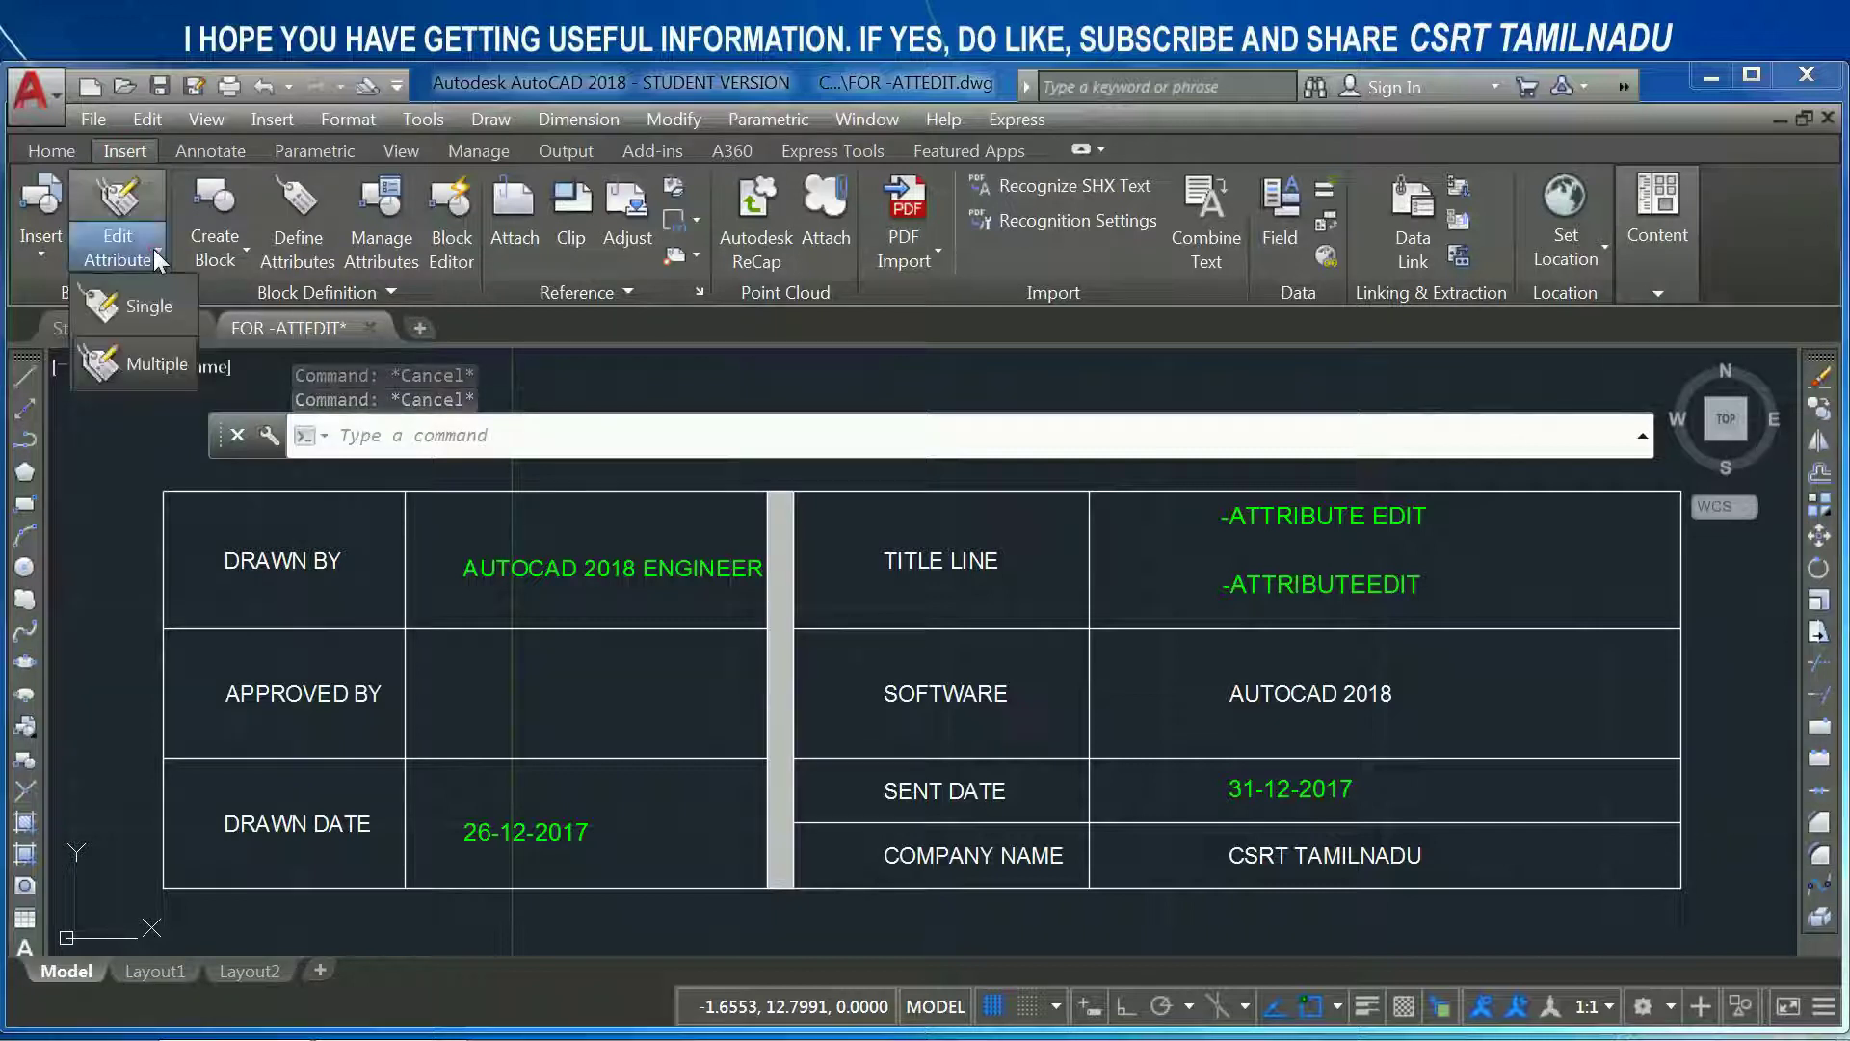
left_click(152, 372)
key("Escape")
key("Escape")
key("Escape")
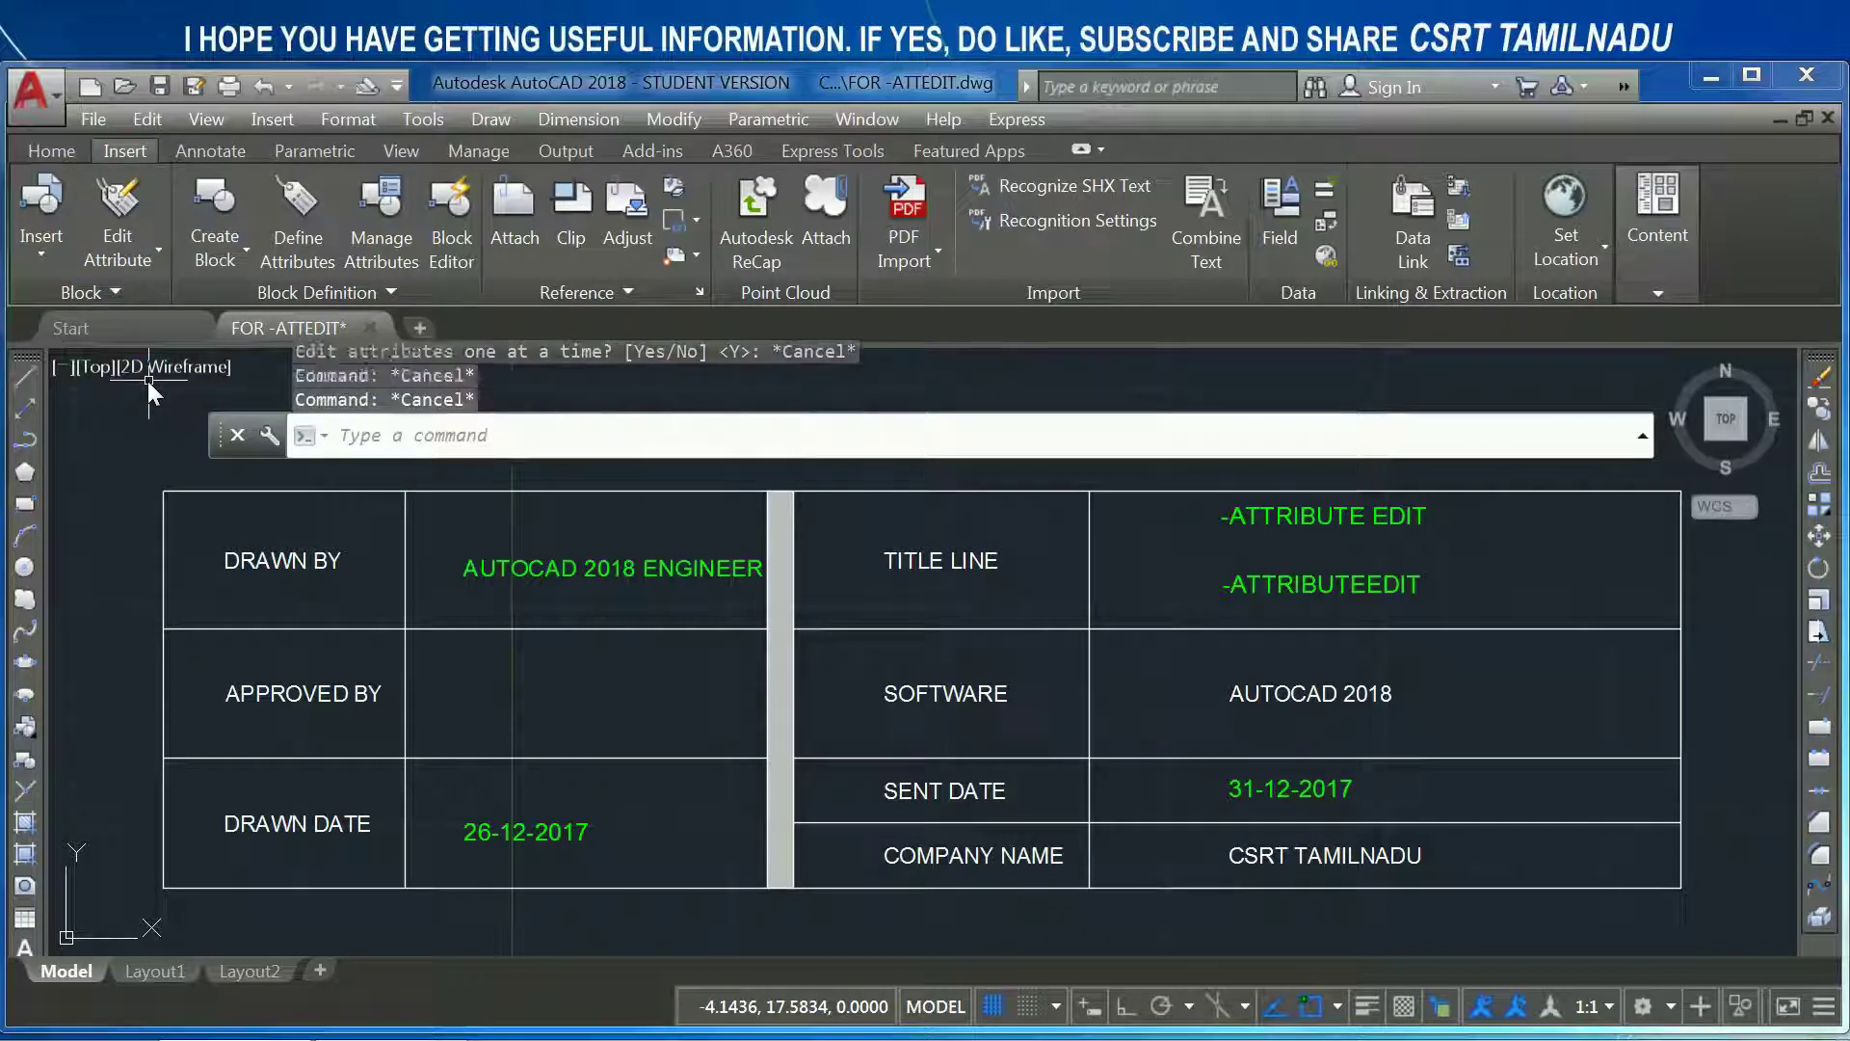
- Start Modify > Object > Attribute > Global and cancel it, then double-click the title-block table
left_click(659, 127)
mouse_move(795, 111)
mouse_move(1124, 344)
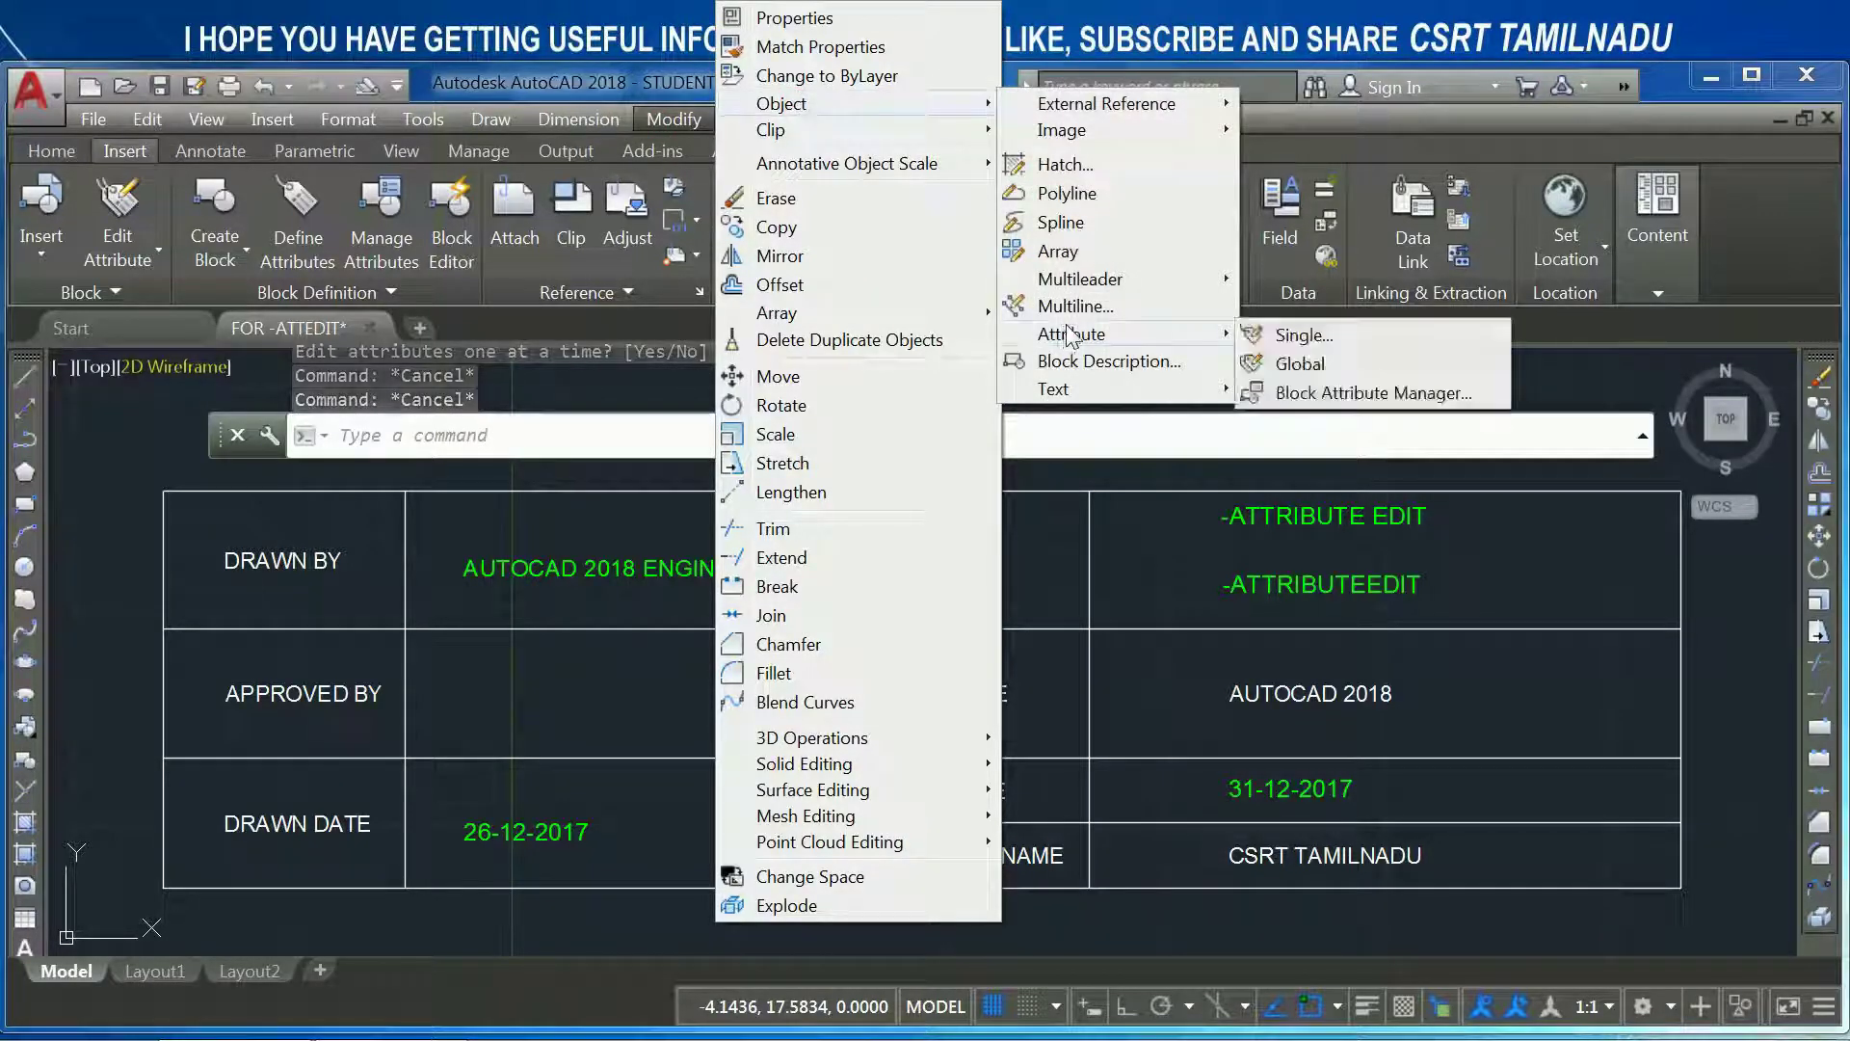
left_click(1282, 367)
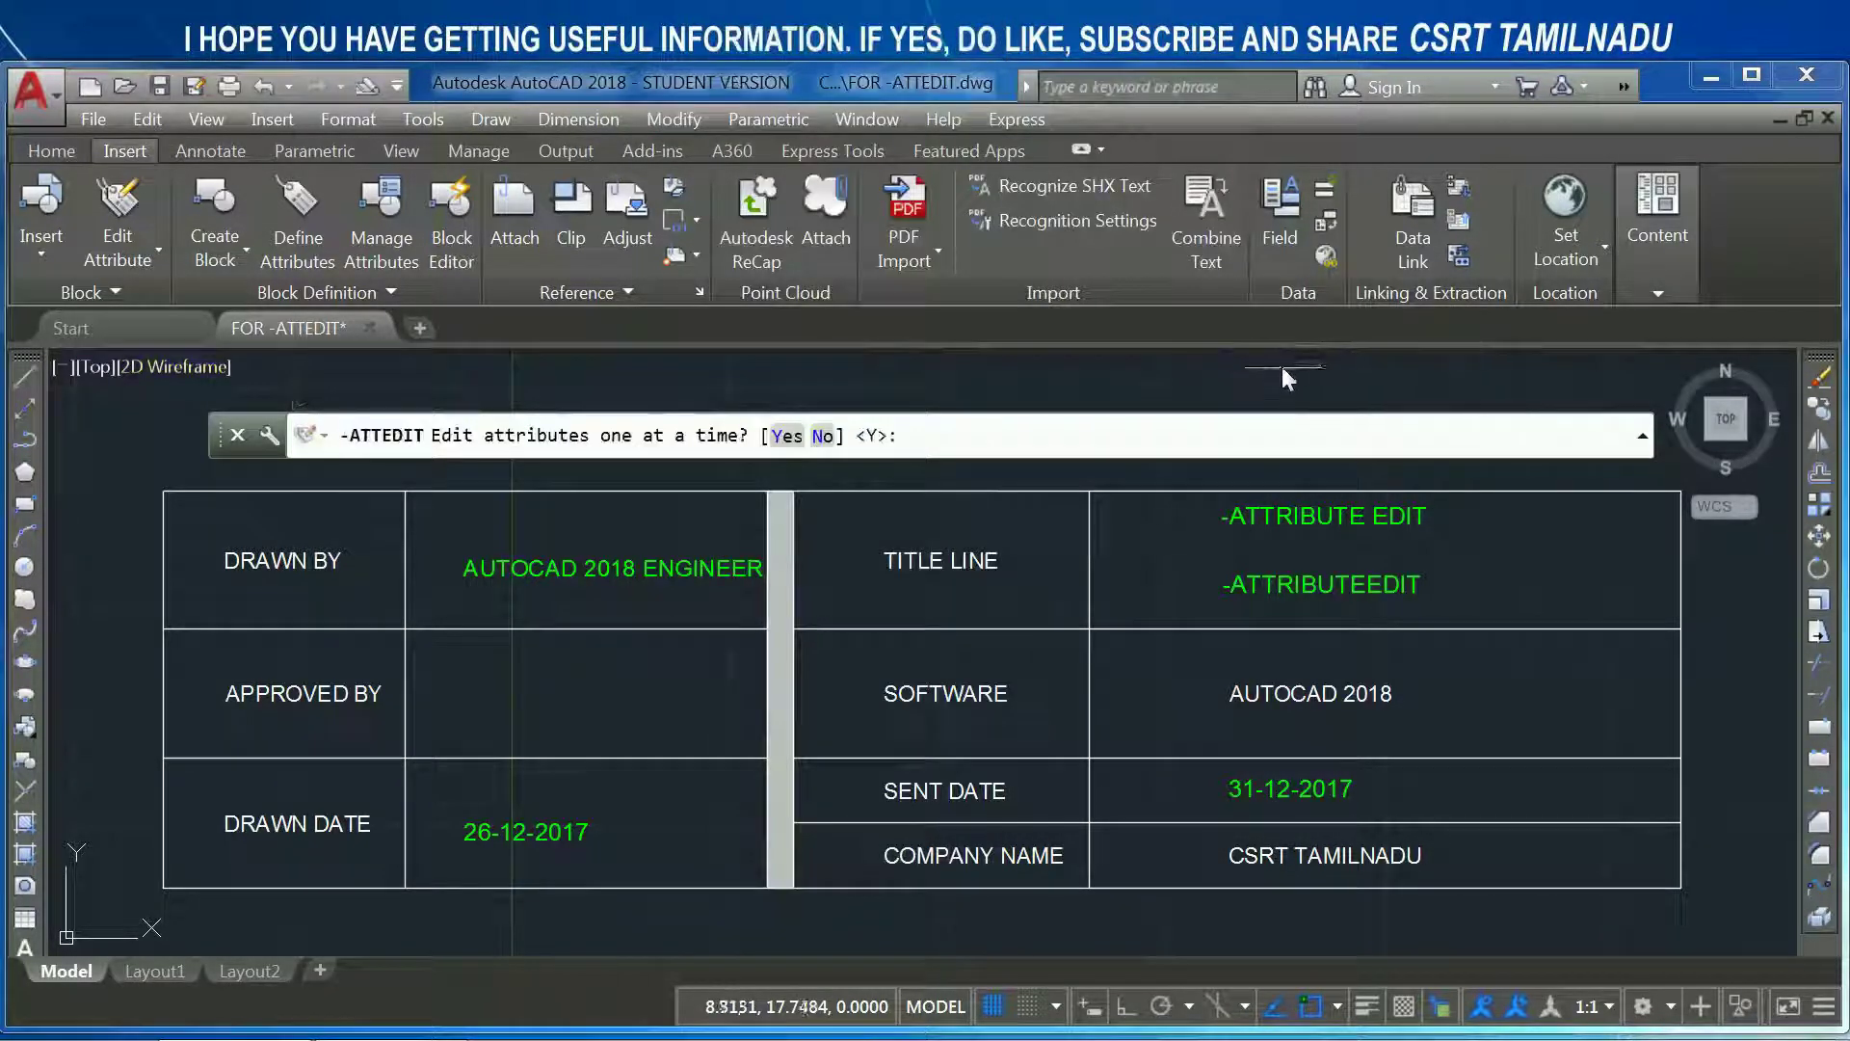
key("Escape")
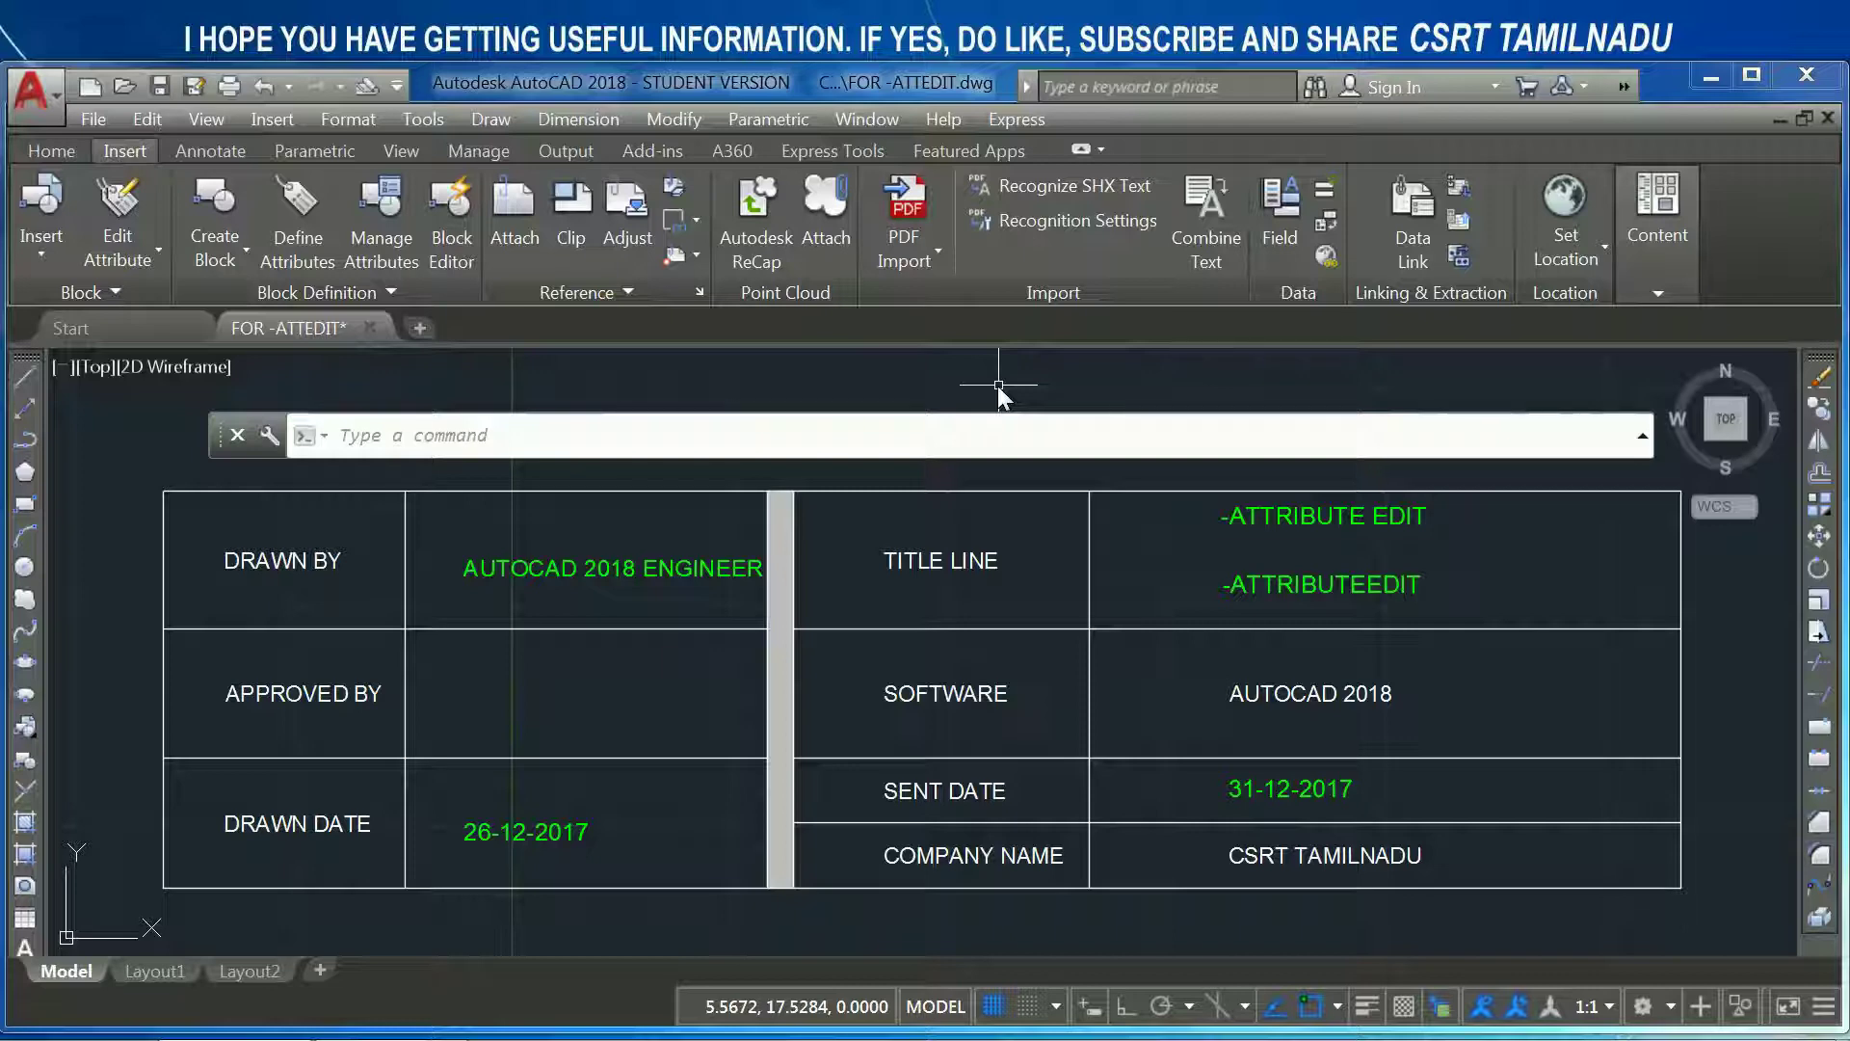
double_click(995, 494)
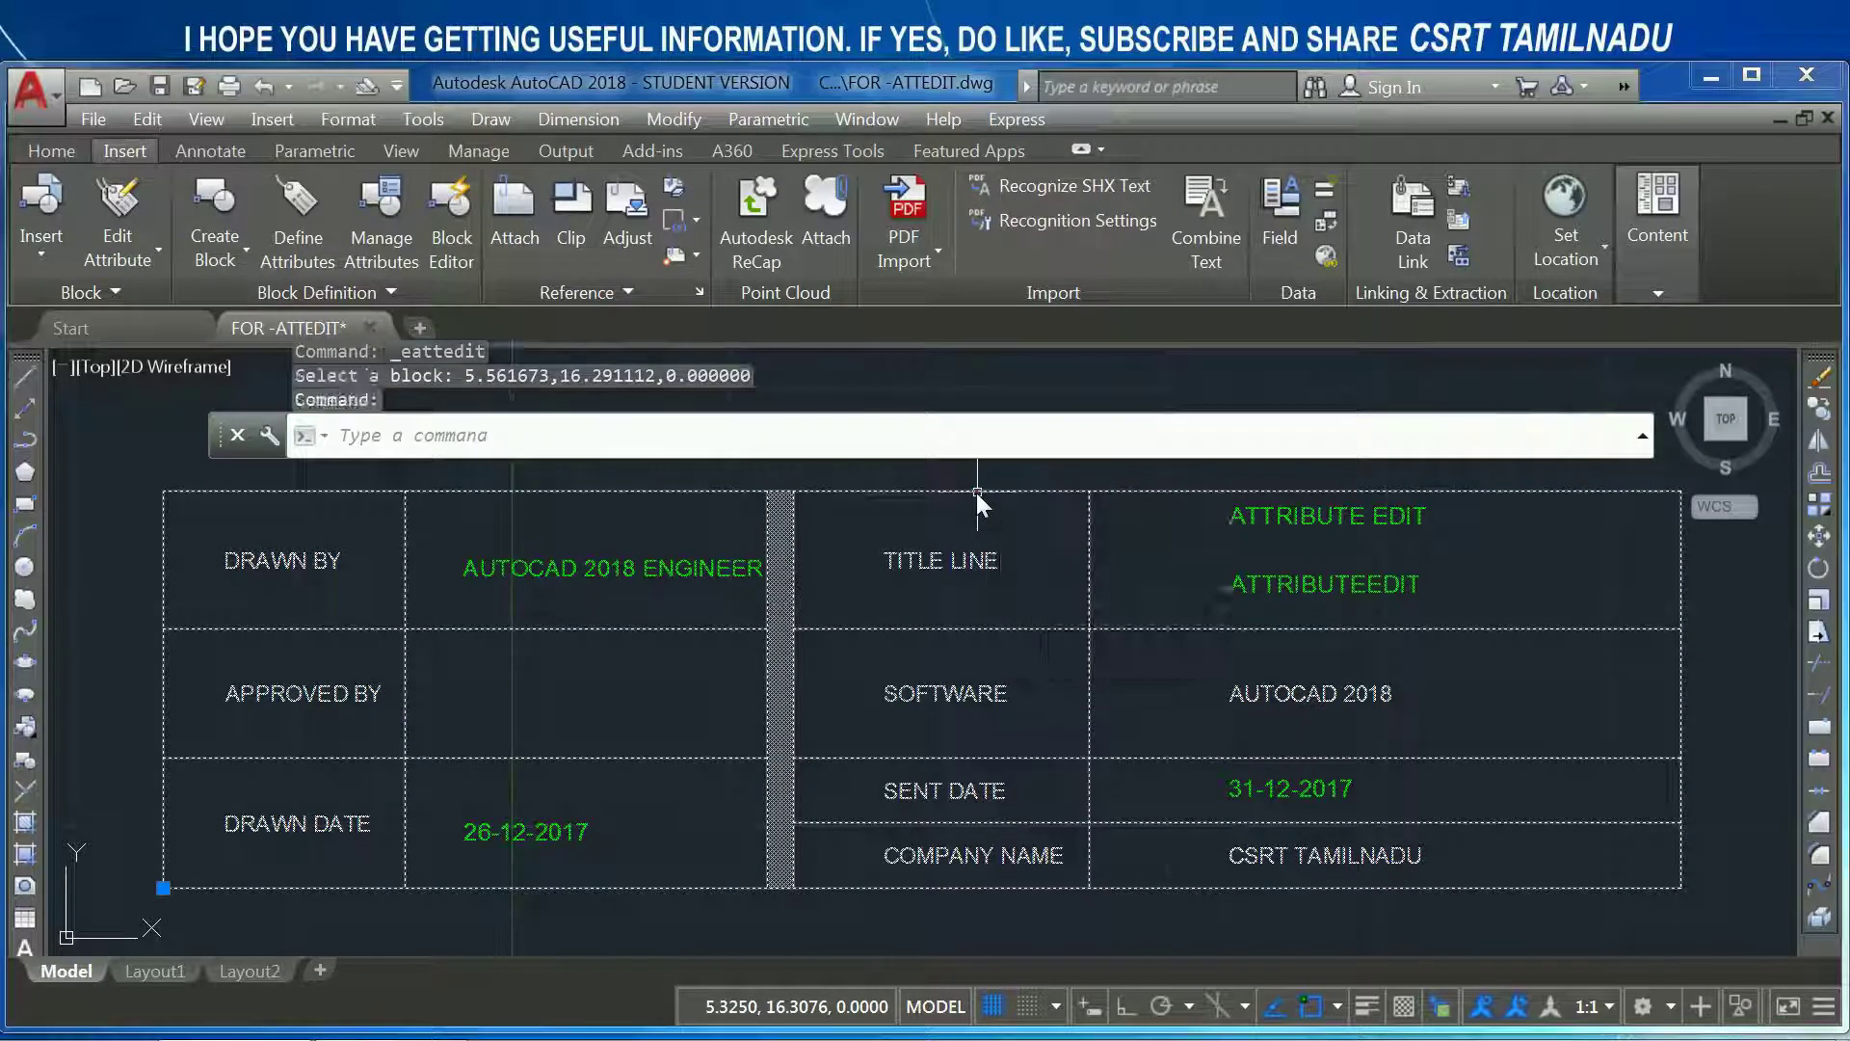
- Open the TITLE BLOCK definition in the Block Editor using the BE command
type("BE")
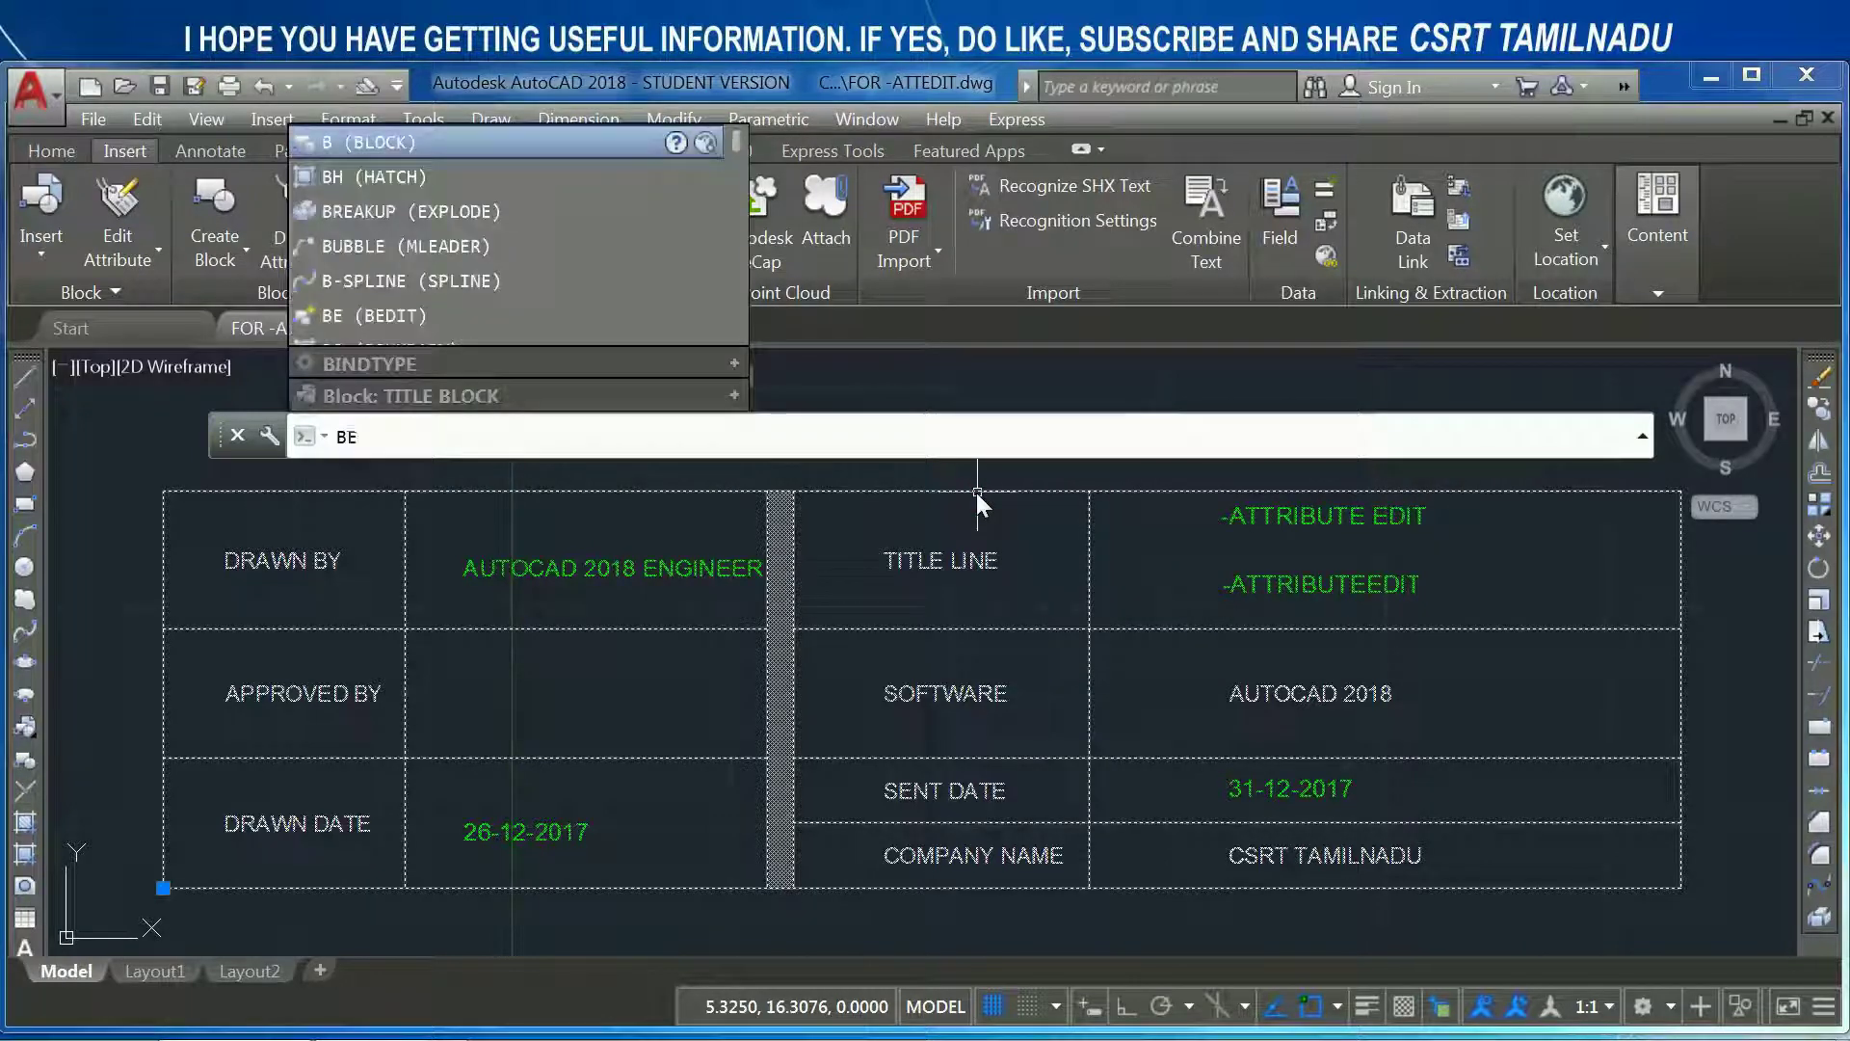
key("Return")
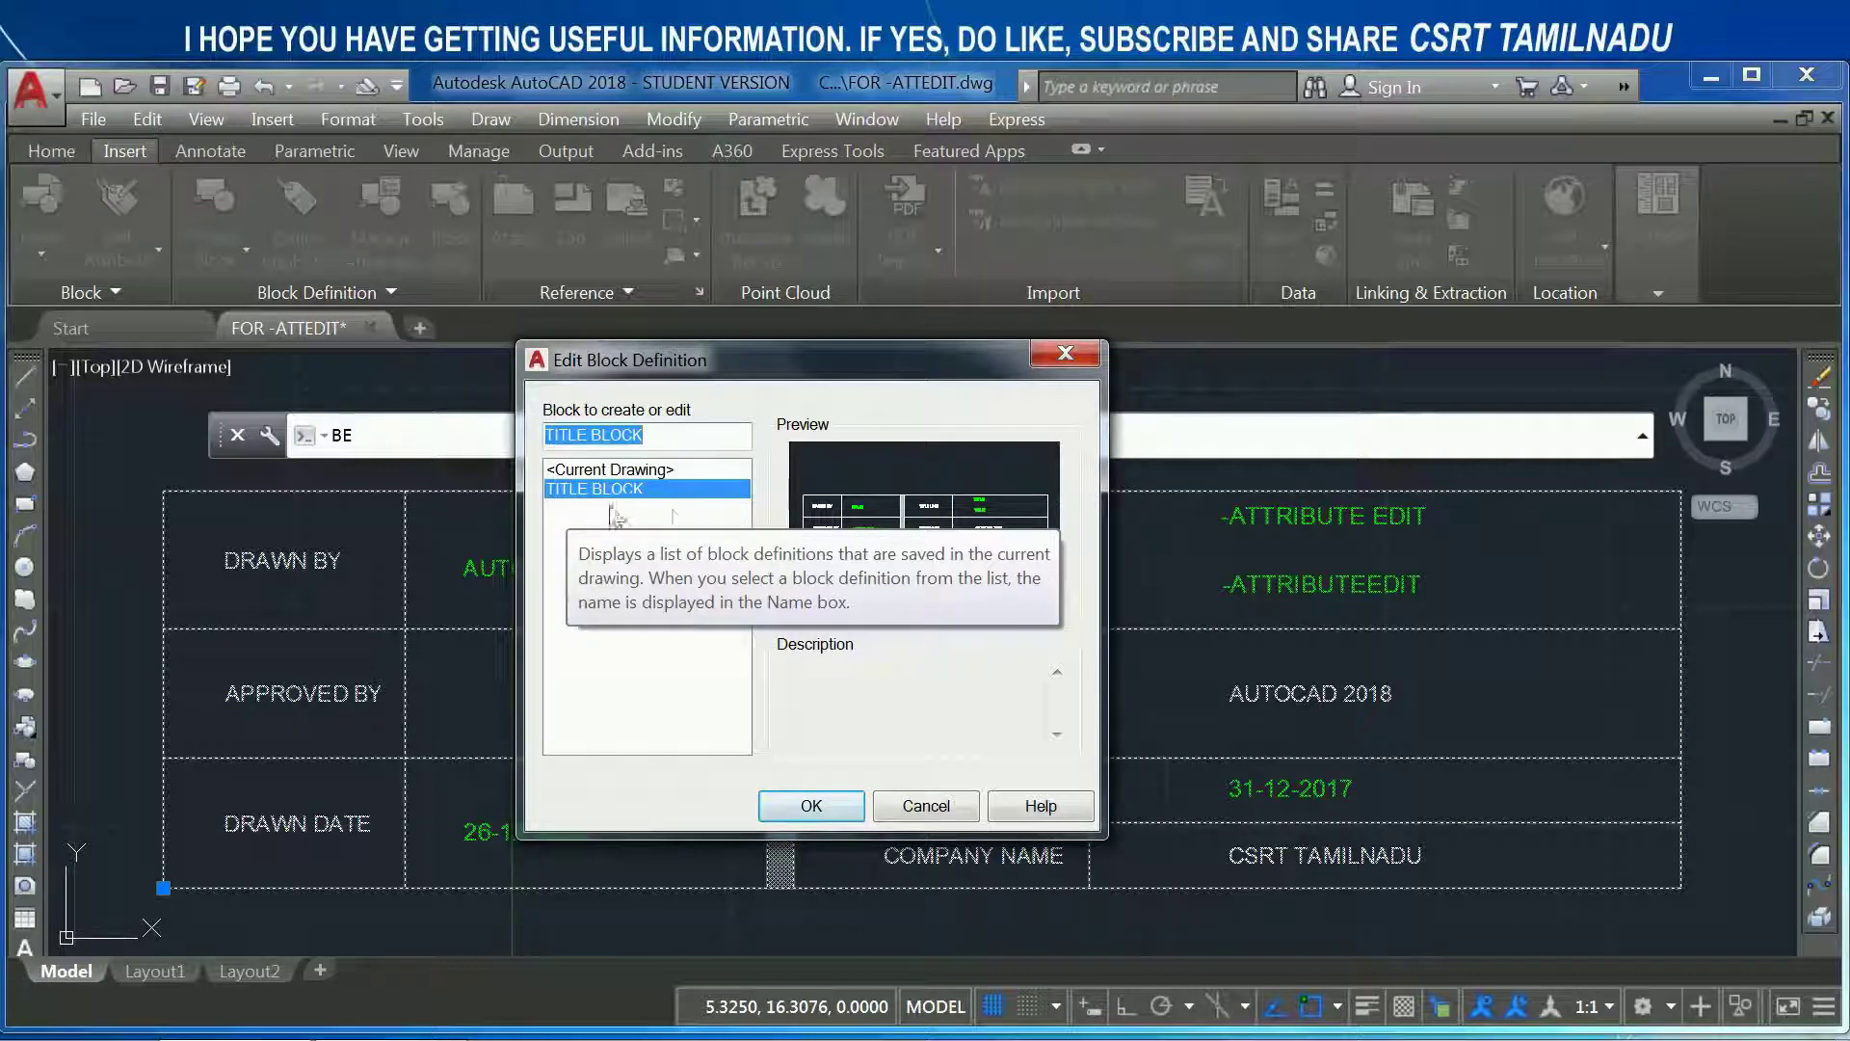
left_click(799, 804)
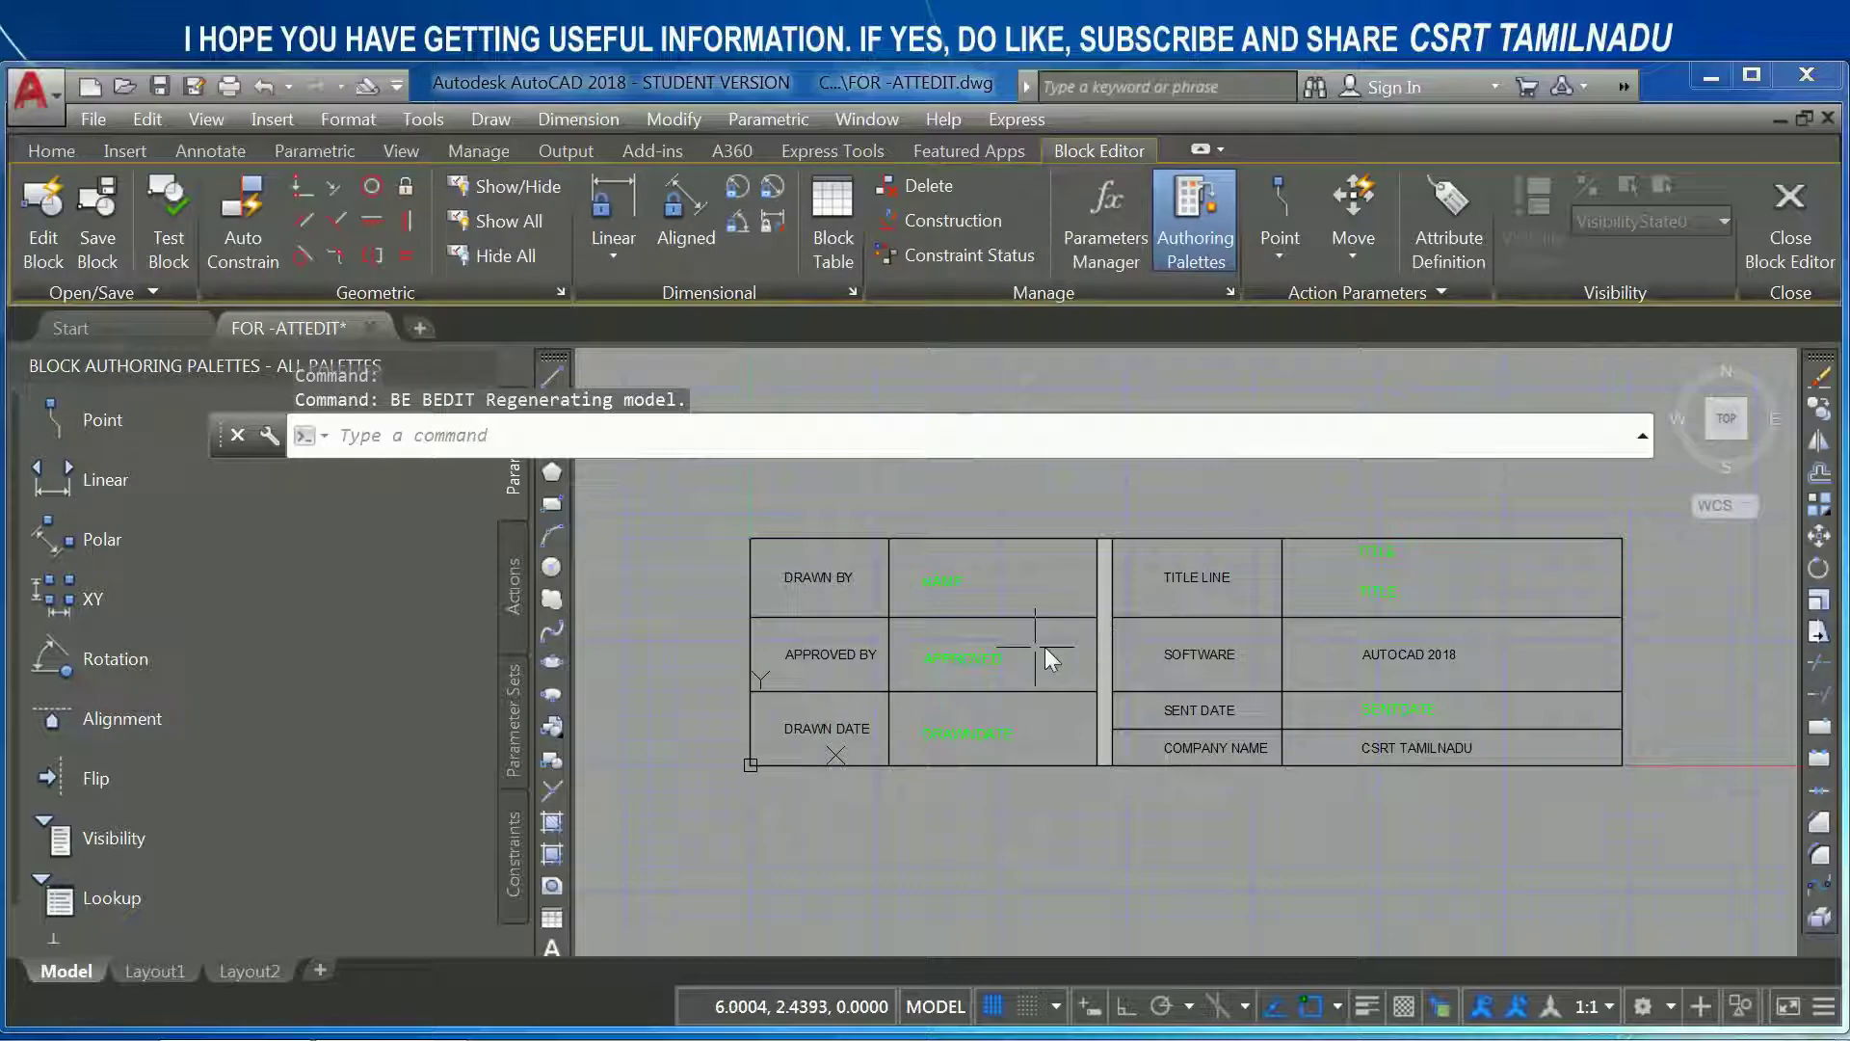
- Select all six title-block attribute definitions with Select Similar
left_click(945, 581)
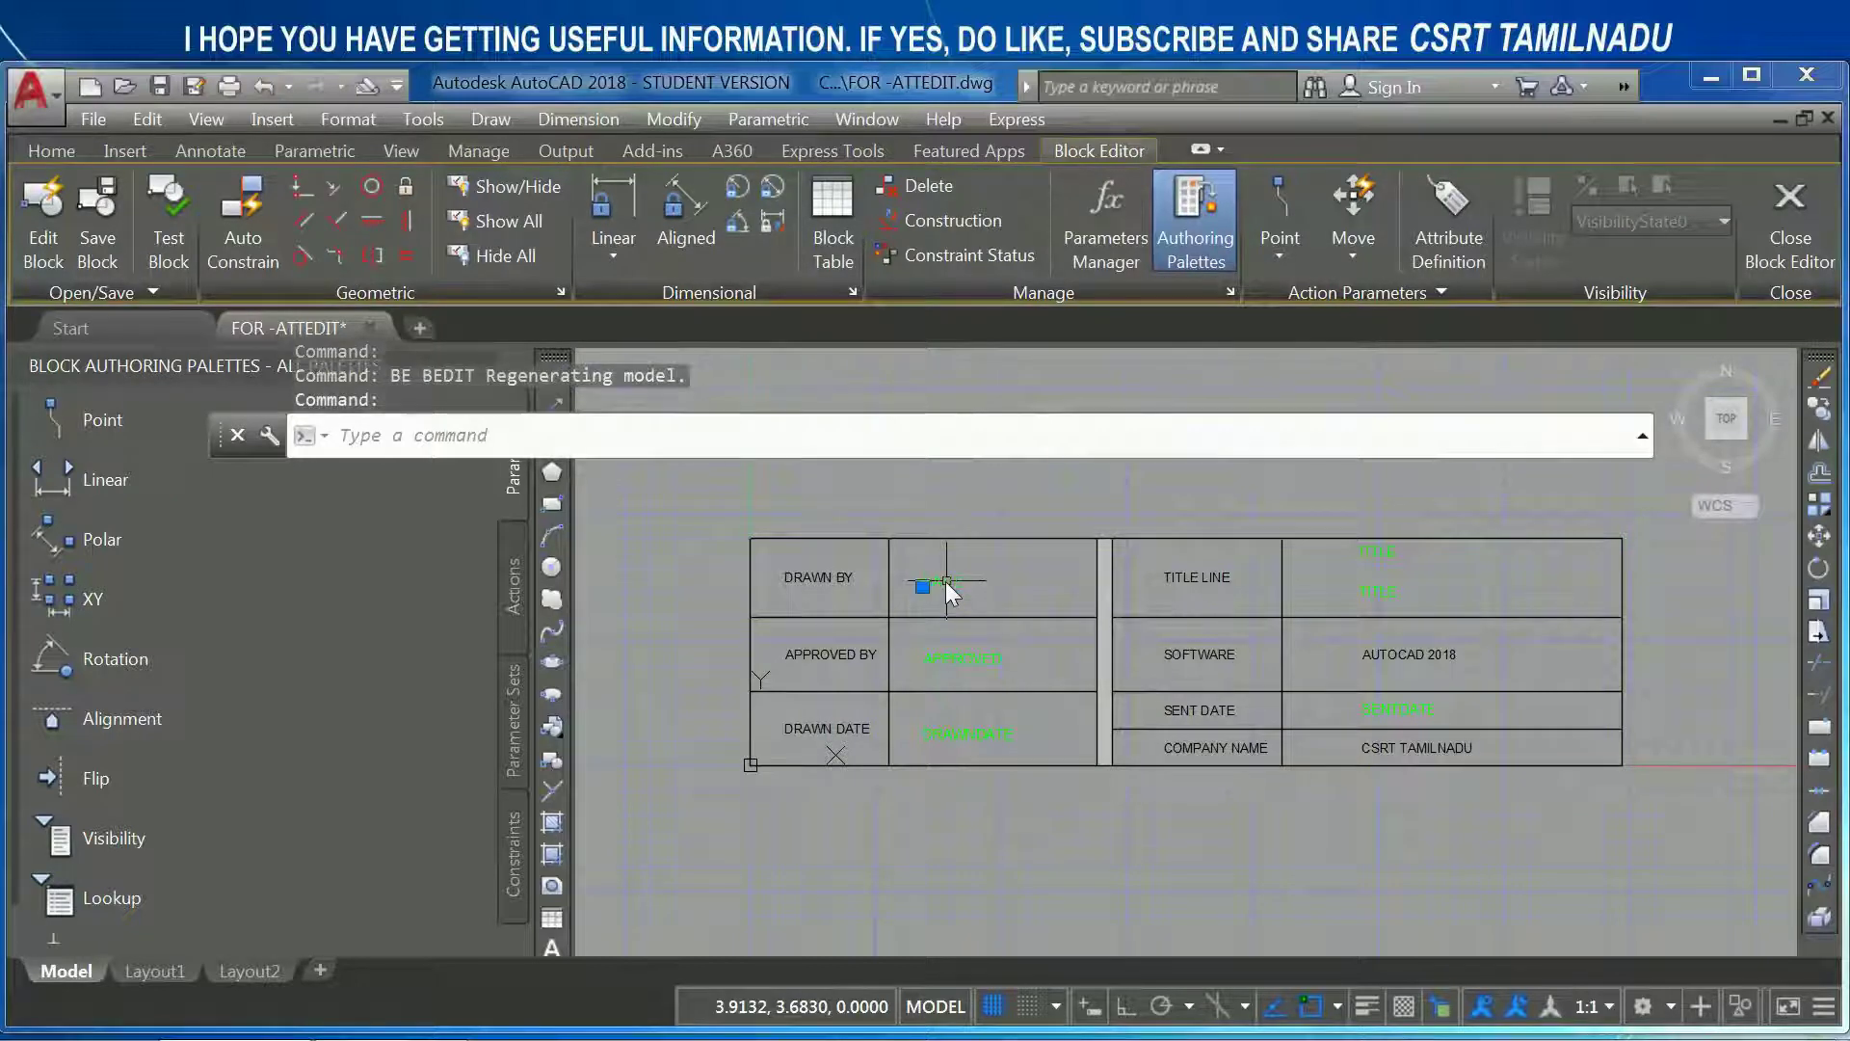
right_click(945, 648)
left_click(1029, 822)
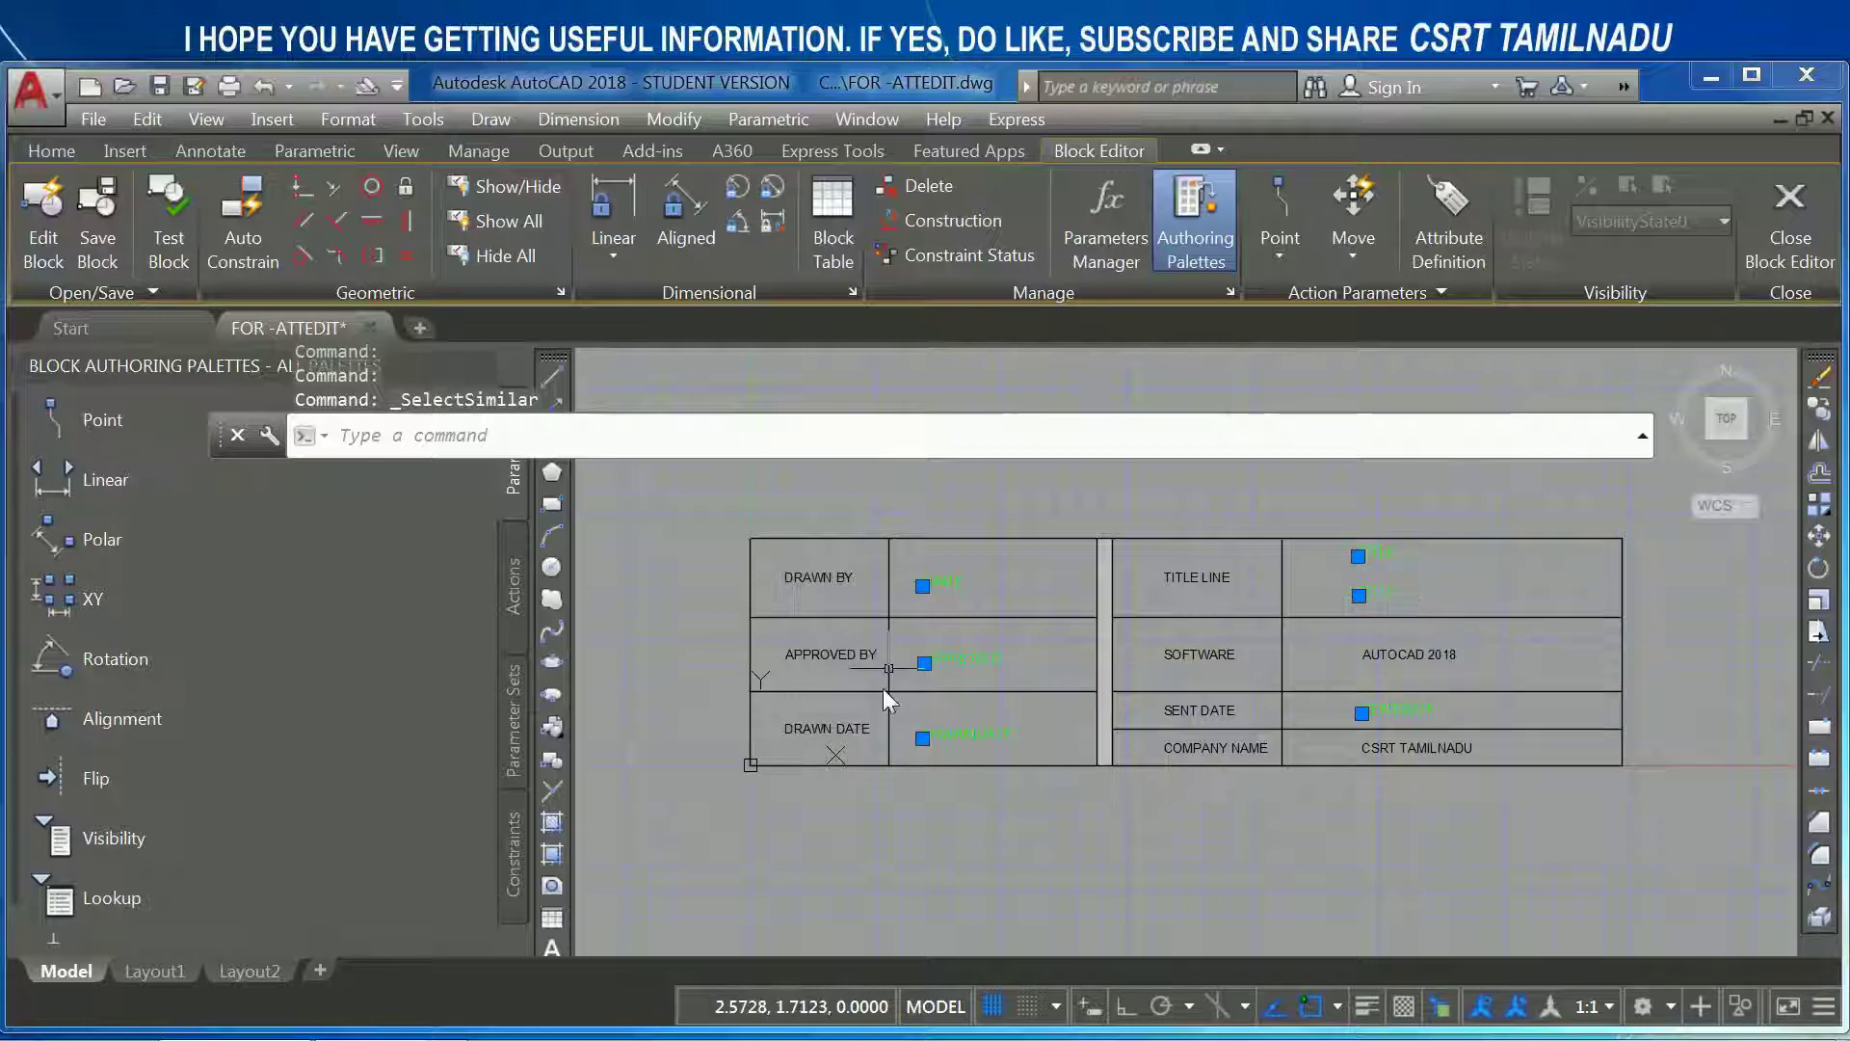
- Review their shared settings in the Properties palette, then clear the selection and close the Block Editor
left_click(476, 367)
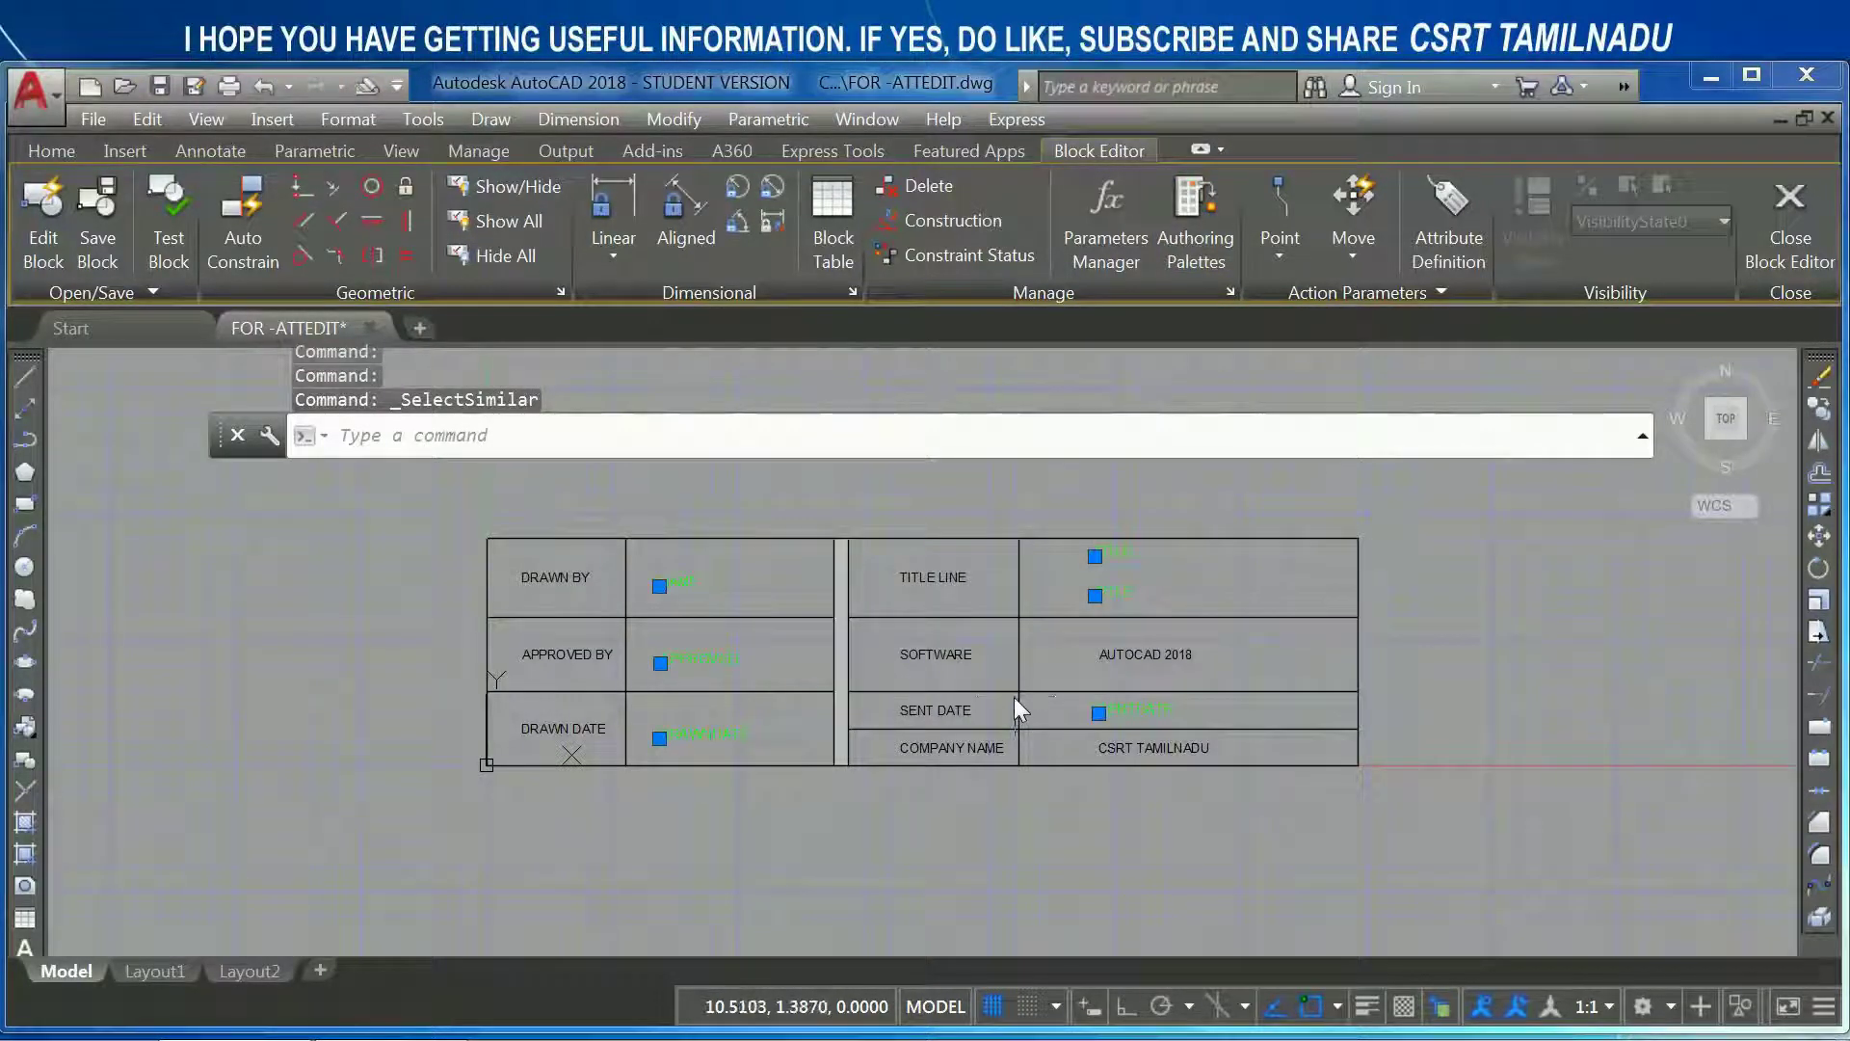
key("ctrl+1")
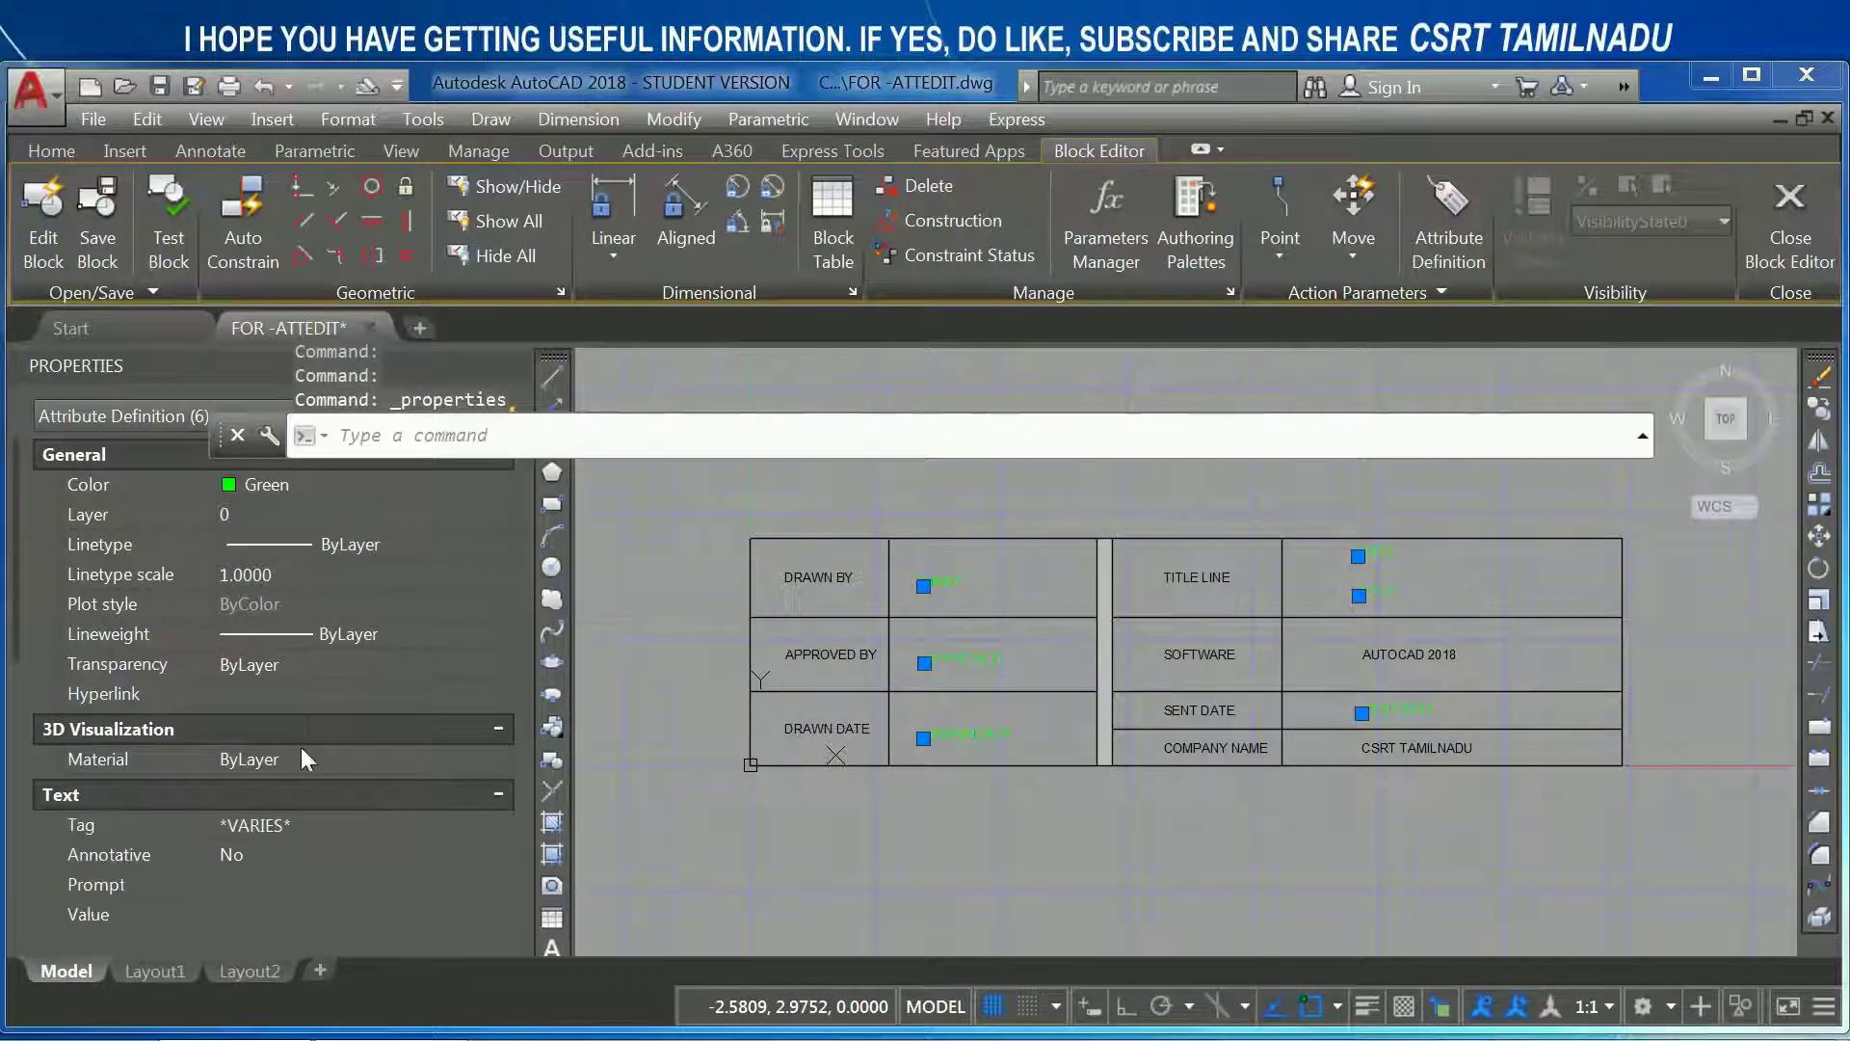
scroll(300, 748, "down", 1)
scroll(301, 747, "down", 1)
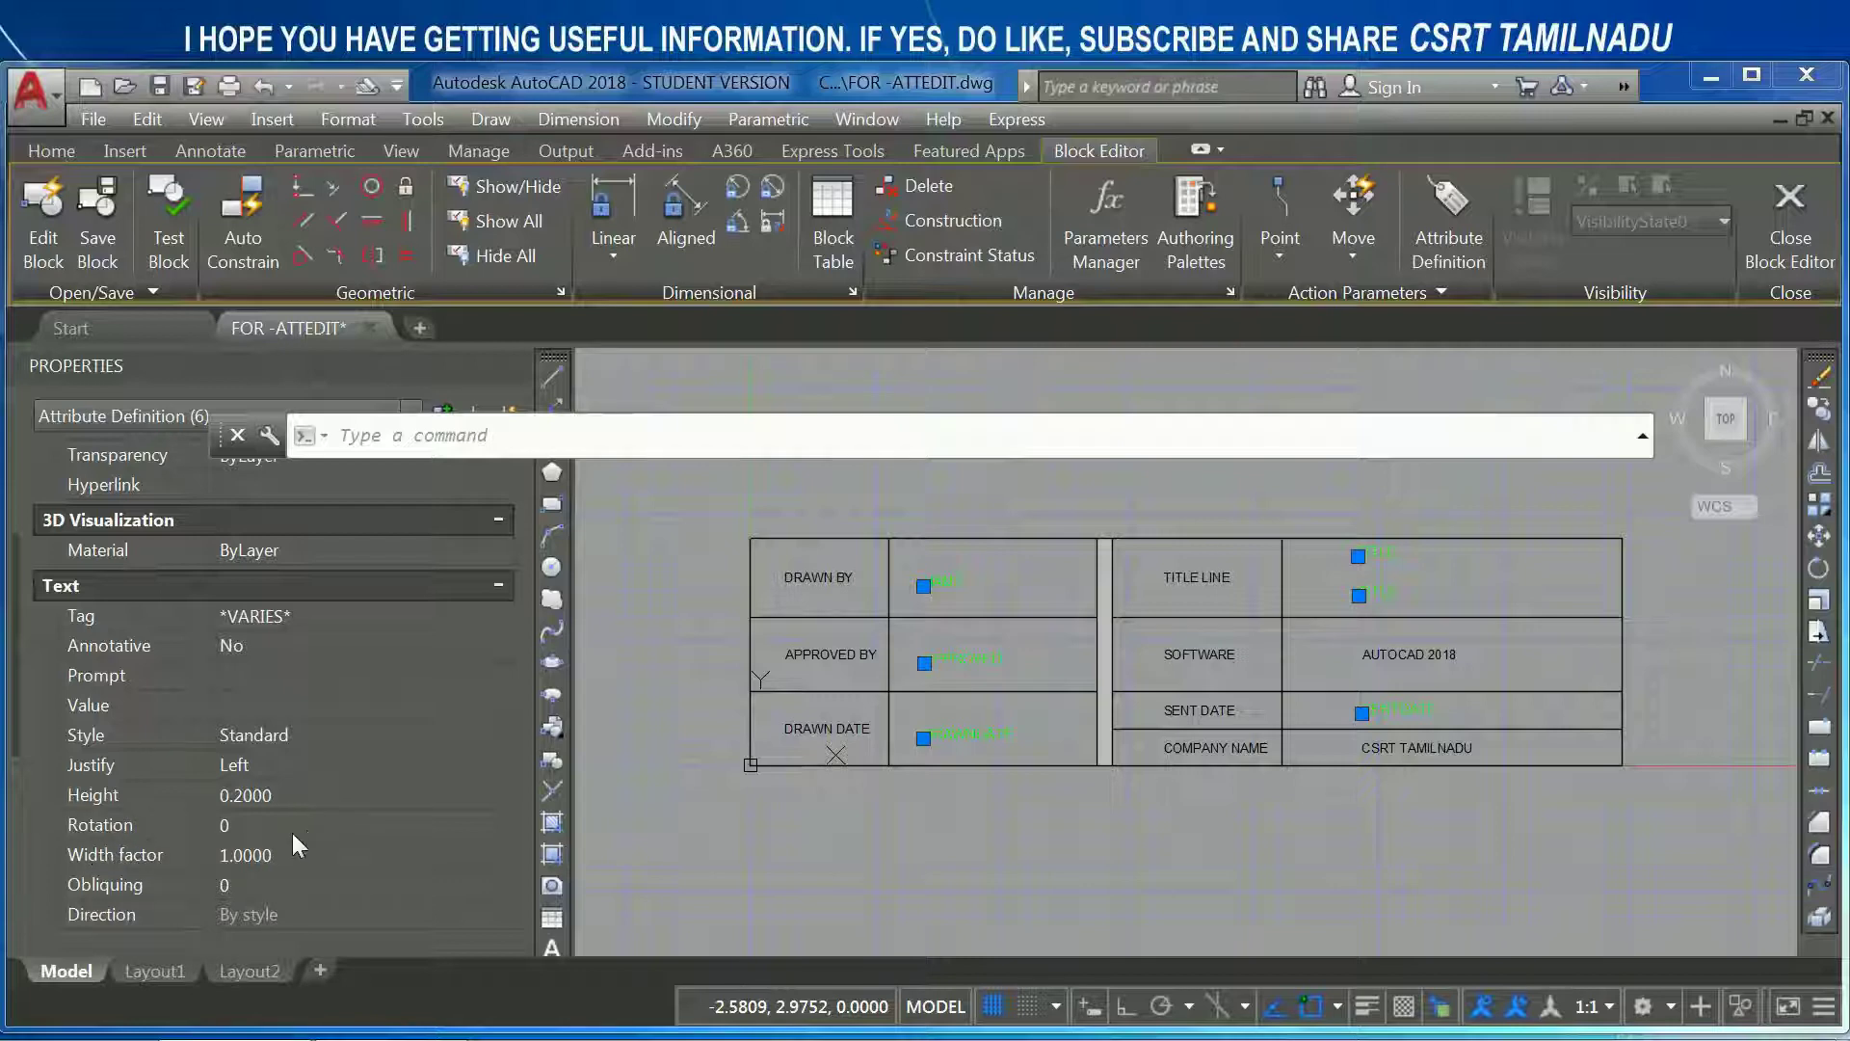
scroll(613, 836, "down", 5)
scroll(699, 836, "up", 5)
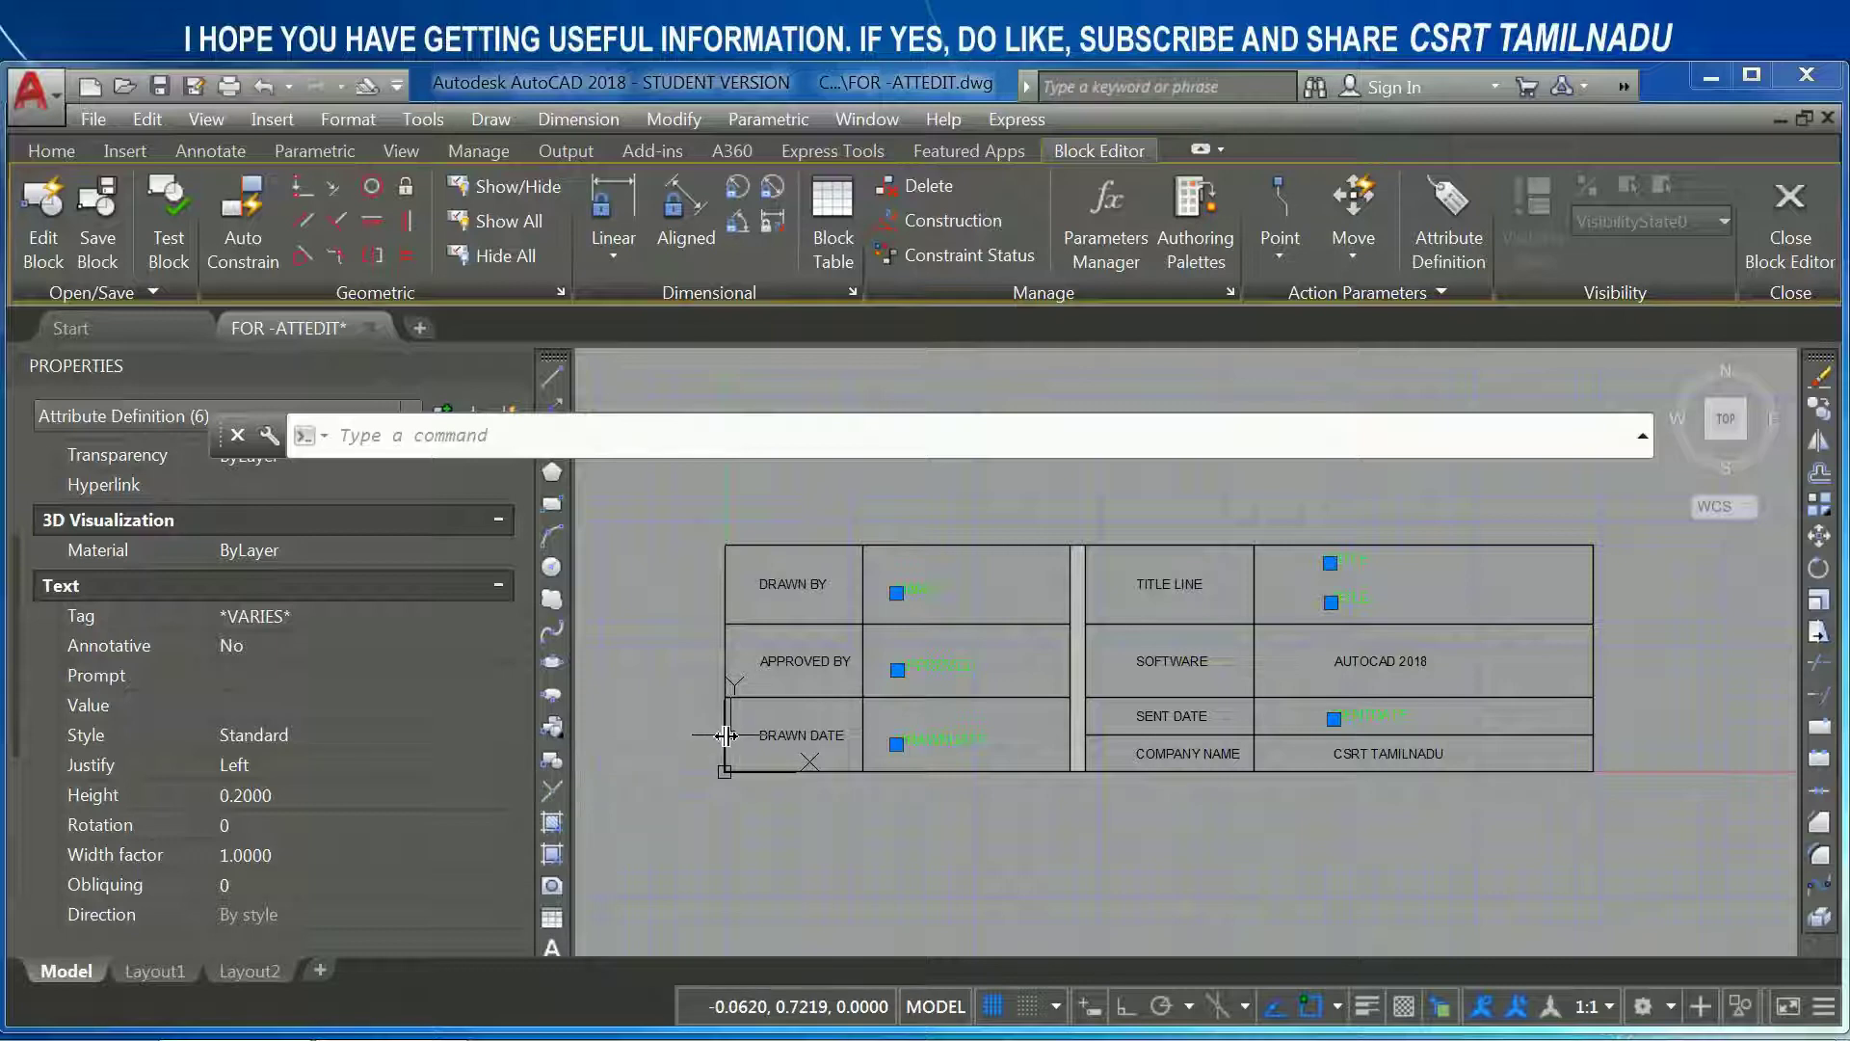
key("Escape")
left_click(1799, 219)
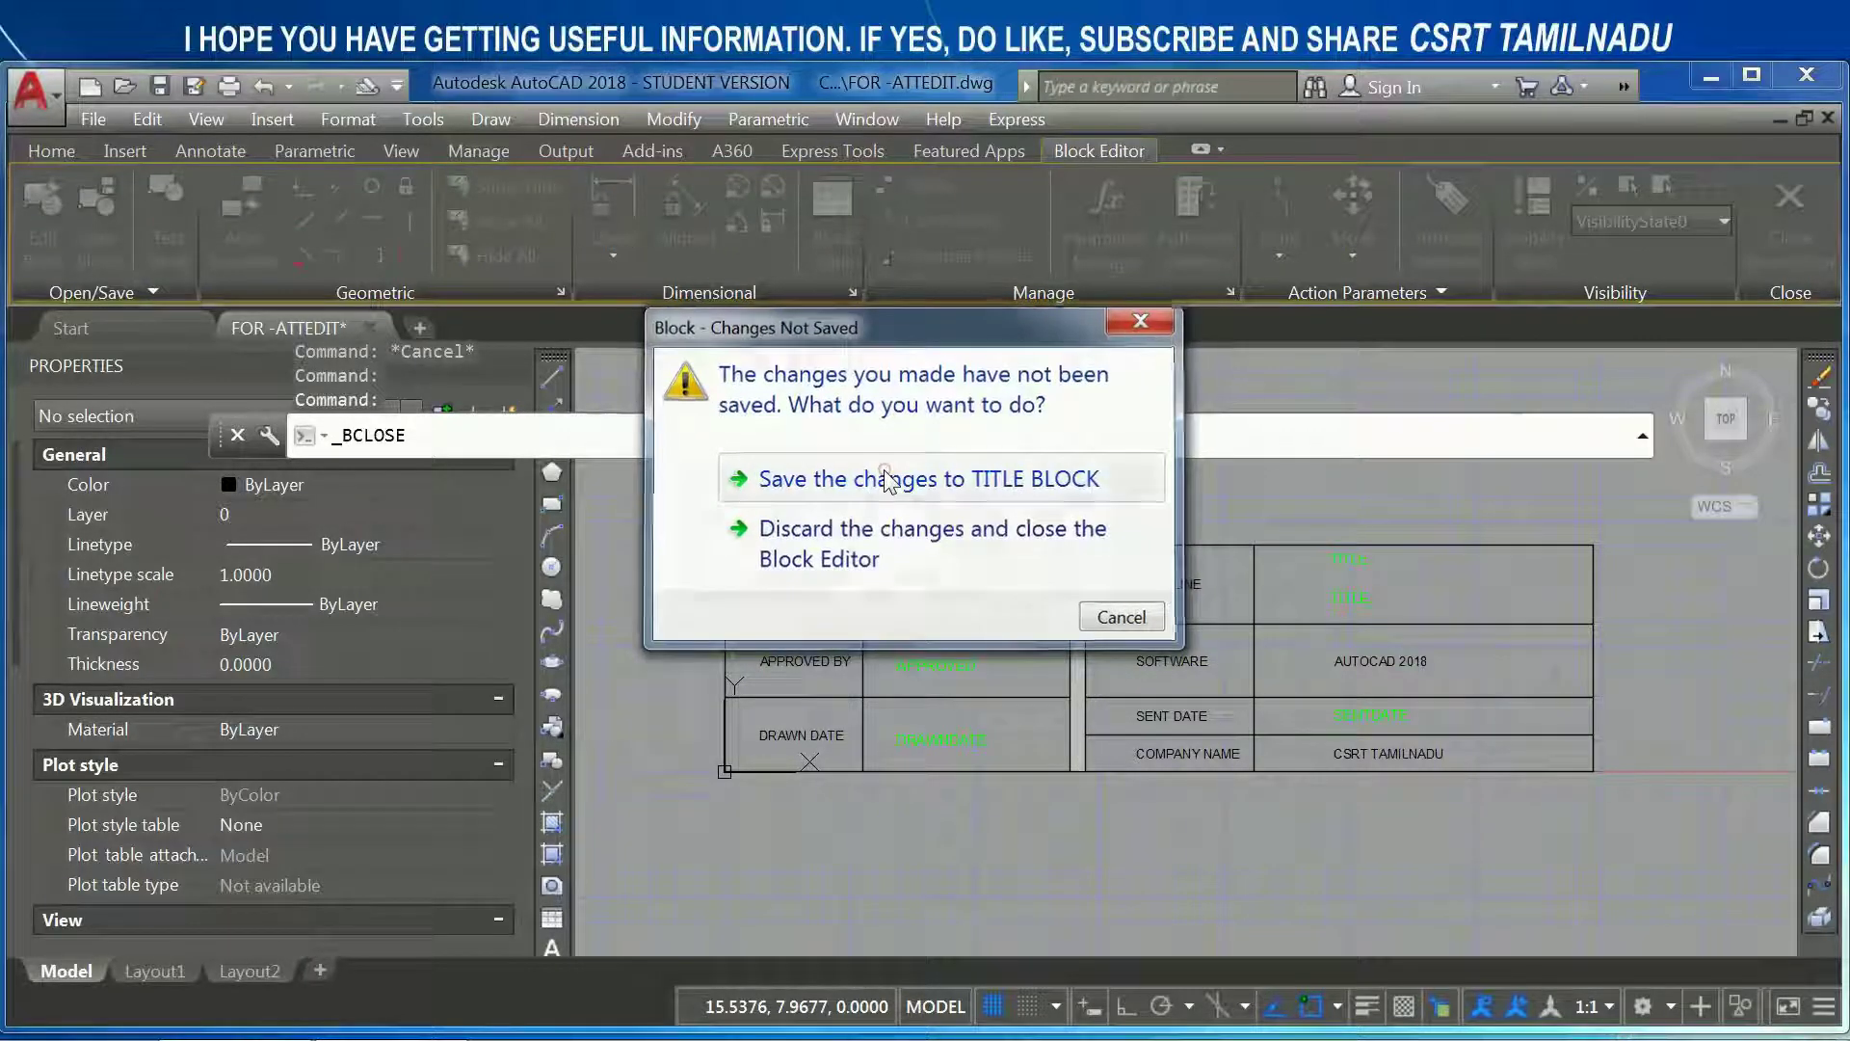
- Save the changes to TITLE BLOCK and bring up the Text Style dialog with ST
left_click(887, 481)
type("ST")
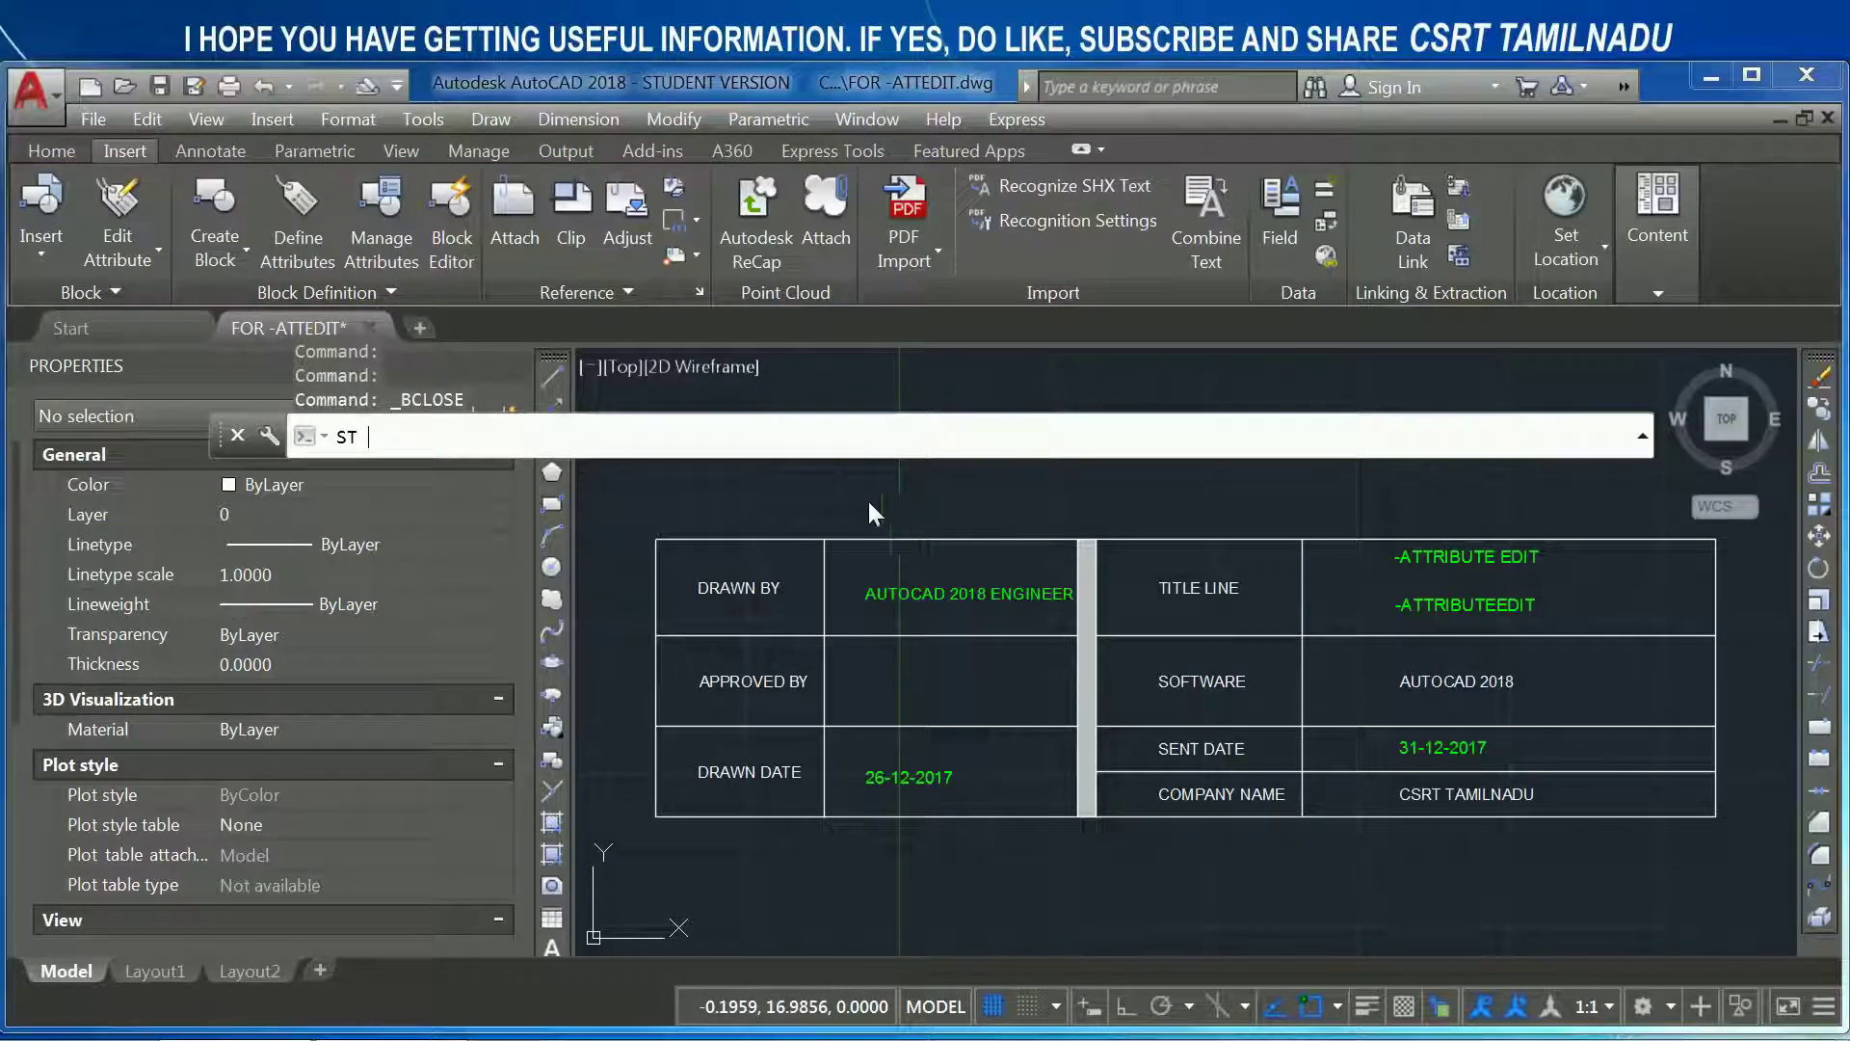
key("Return")
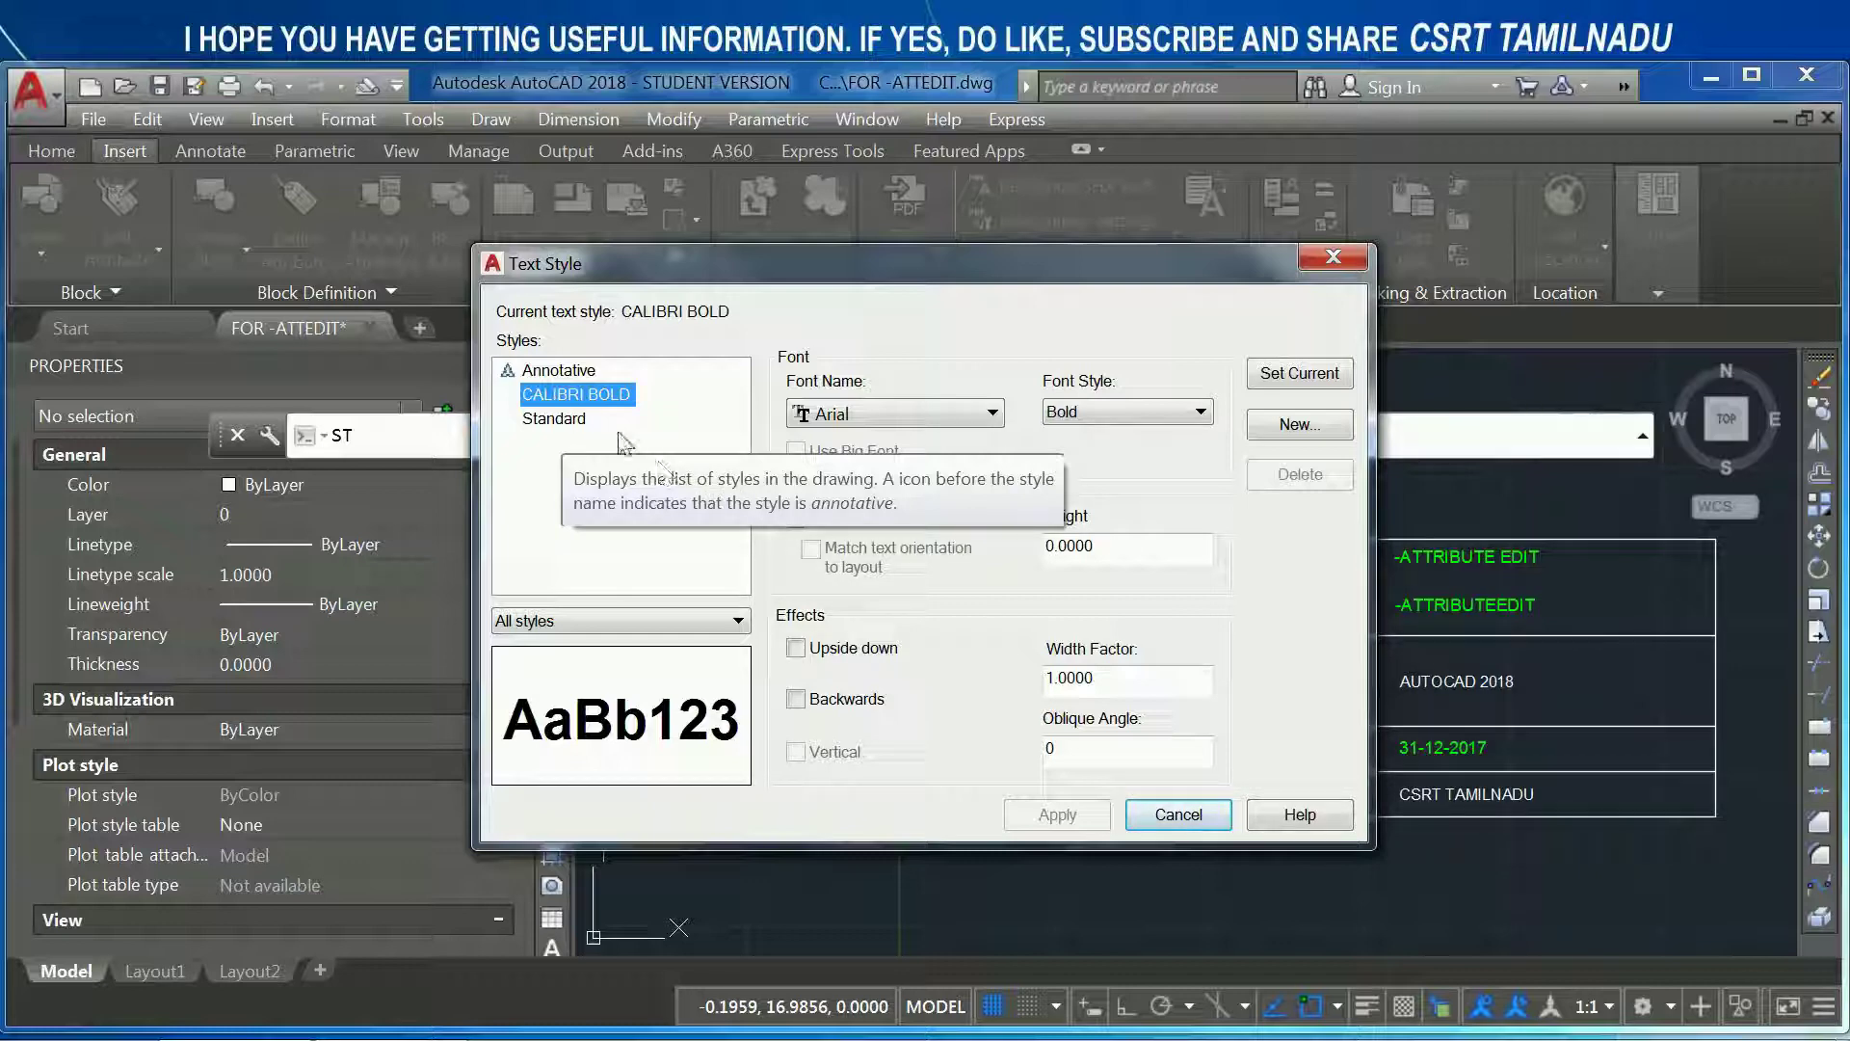
- Cancel the Text Style dialog without changes and return to the Home tools
left_click(1170, 826)
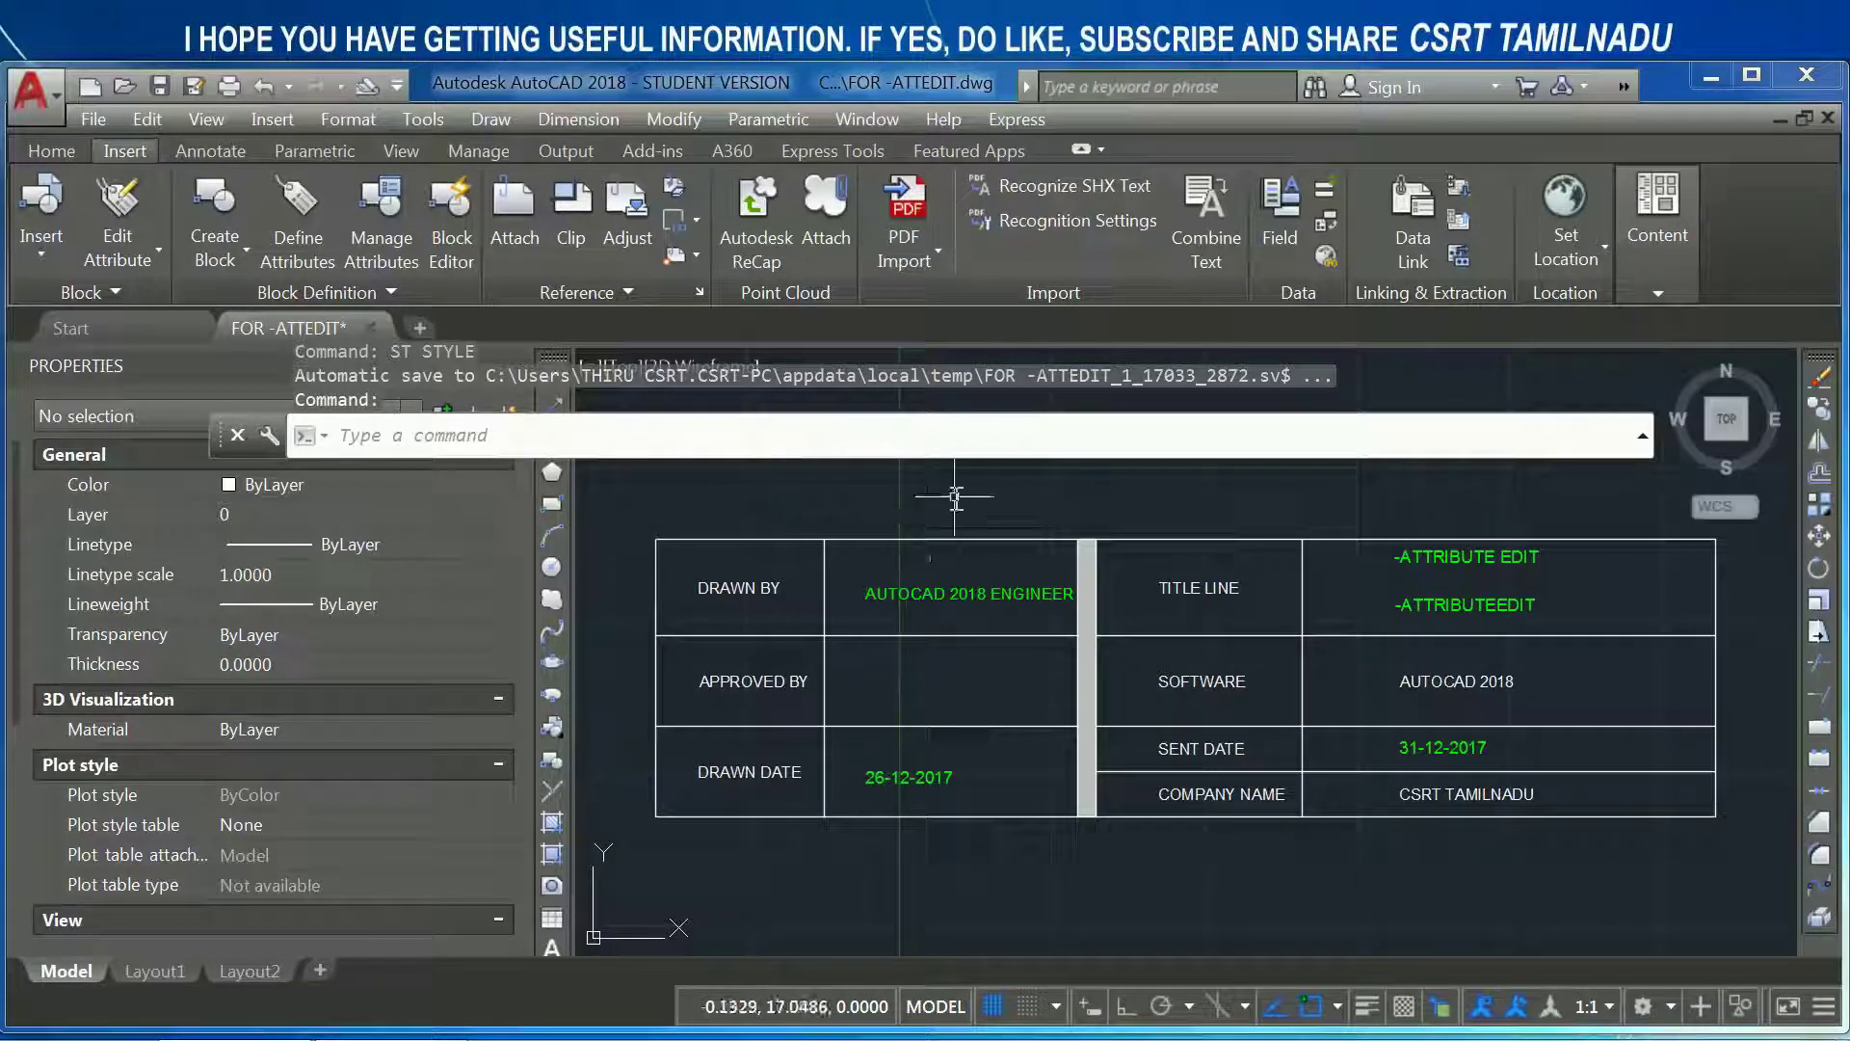
left_click(48, 152)
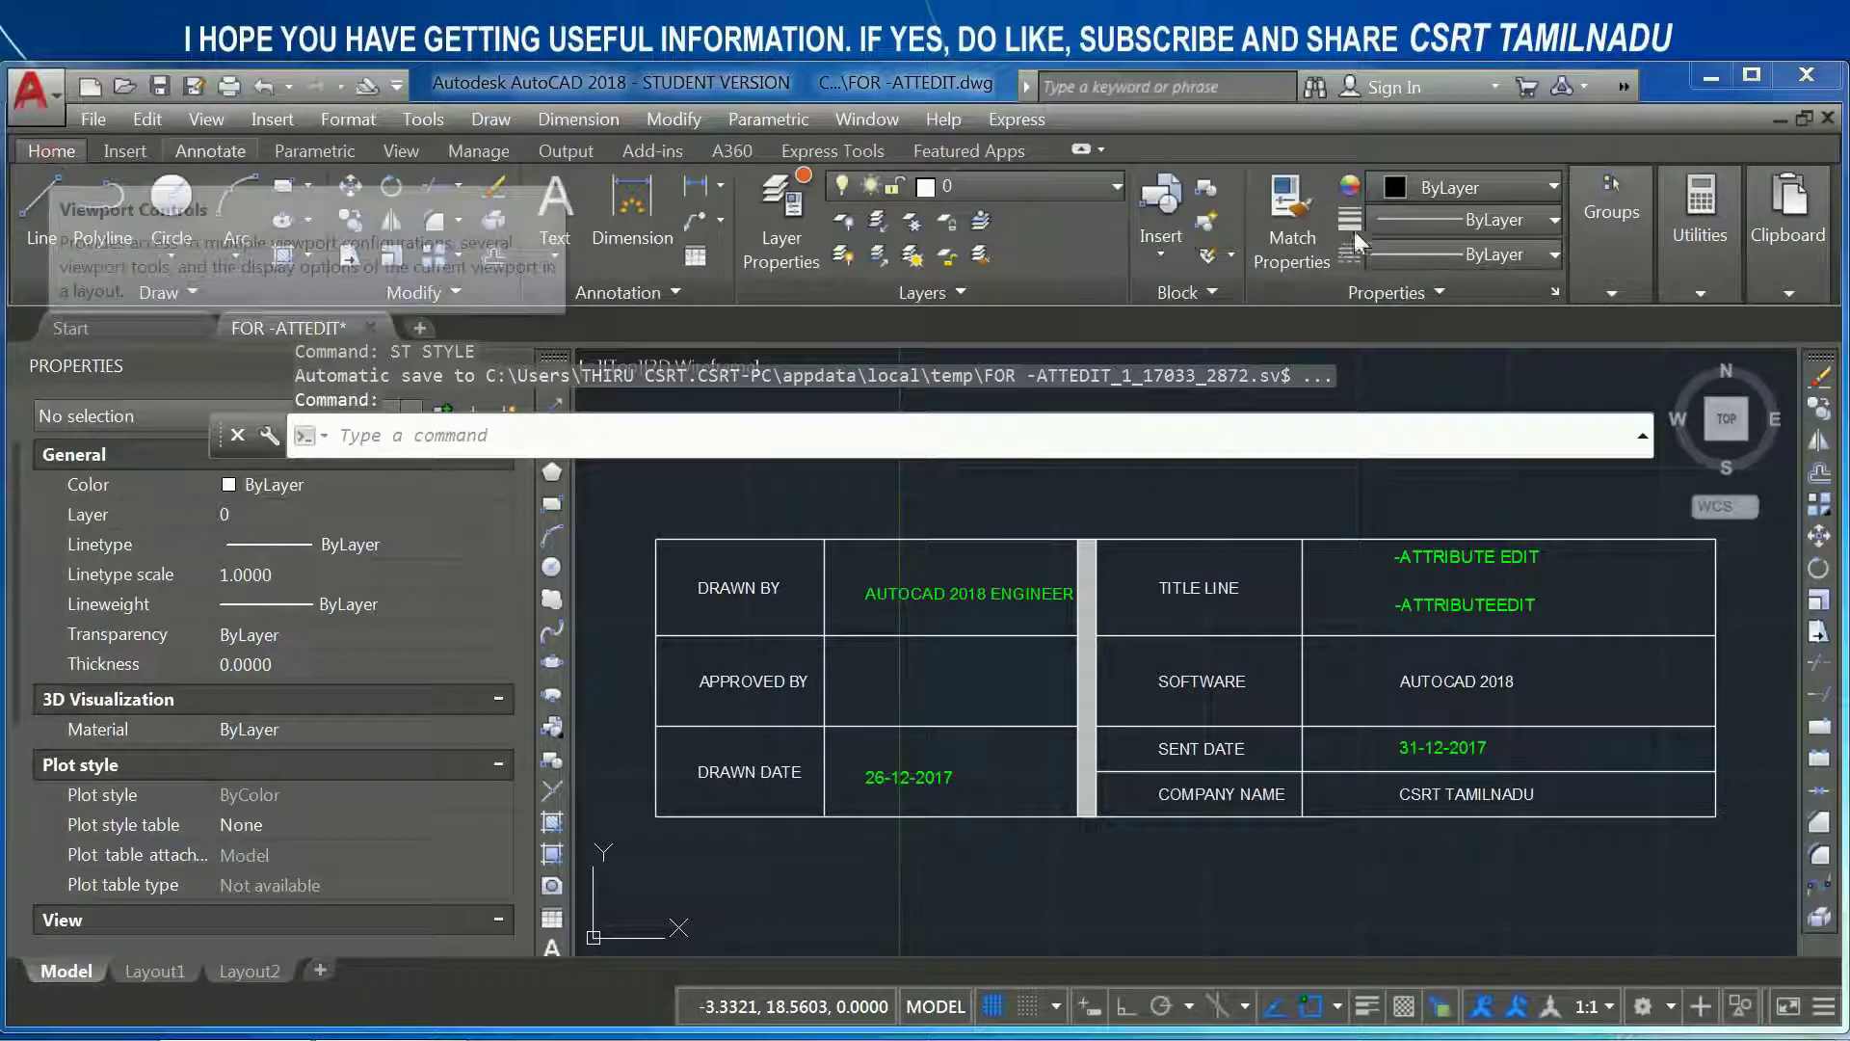
left_click(1476, 189)
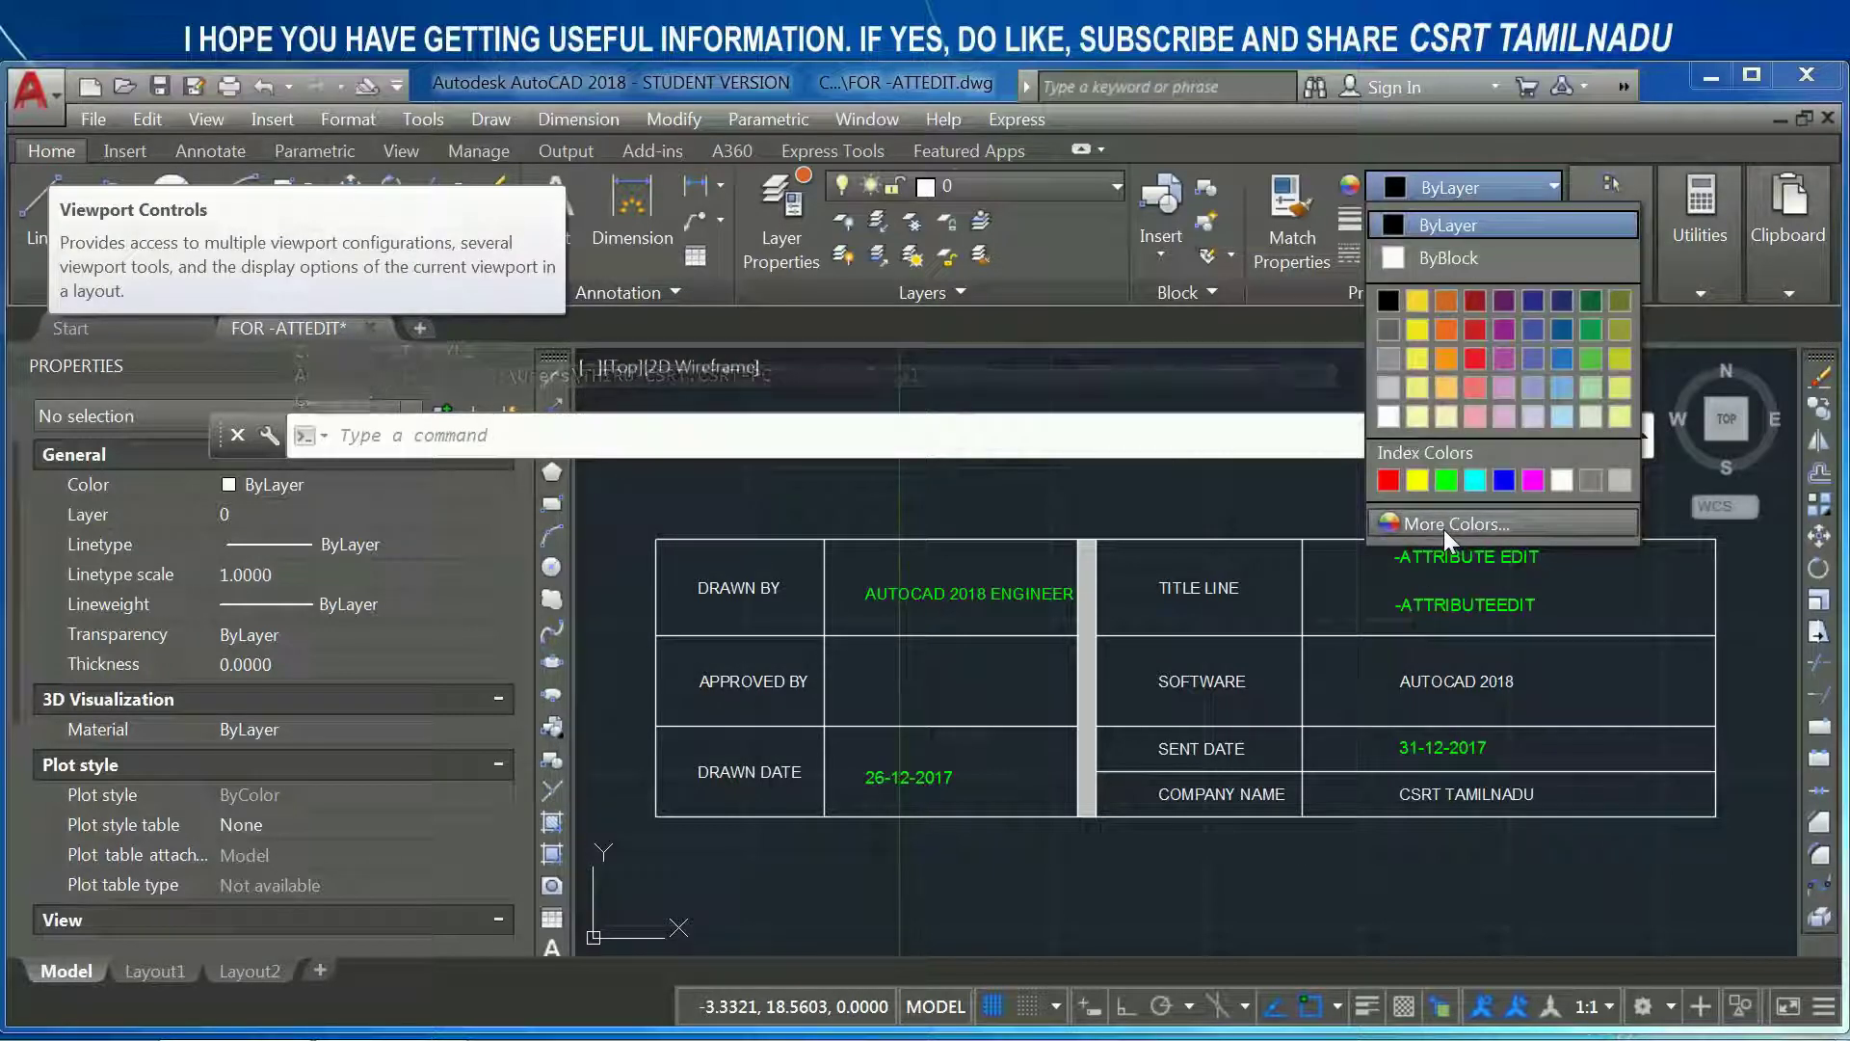
left_click(1443, 526)
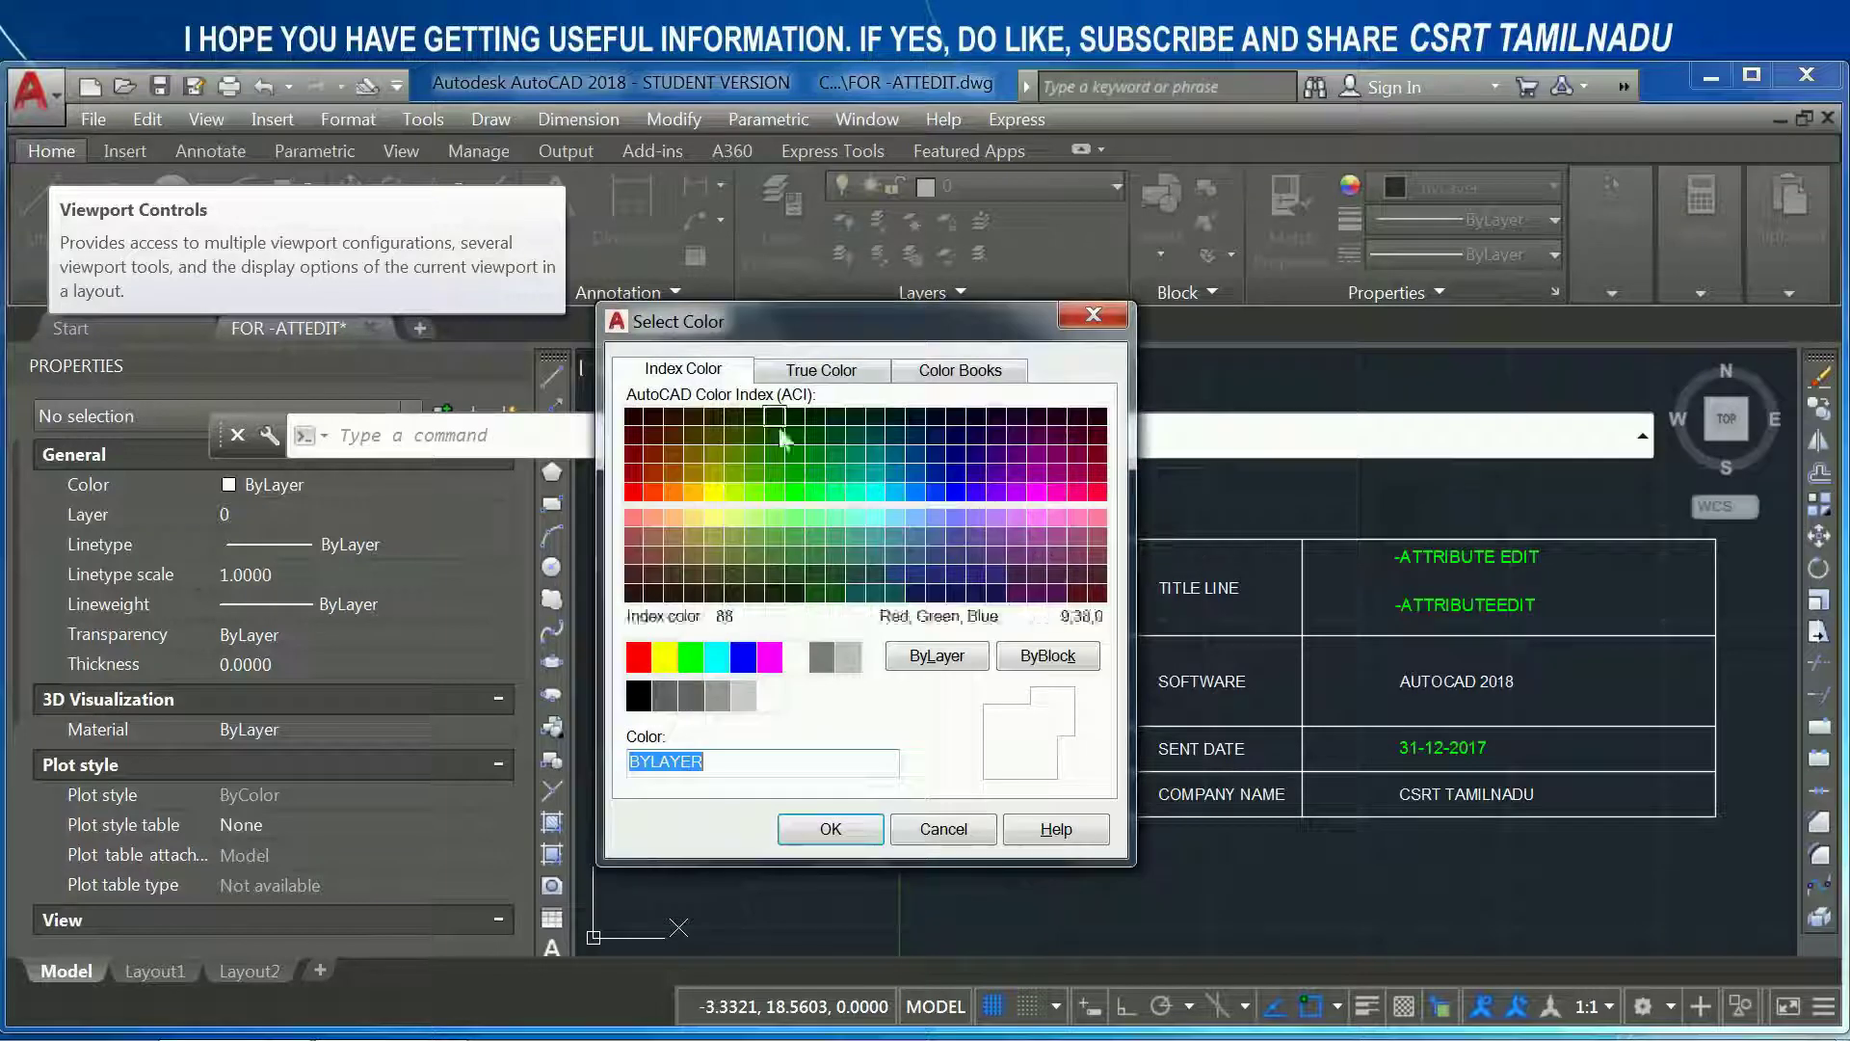
left_click(817, 371)
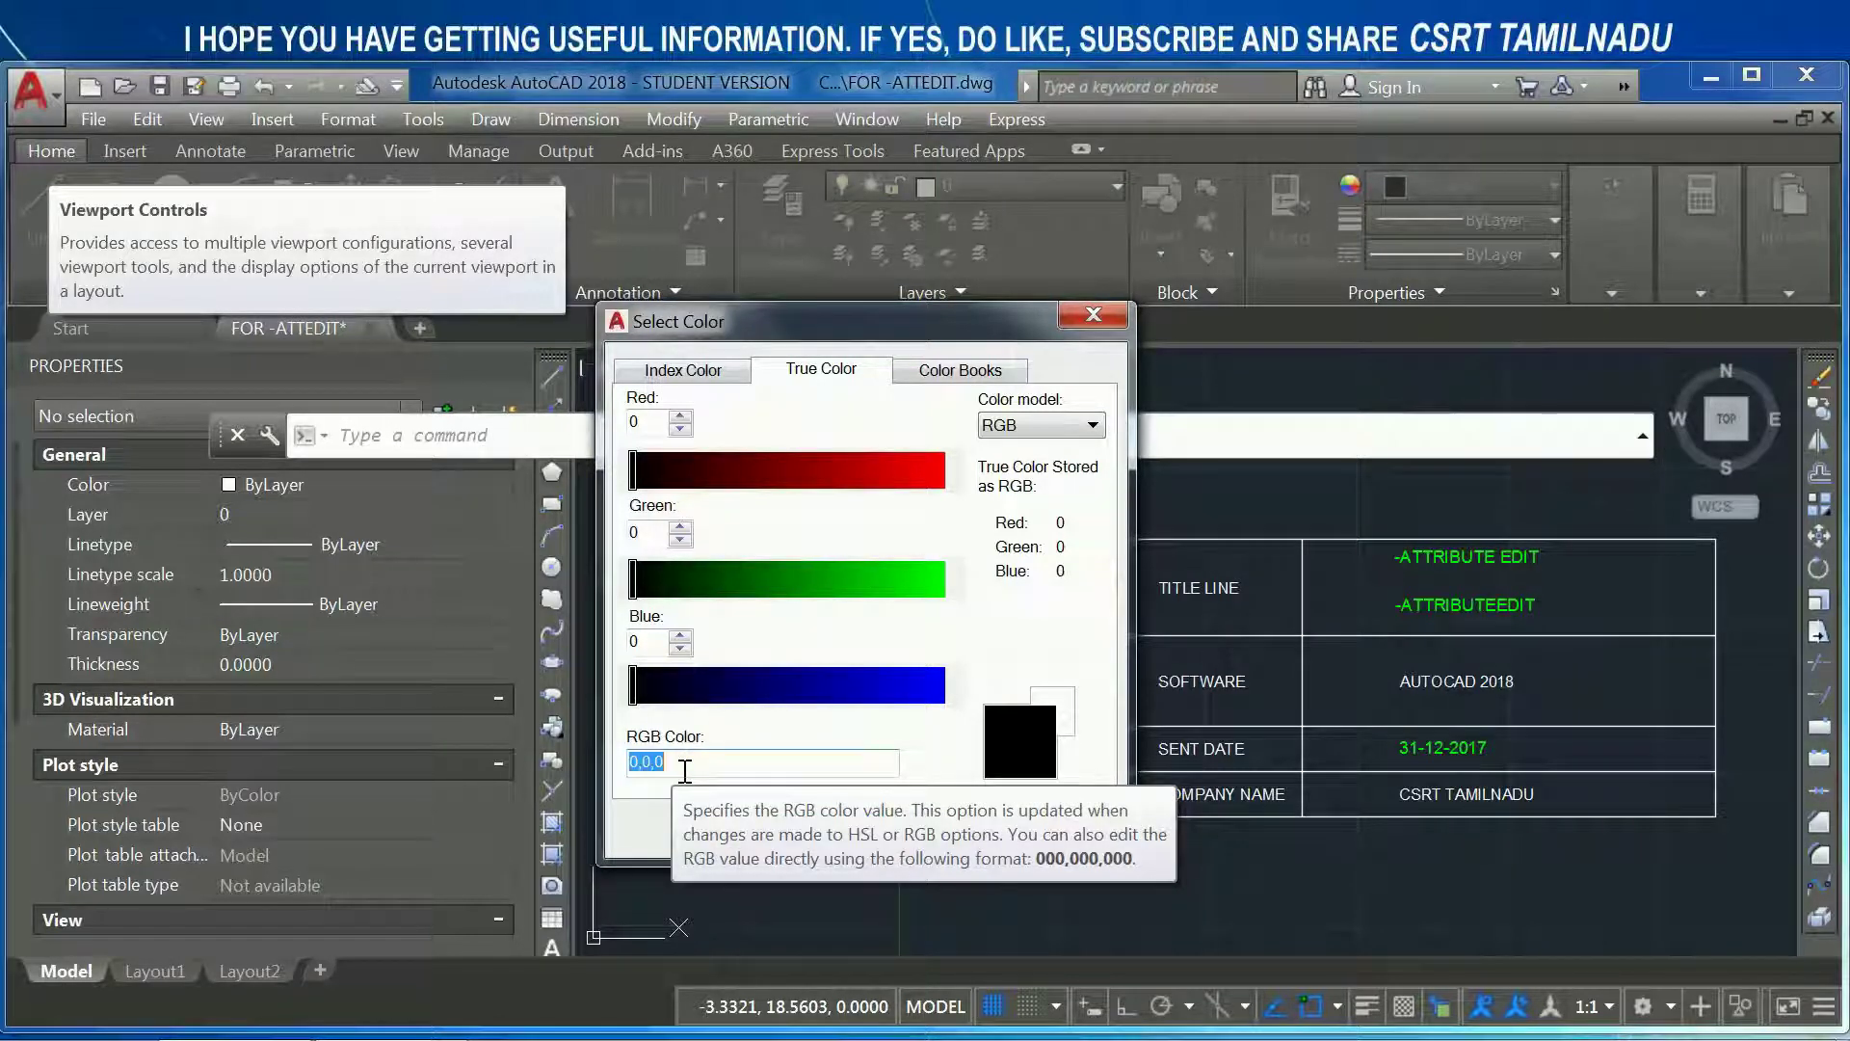
left_click(952, 376)
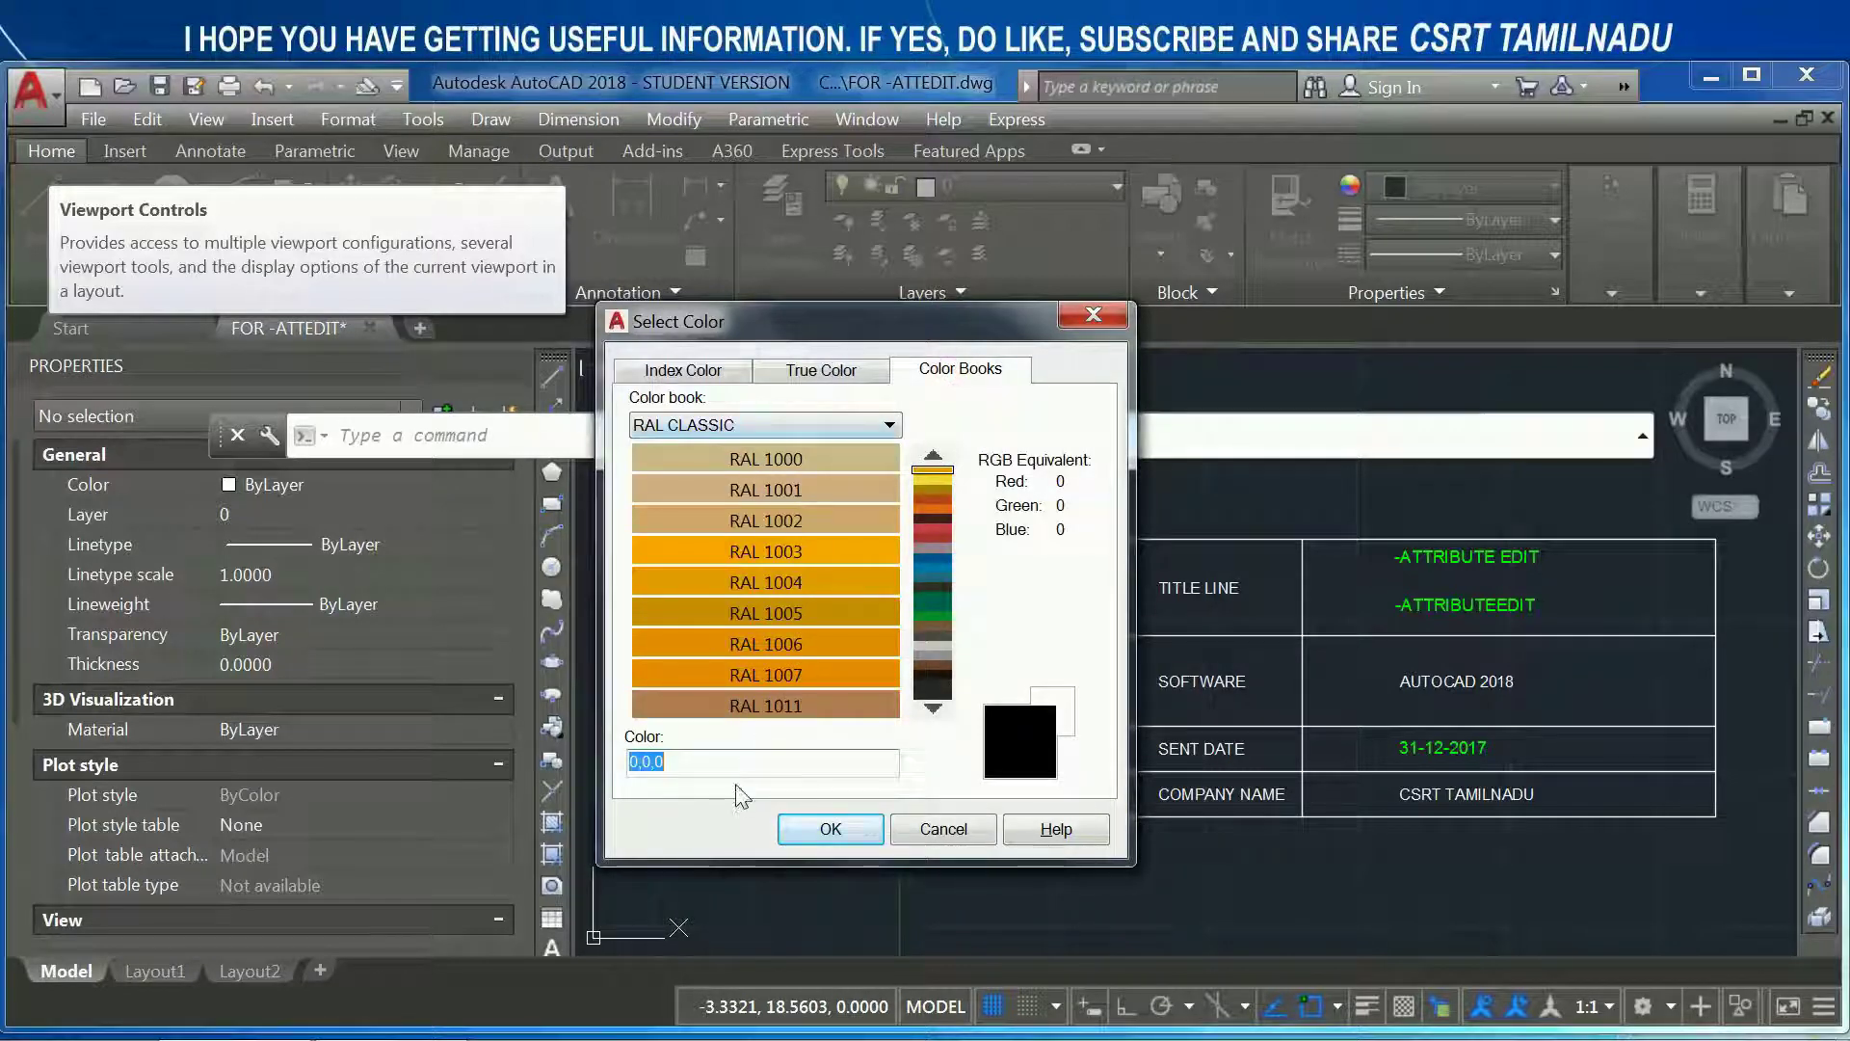
left_click(703, 427)
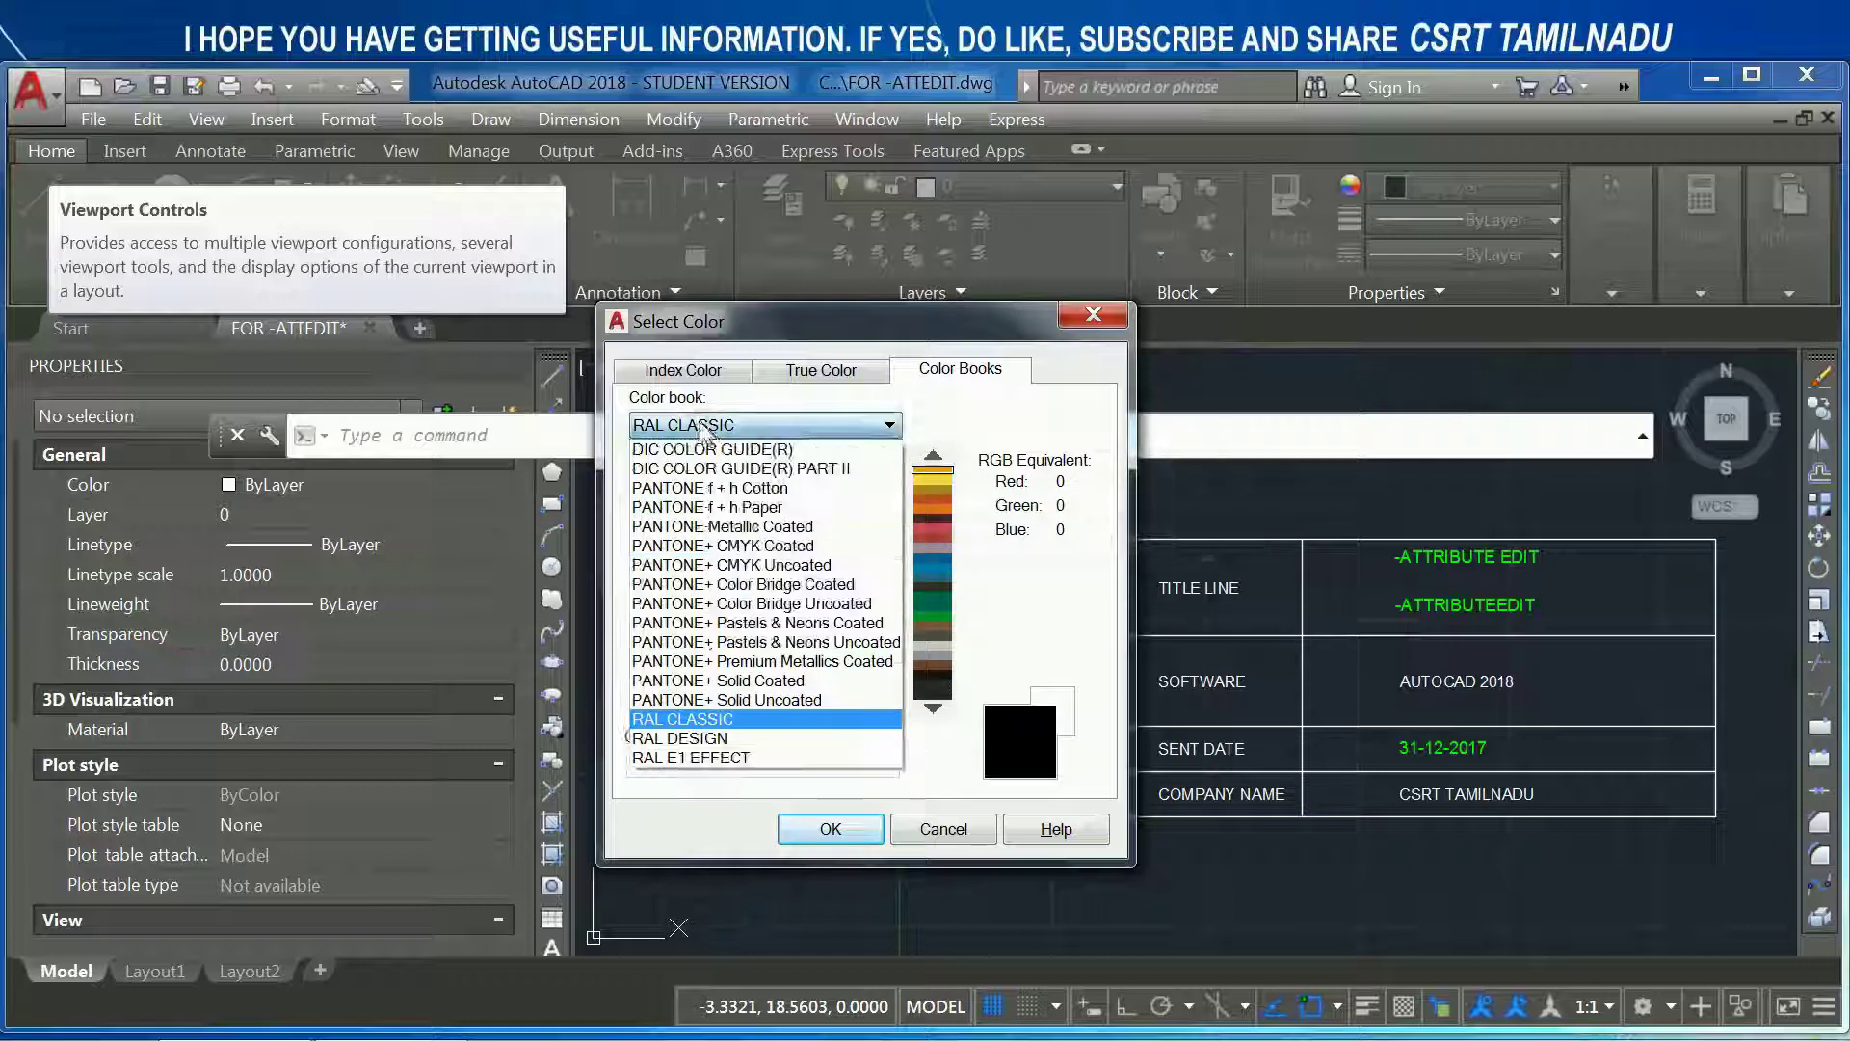
left_click(730, 718)
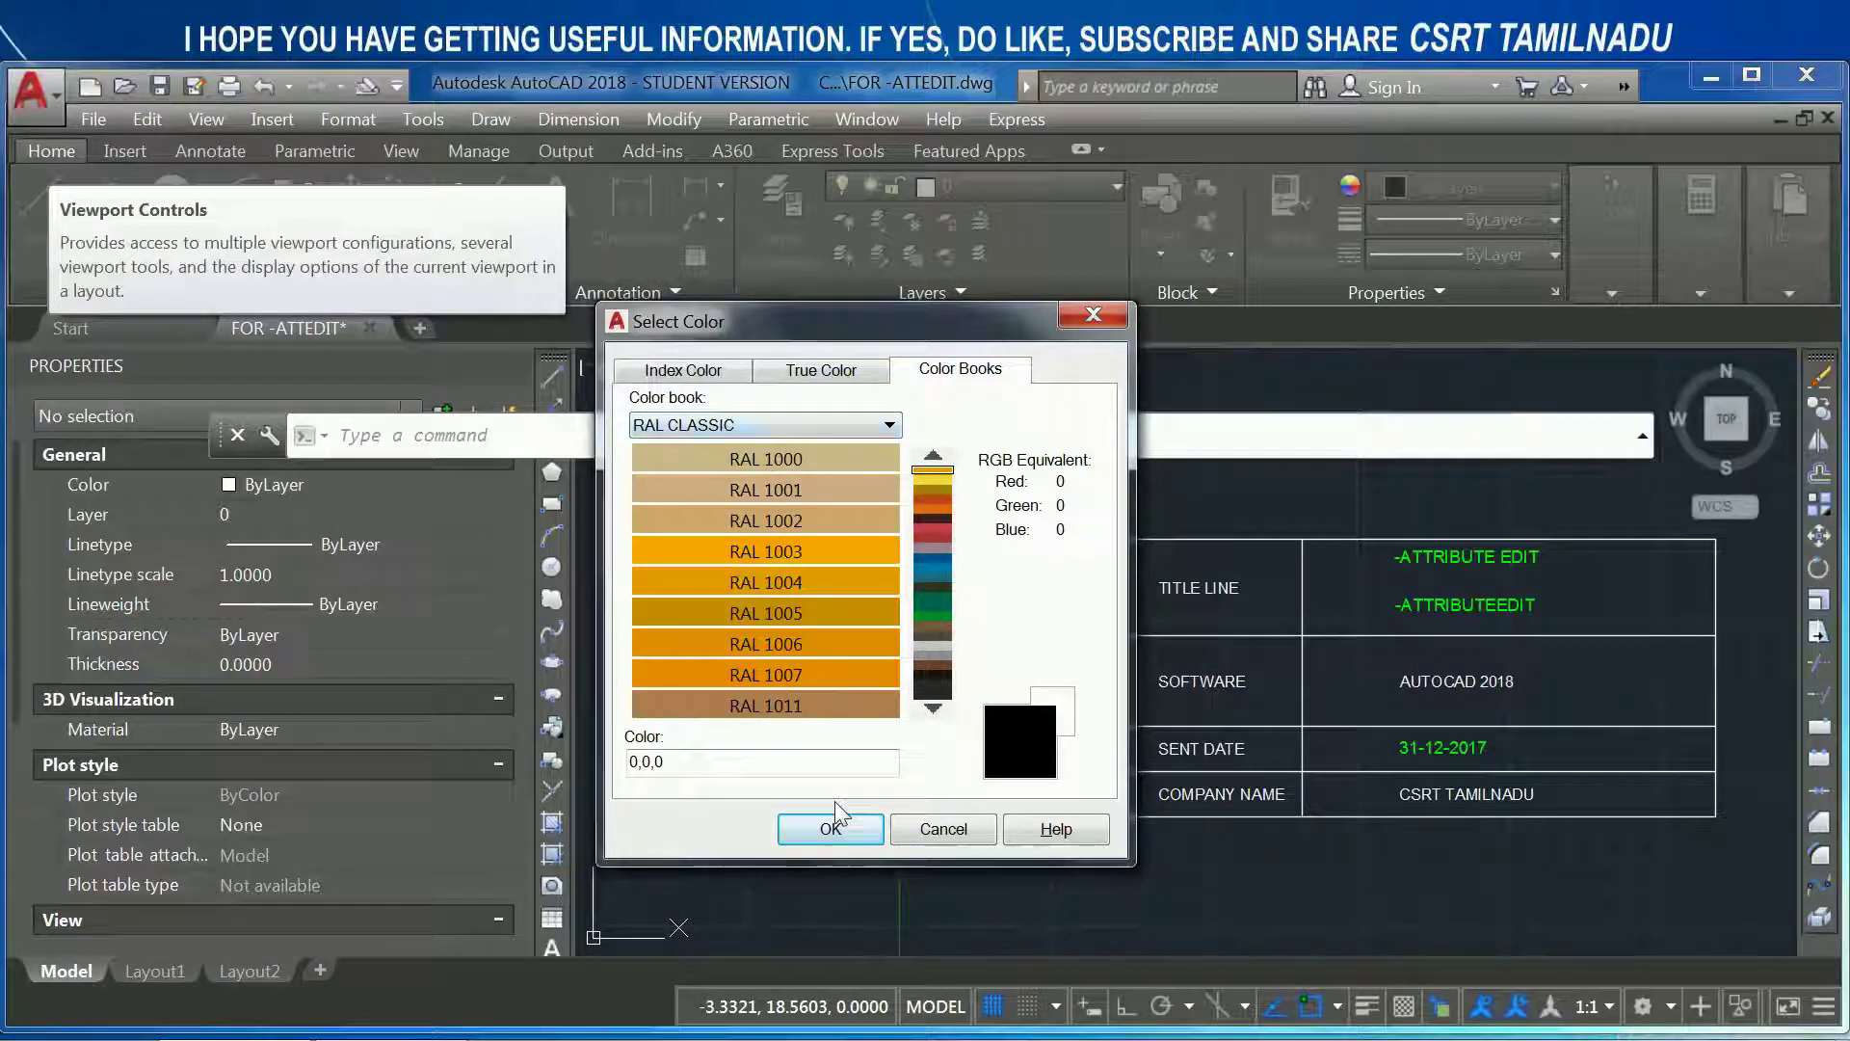
left_click(930, 838)
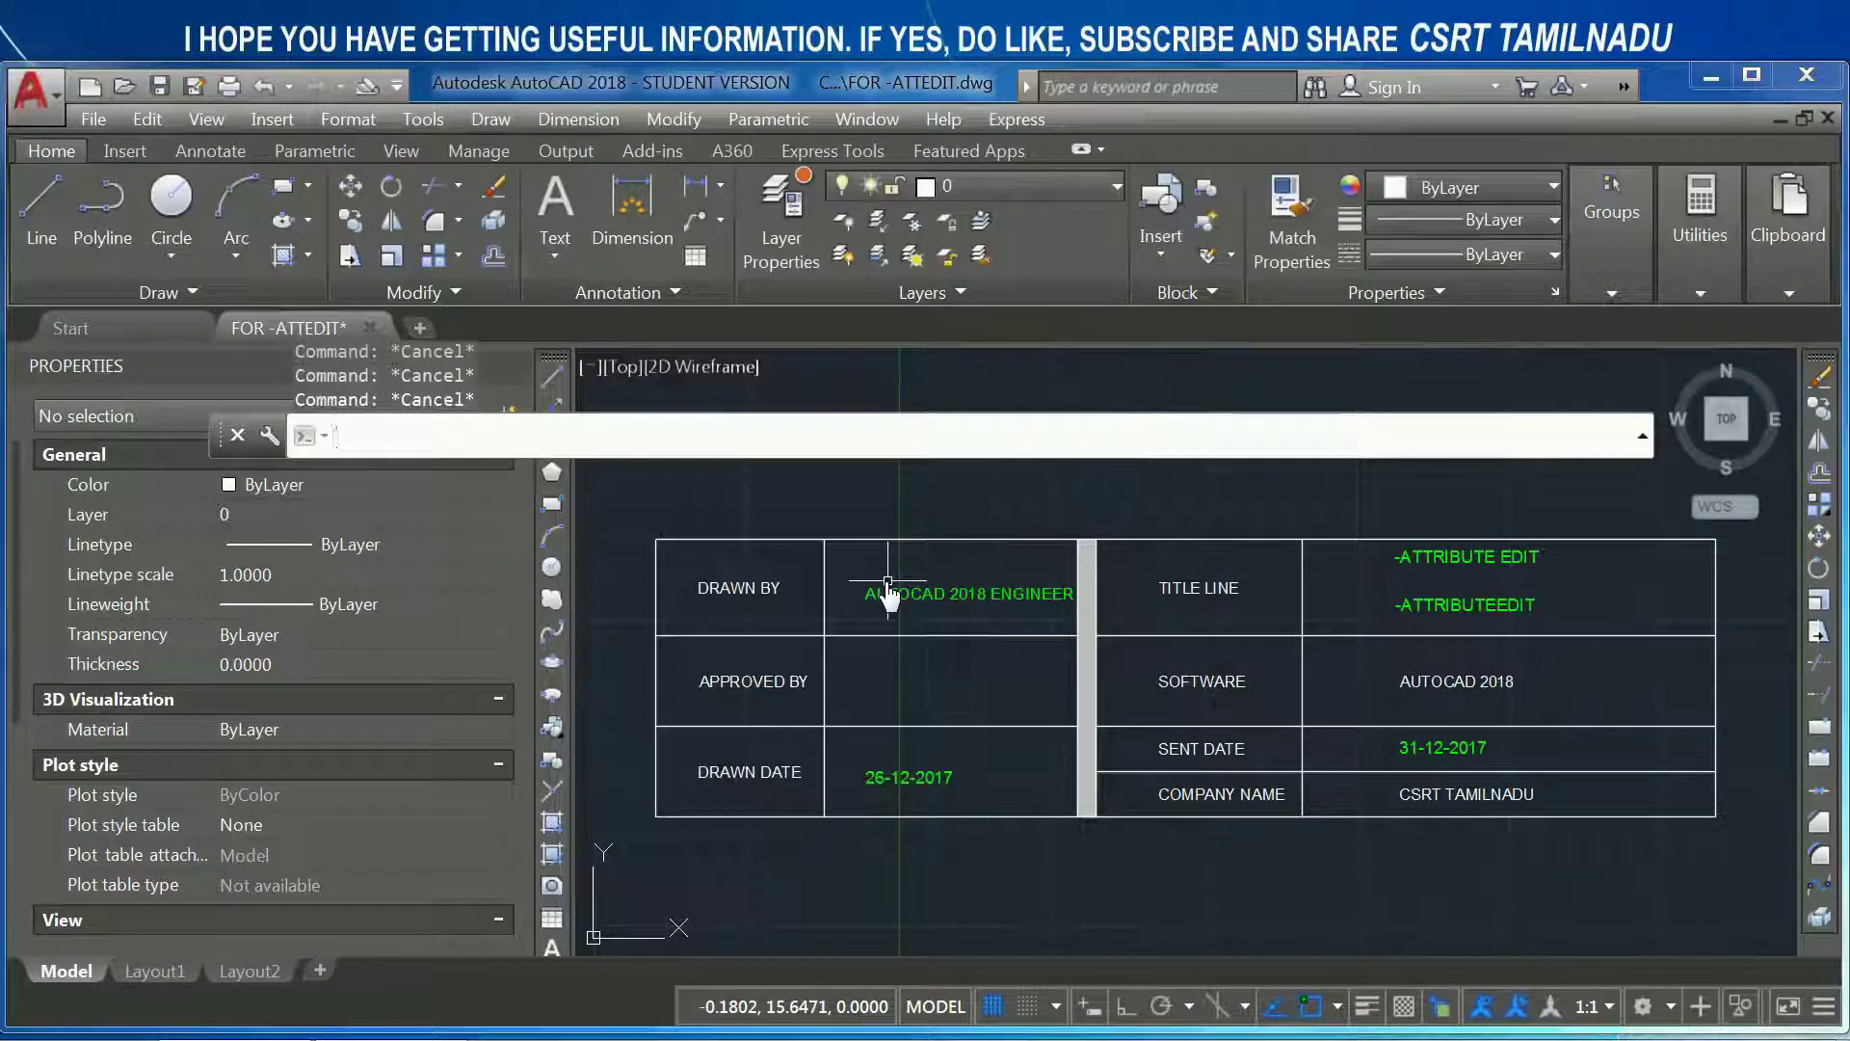
- Run ATTE to edit attributes one at a time, limited to the TITLE BLOCK block
type("ATTE")
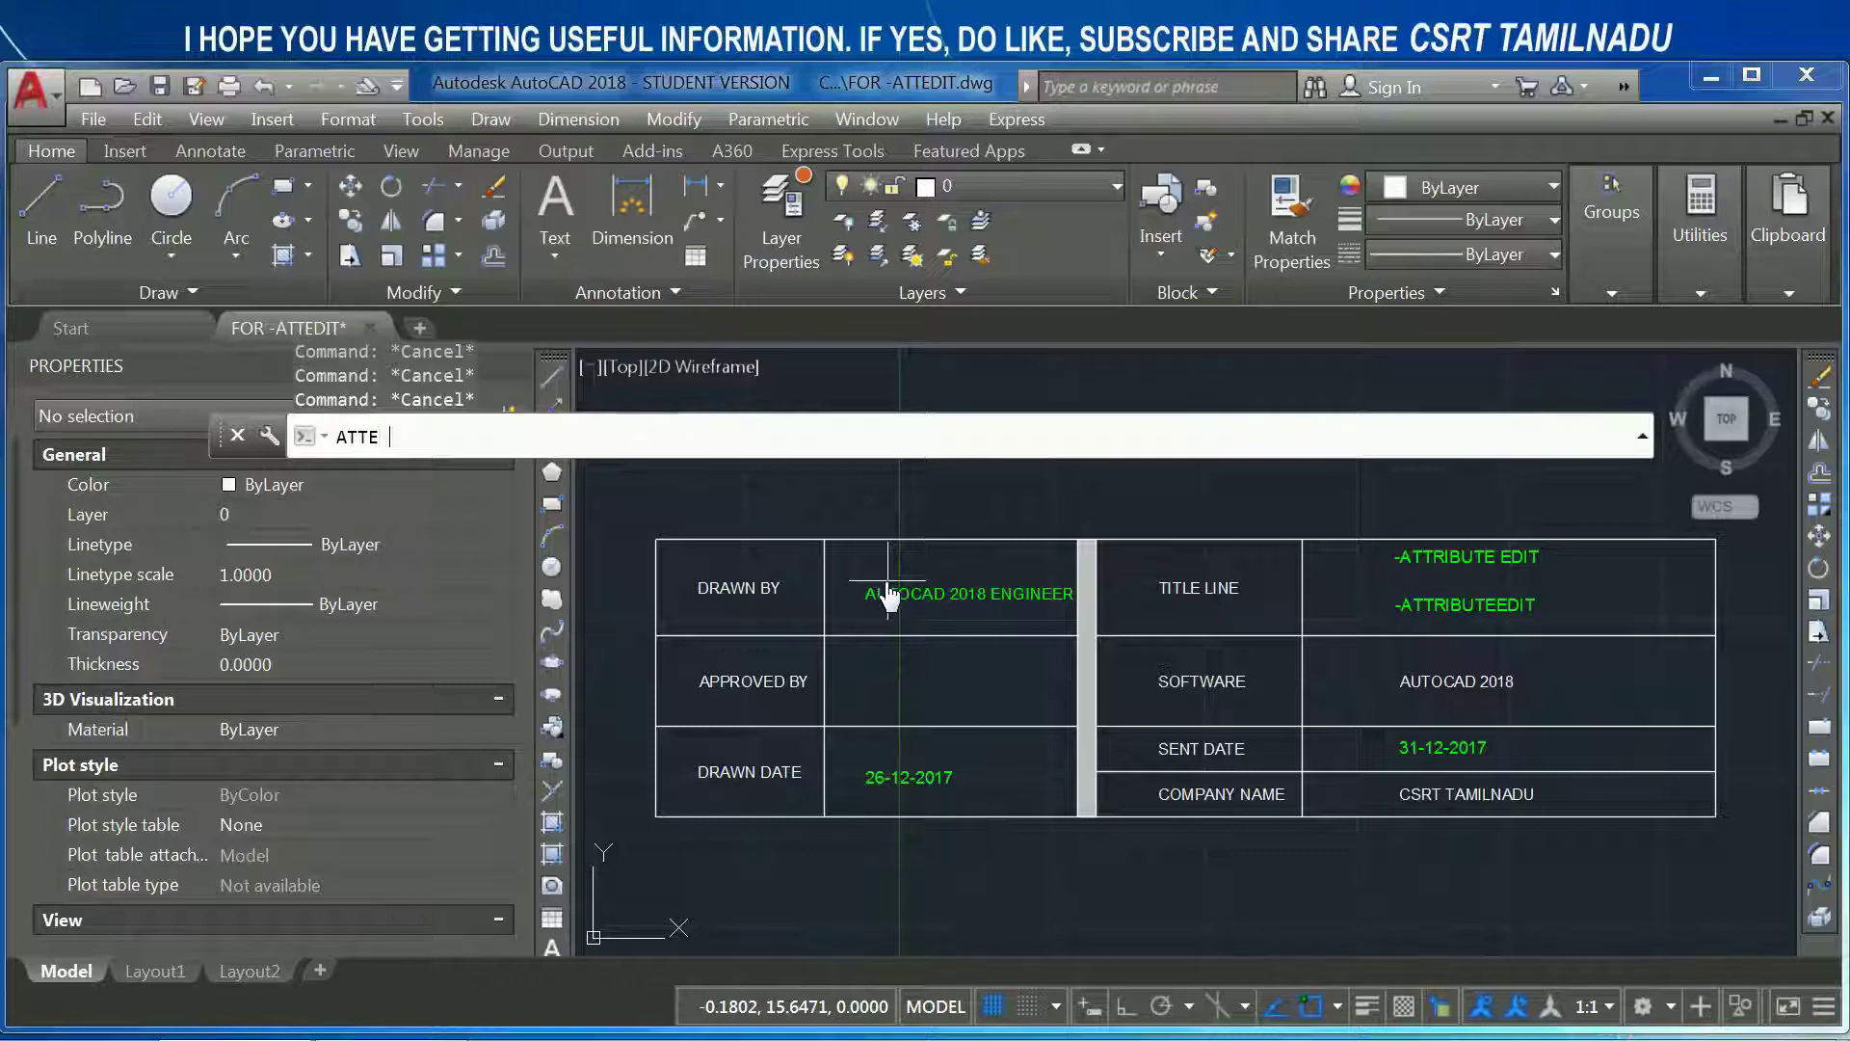
key("Return")
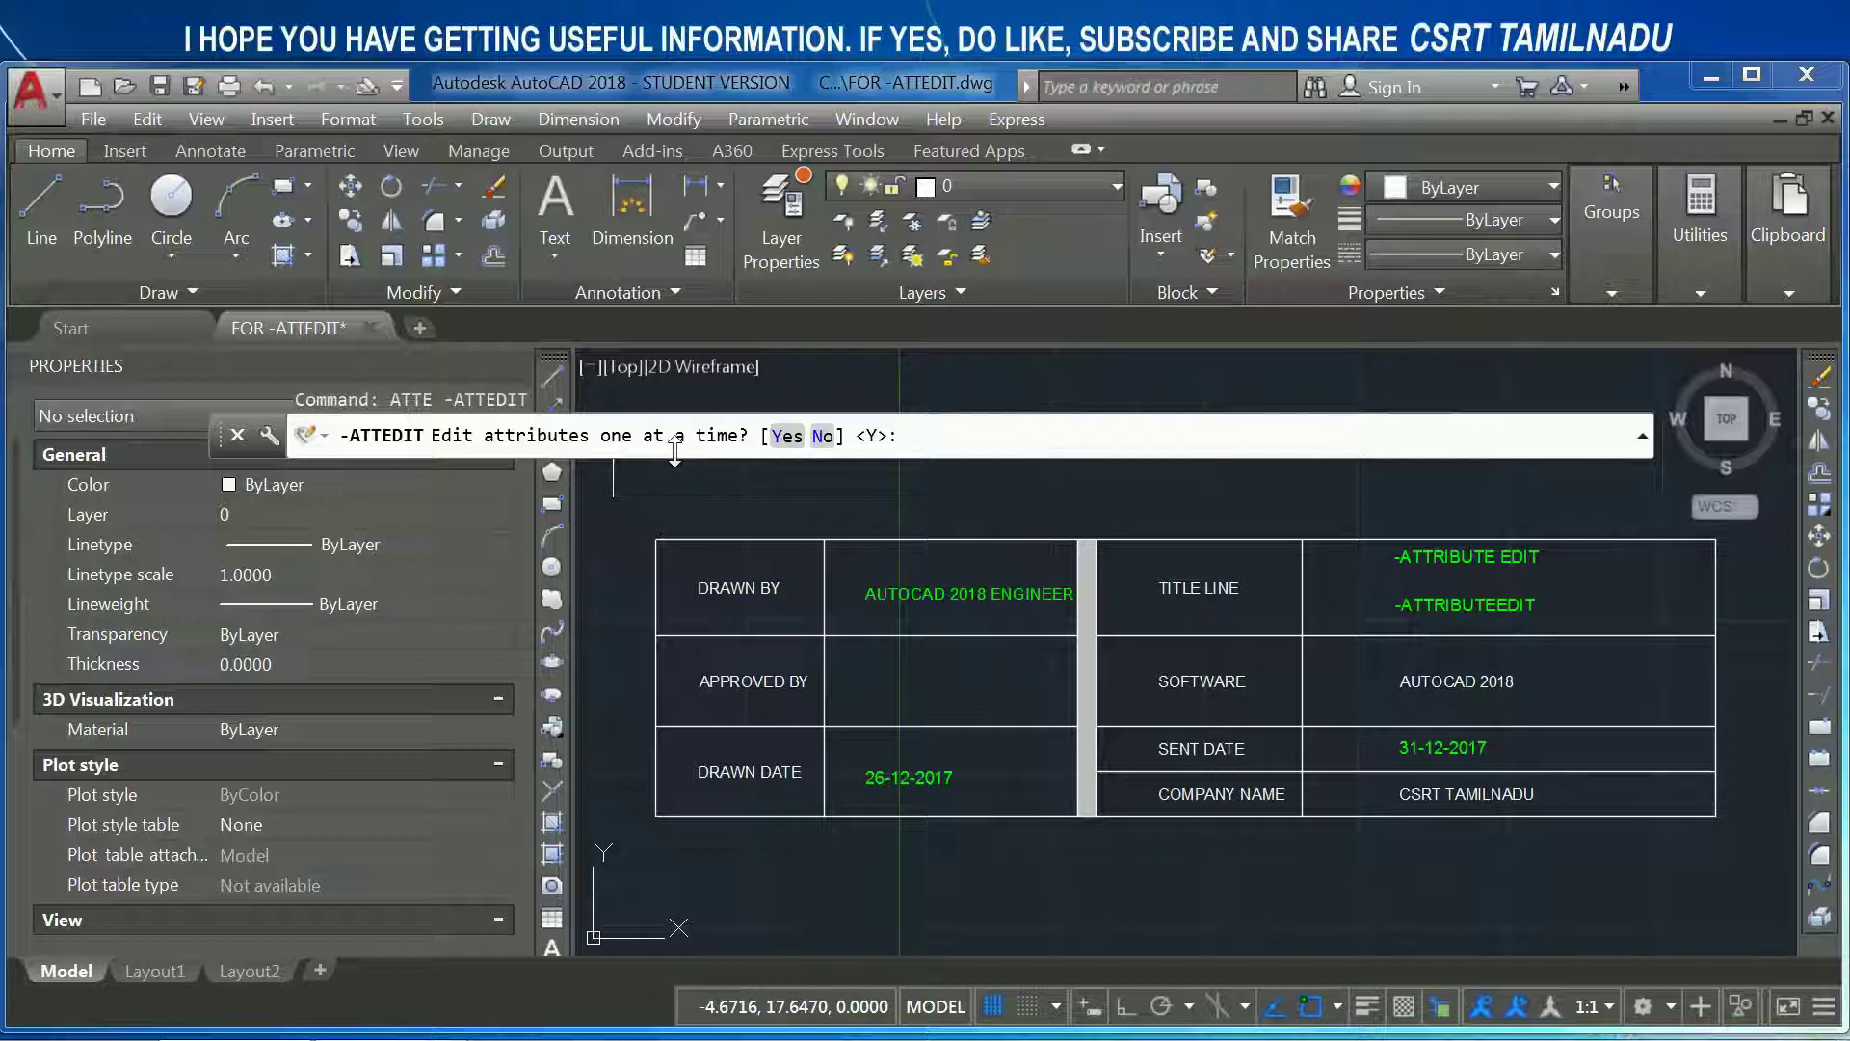
left_click(786, 435)
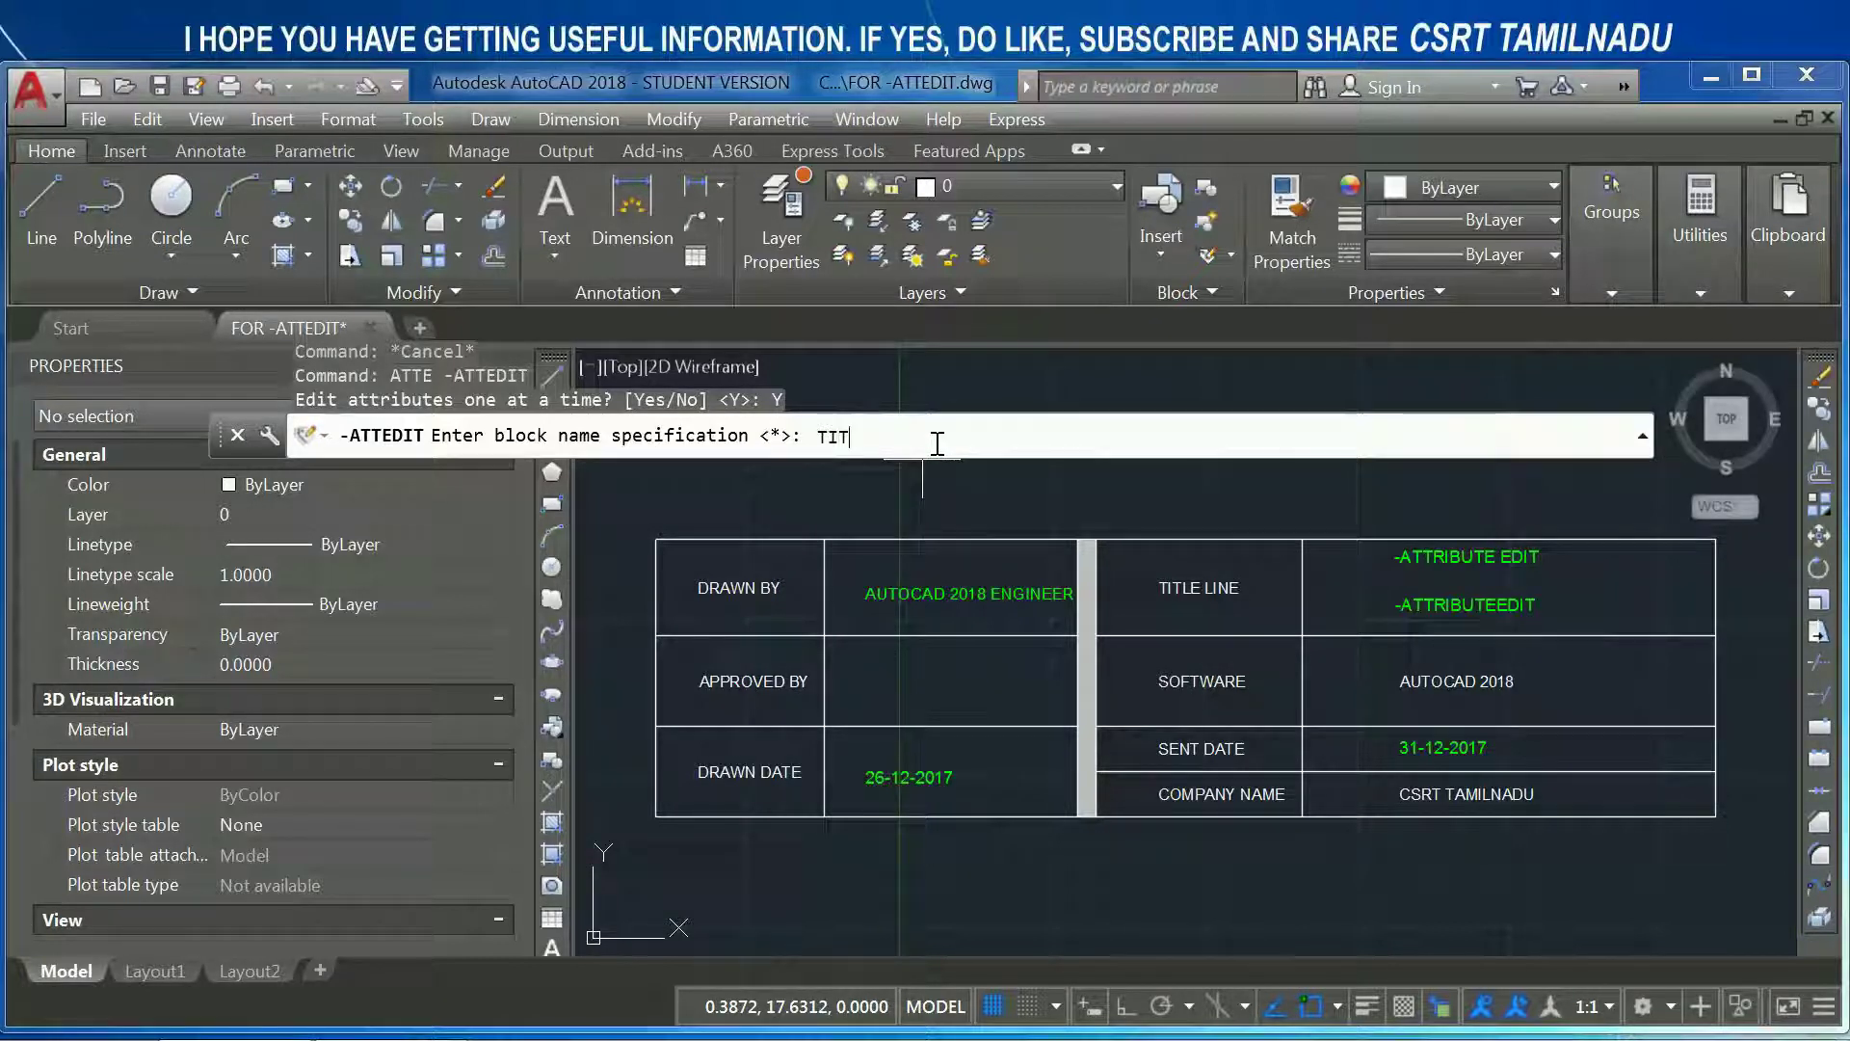
type("E BLOCK")
key("Return")
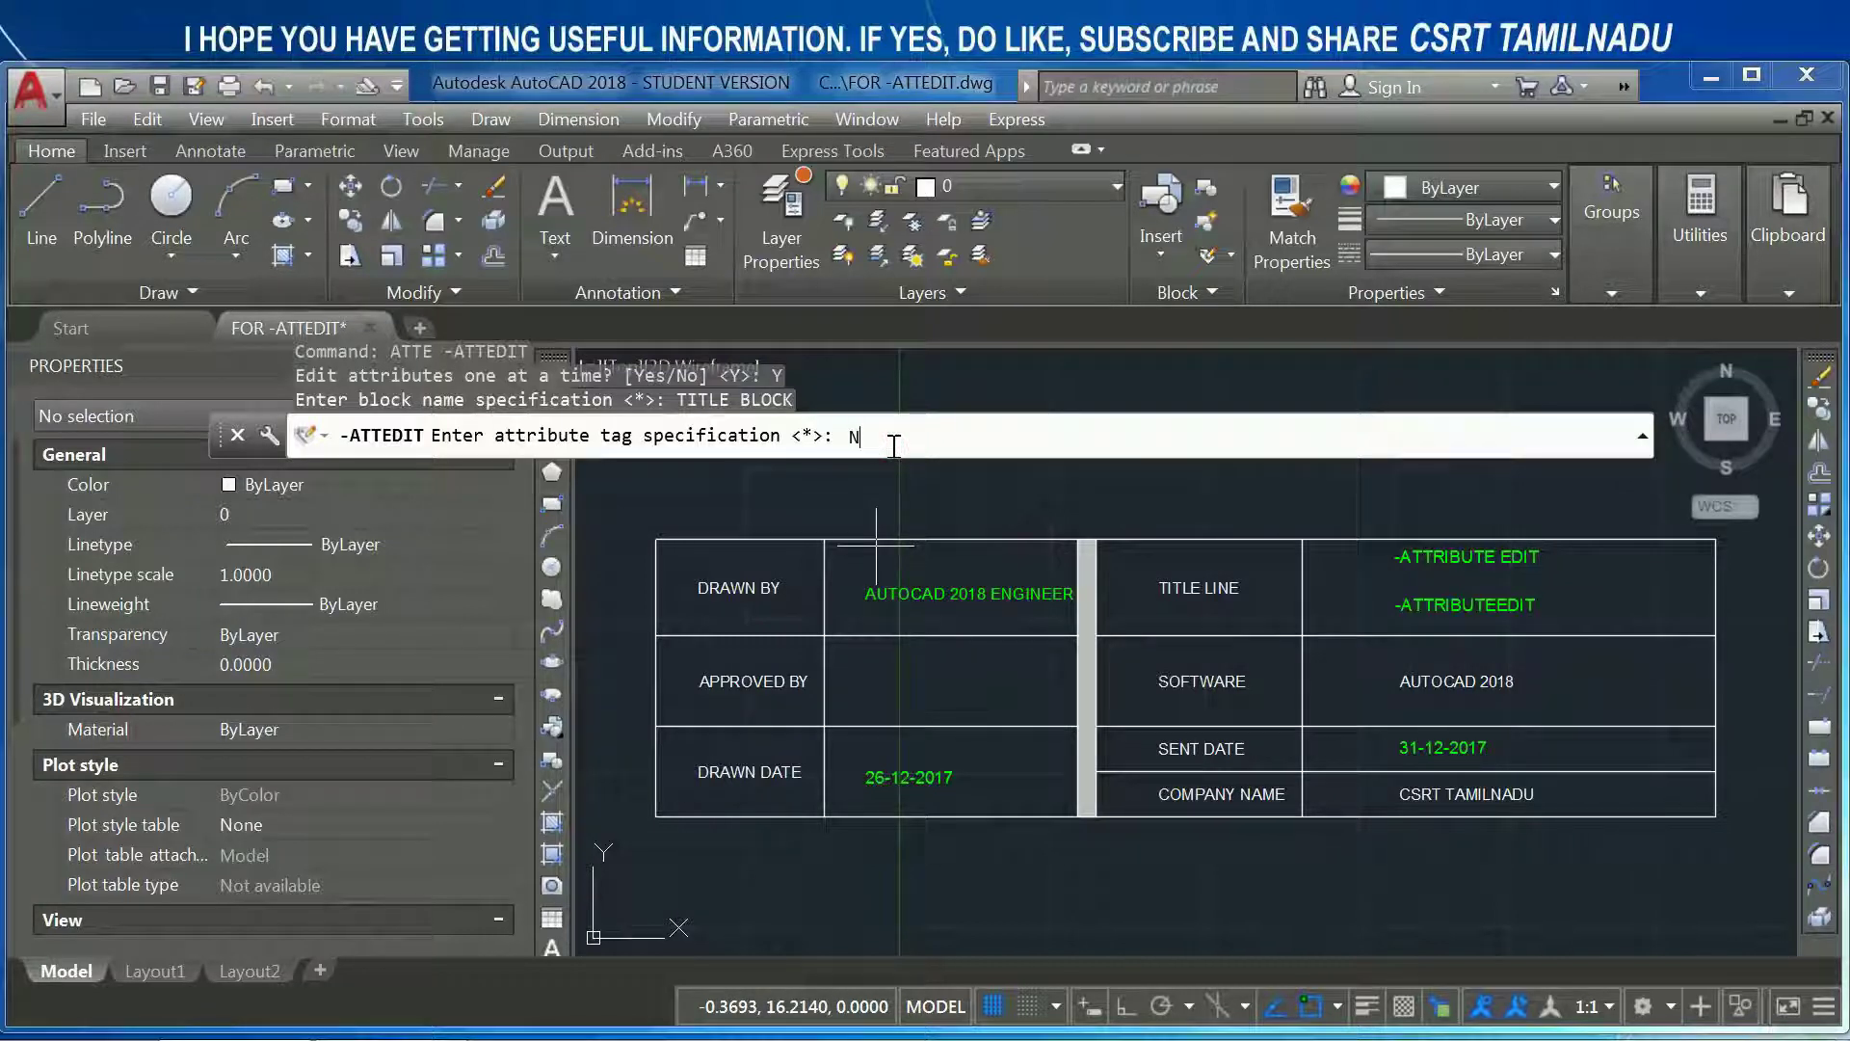
- Filter by tag NAME and value AUTOCAD 2018 ENGINEER, then pick the DRAWN BY attribute
type("ME")
key("Return")
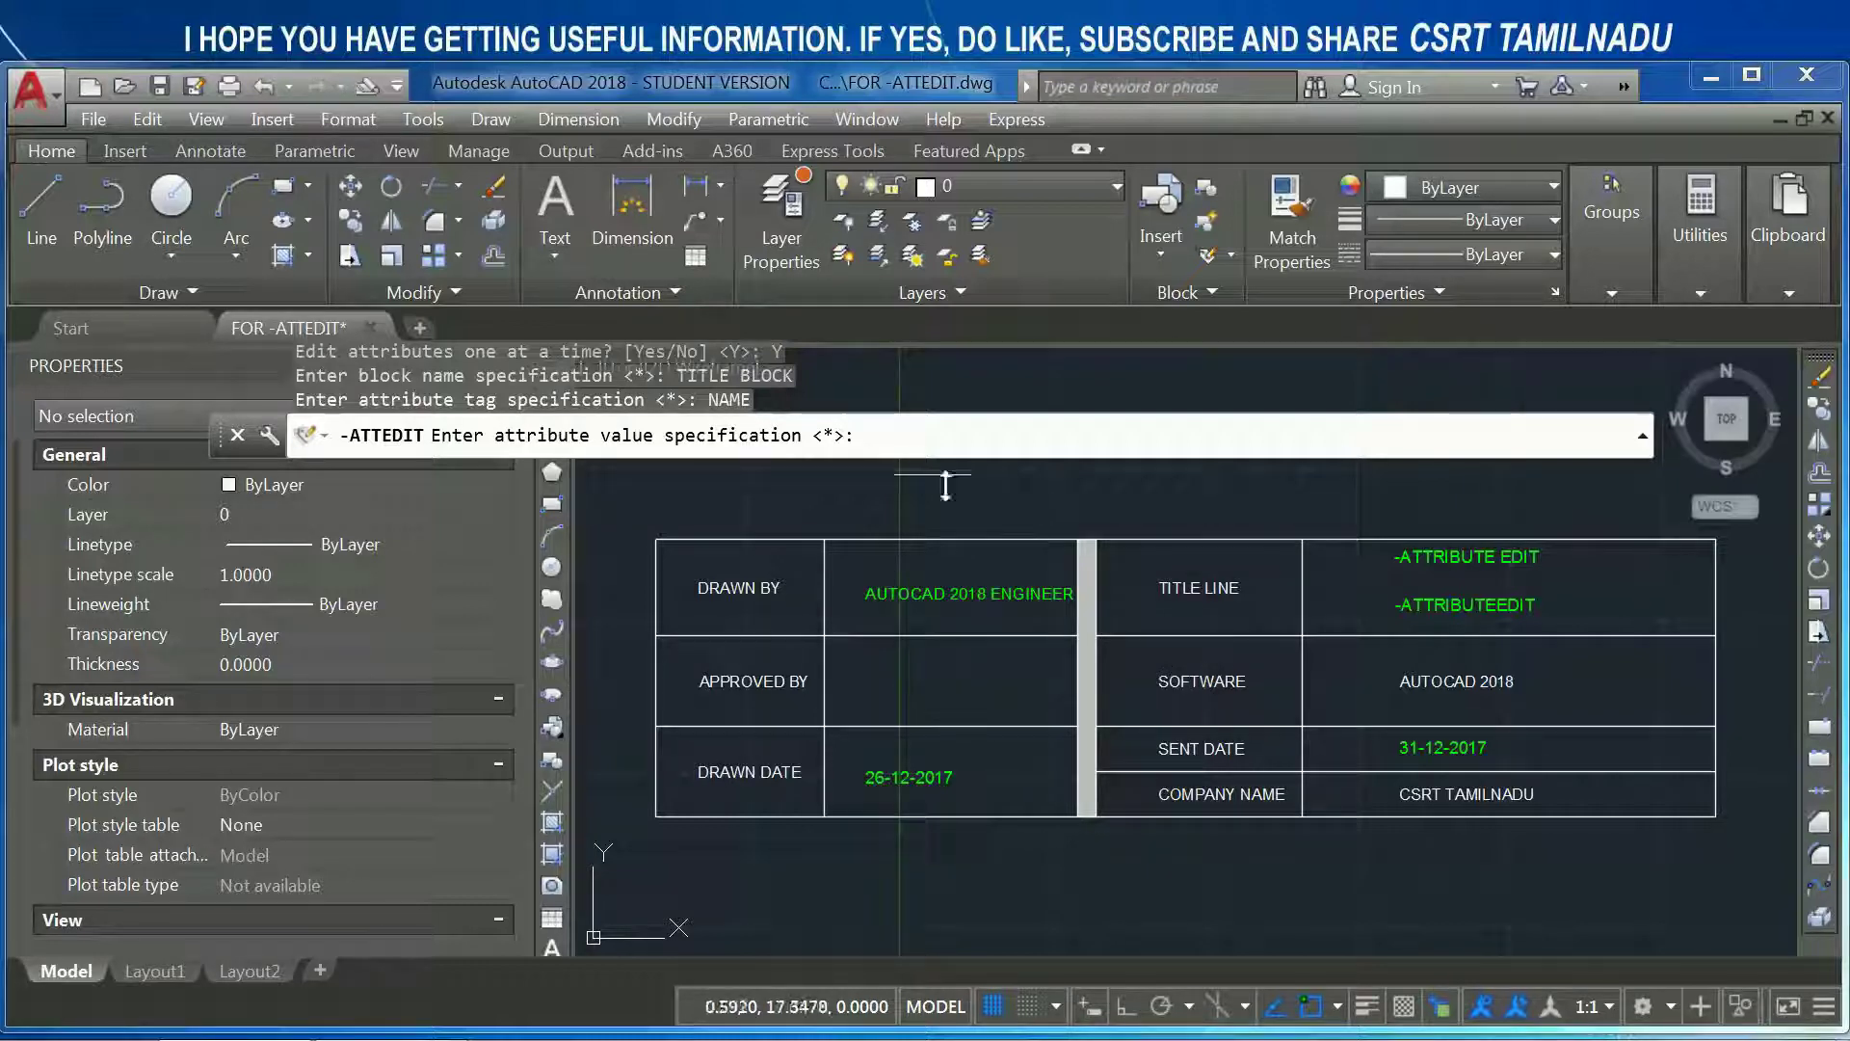
left_click(914, 436)
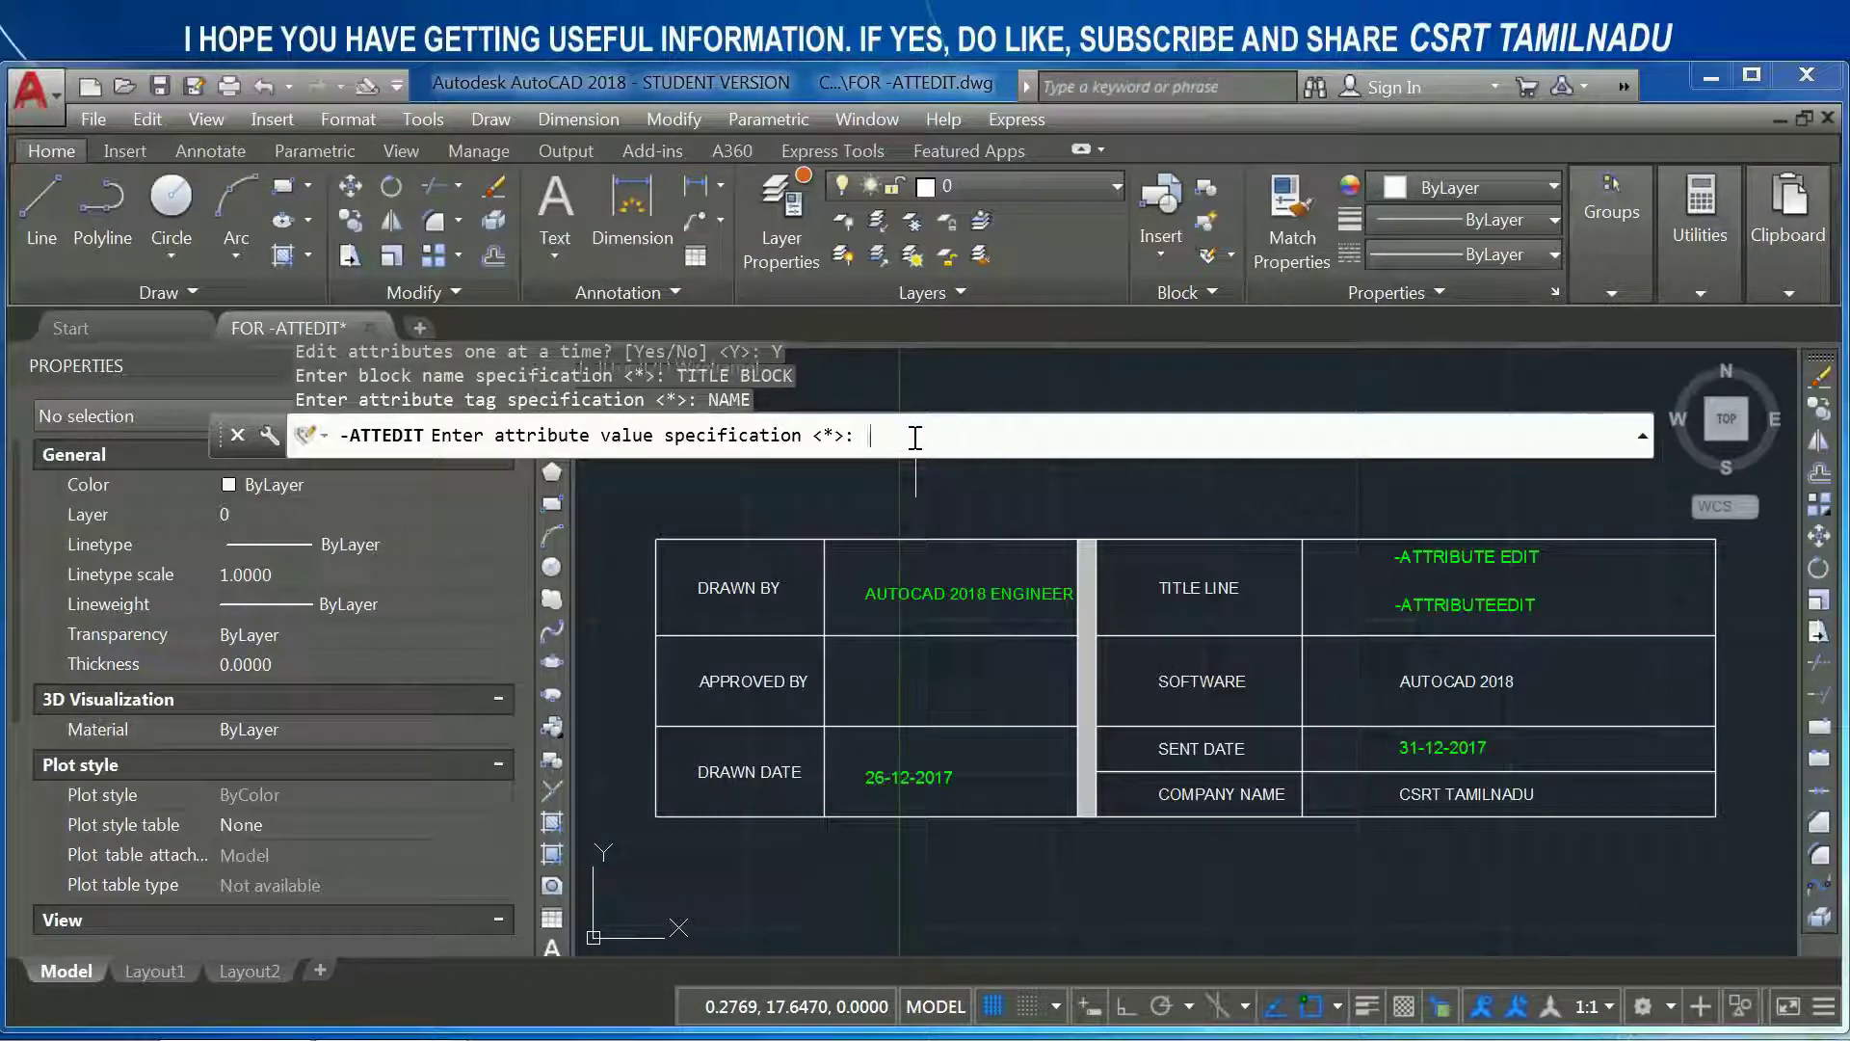
type("AU")
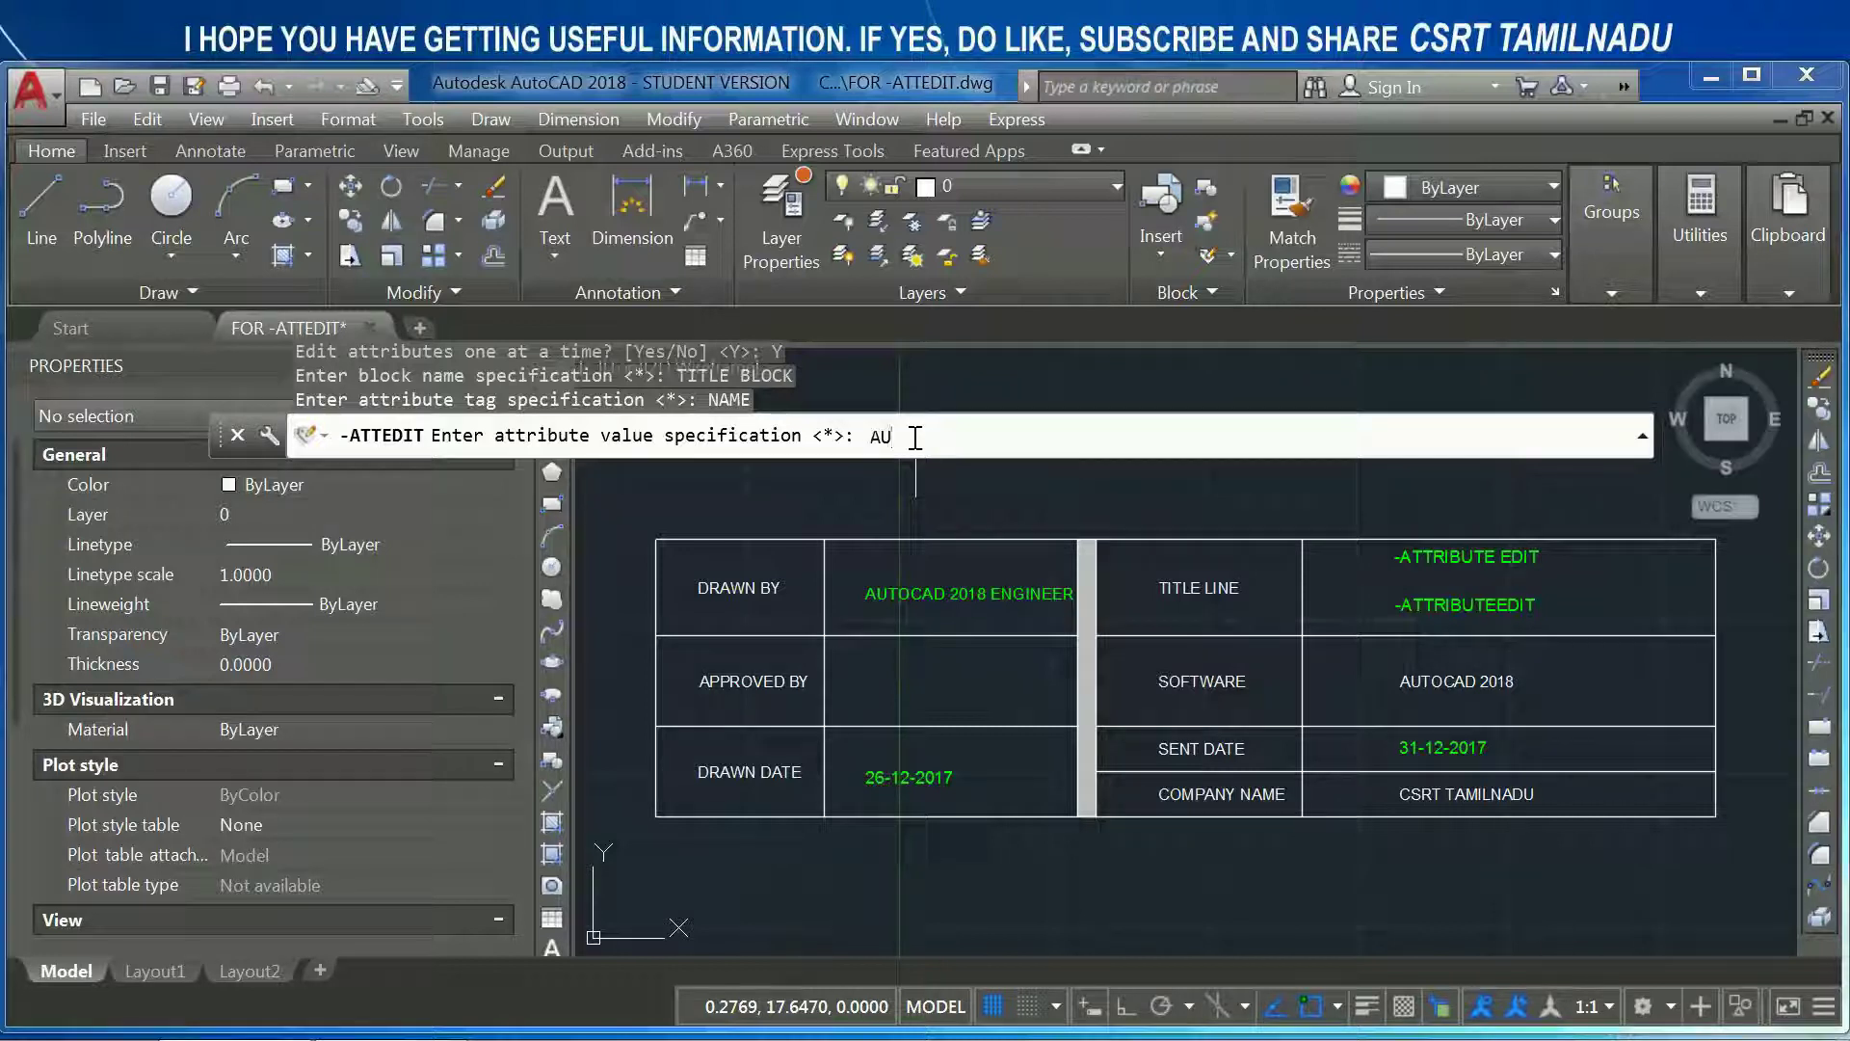
type(" OCAD 2018 ENGINEER")
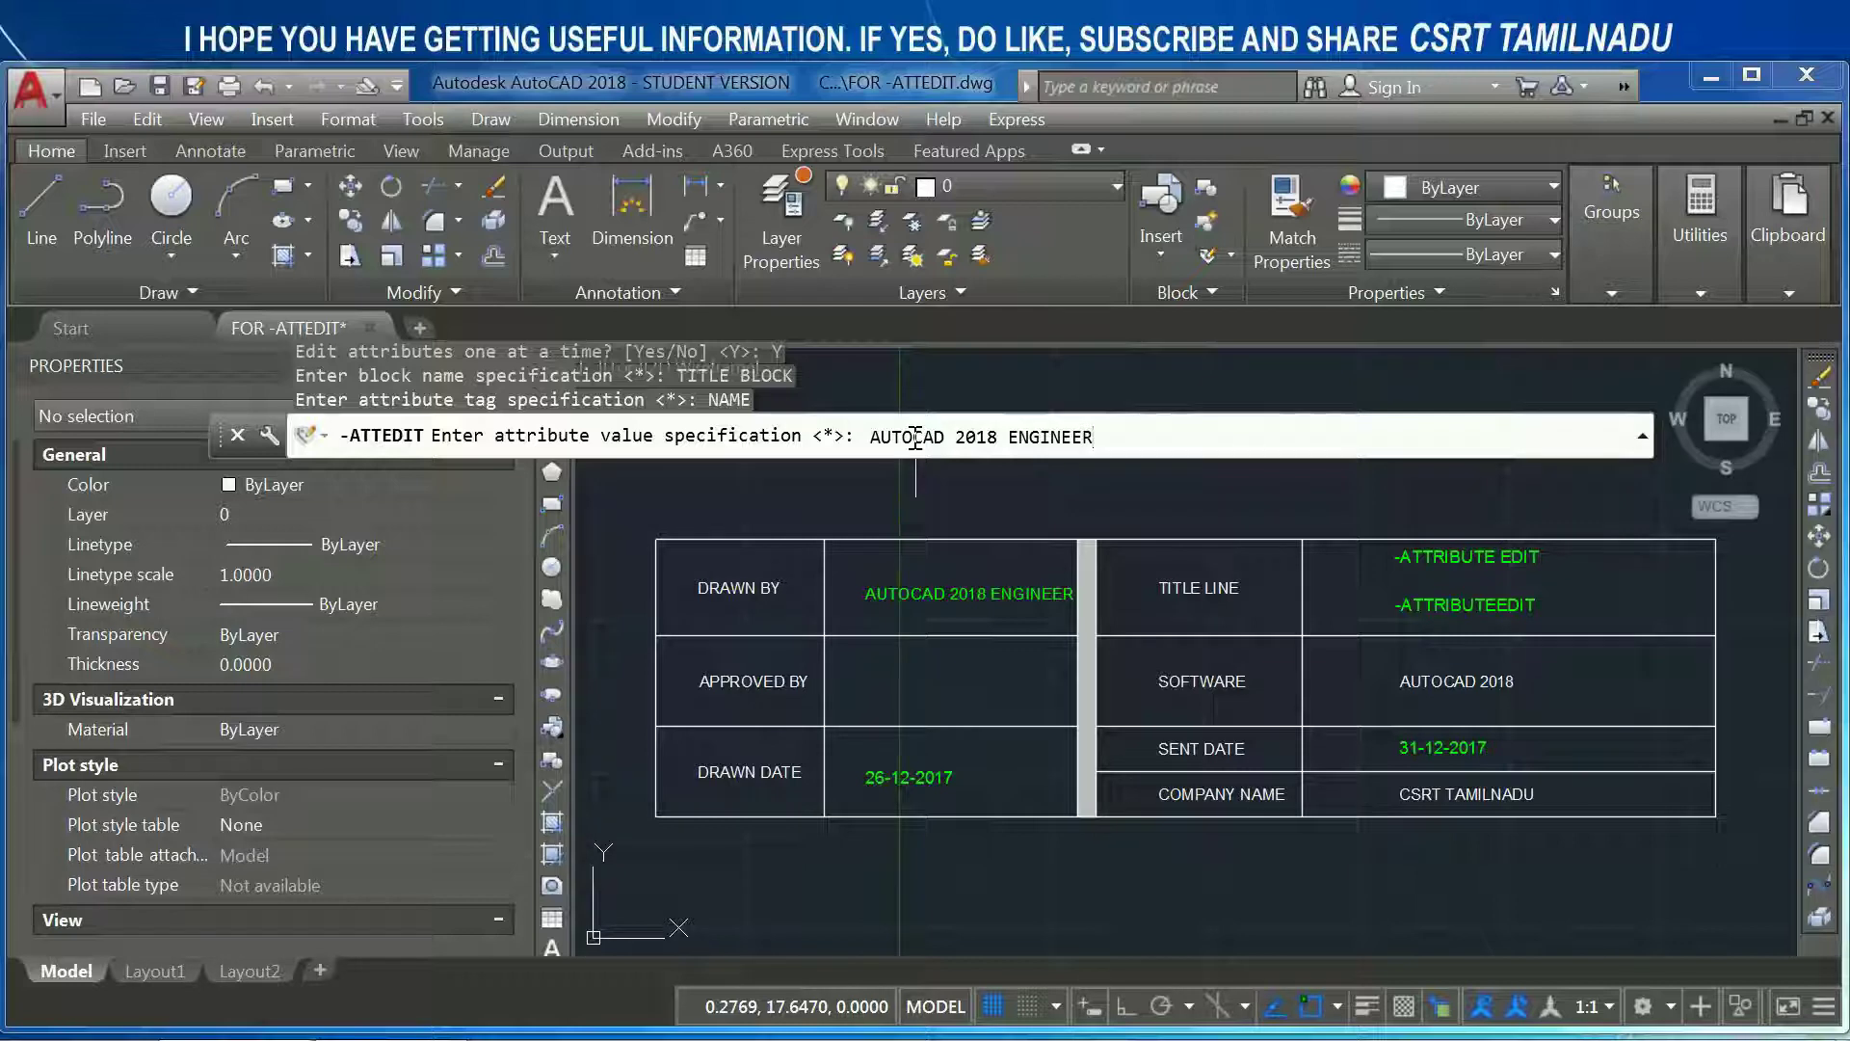
key("Return")
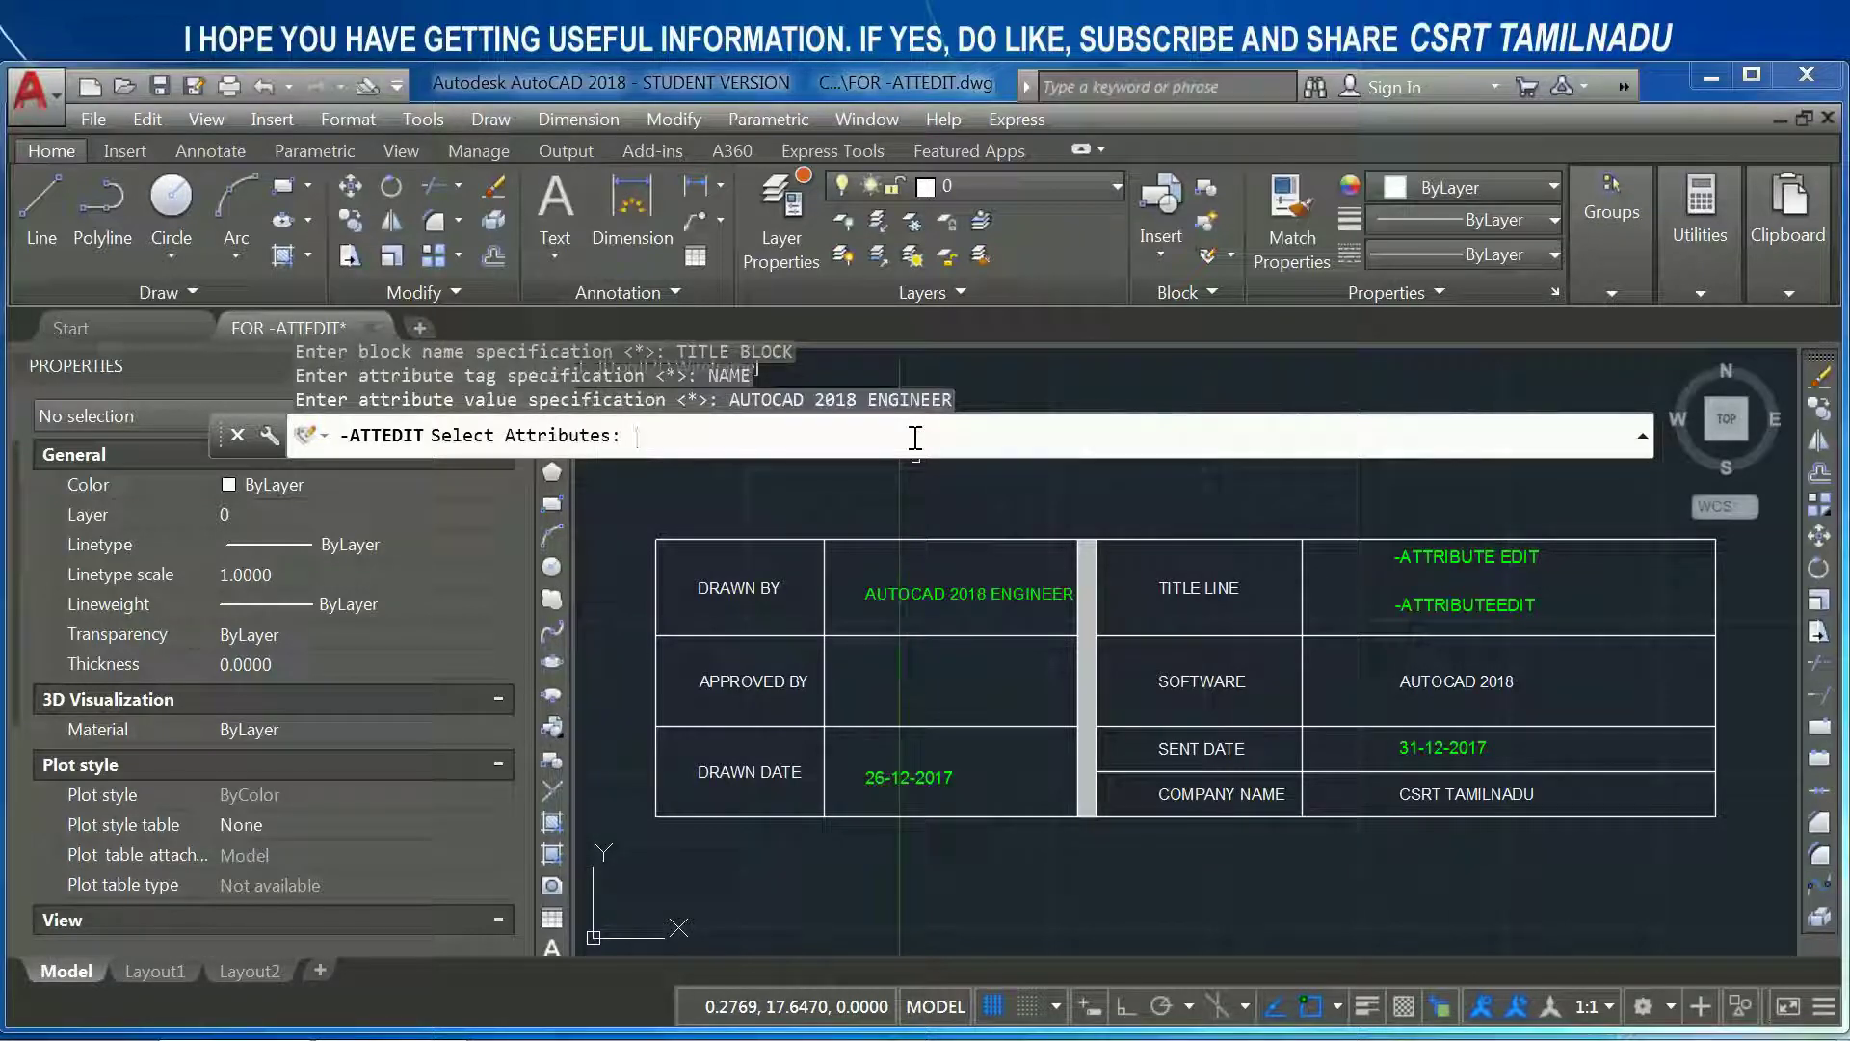
left_click(915, 595)
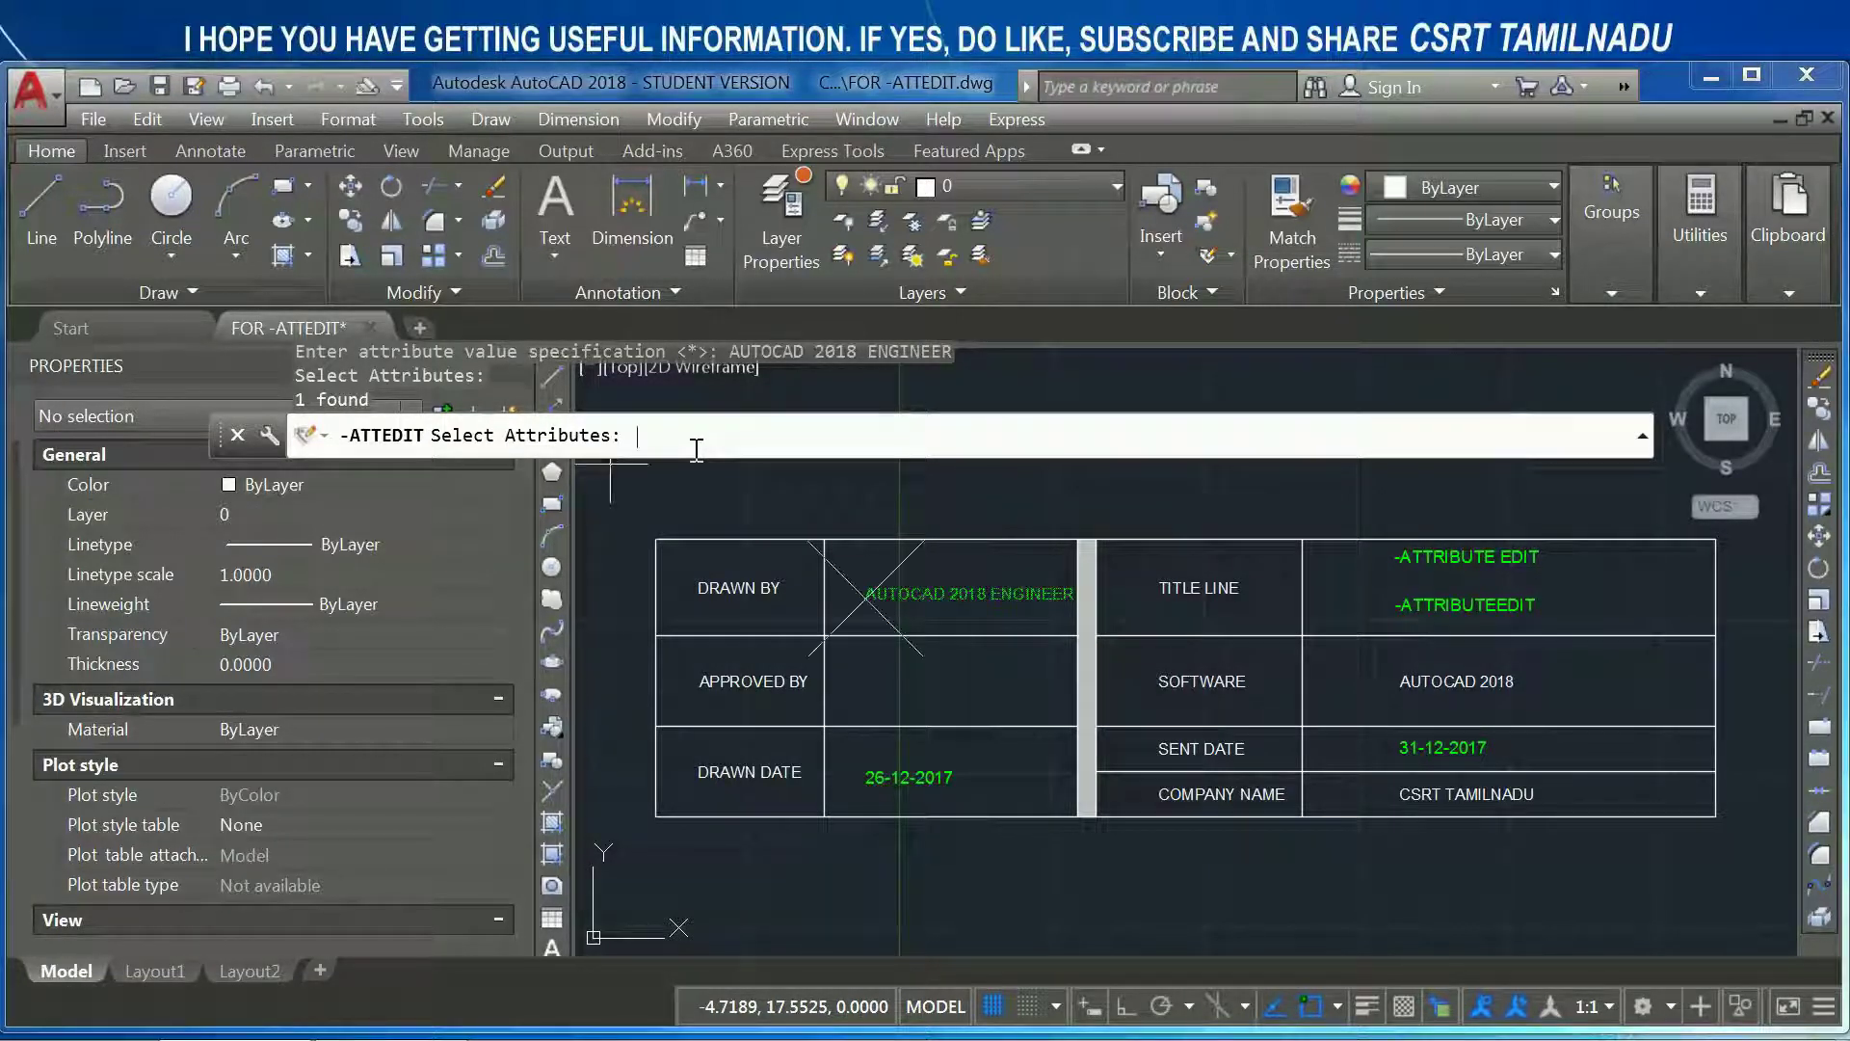
- Replace the DRAWN BY value AUTOCAD 2018 ENGINEER with CSRT and end the edit
key("Return")
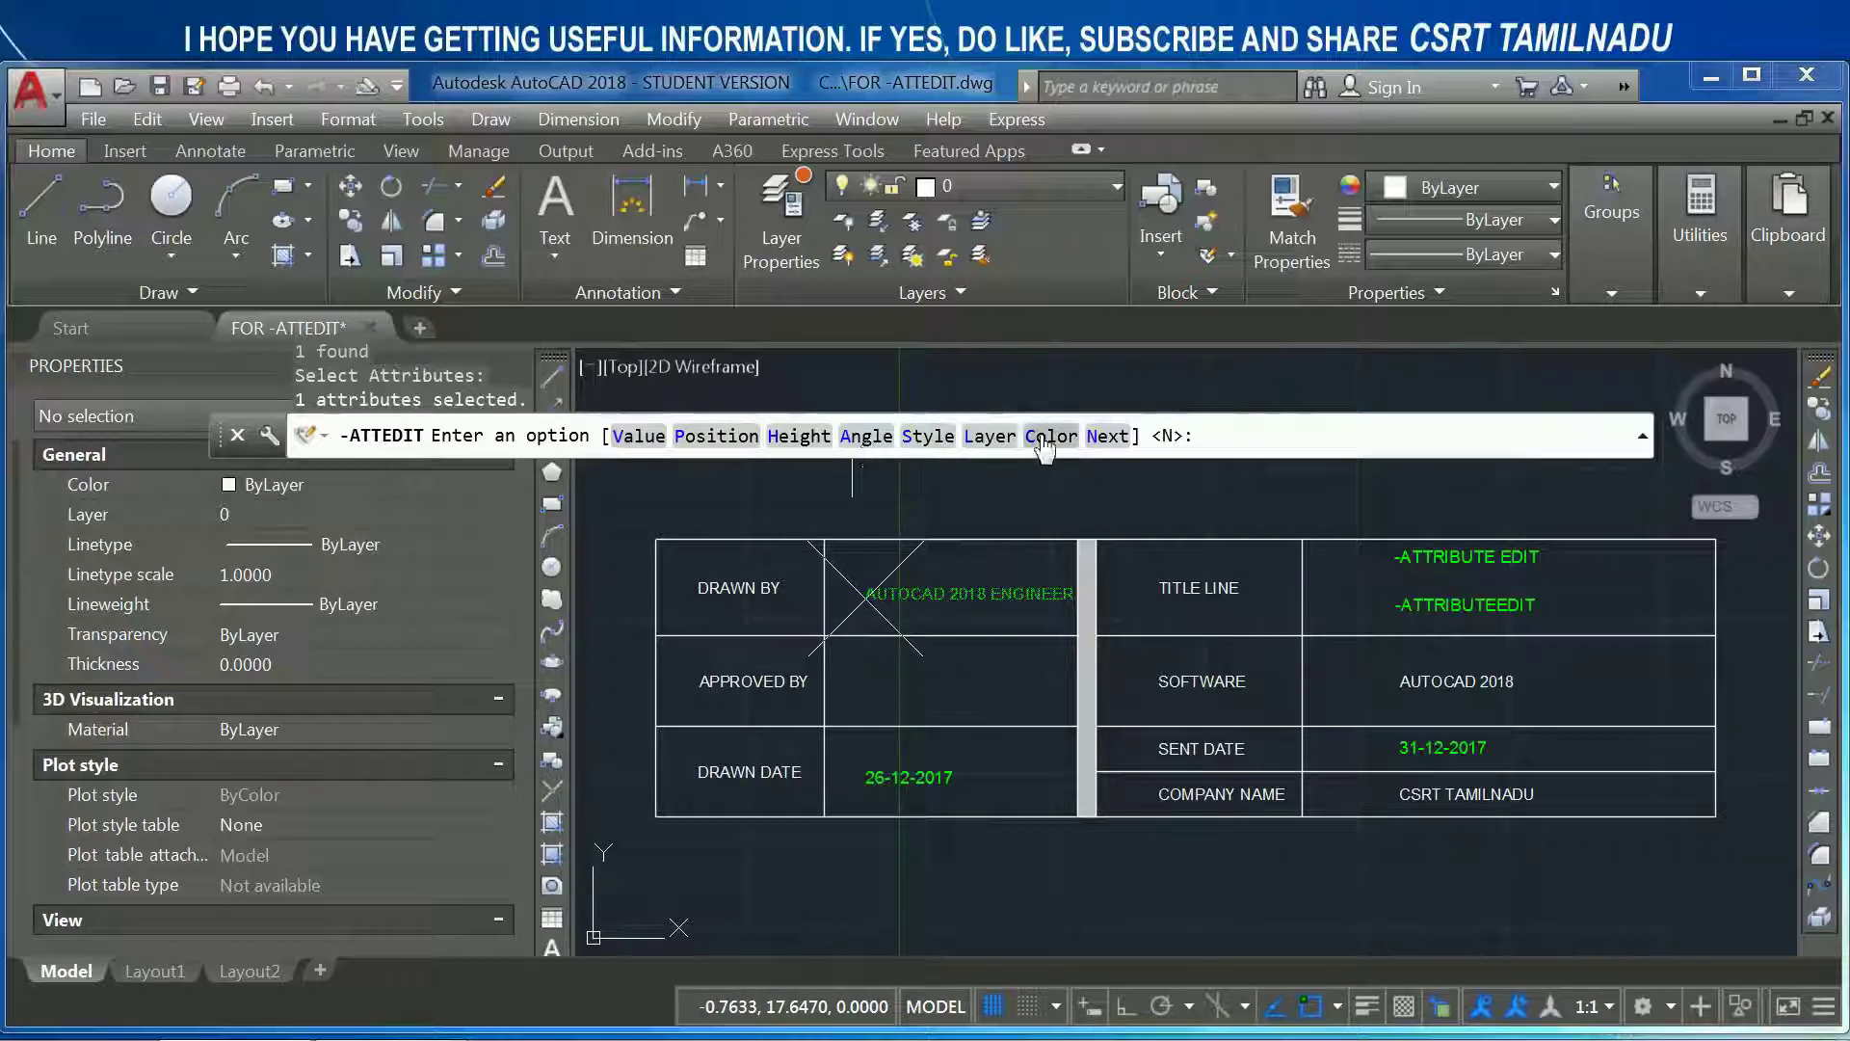
left_click(653, 442)
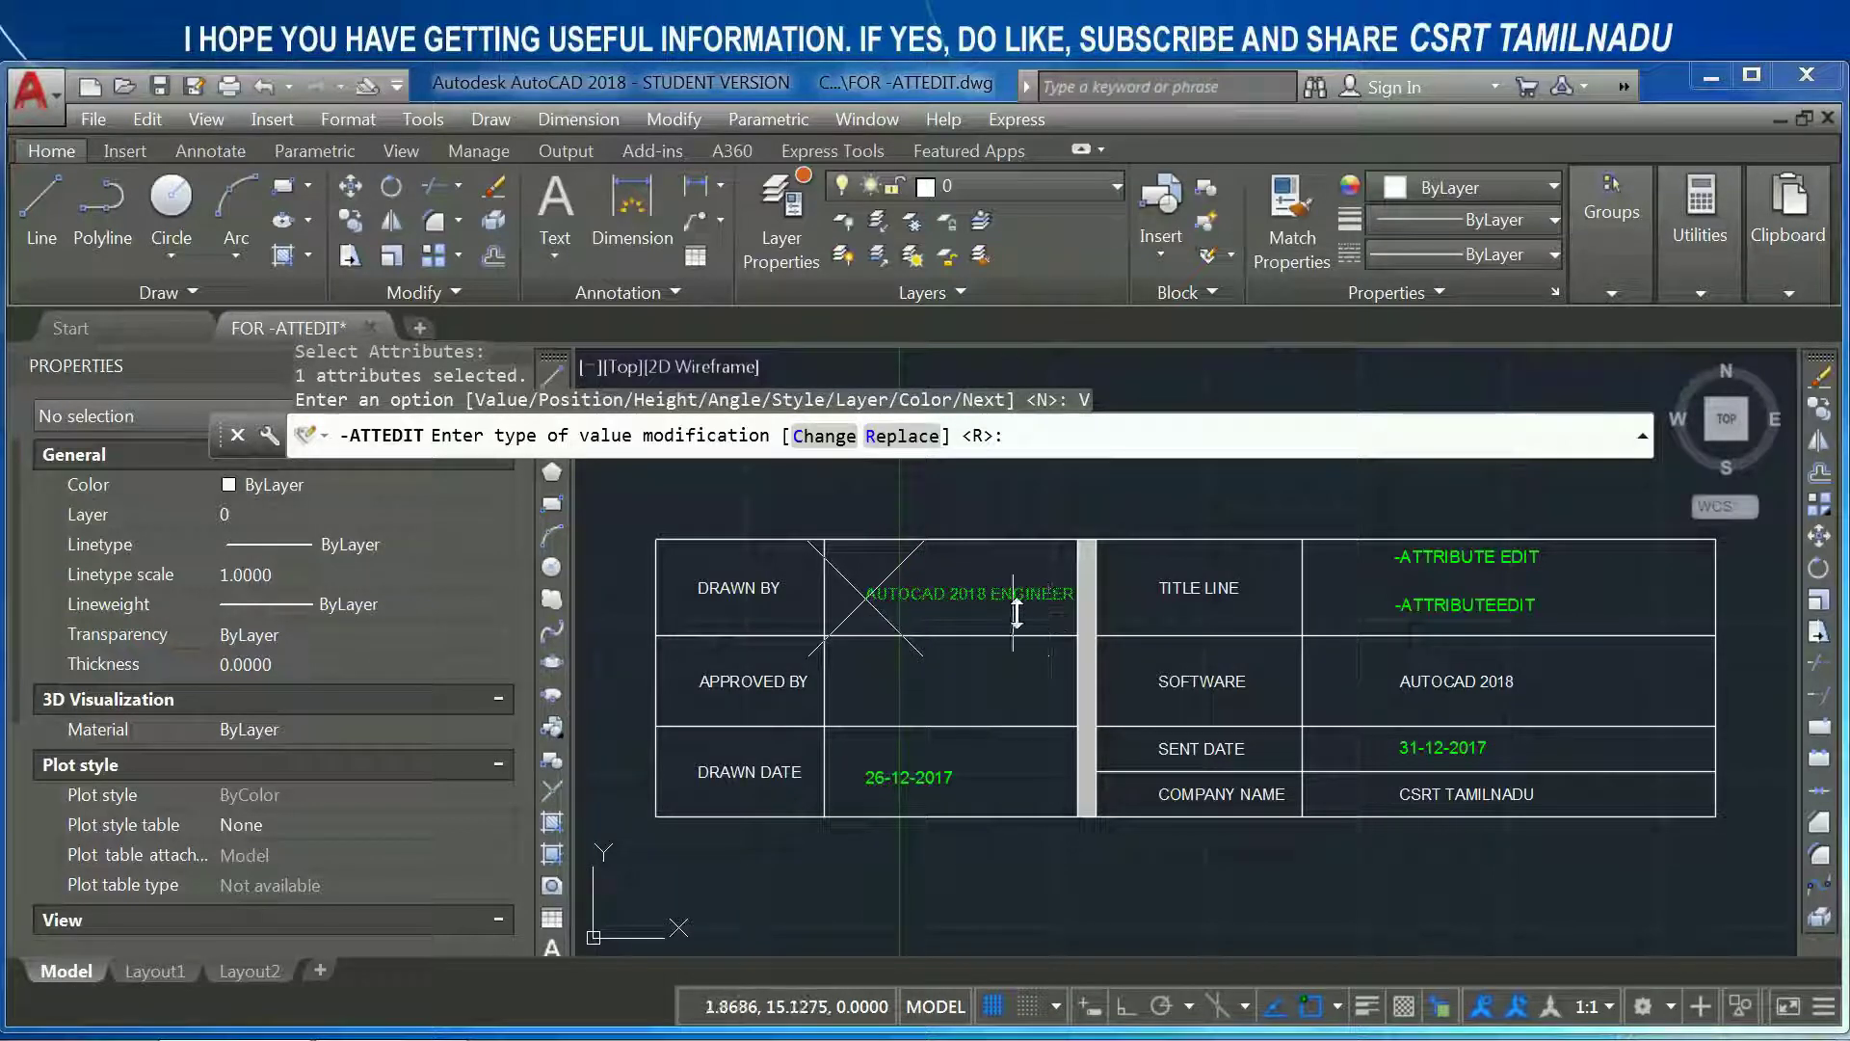
left_click(898, 436)
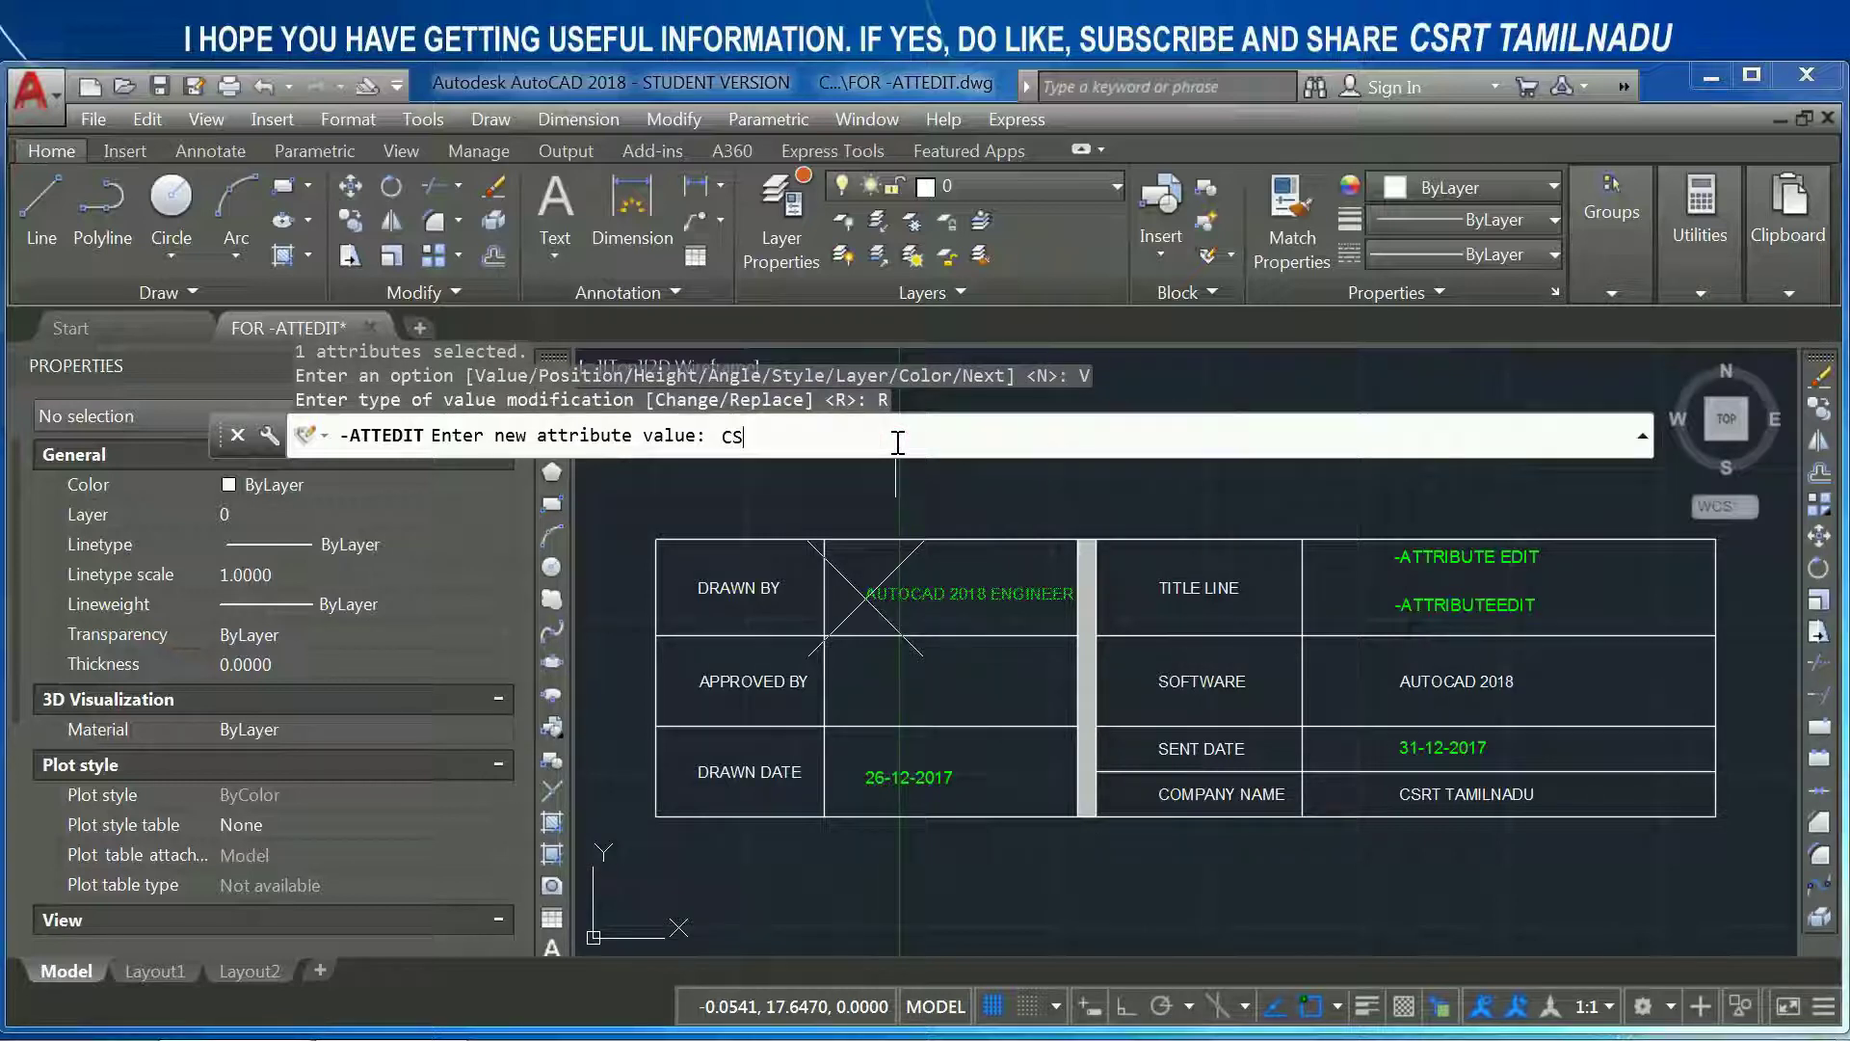
type("CSRT")
key("Return")
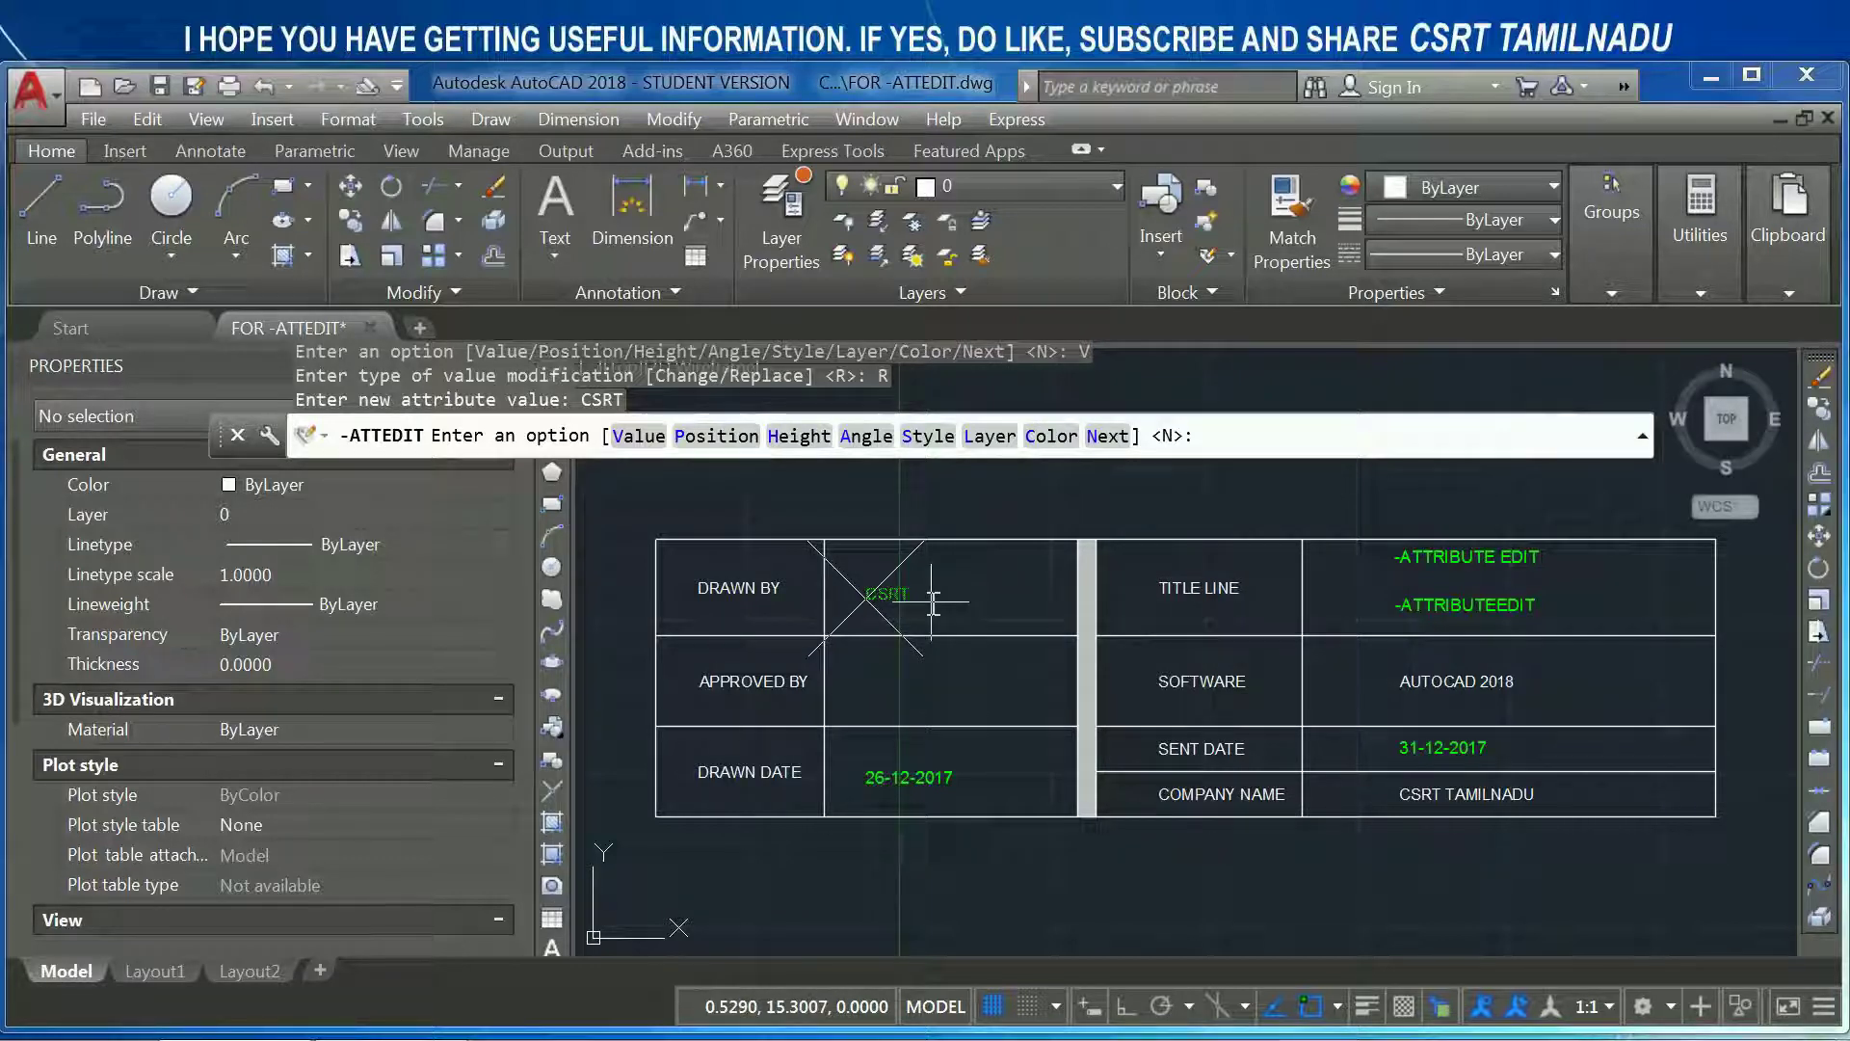
key("Escape")
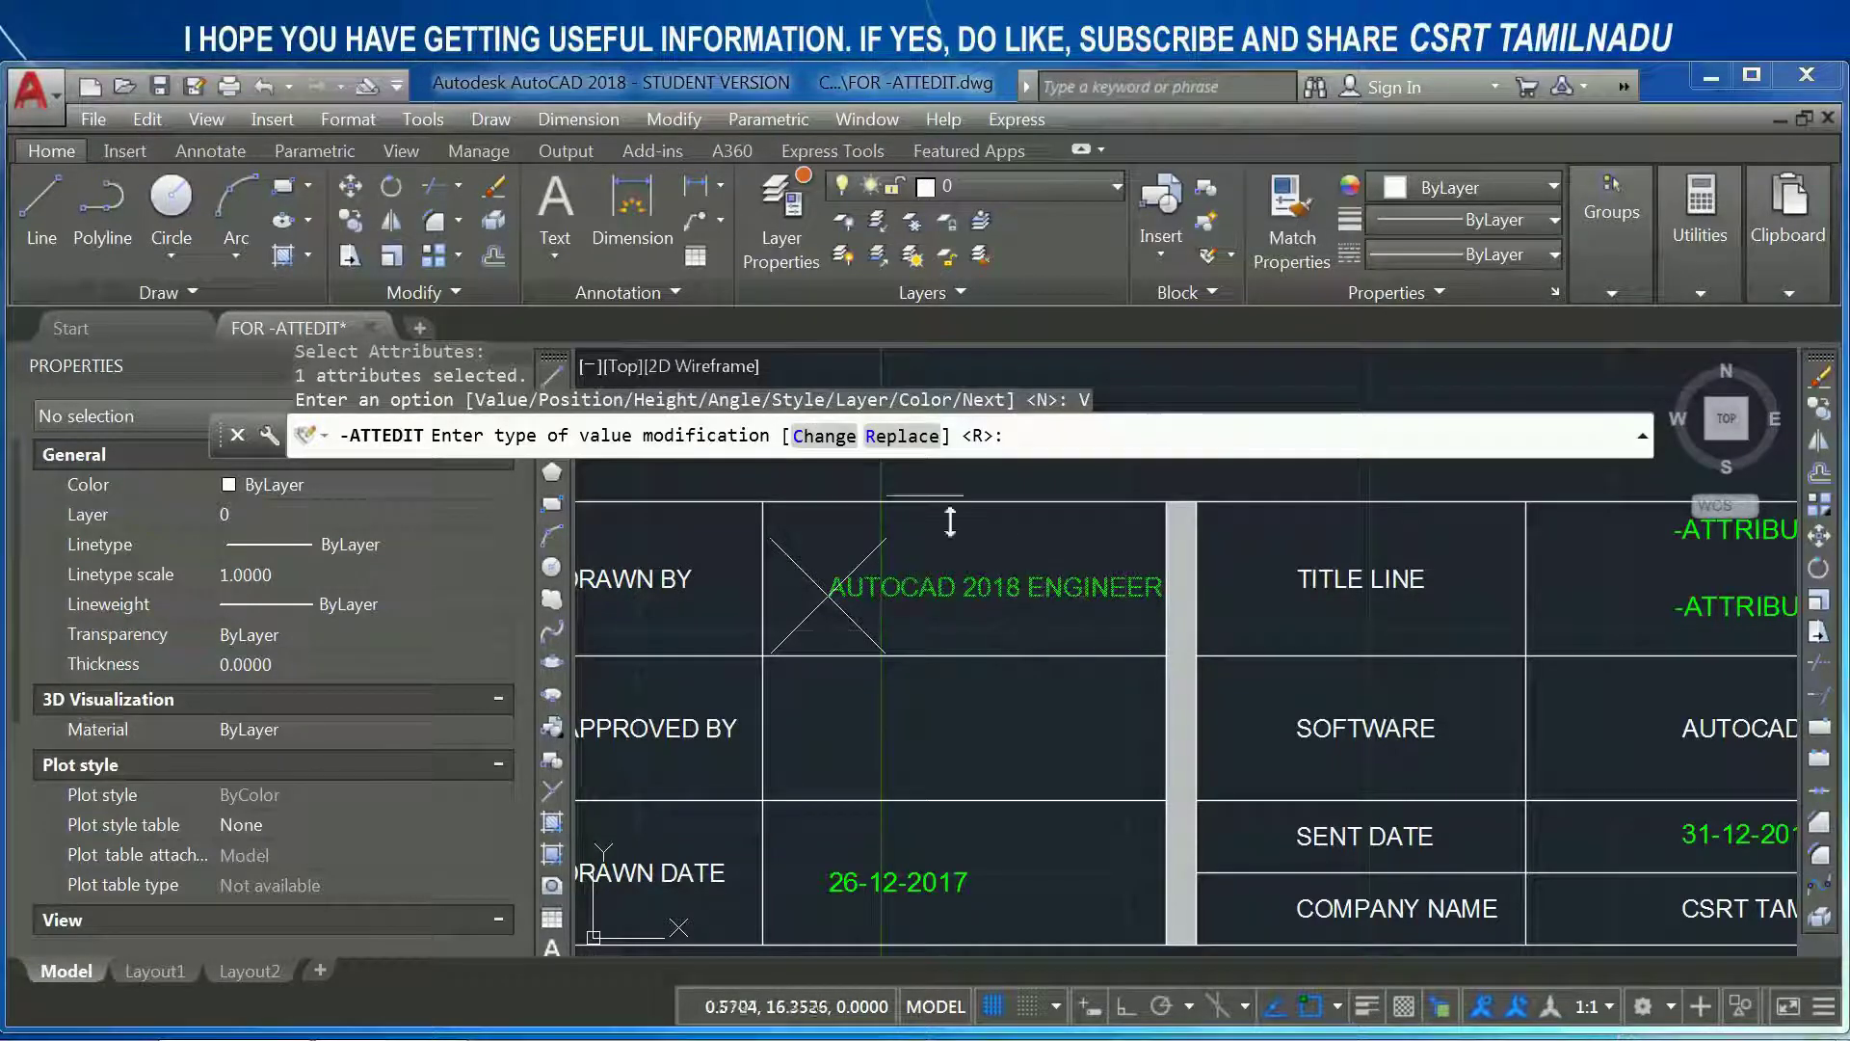
- Change the 8 in the DRAWN BY value to 7
left_click(834, 436)
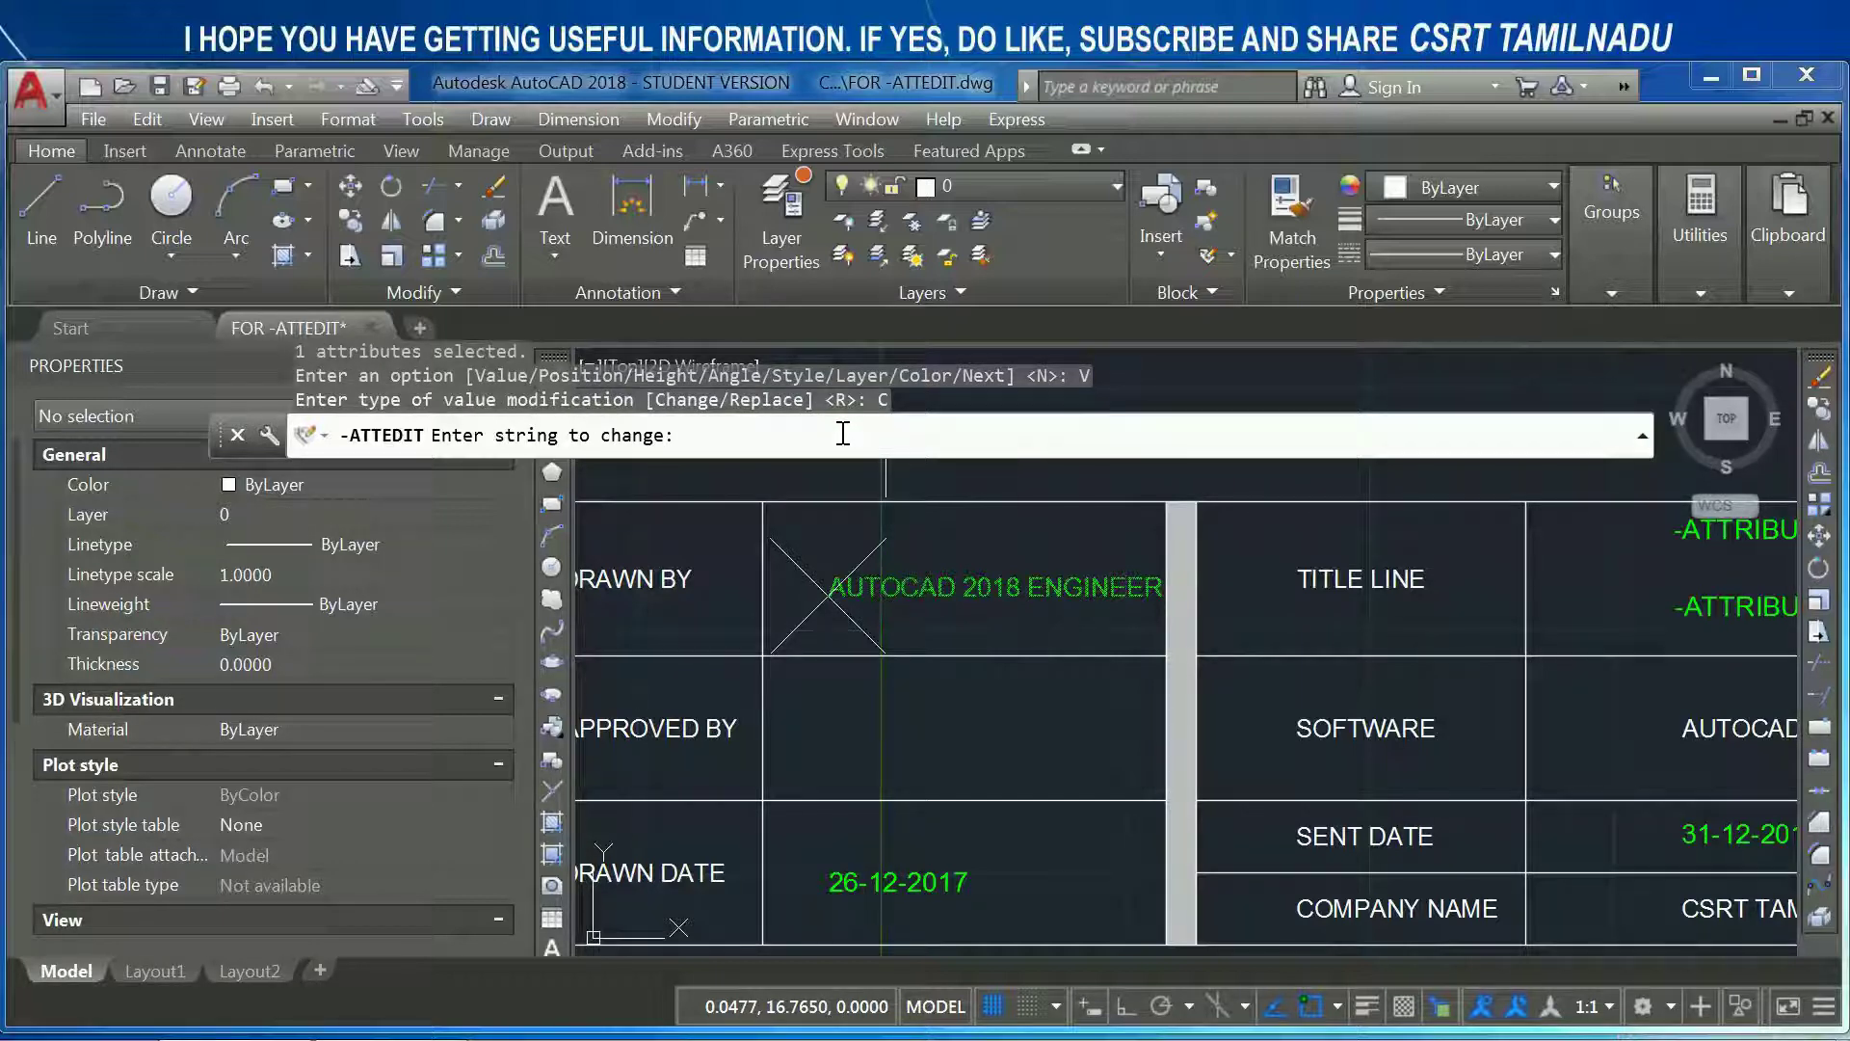
type("8")
key("Return")
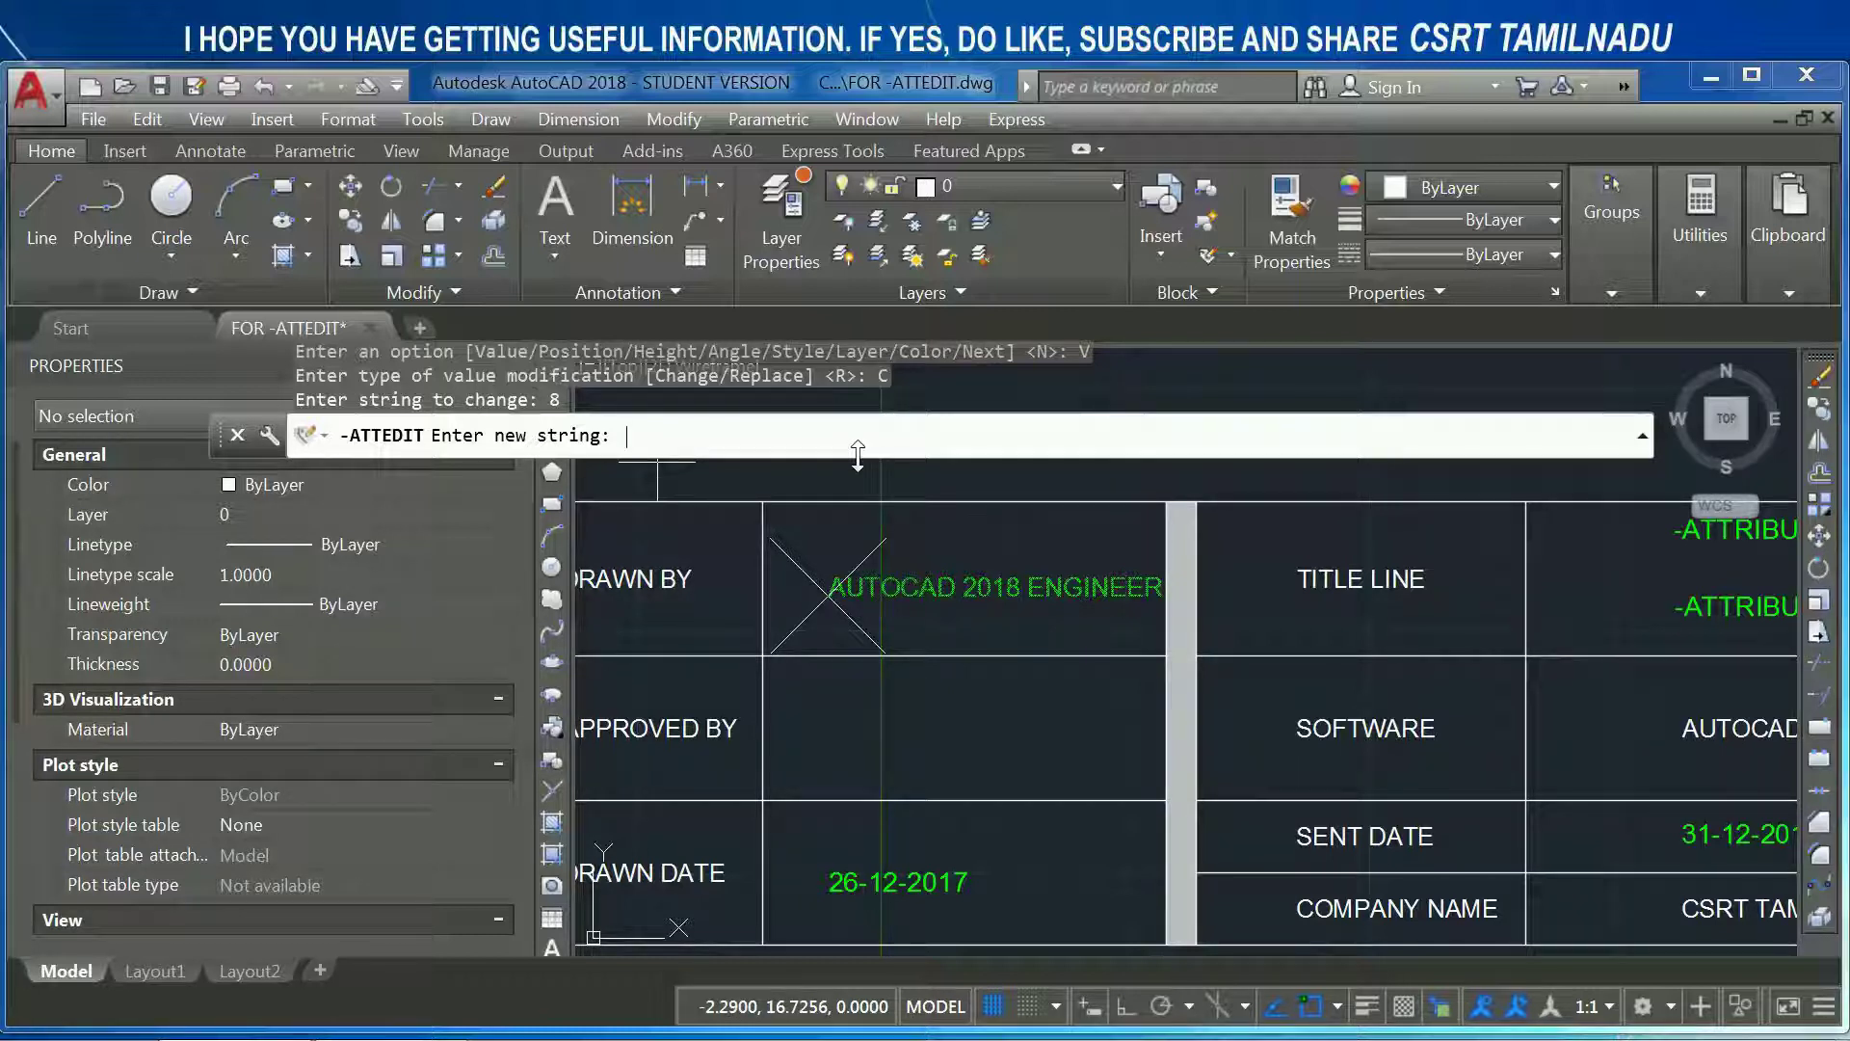
key("Return")
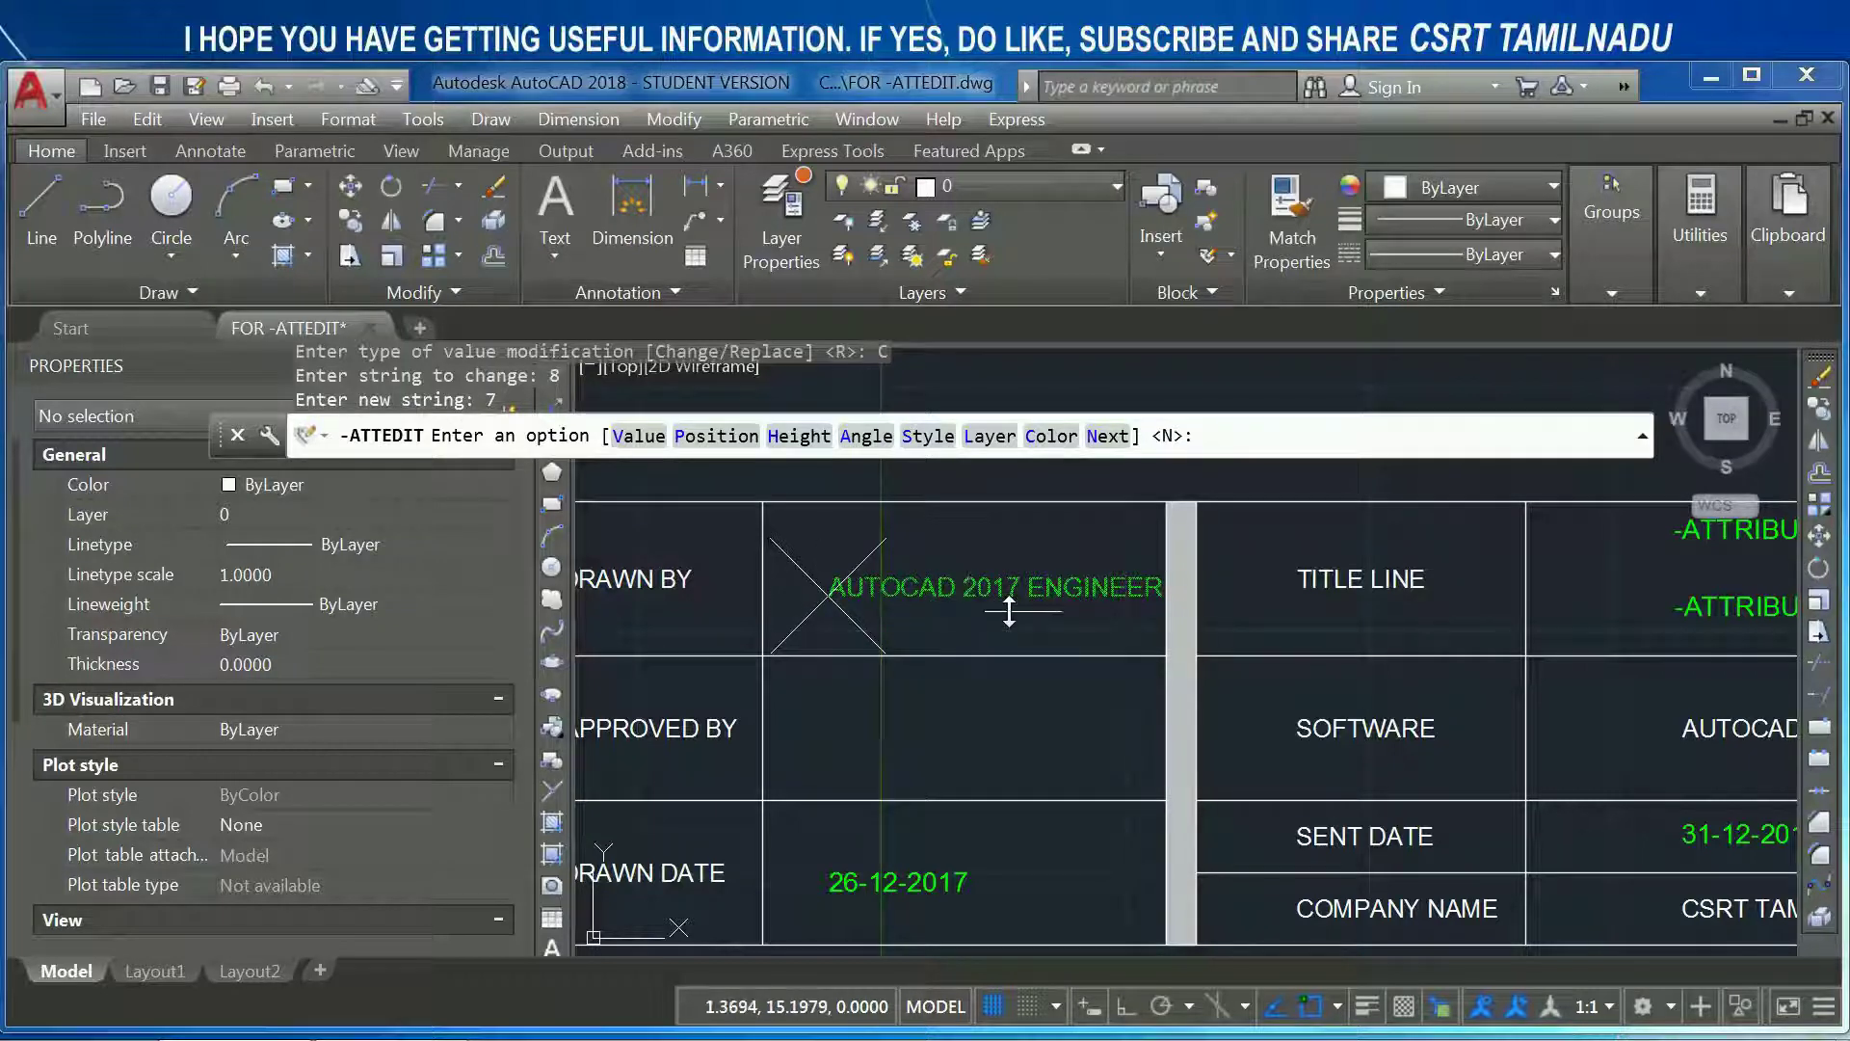
- Return to the Value edit option for the DRAWN BY attribute
scroll(1011, 620, "down", 3)
scroll(1017, 600, "up", 3)
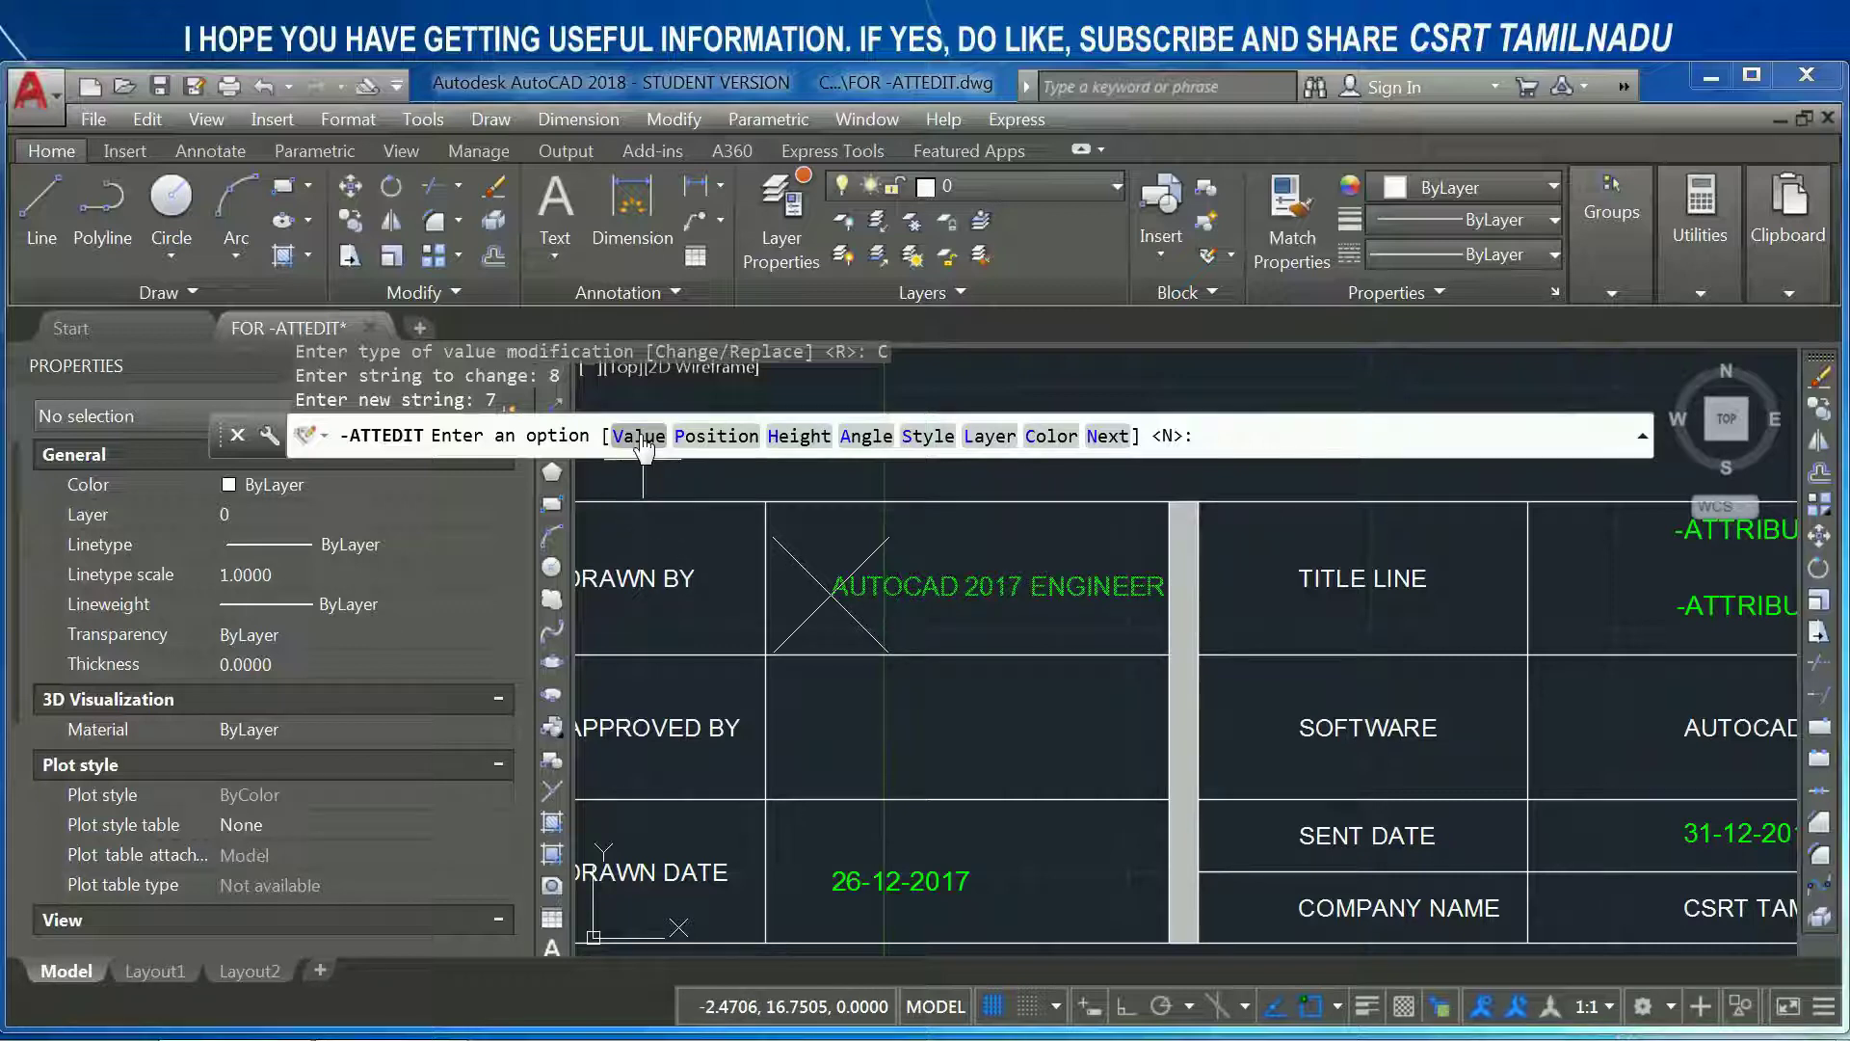
type("V")
key("Return")
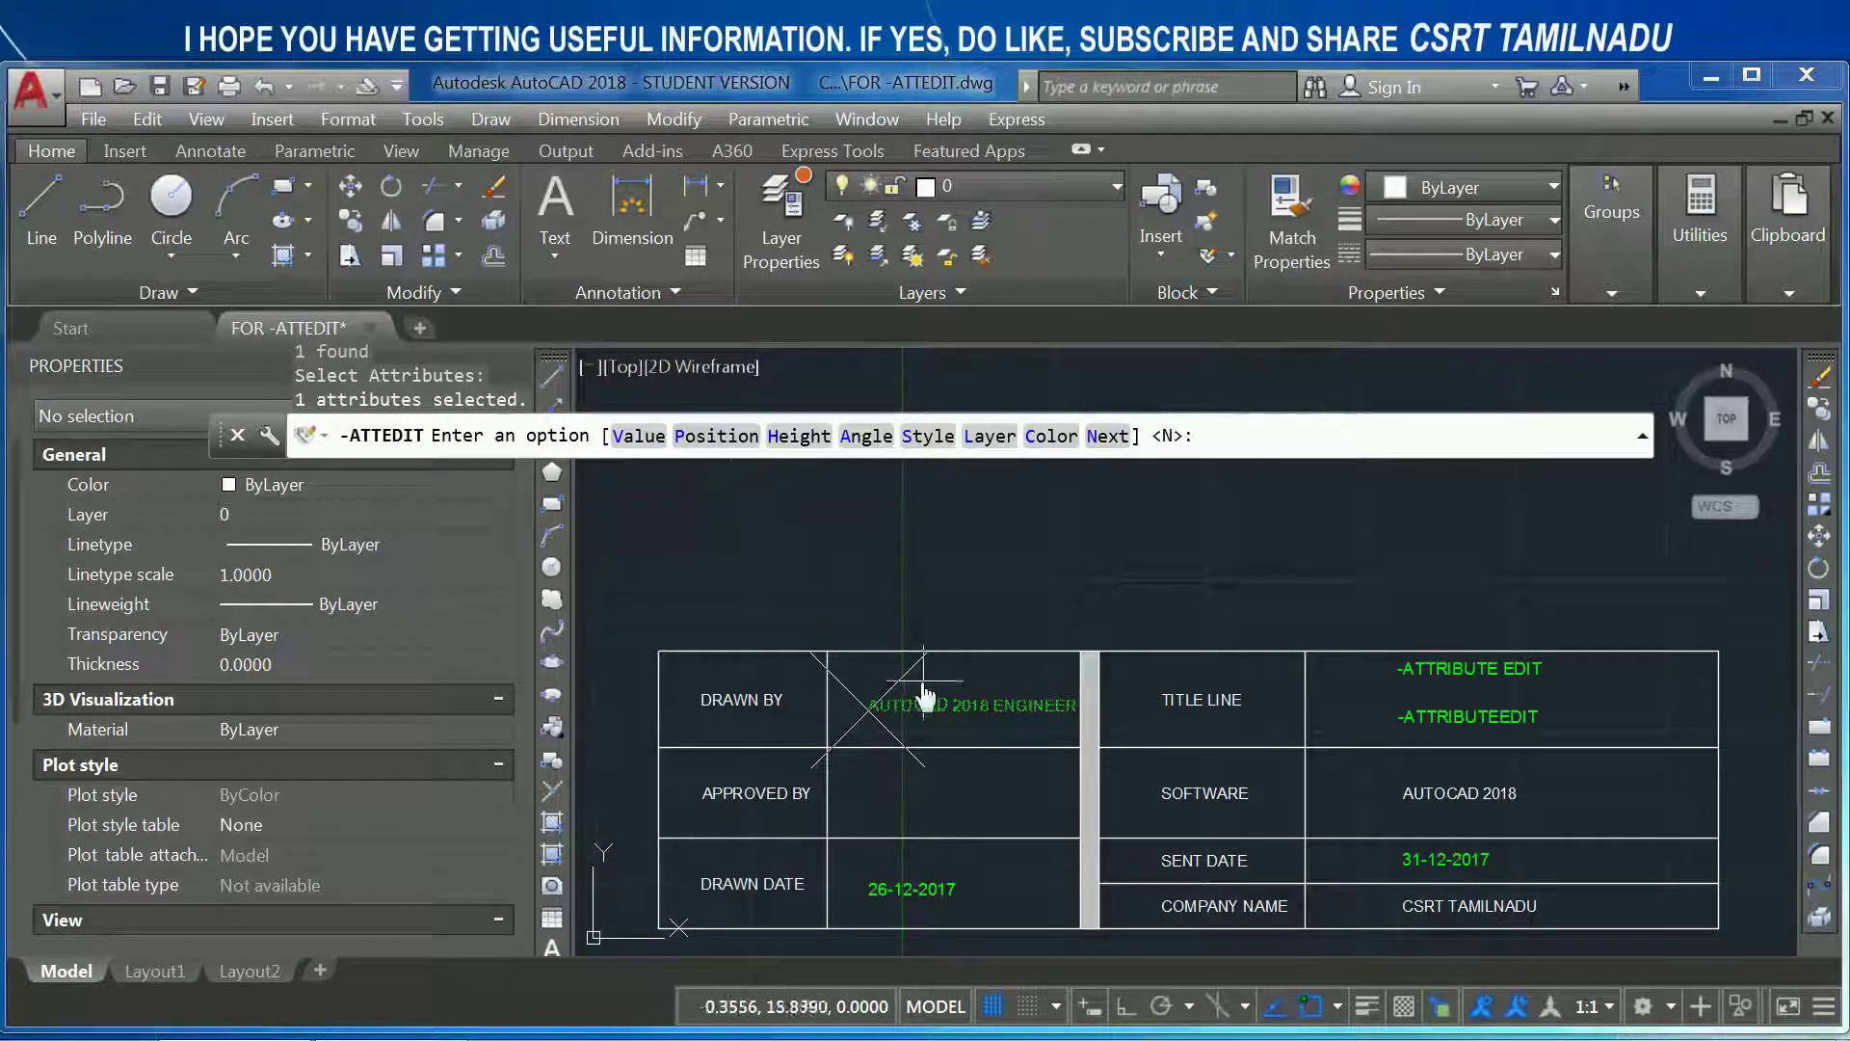
- Move the DRAWN BY attribute above the title block, then back into its cell
left_click(715, 436)
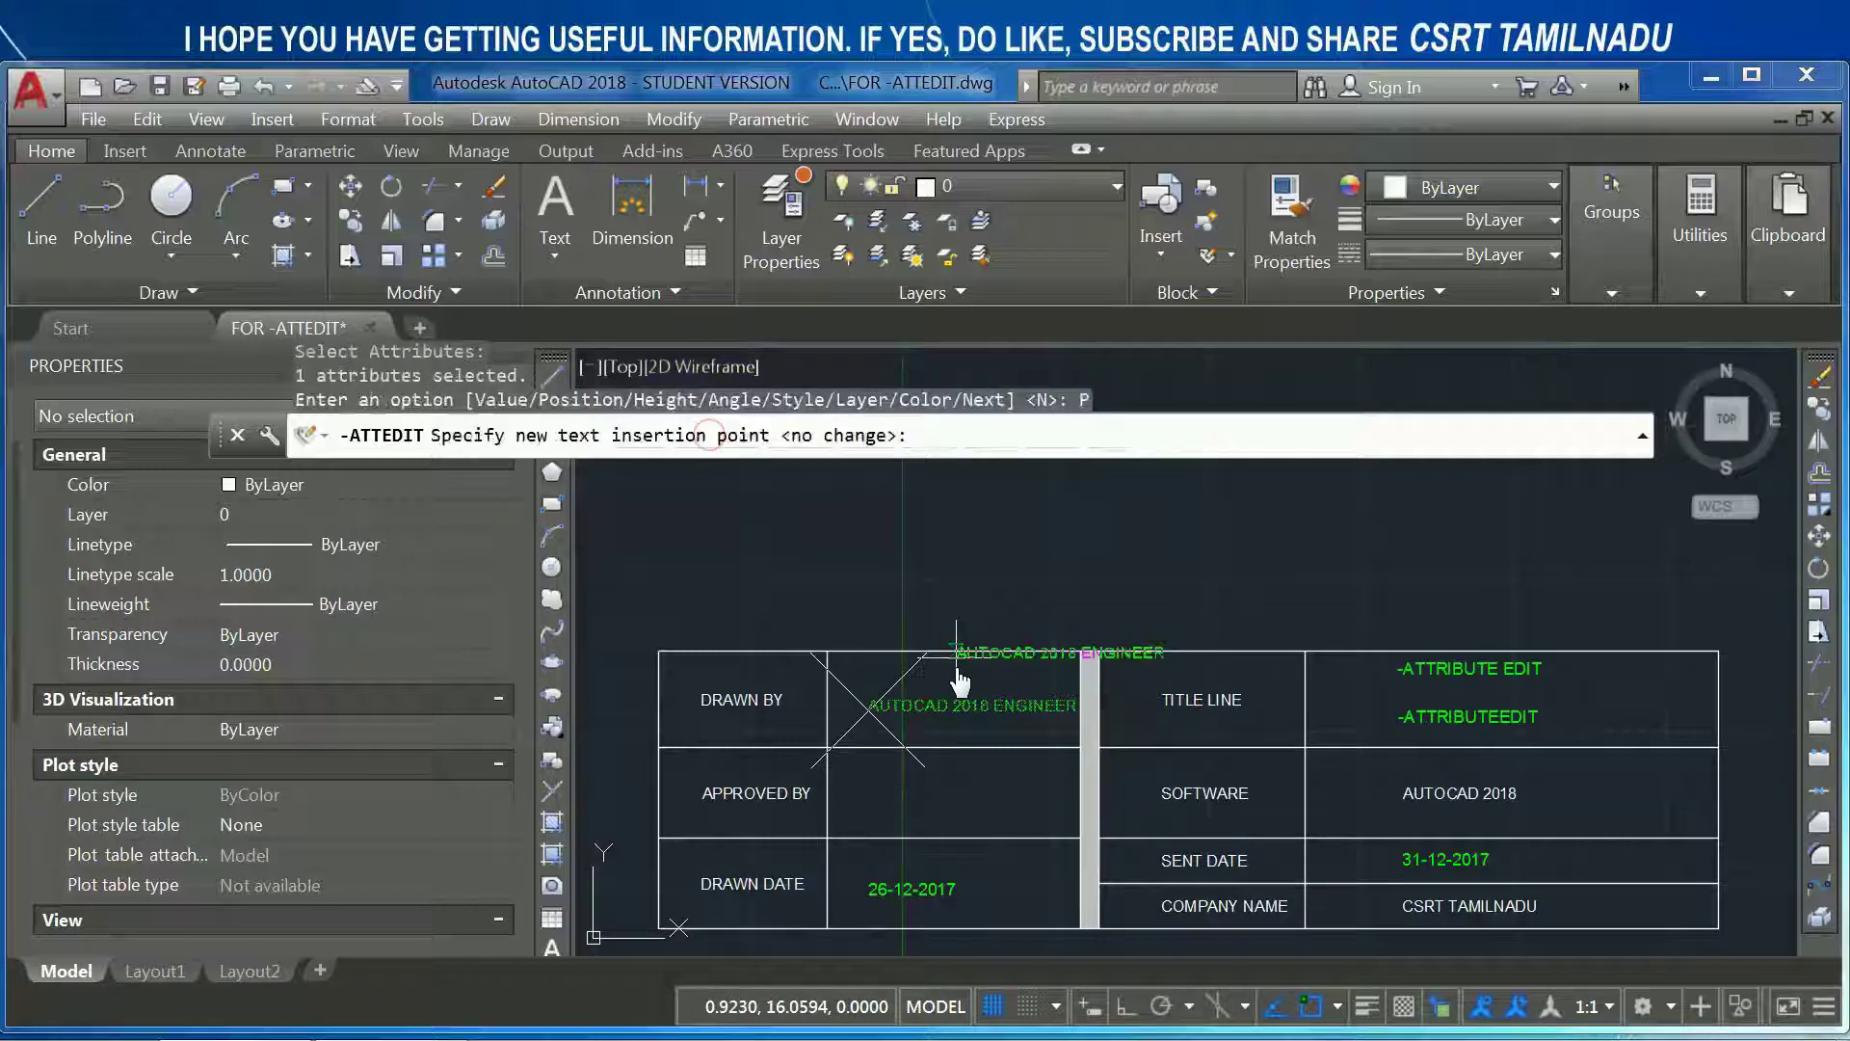
left_click(865, 567)
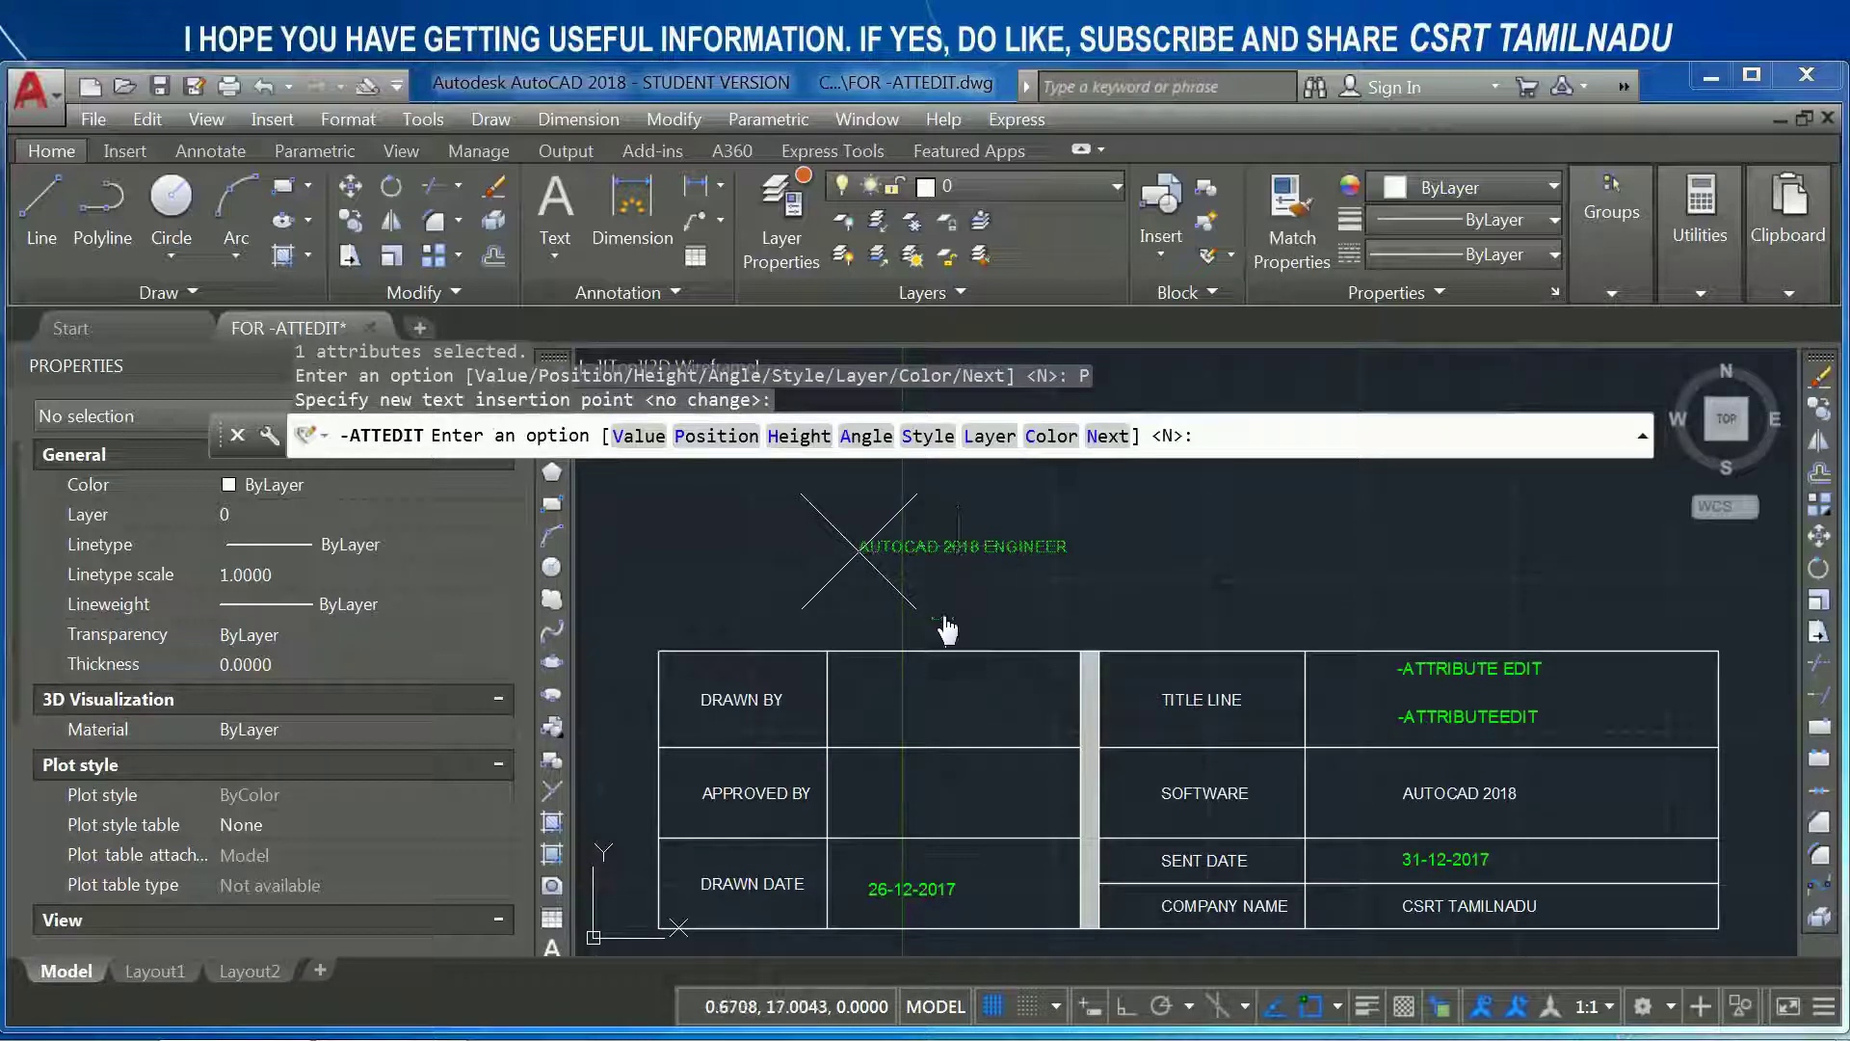
type("P")
key("Return")
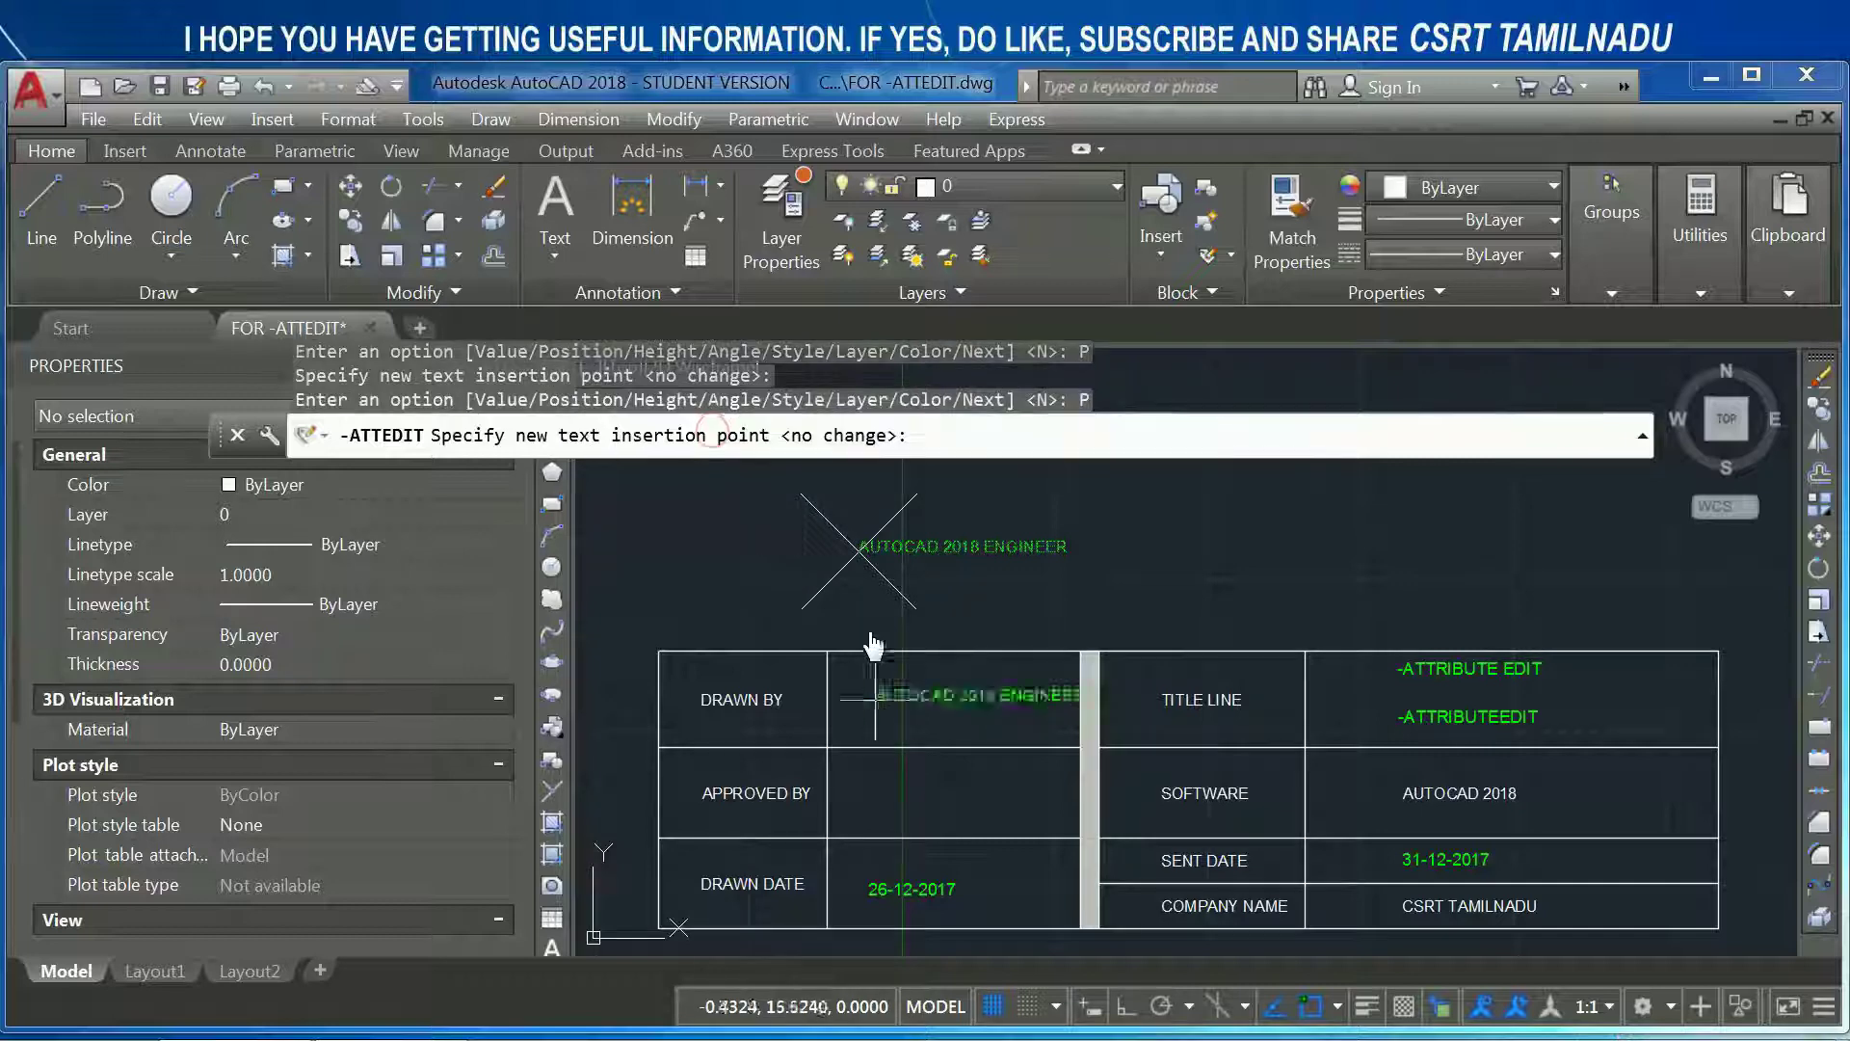
left_click(846, 712)
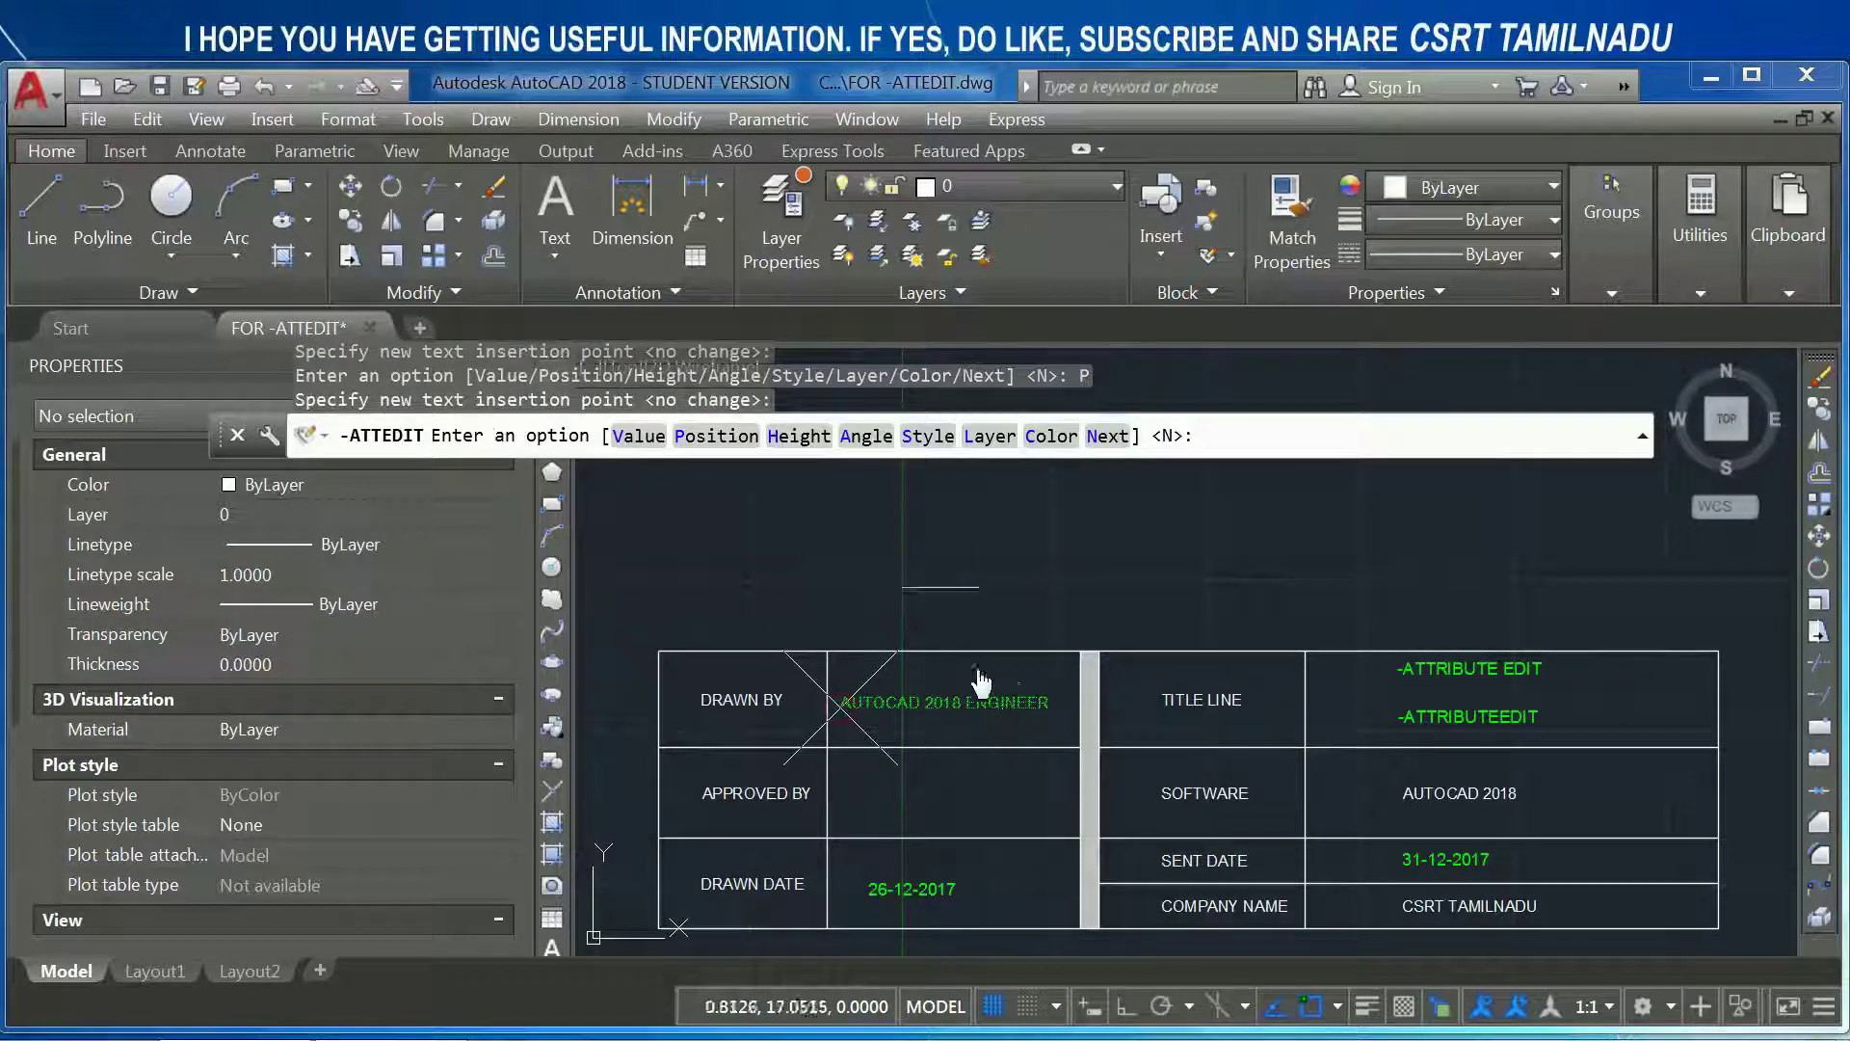
- Set the attribute's text height to 0.19, then enlarge it to 1
type("H")
key("Return")
type("0.19")
key("Return")
type("H")
key("Return")
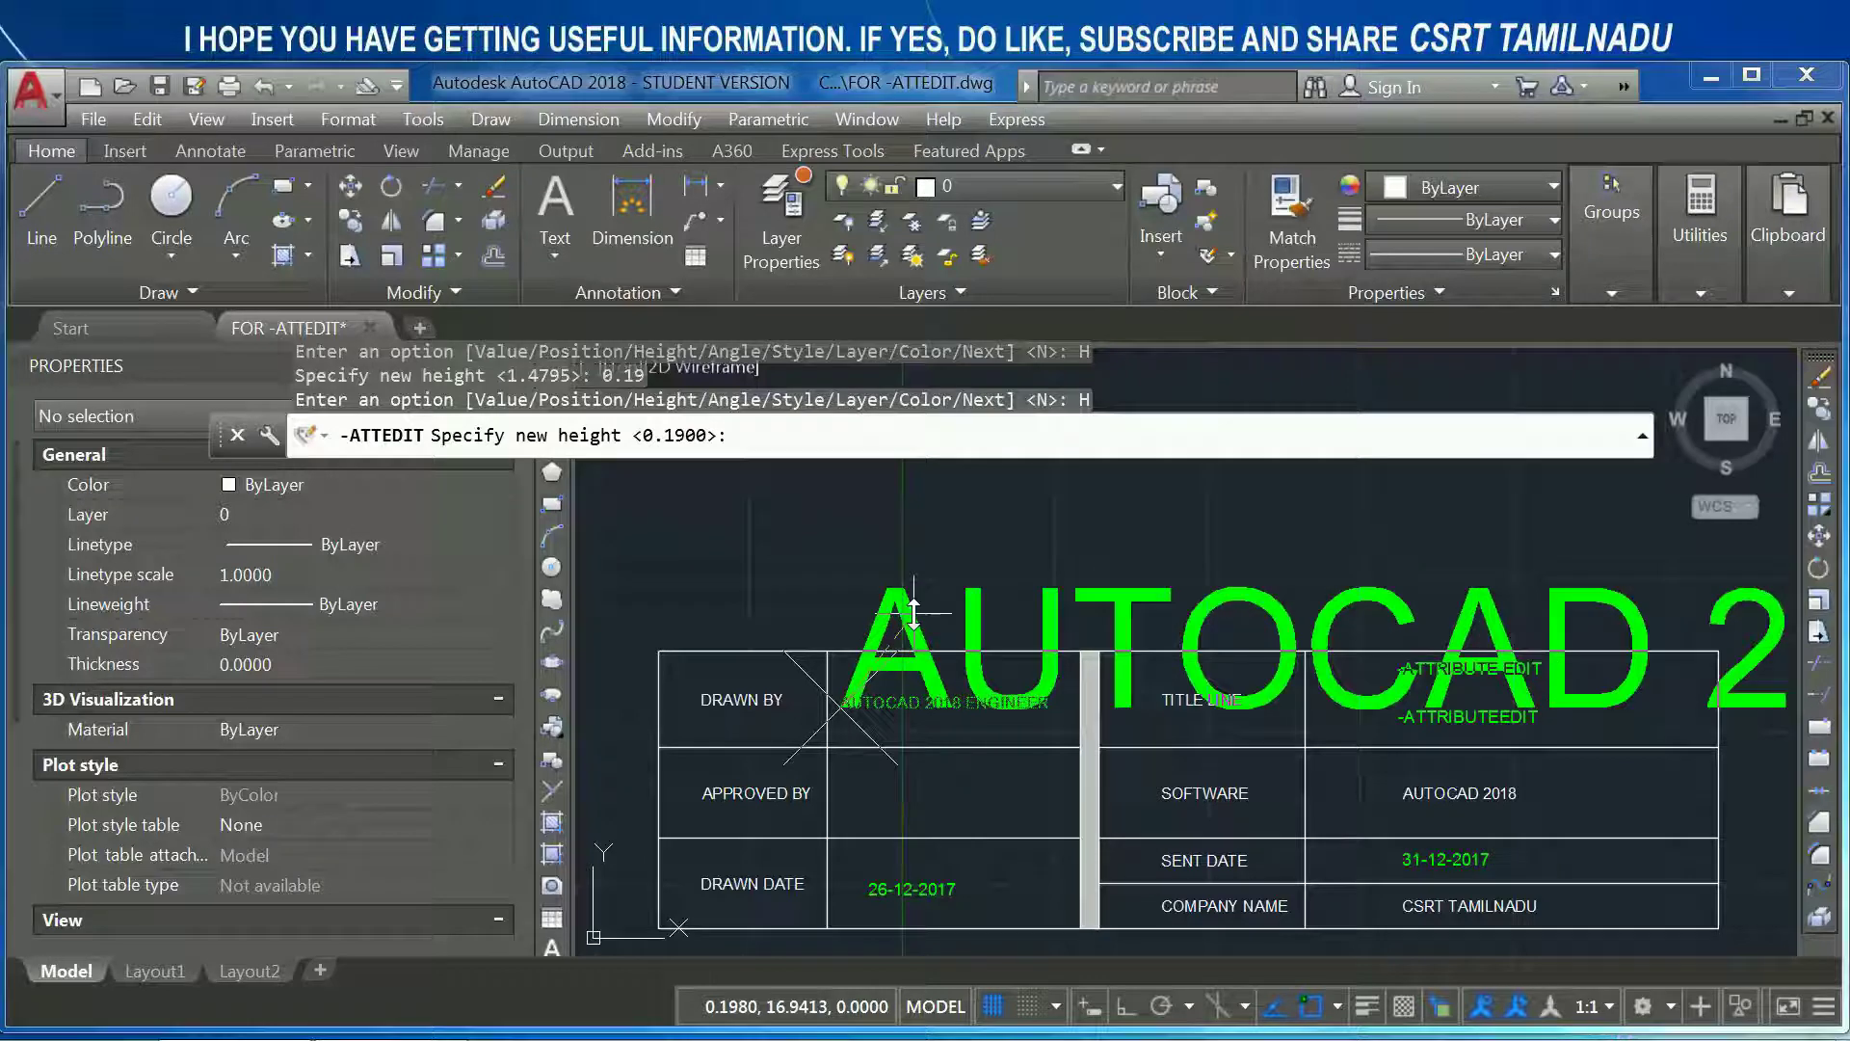
type("1")
key("Return")
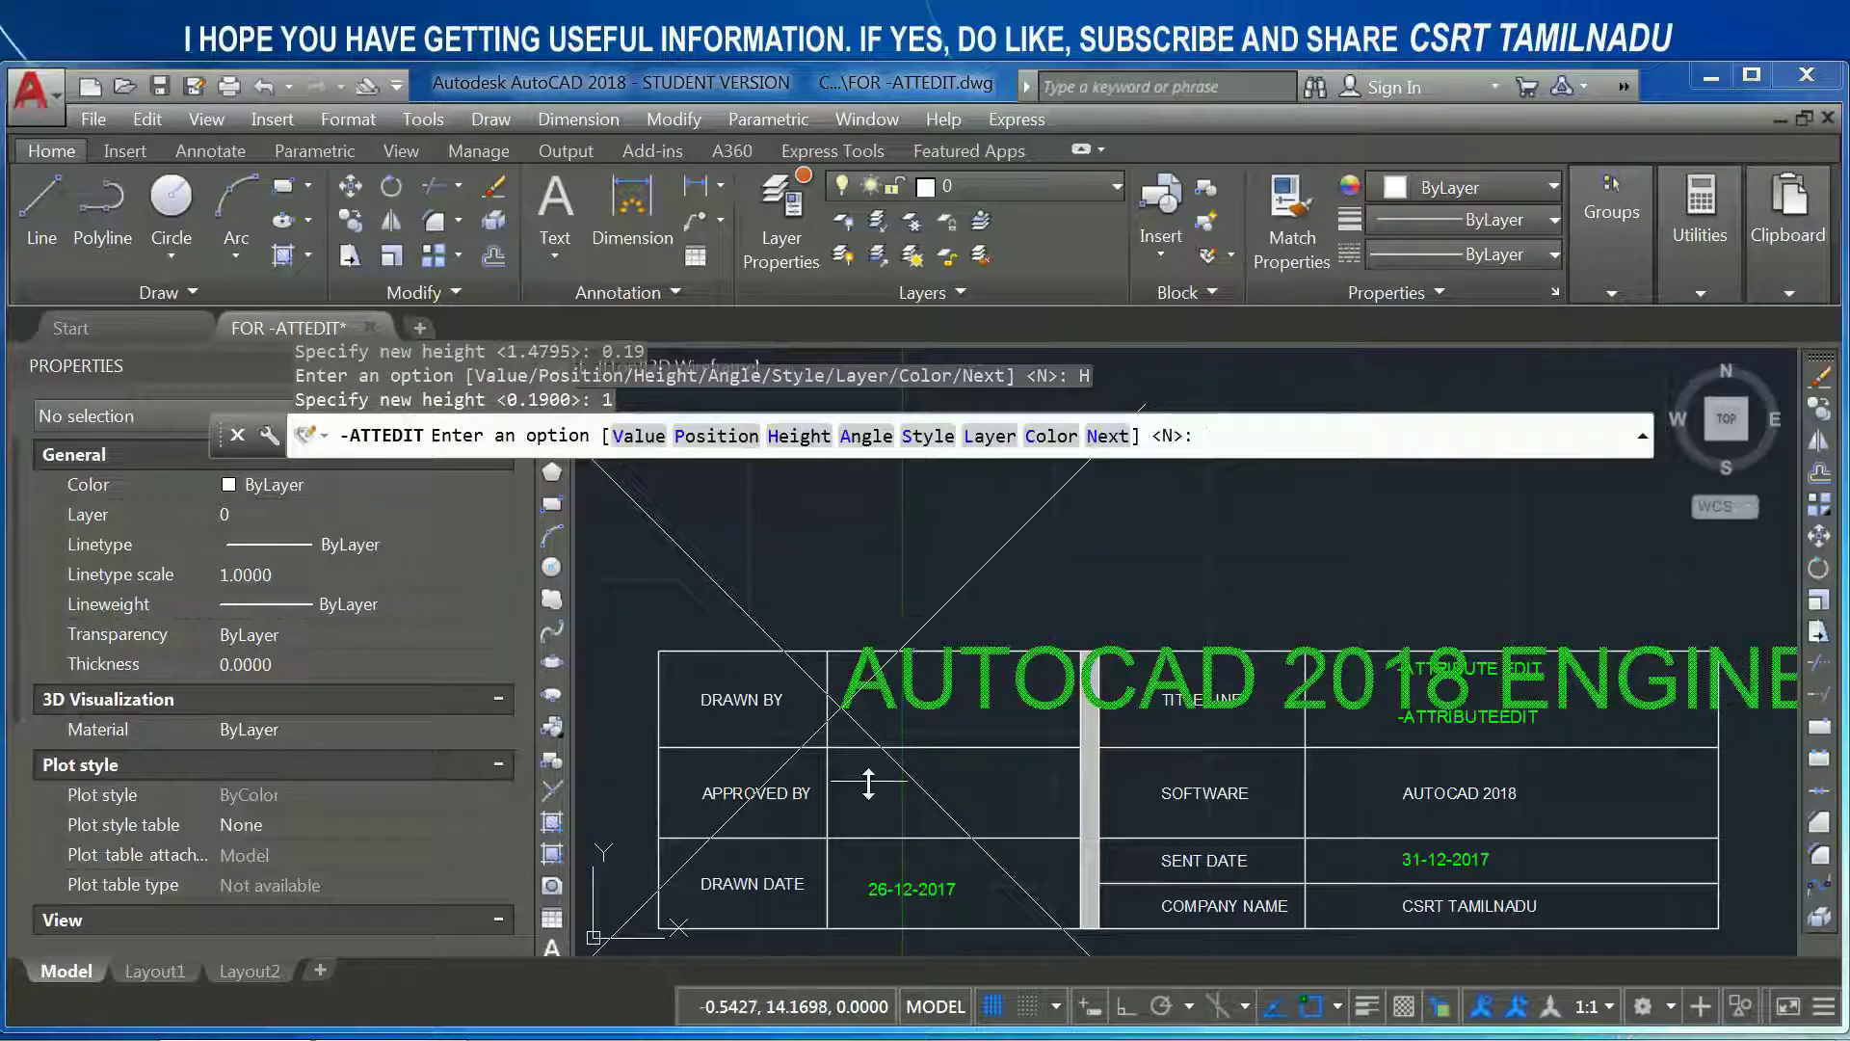
left_click(792, 446)
- Set the DRAWN BY attribute's height to 0.18 and its rotation angle to 45°
type("0.18")
key("Return")
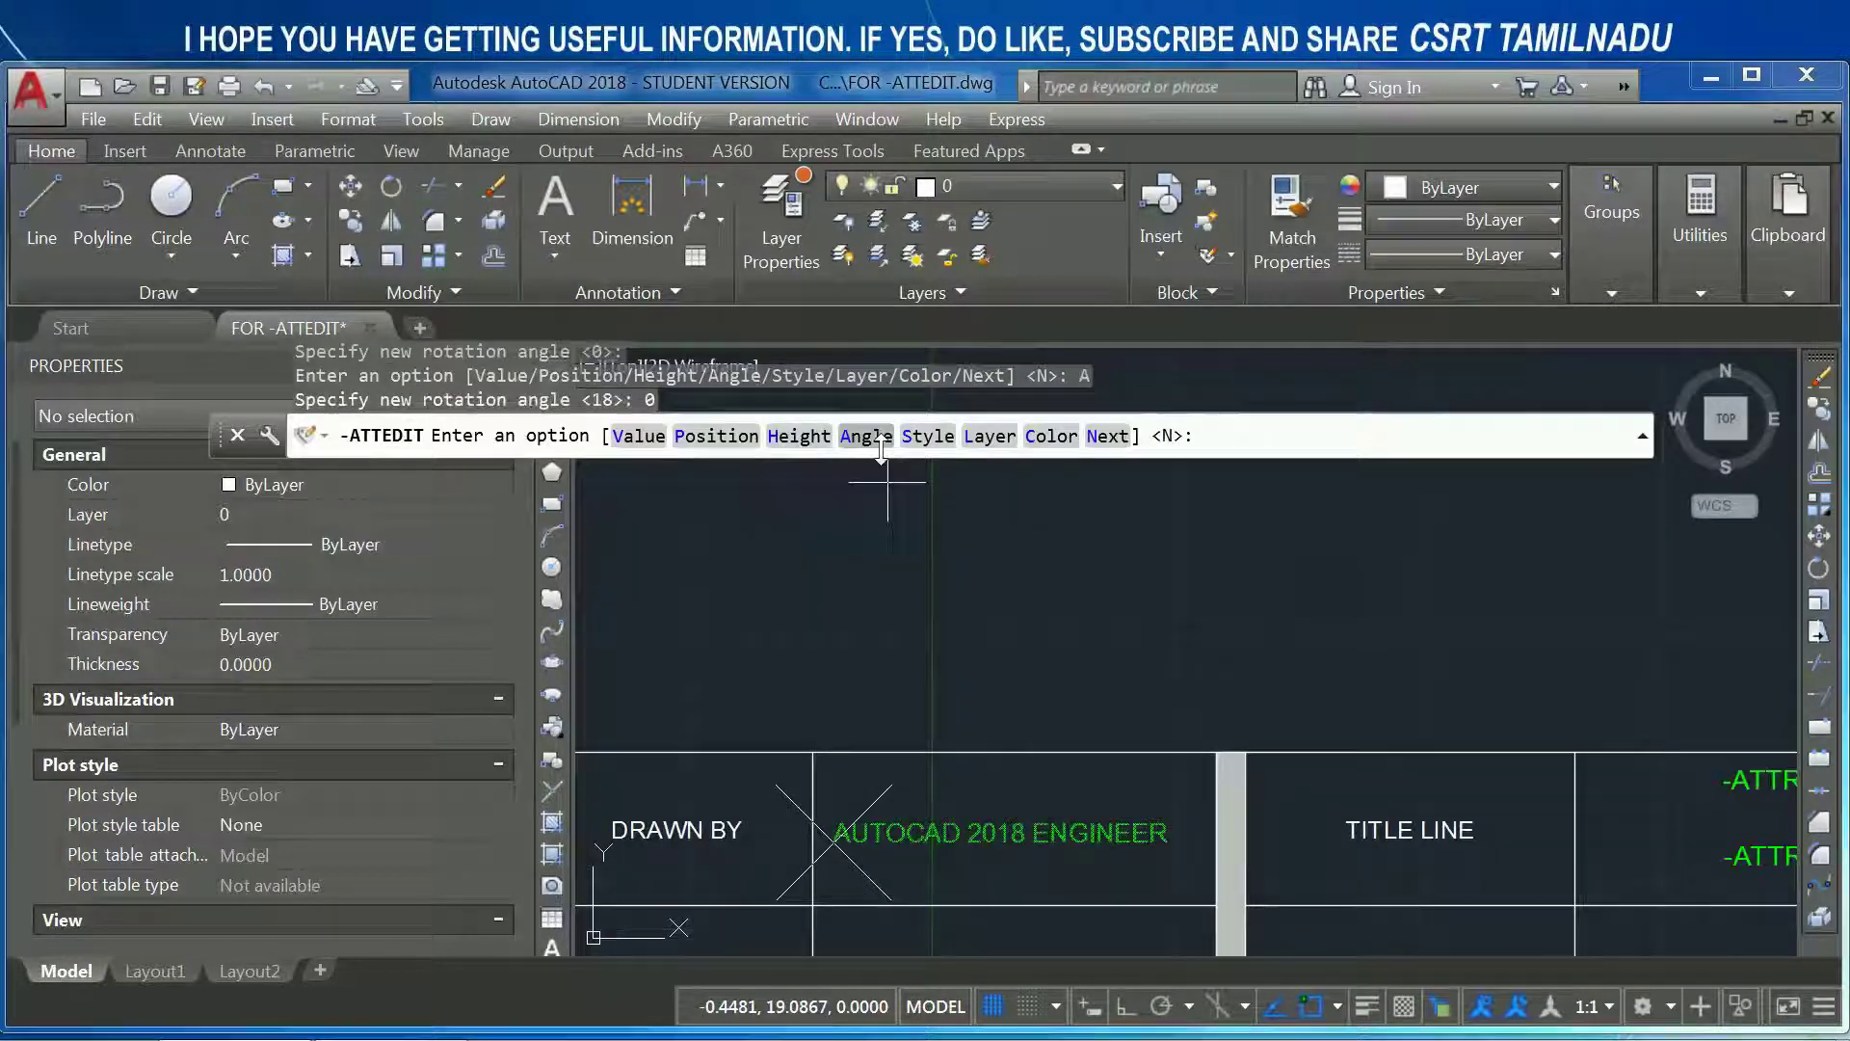
left_click(877, 439)
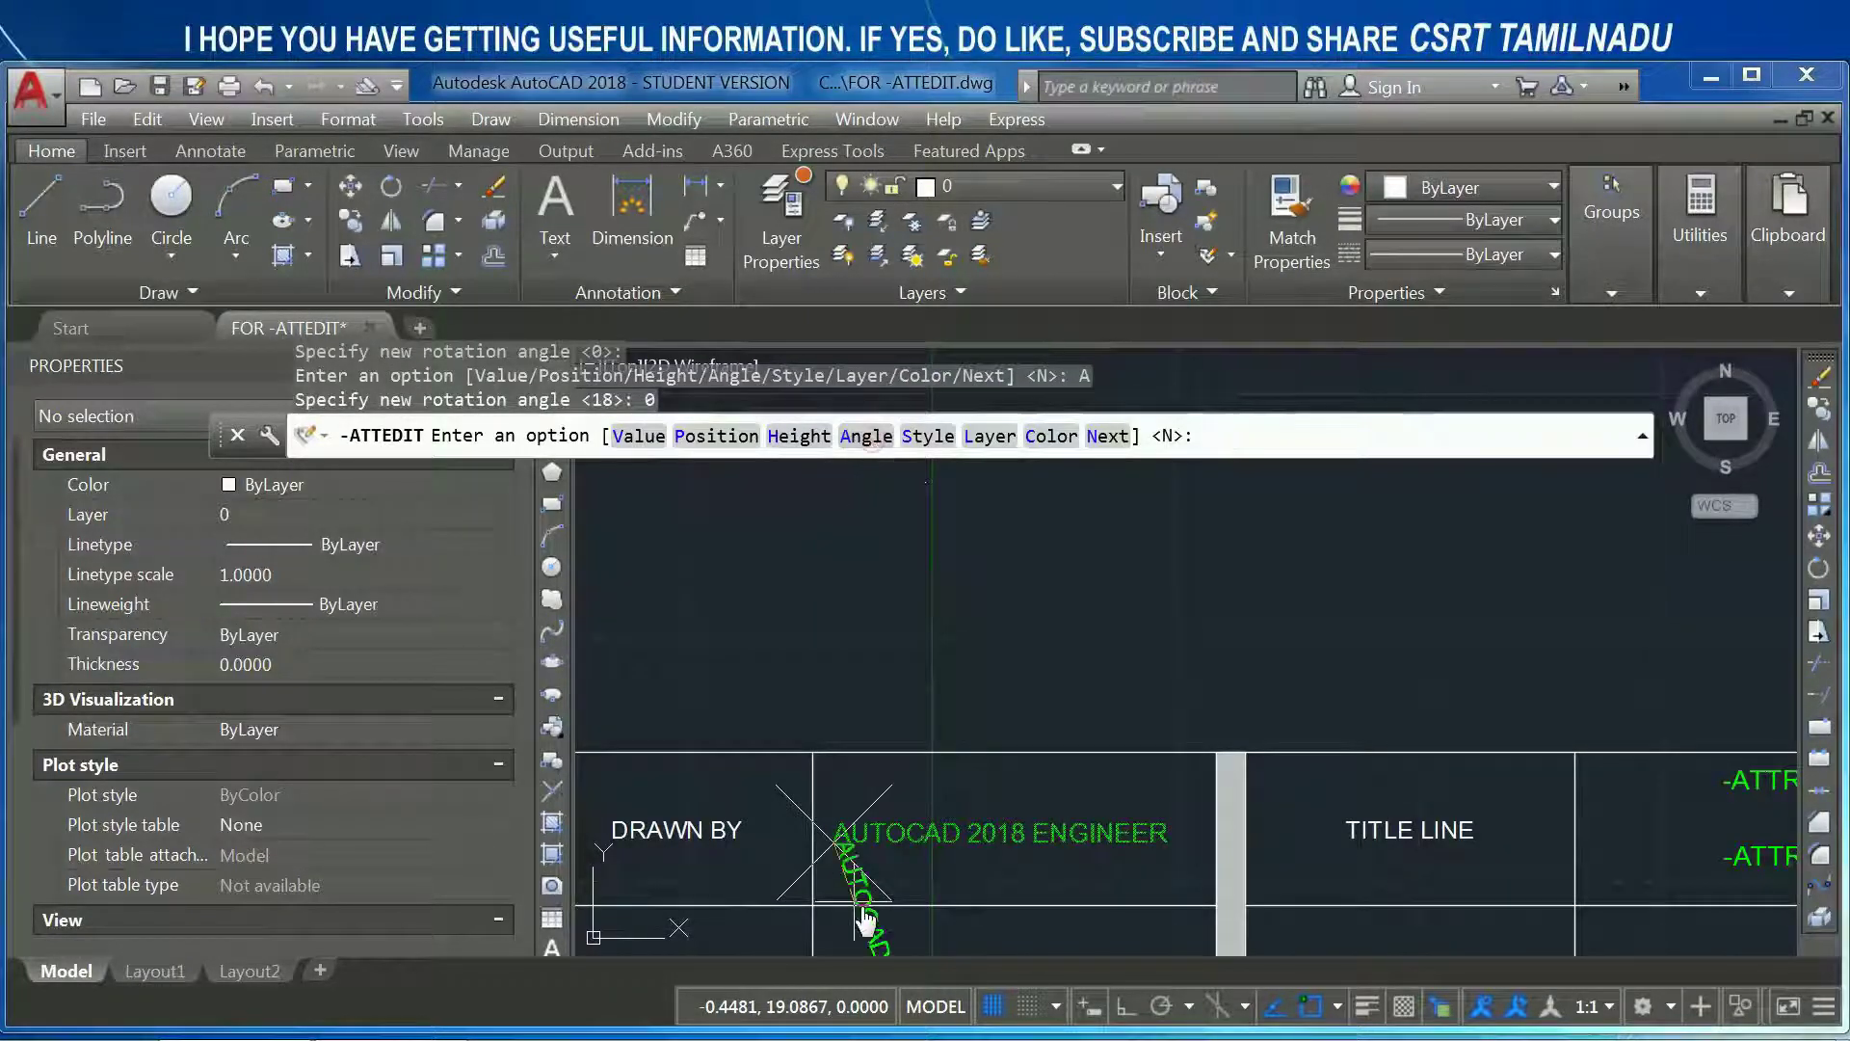
type("A")
key("Return")
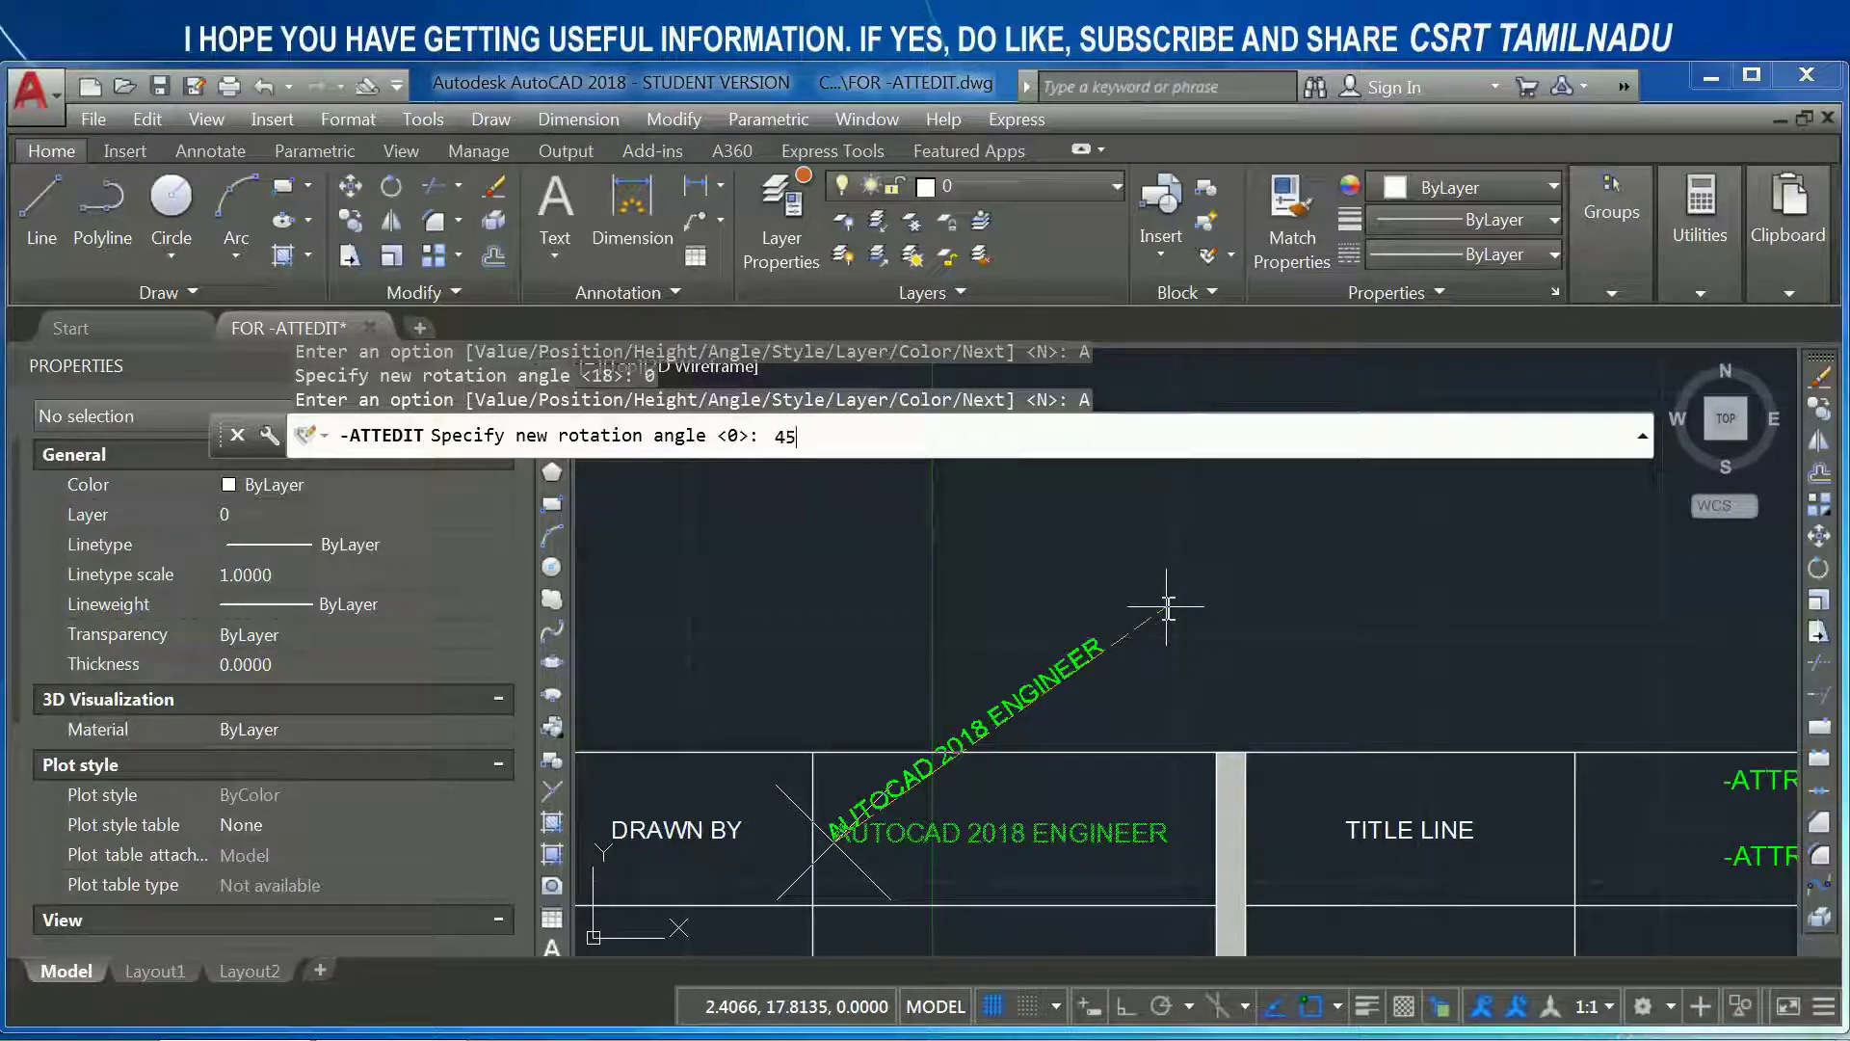
key("Return")
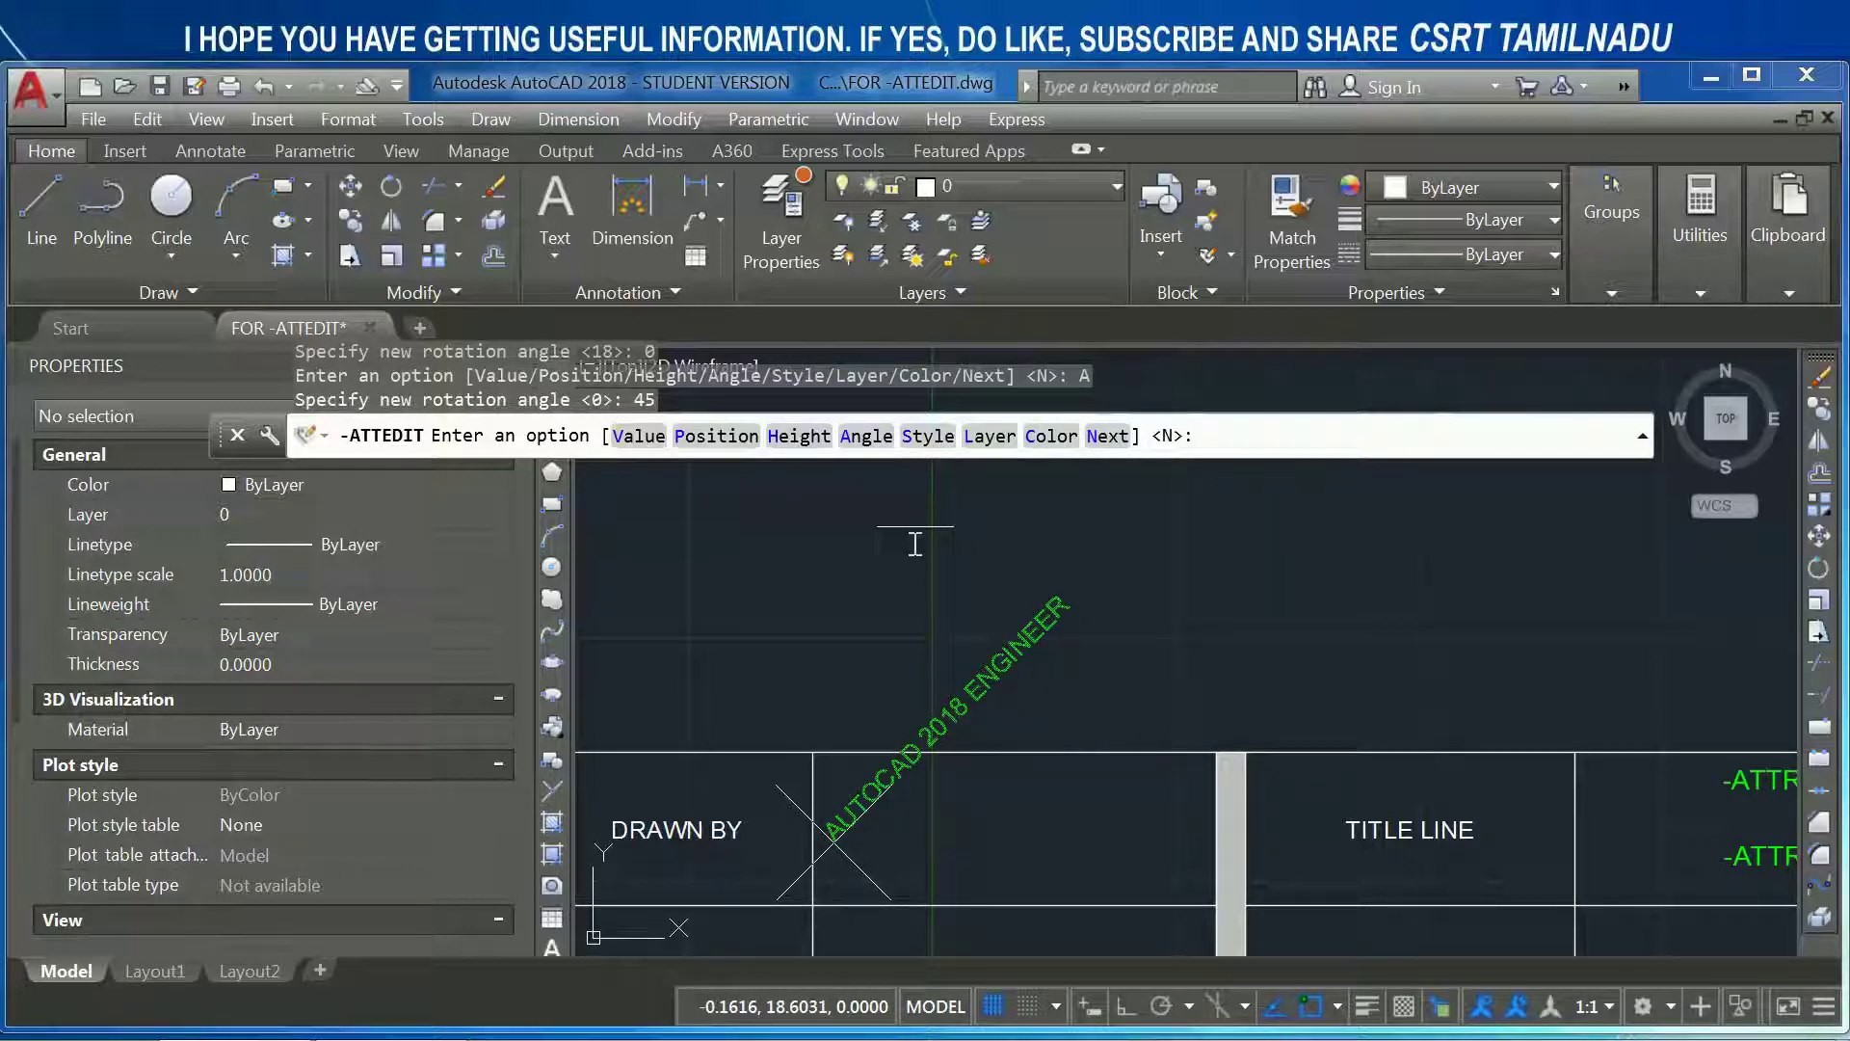
left_click(927, 436)
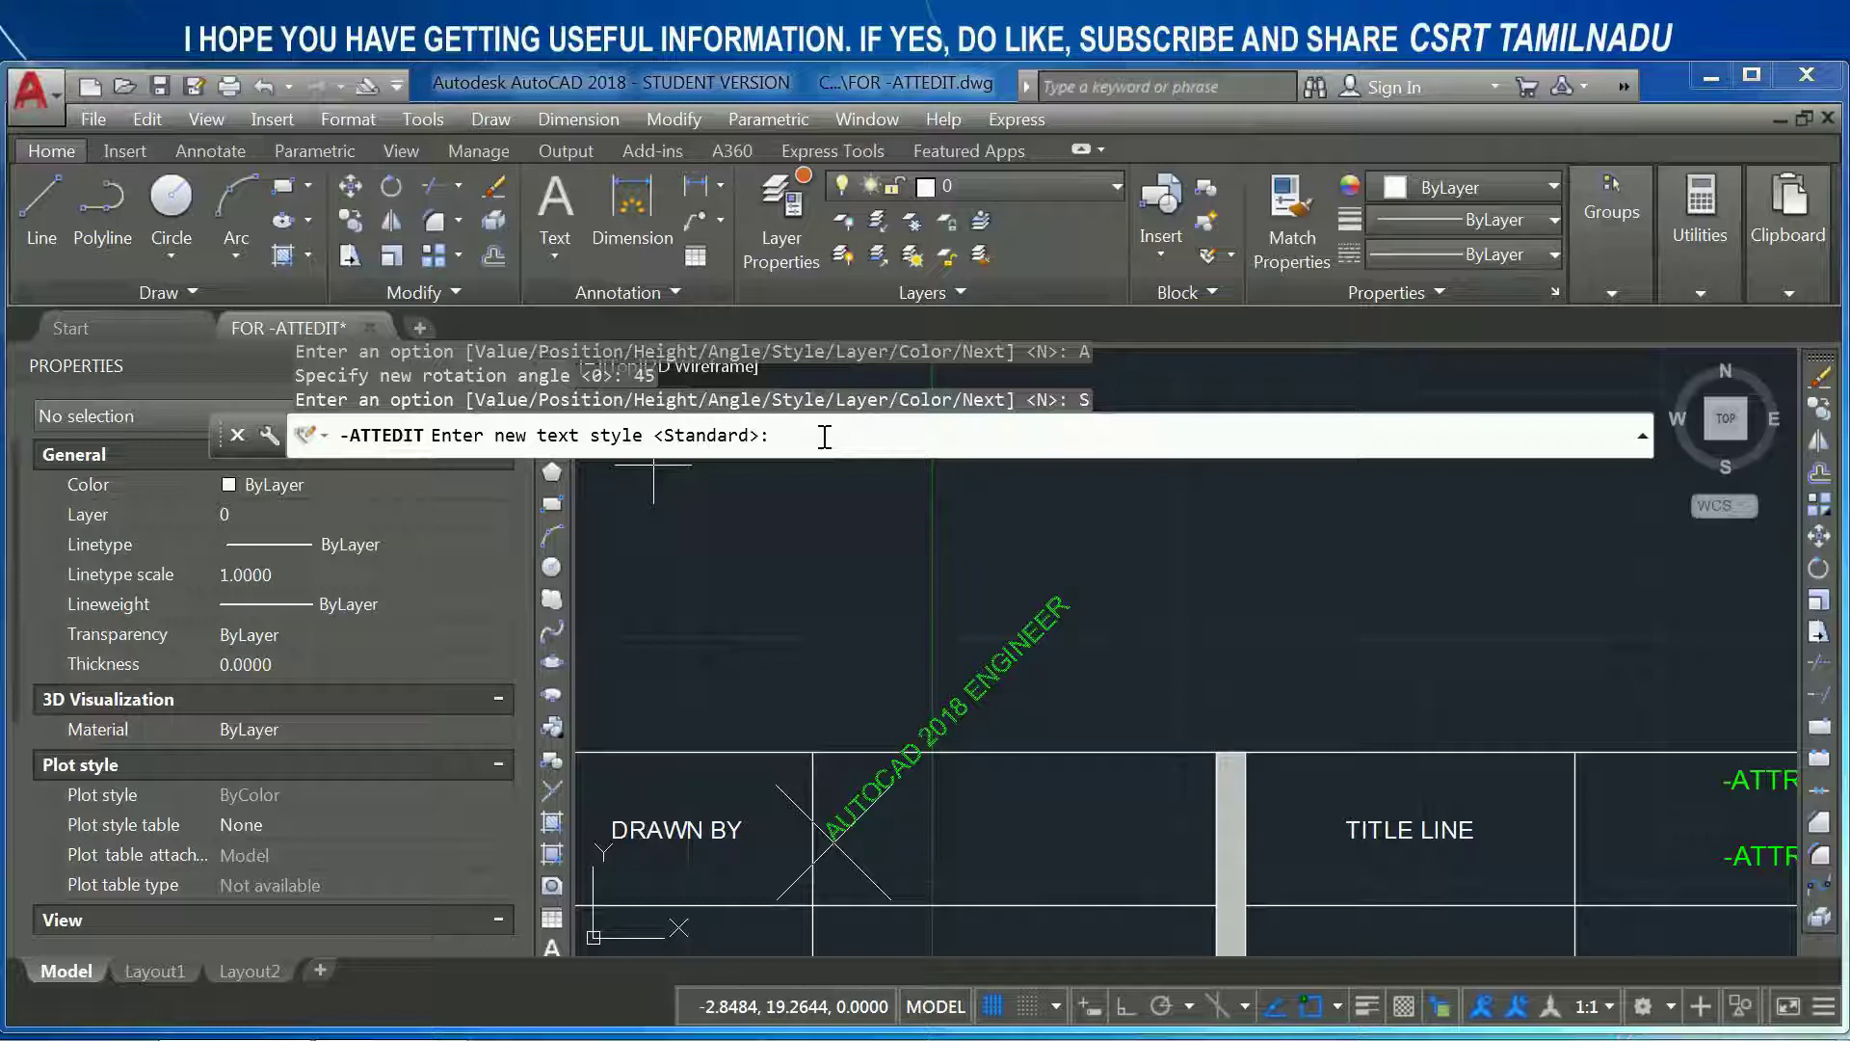
left_click(863, 445)
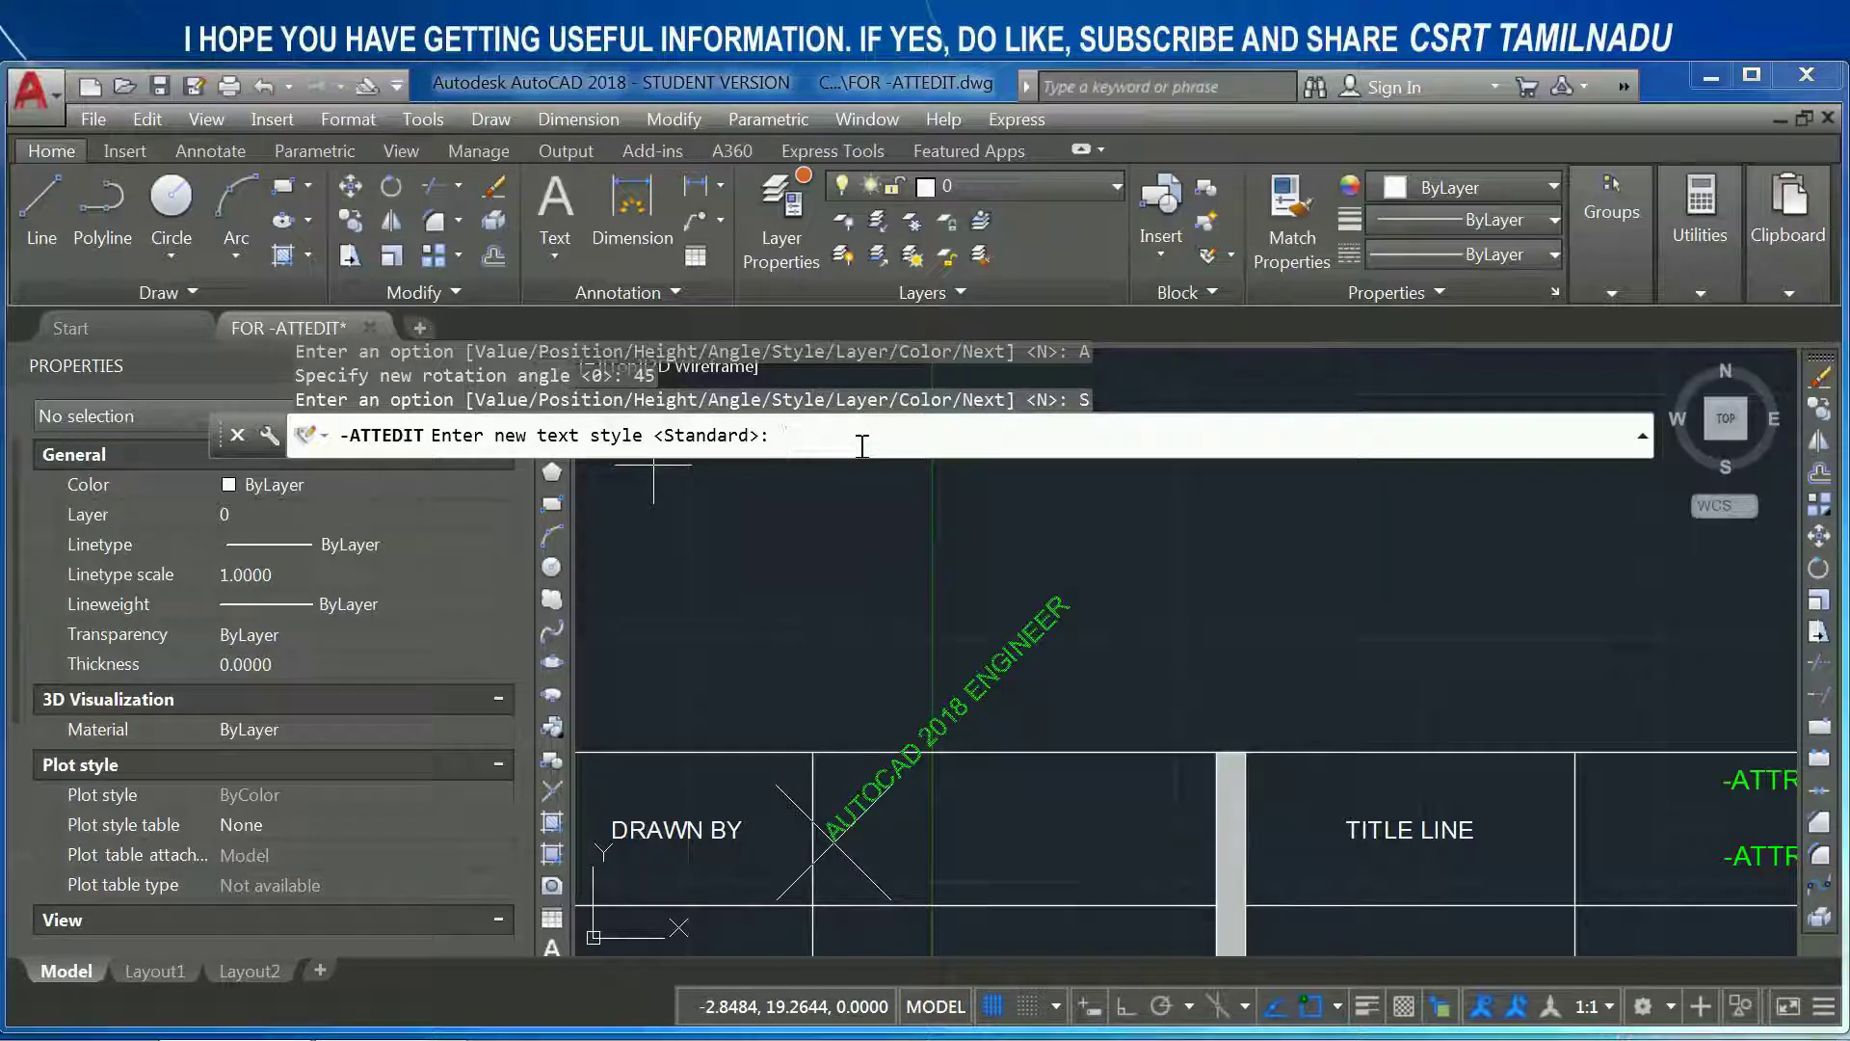
- Apply the CALIBRI BOLD text style to the rotated engineer attribute
type("CALIBRI-BOLD")
key("Return")
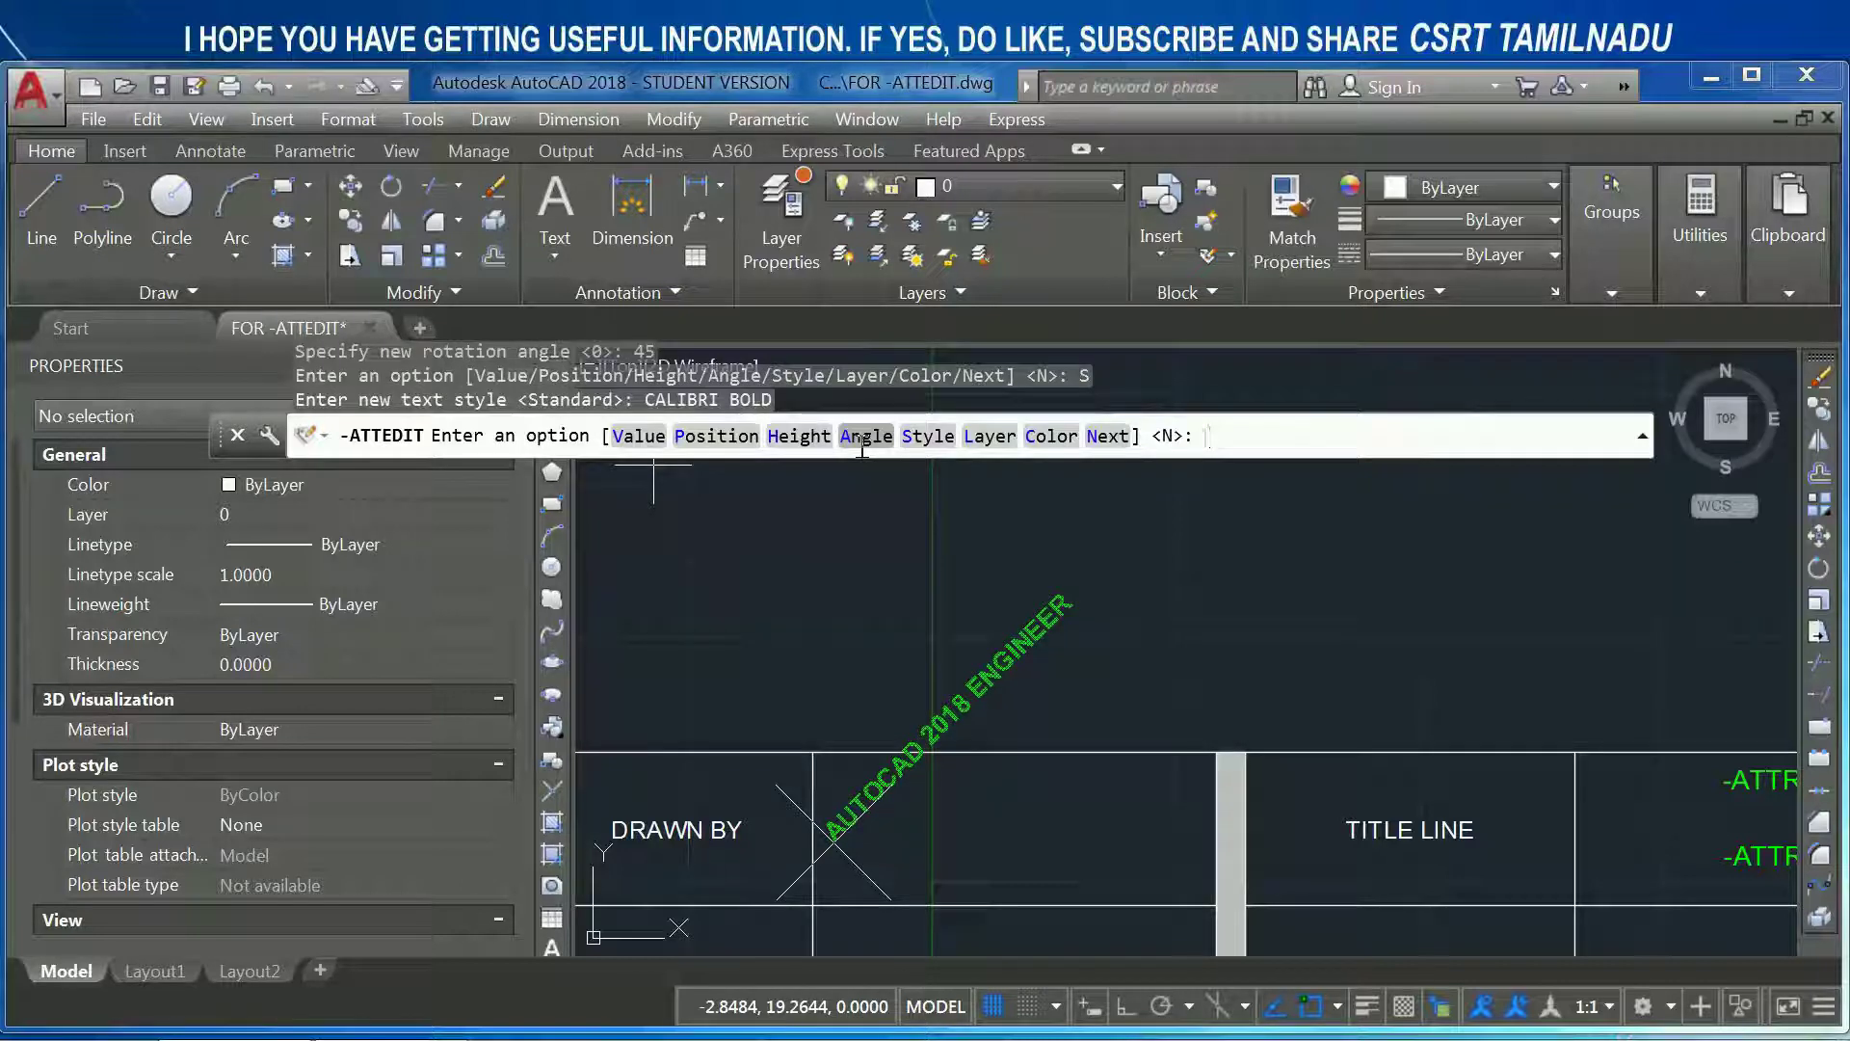
scroll(840, 814, "up", 5)
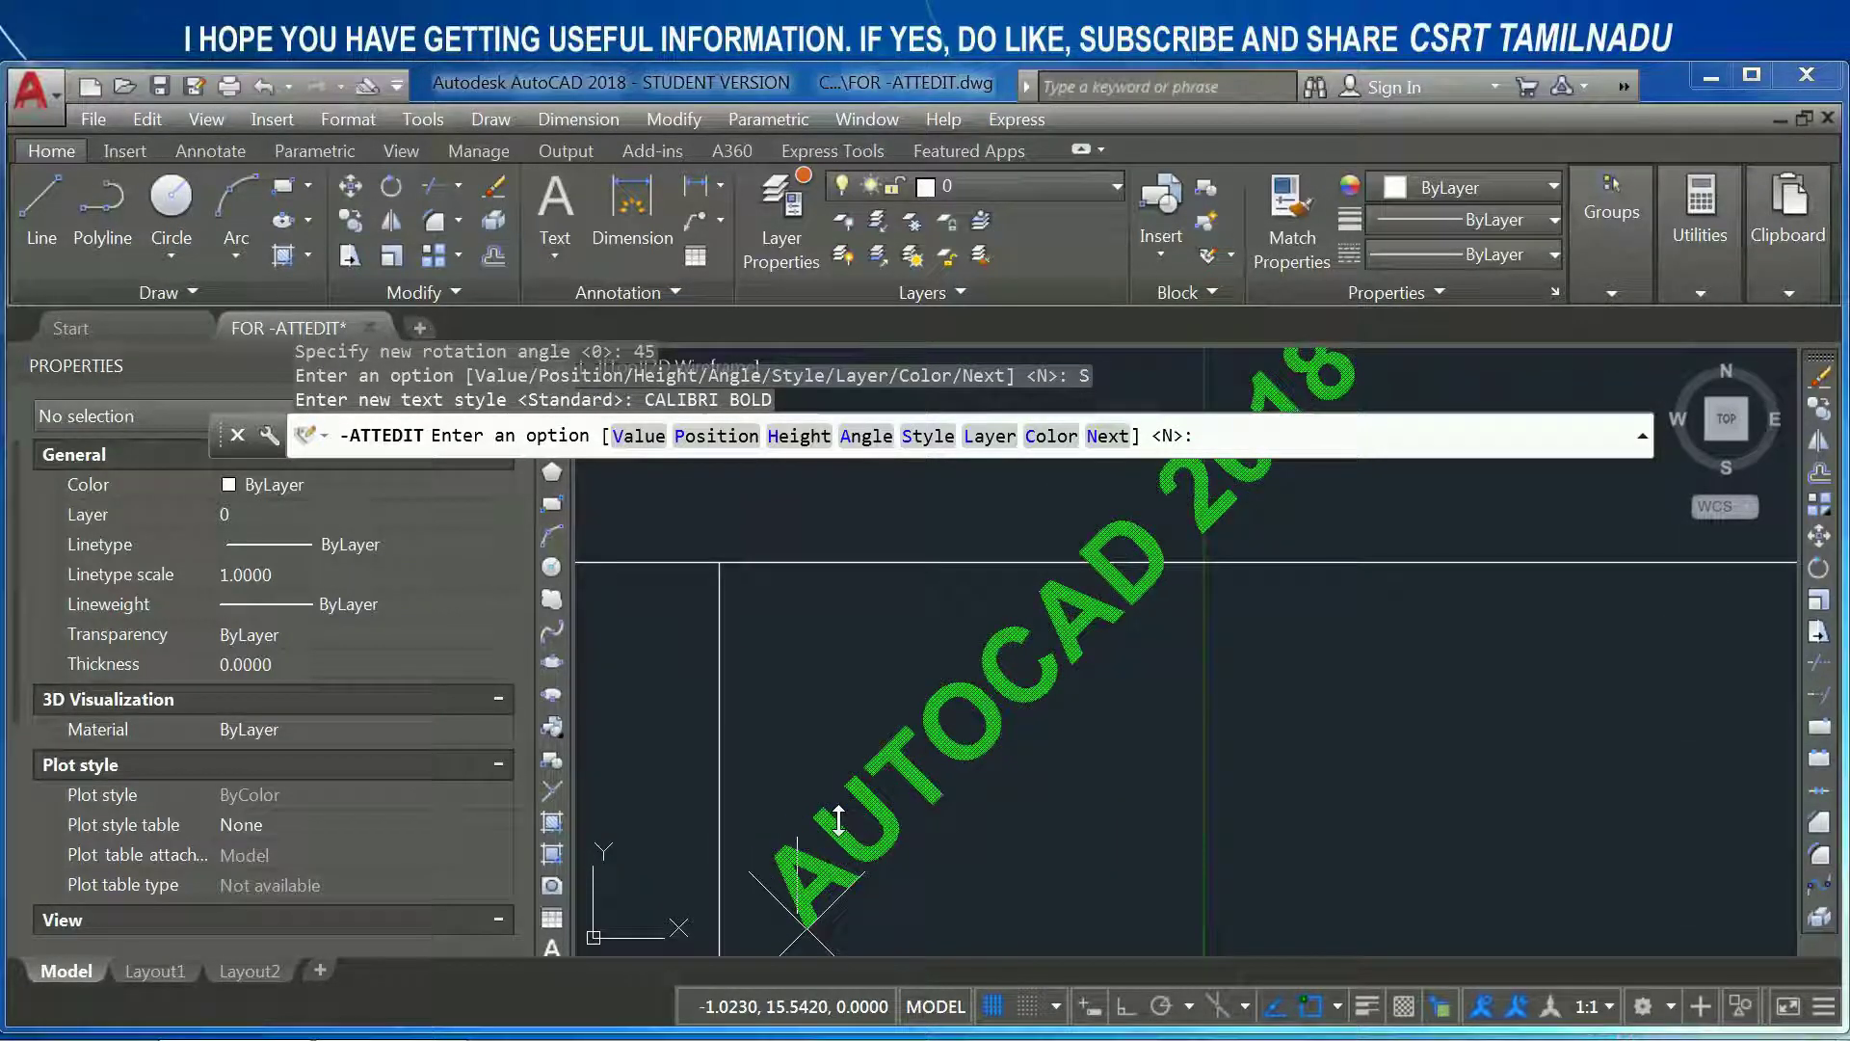
left_click(948, 437)
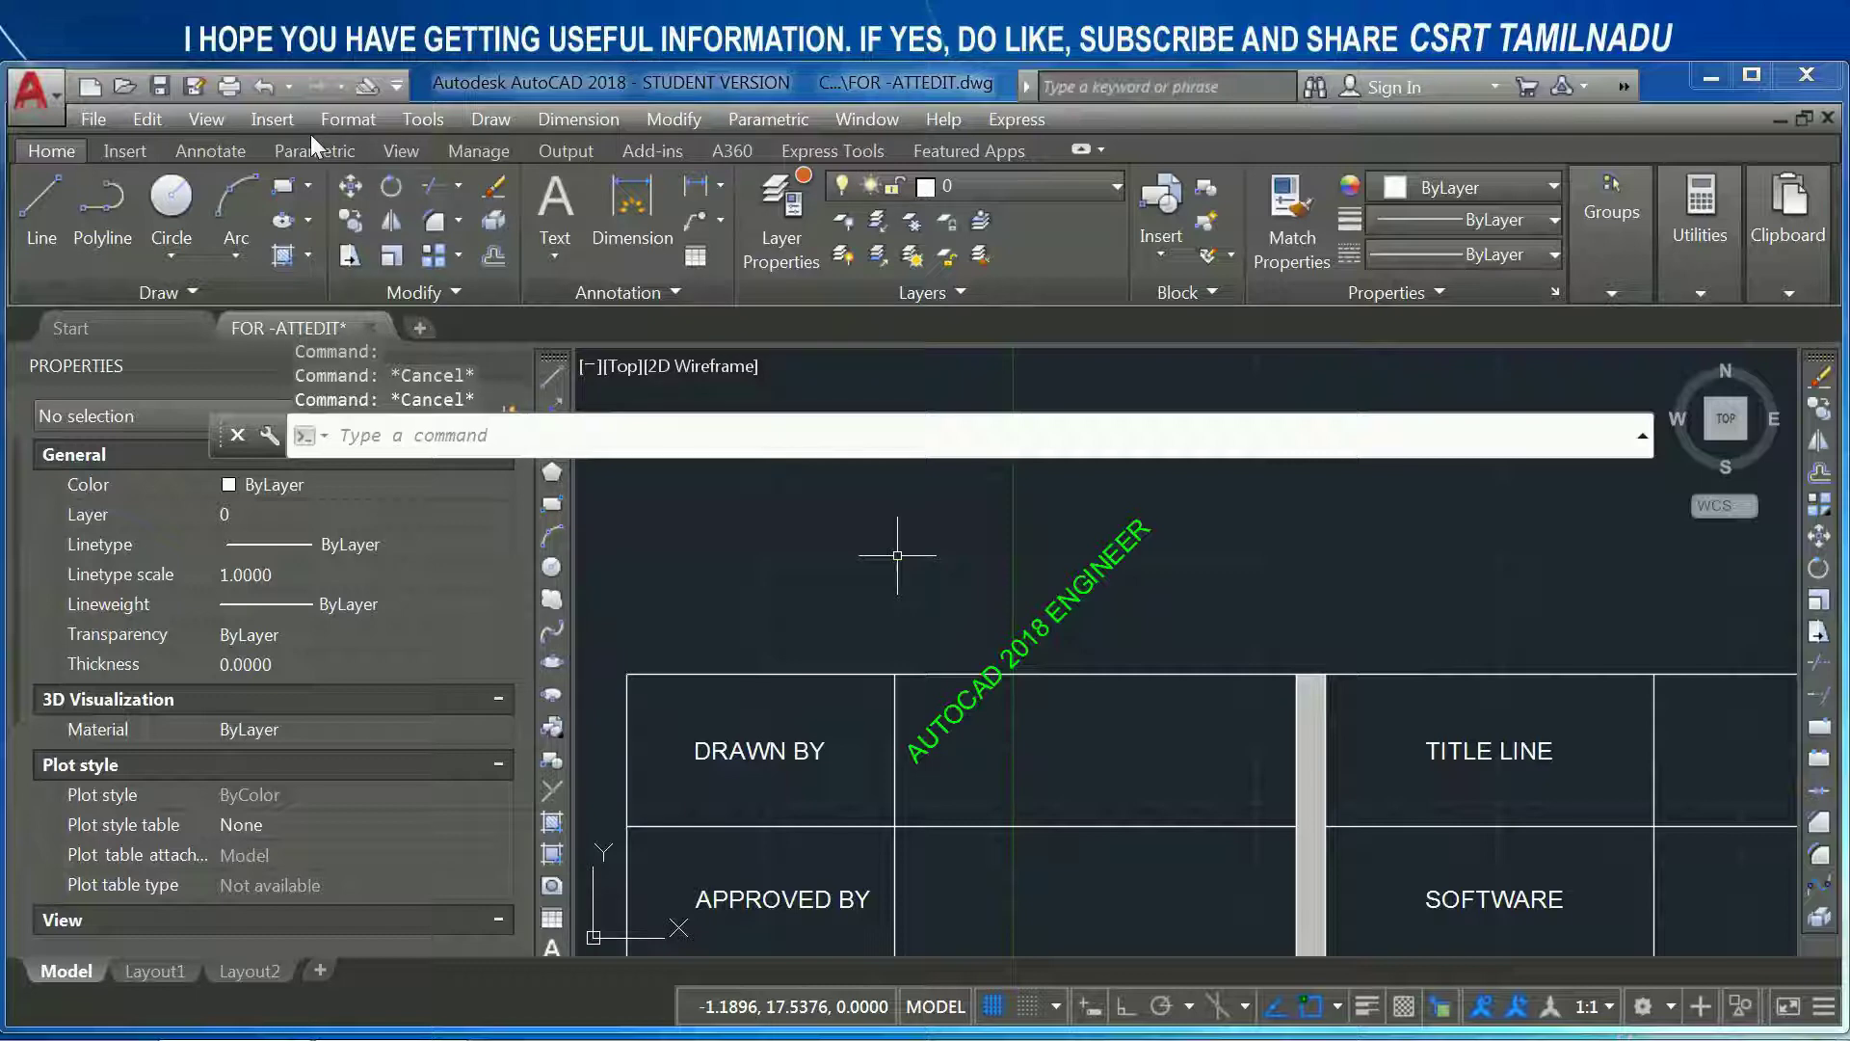
- View layers 0 and Layer1 in the Layer Properties Manager from Format > Layer, then close it
left_click(358, 134)
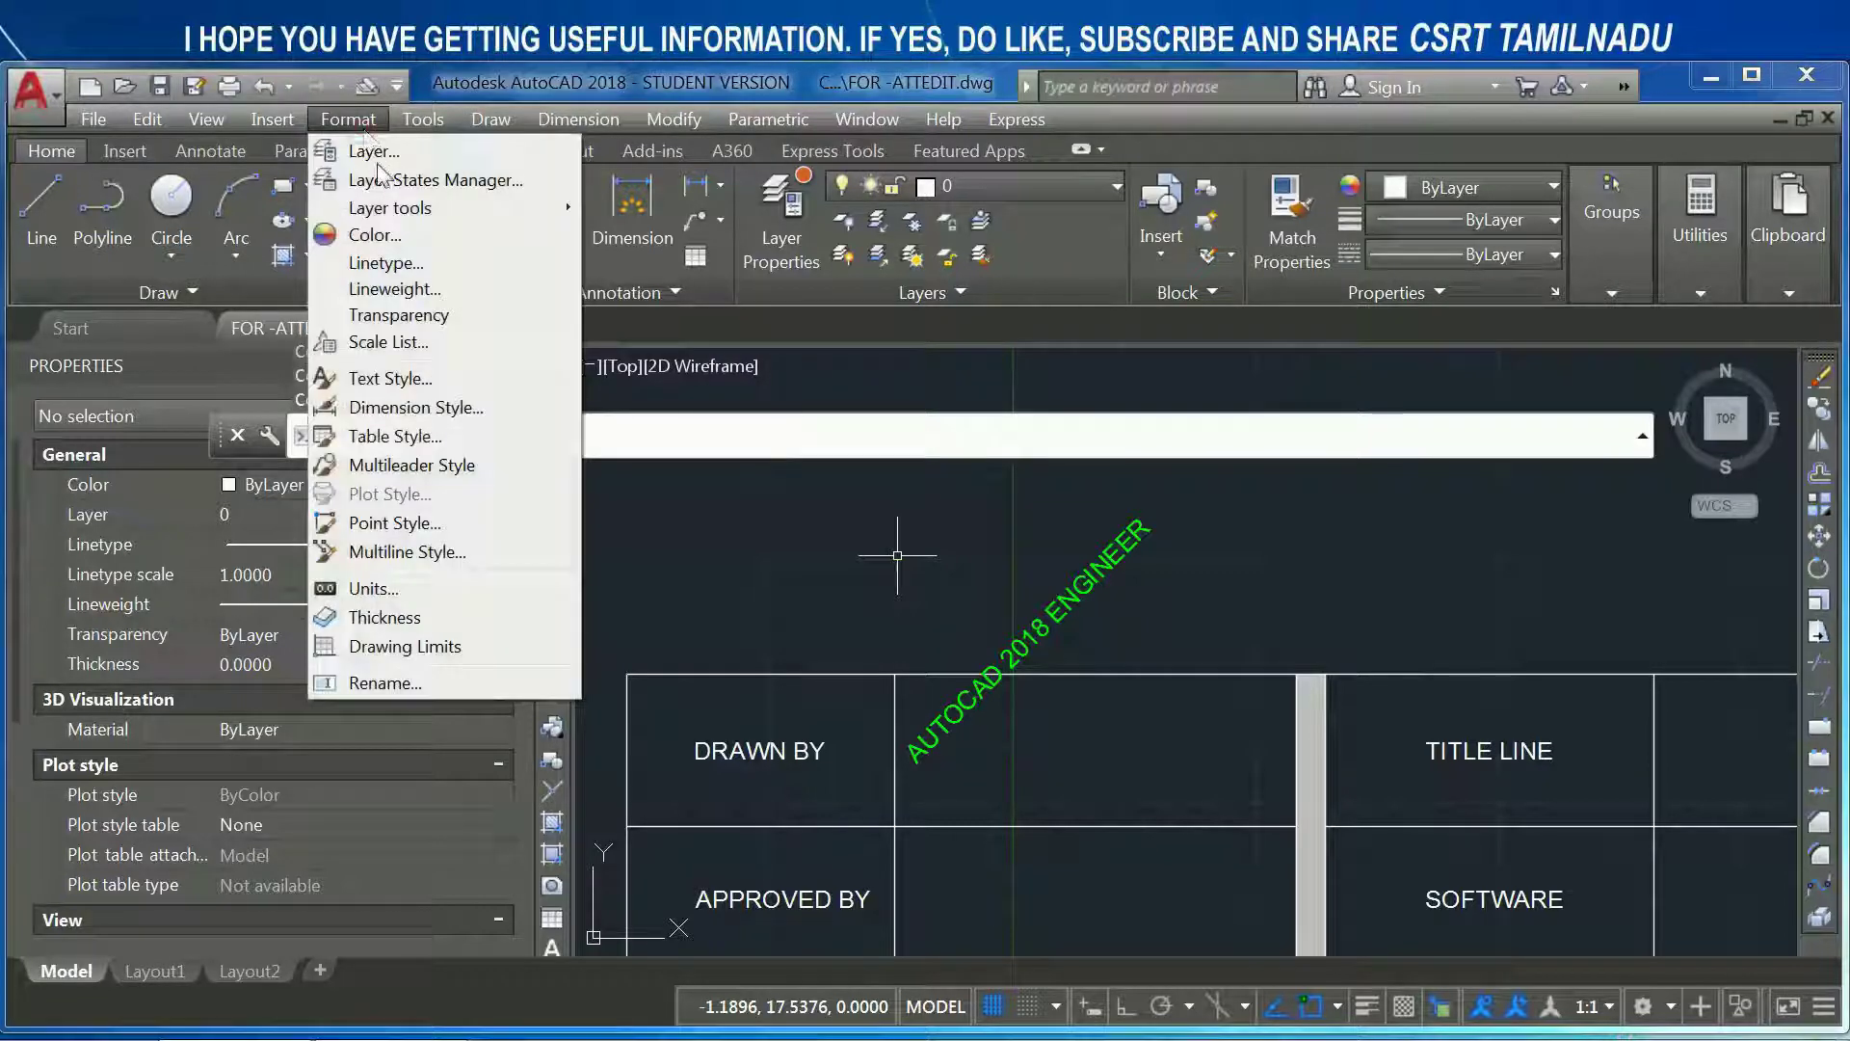
left_click(377, 163)
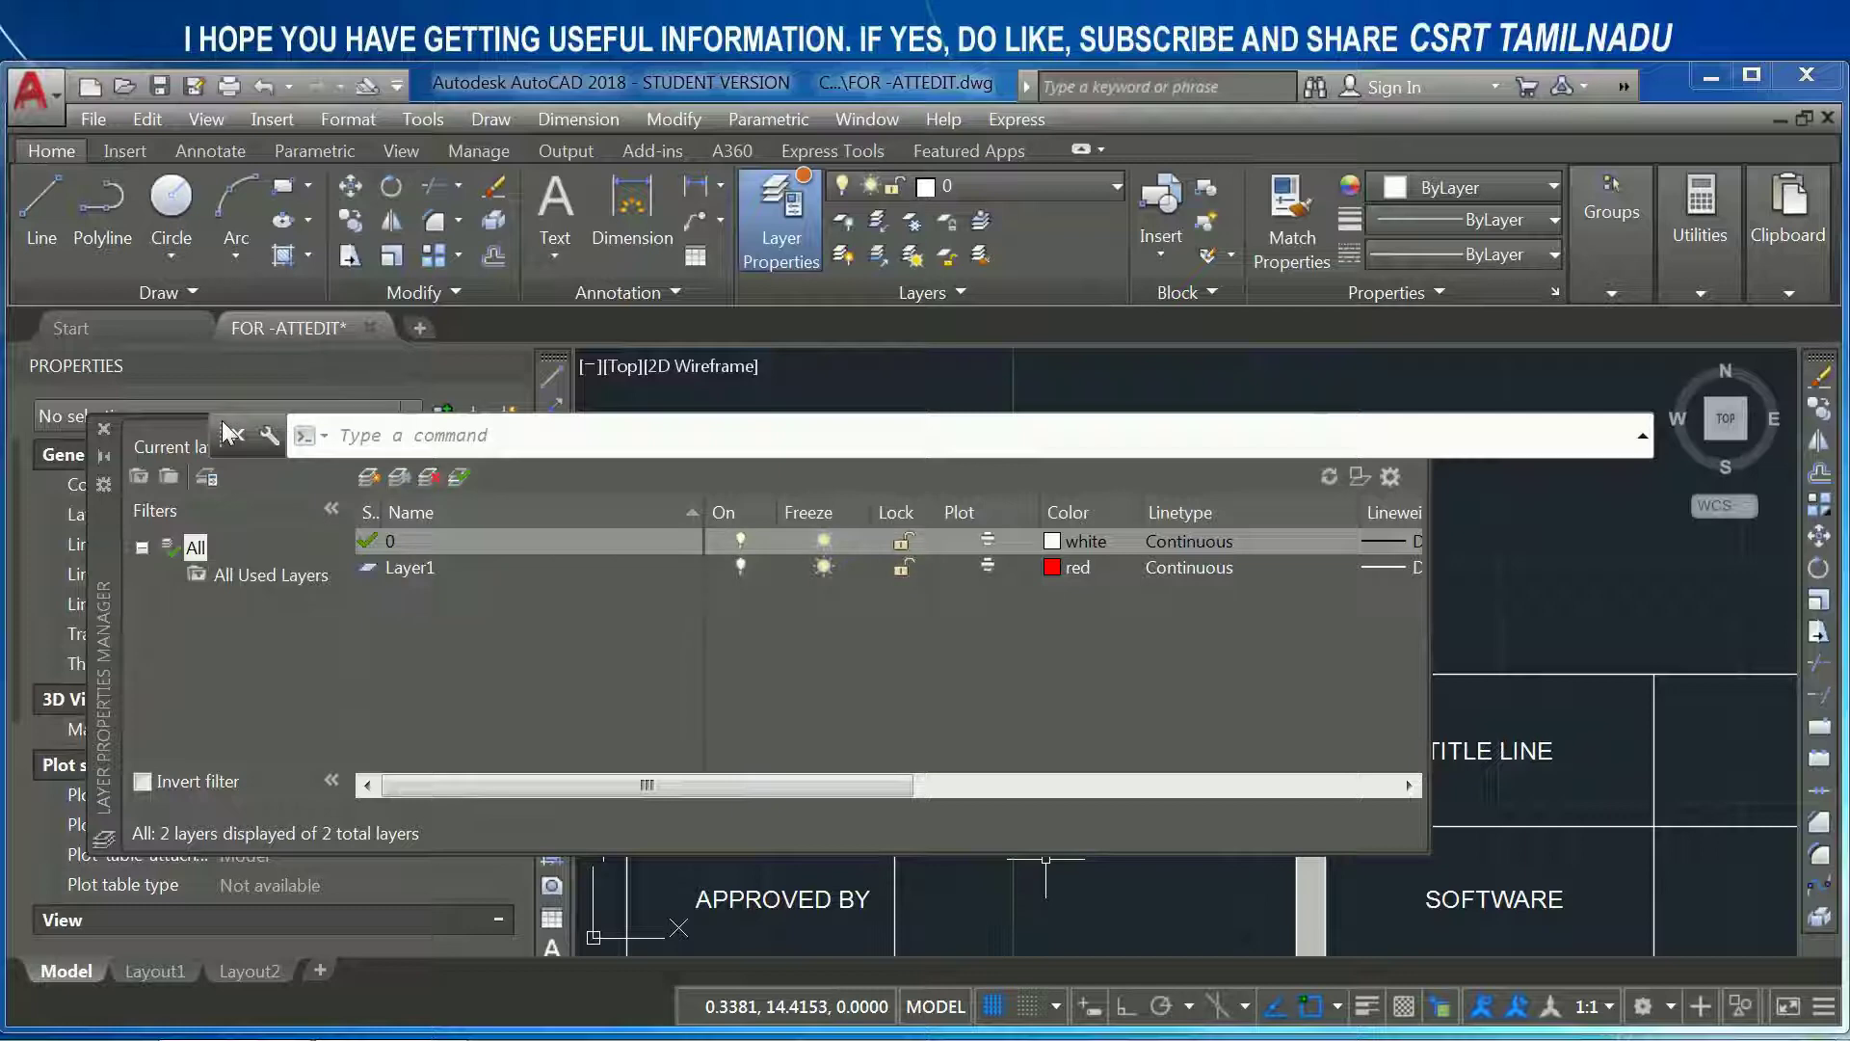
left_click(102, 429)
left_click(102, 430)
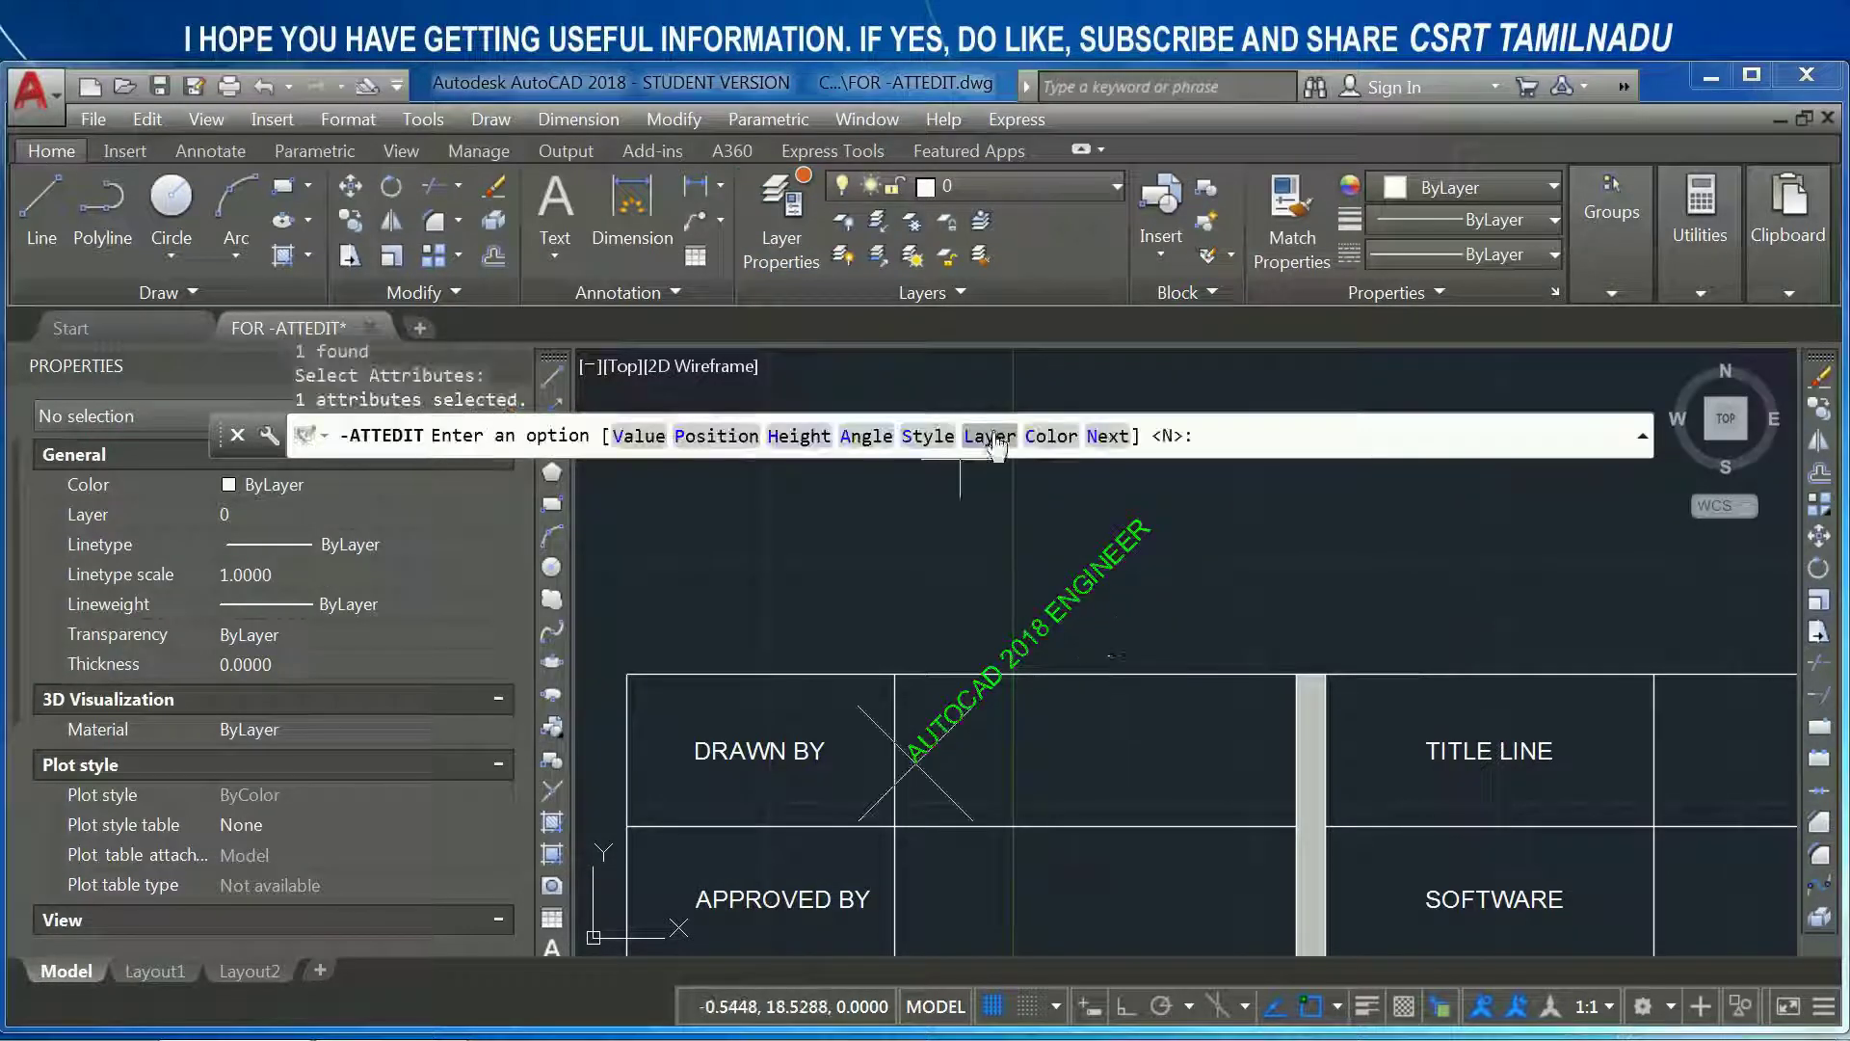
- Move the engineer attribute onto LAYER1
type("L")
key("Return")
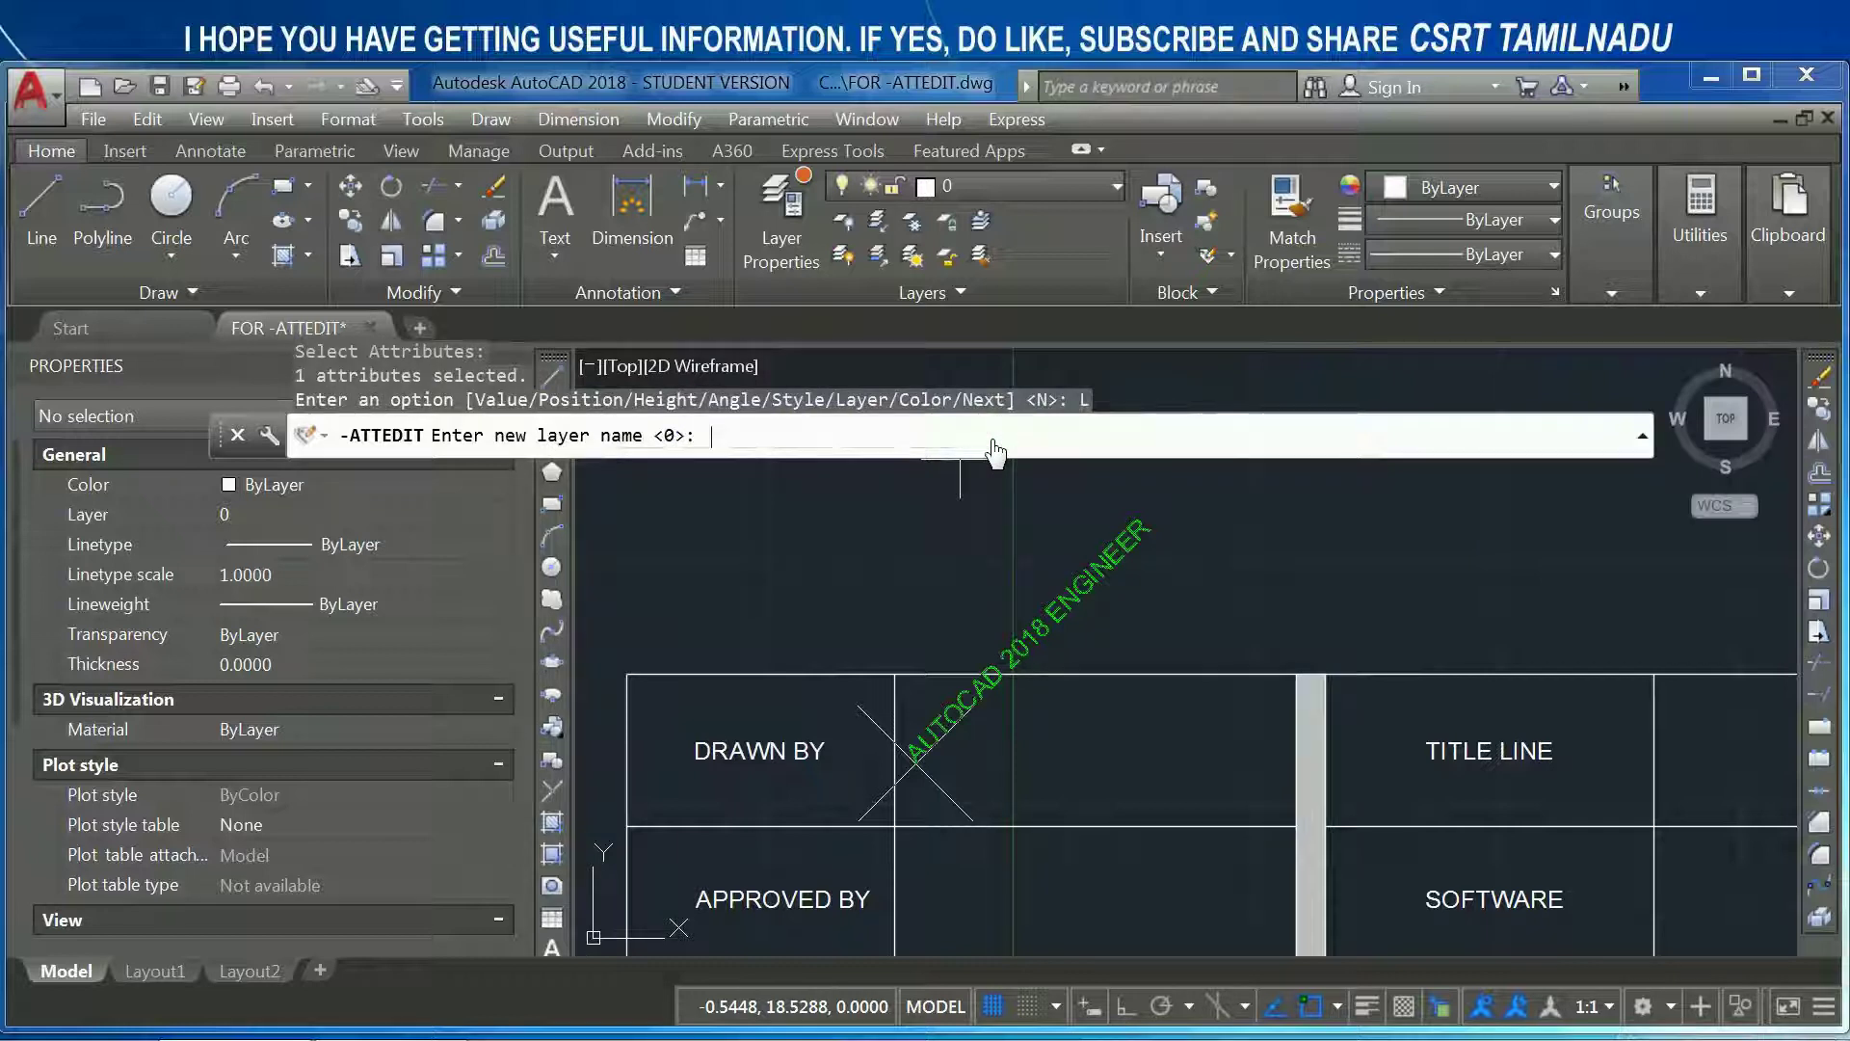
type("LAYER1")
key("Return")
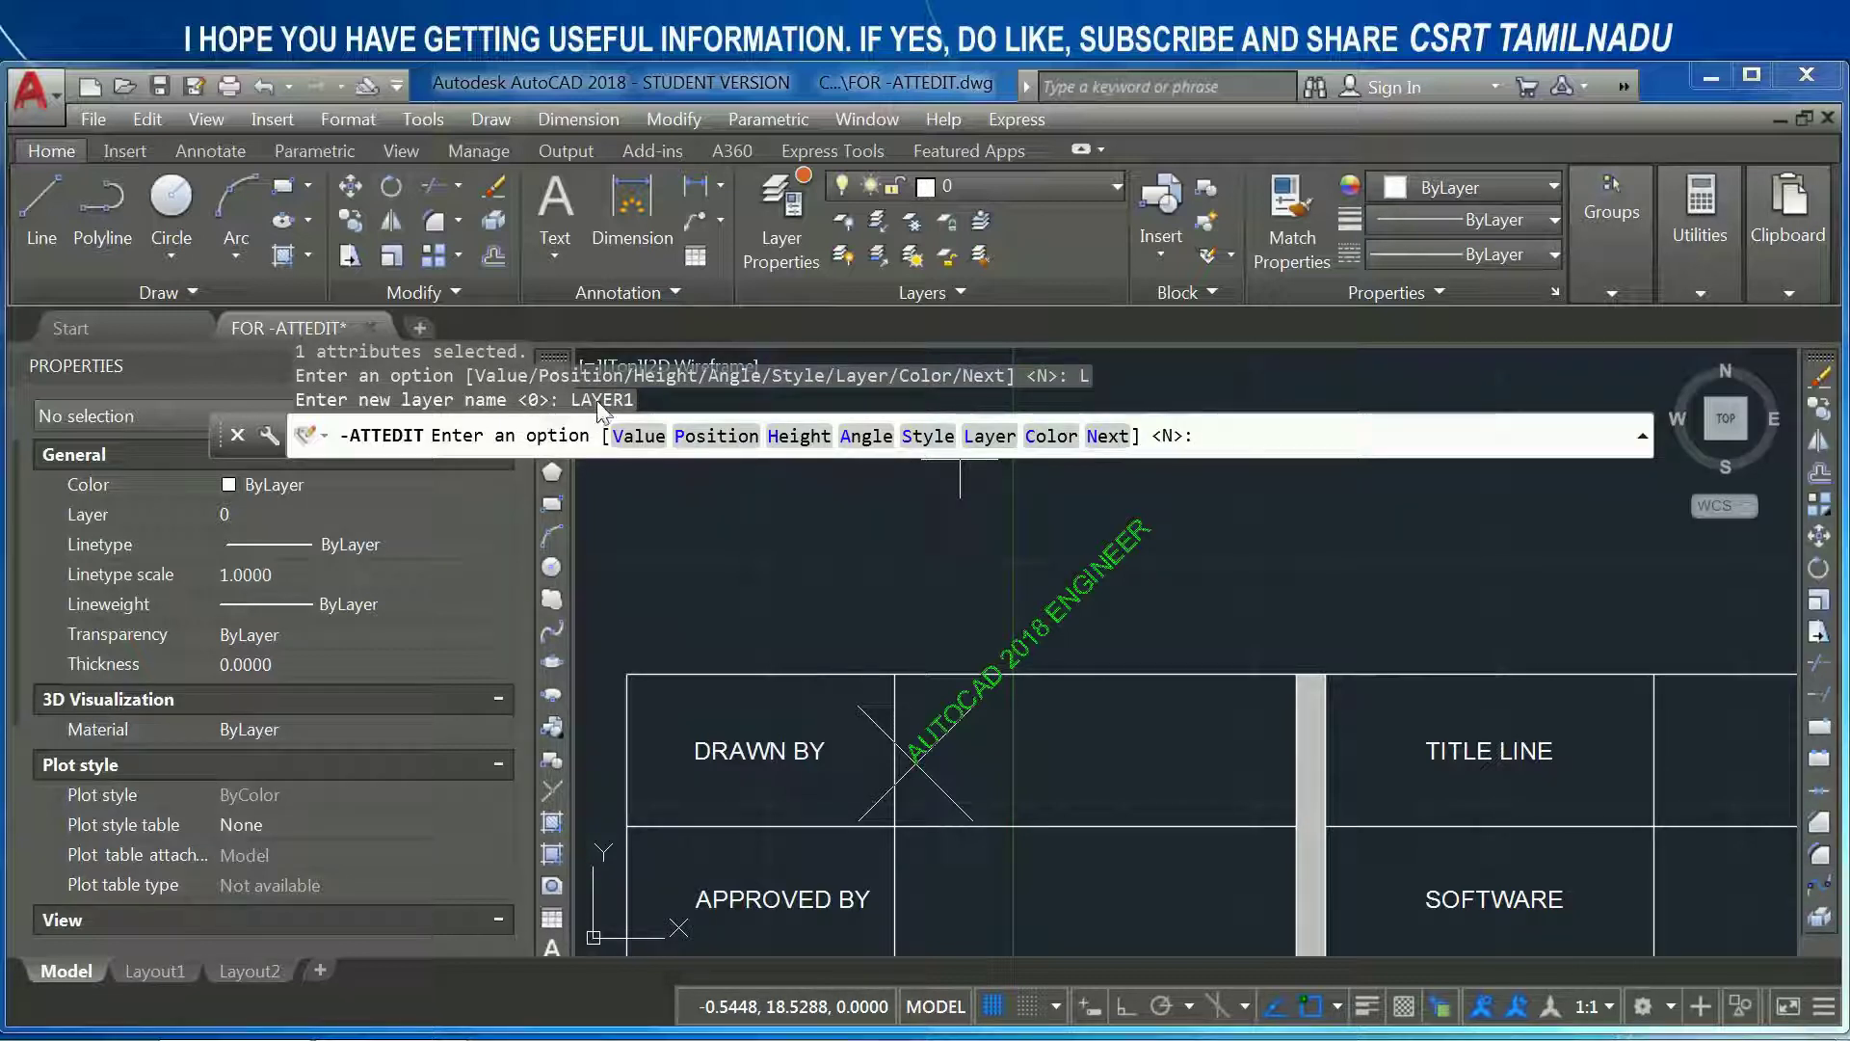
- Make the attribute text red with true colour 255,0,0
left_click(1052, 438)
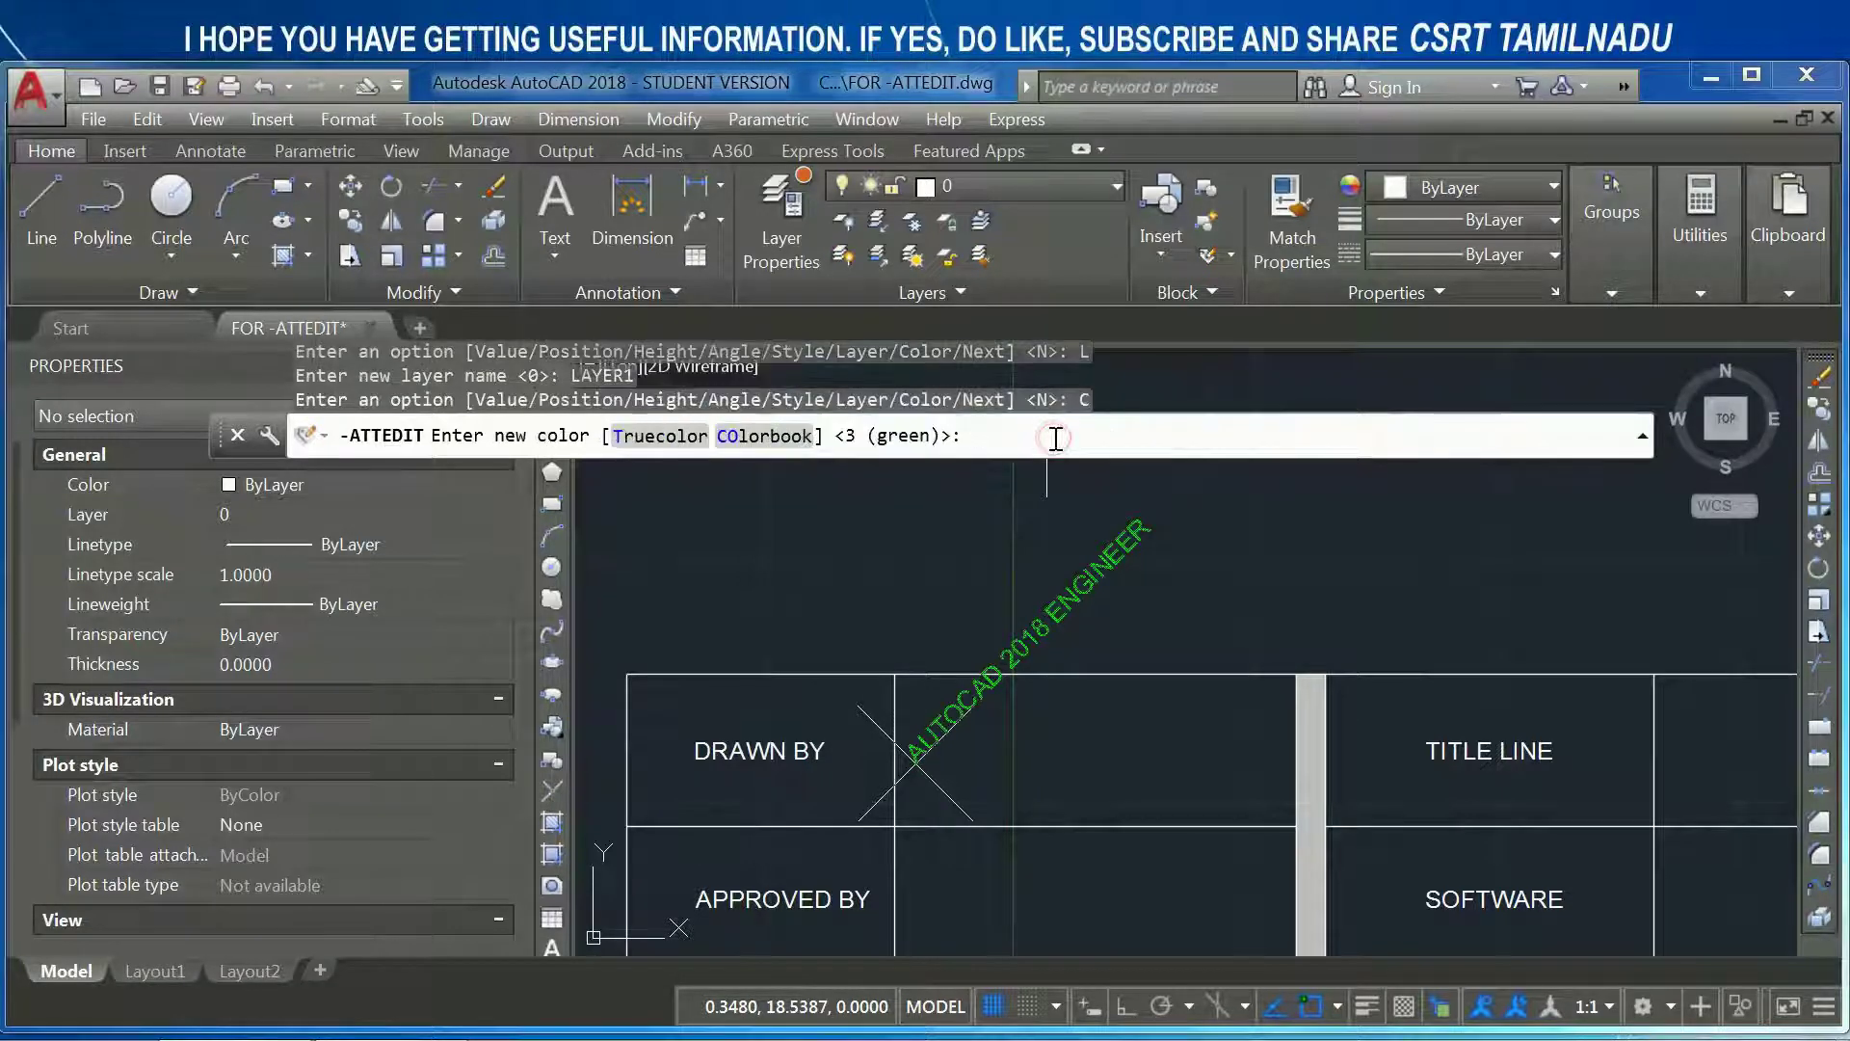
left_click(665, 437)
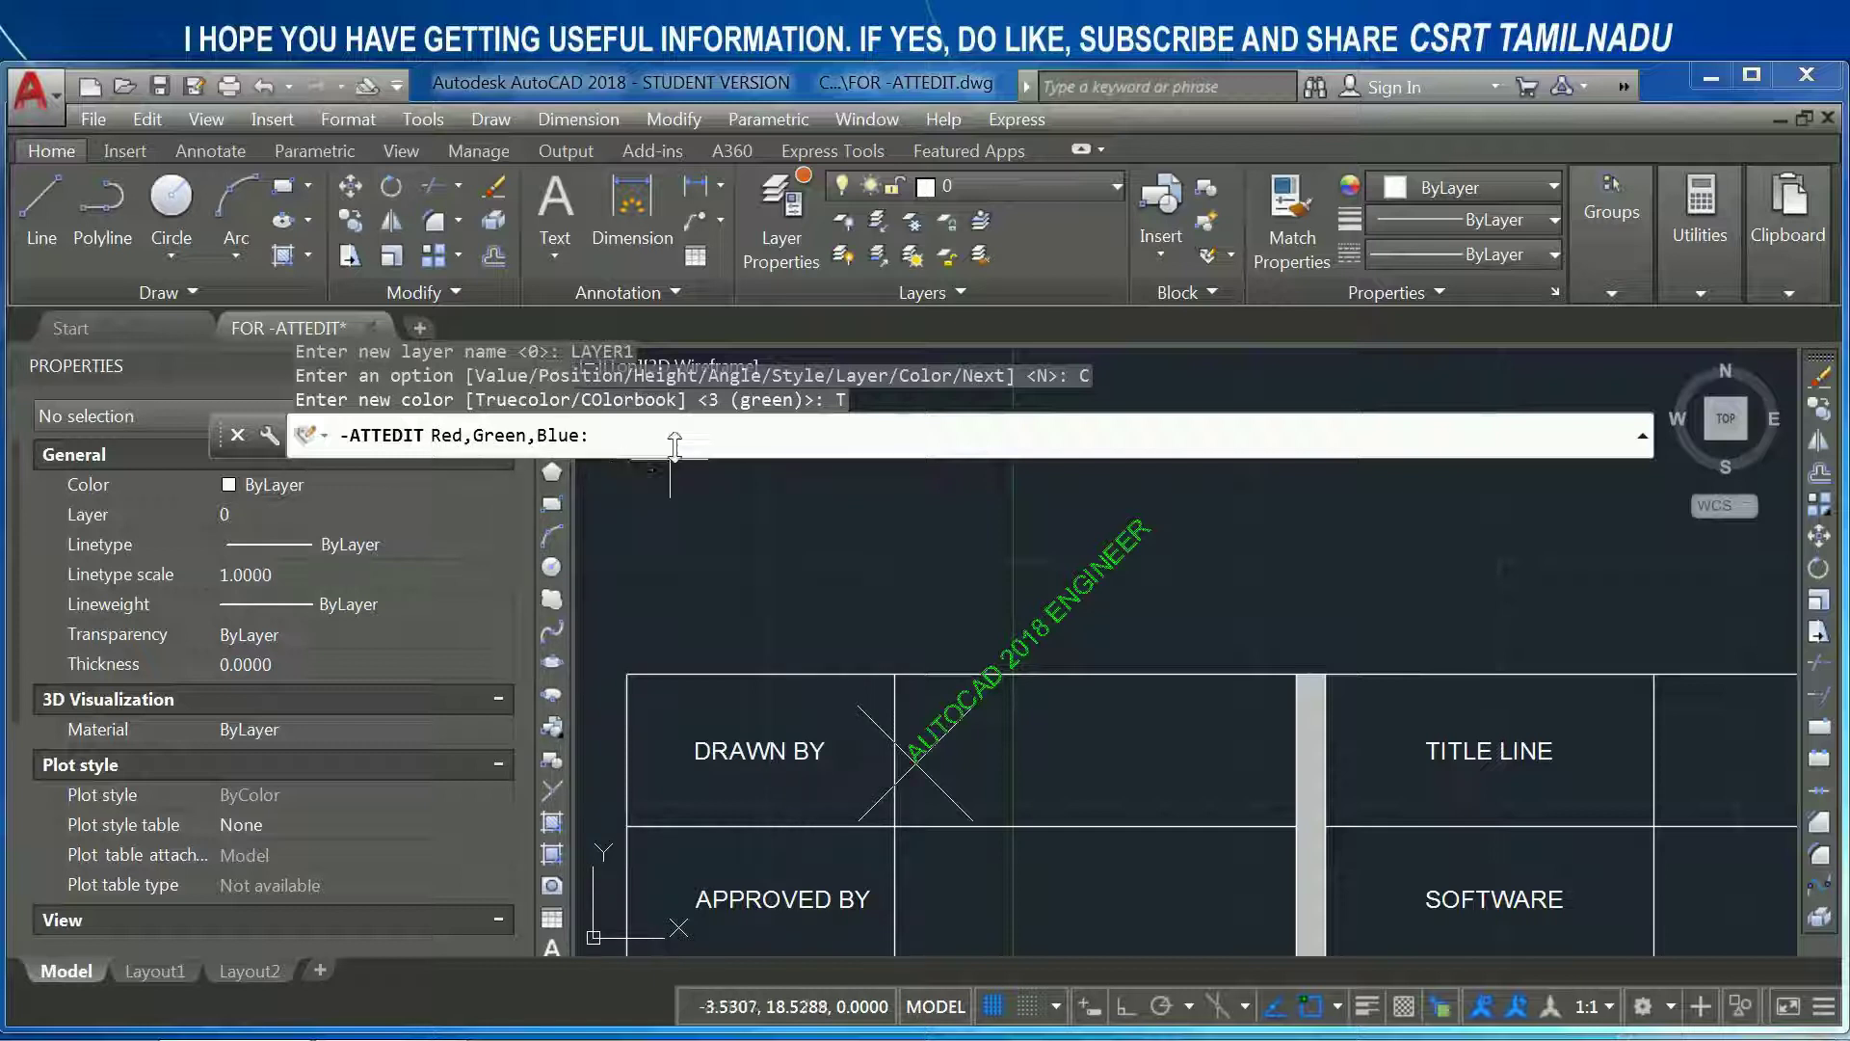
type("255,0,0")
key("Return")
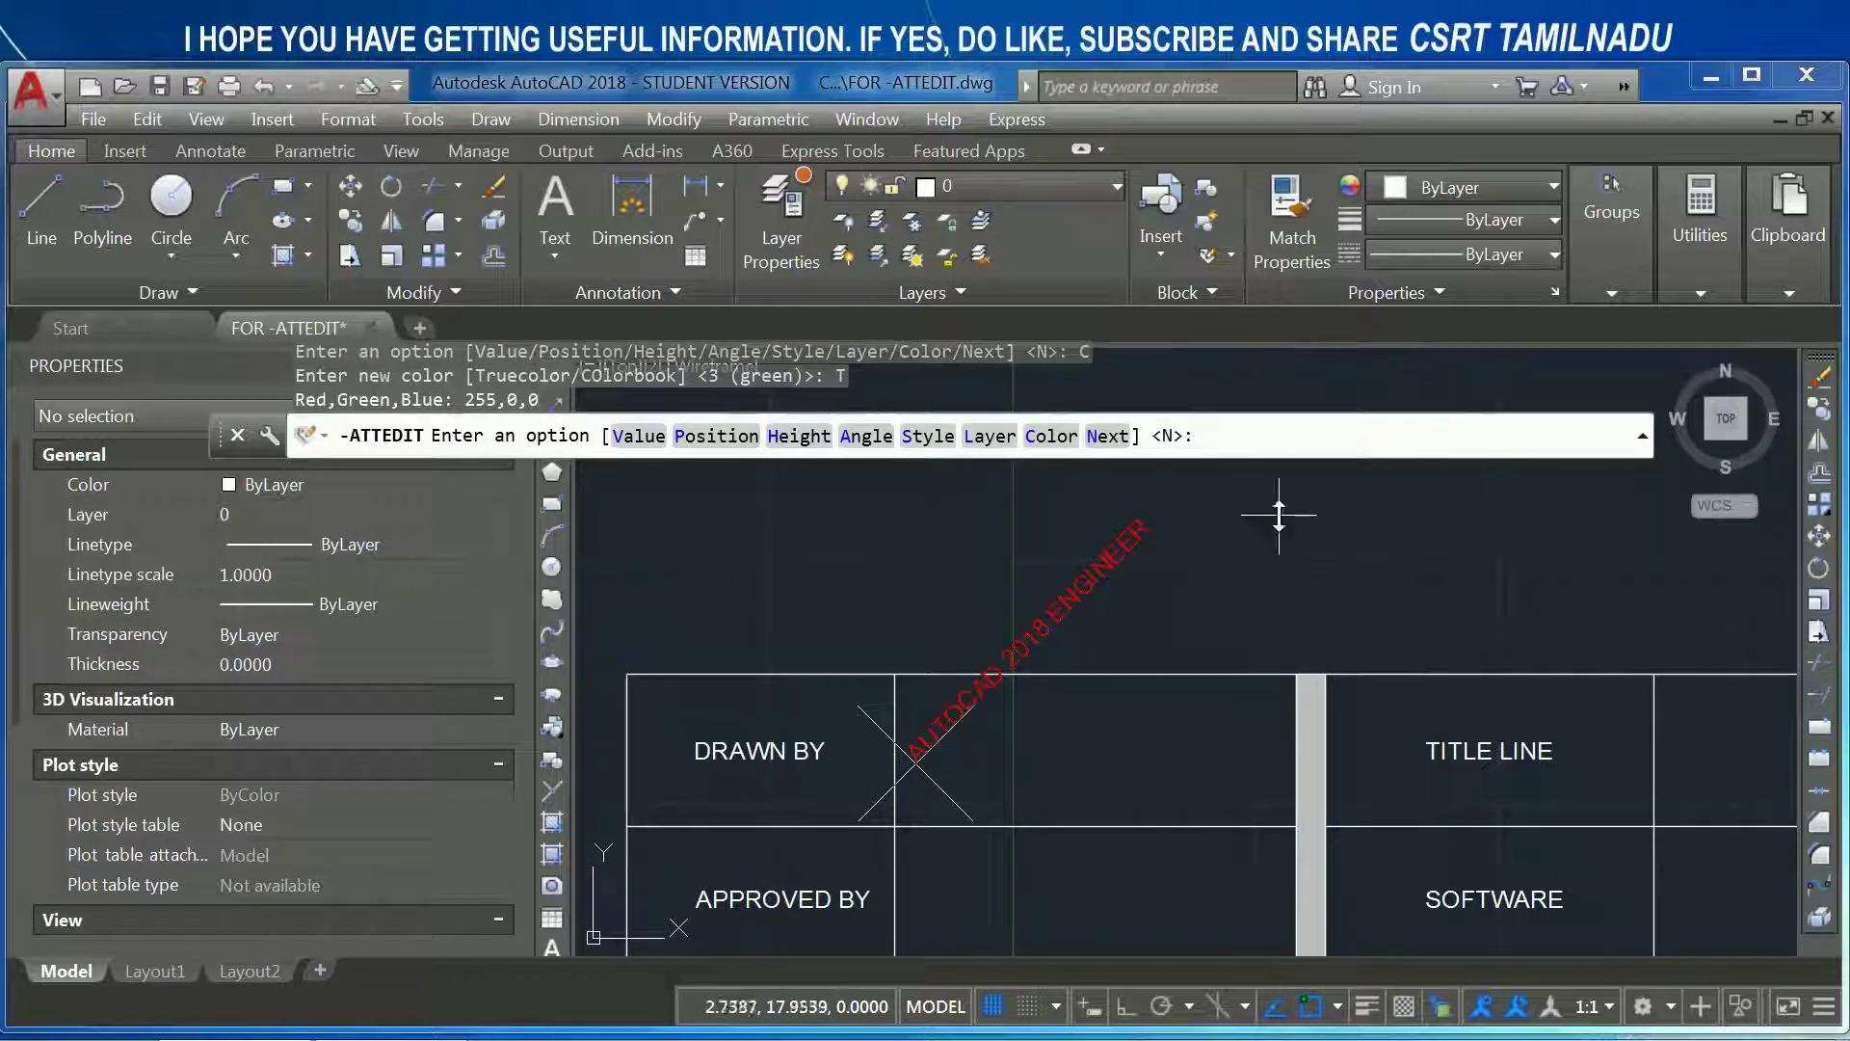
- Give the attribute colour RAL 1000 from the RAL CLASSIC book, then rerun -ATTEDIT with ATTE
left_click(1051, 439)
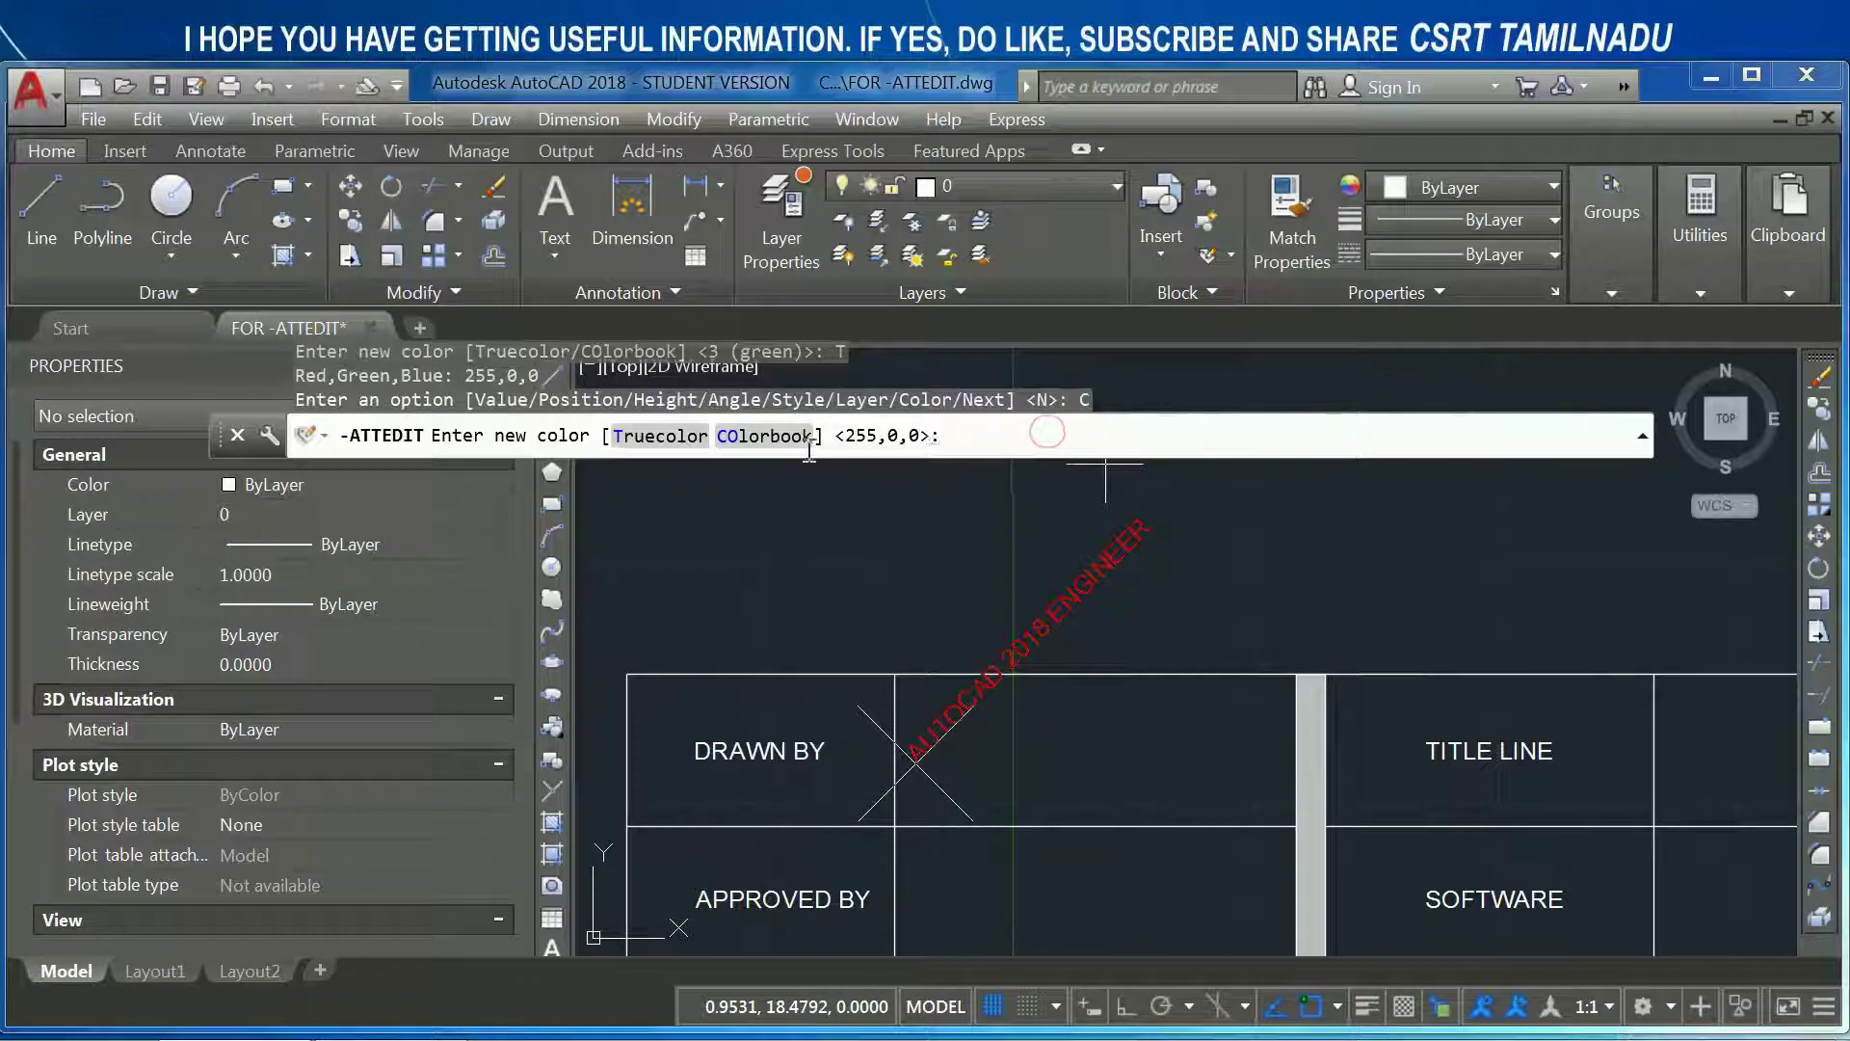
left_click(766, 442)
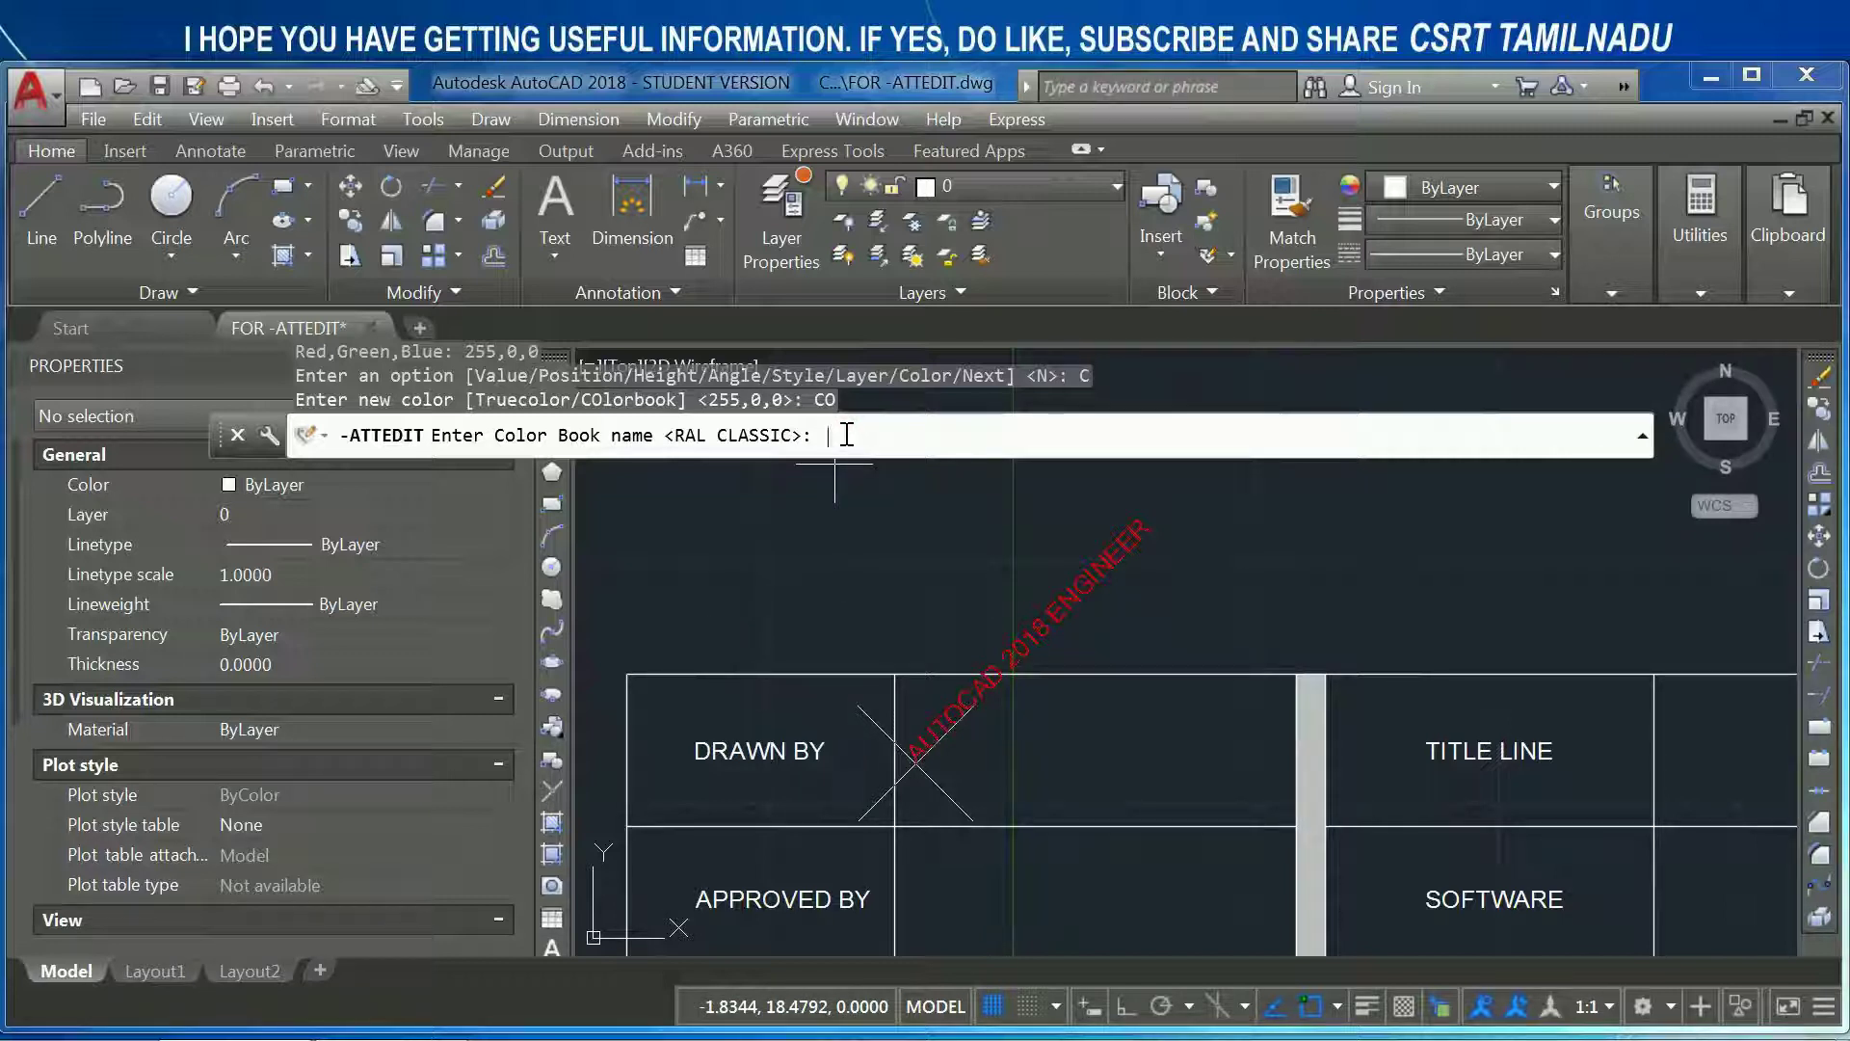
type("L CLASSIC")
key("Return")
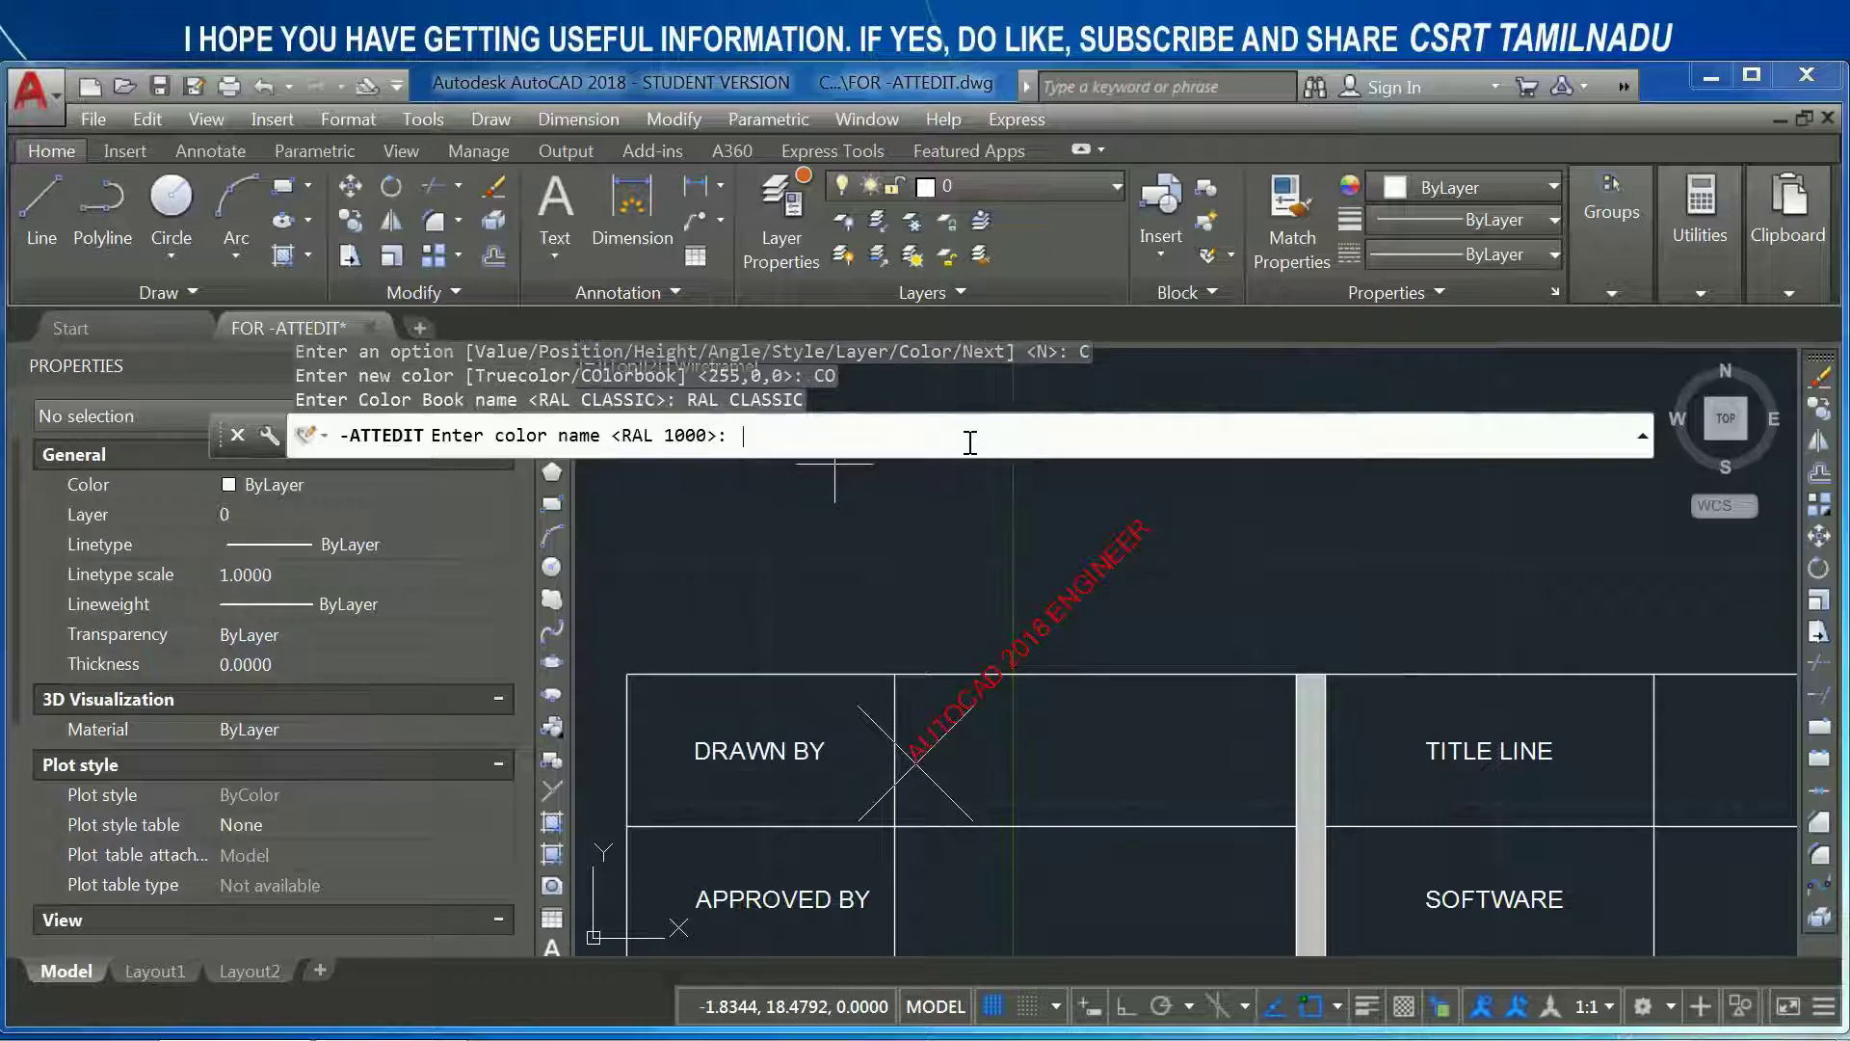
type("RAL 1000")
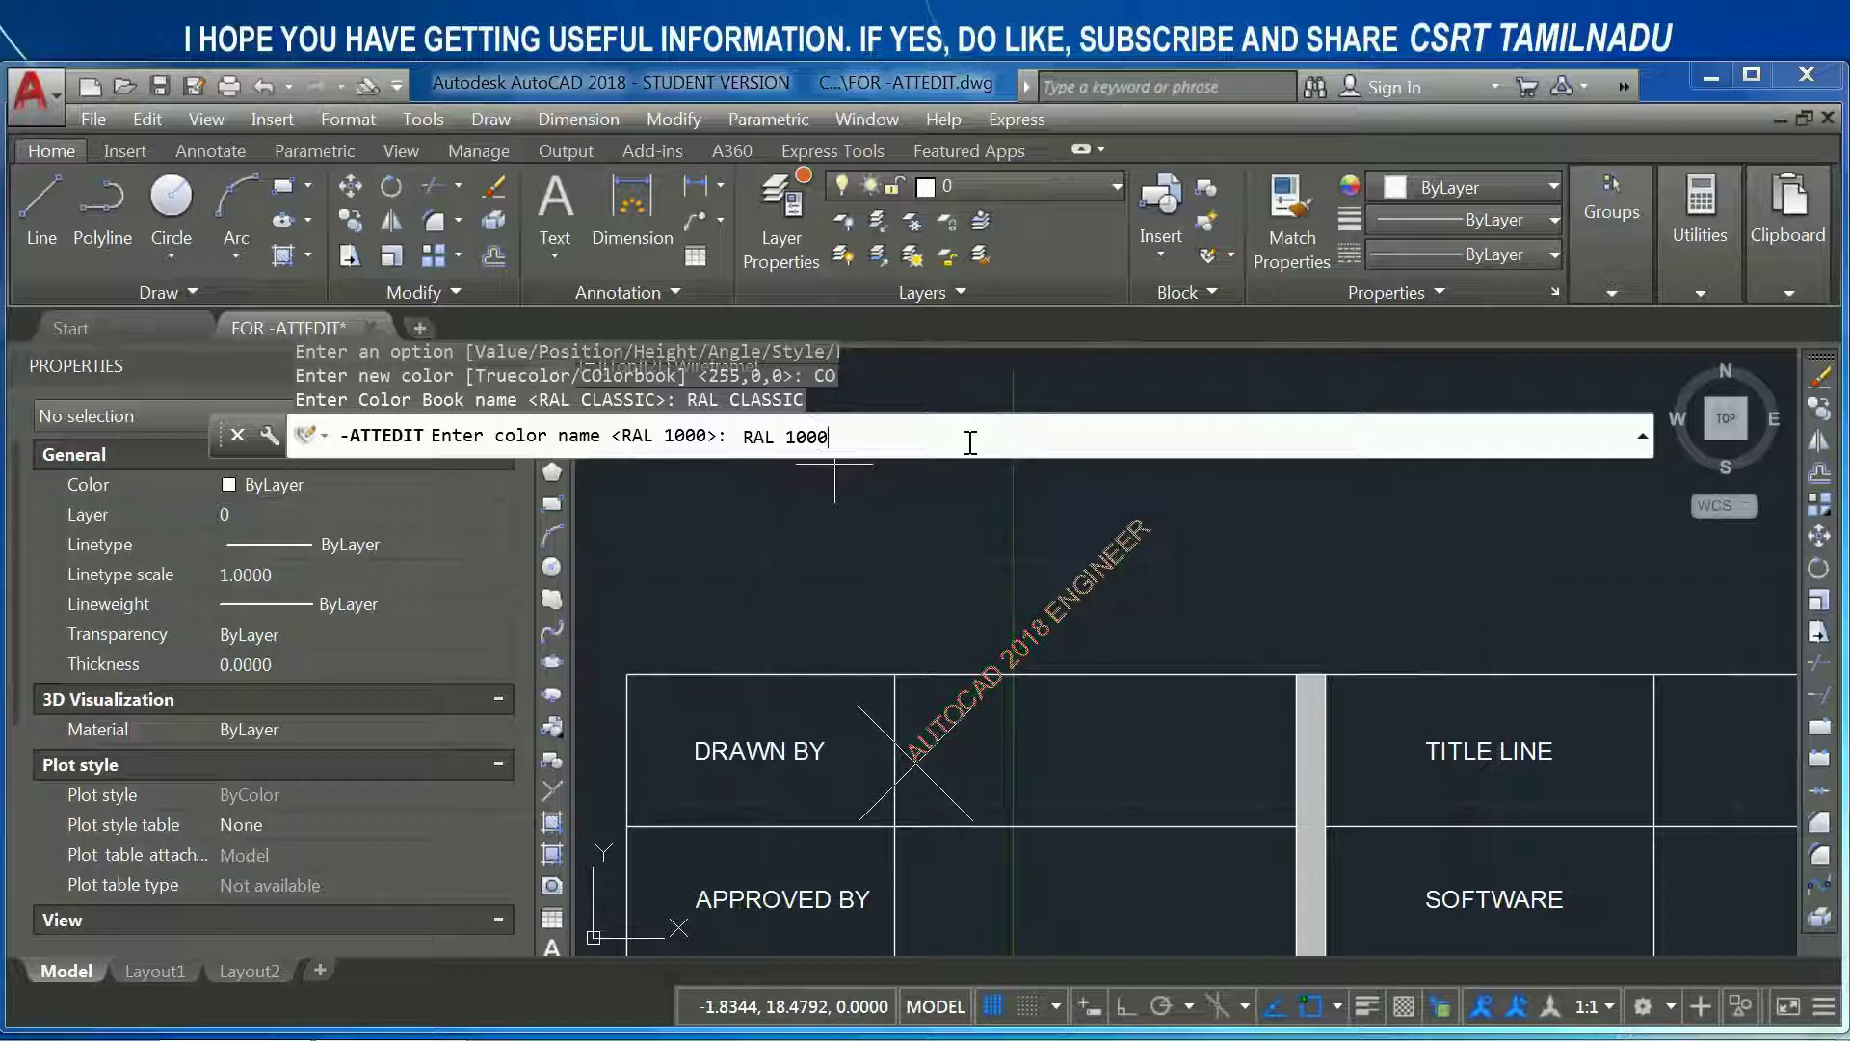
key("Return")
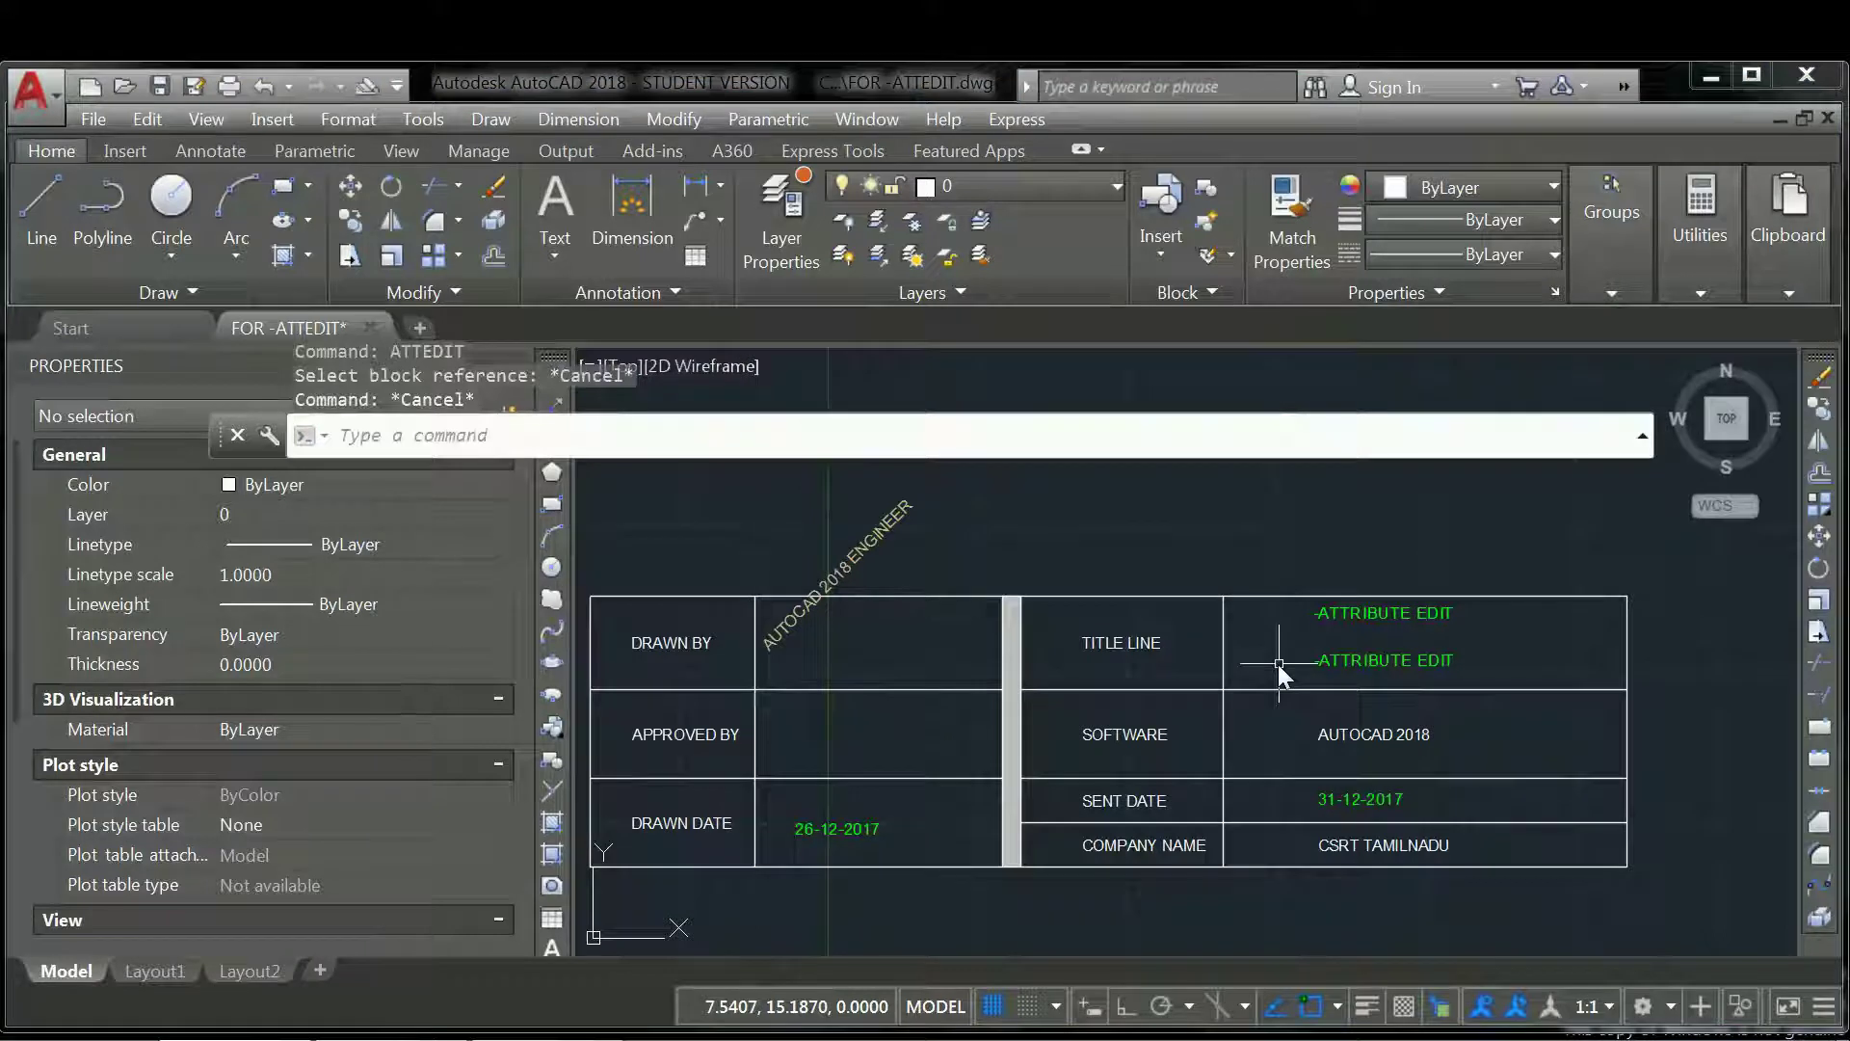
type("ATTE")
key("Return")
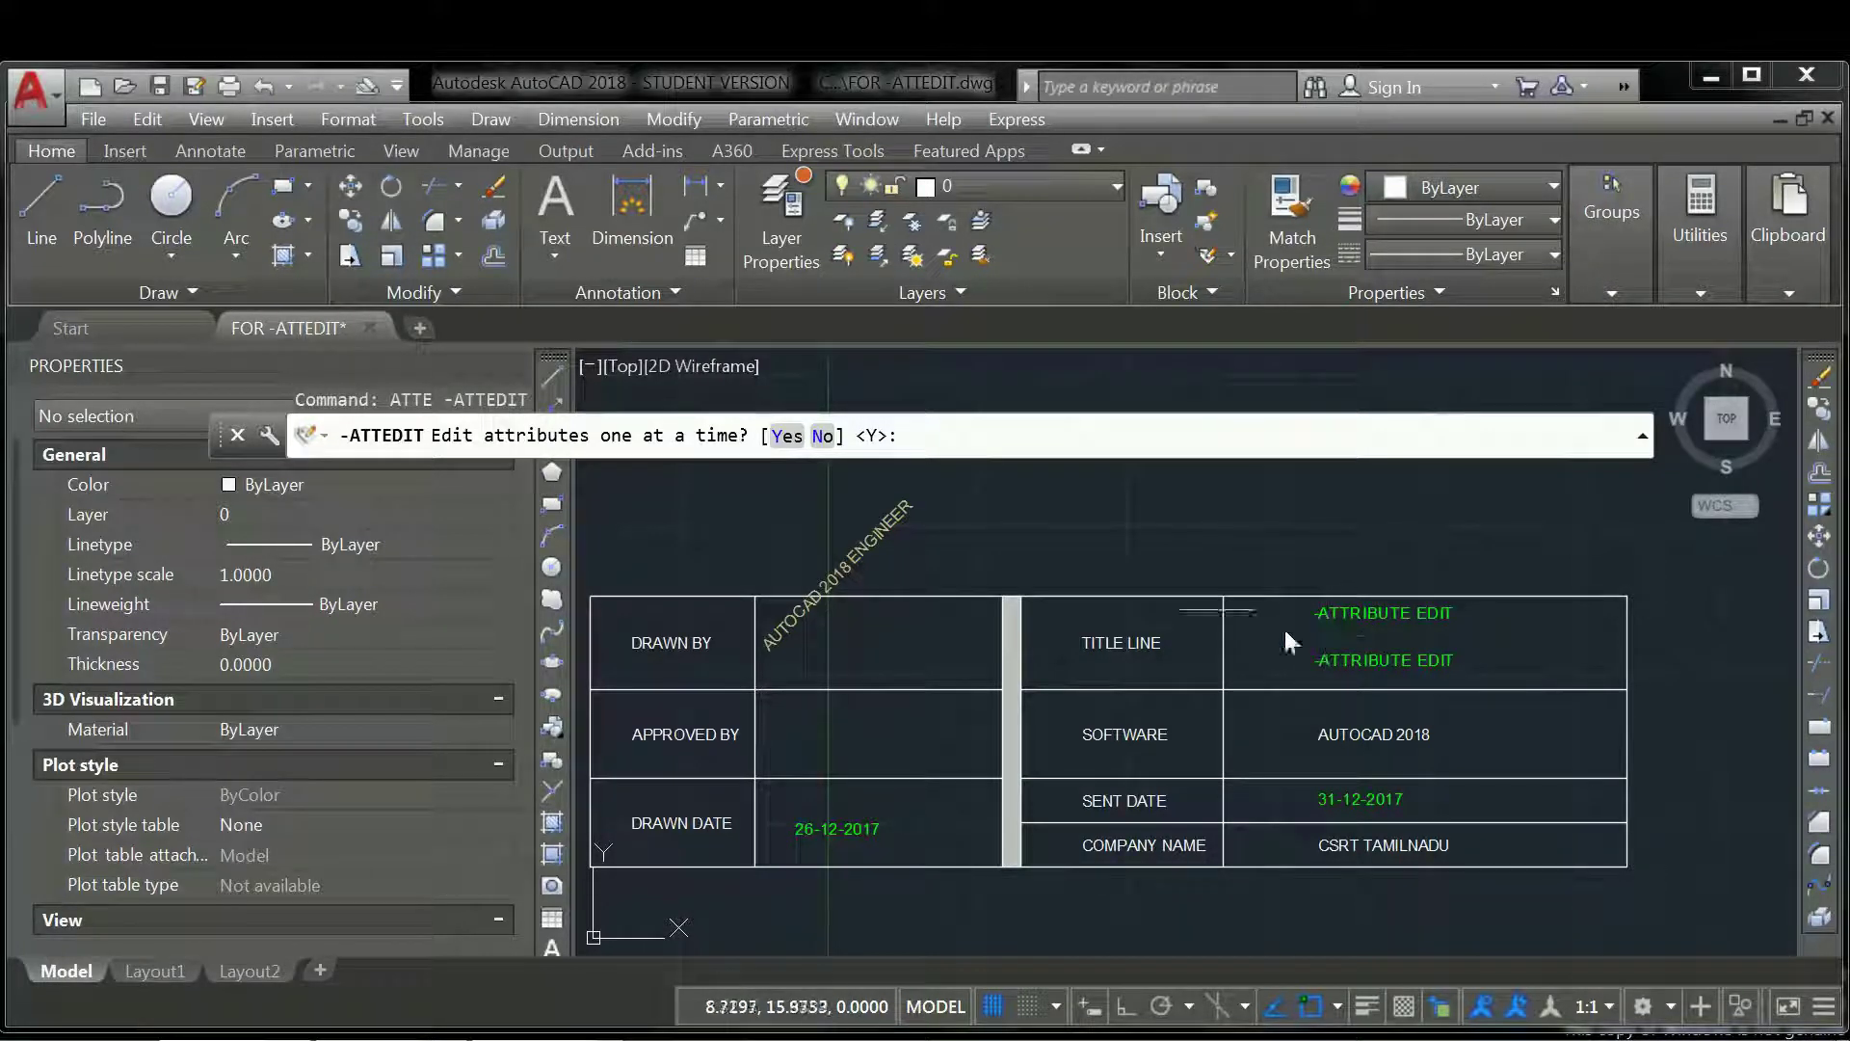
- Choose global editing of visible attributes only, limited to block TITLE BLOCK
left_click(822, 437)
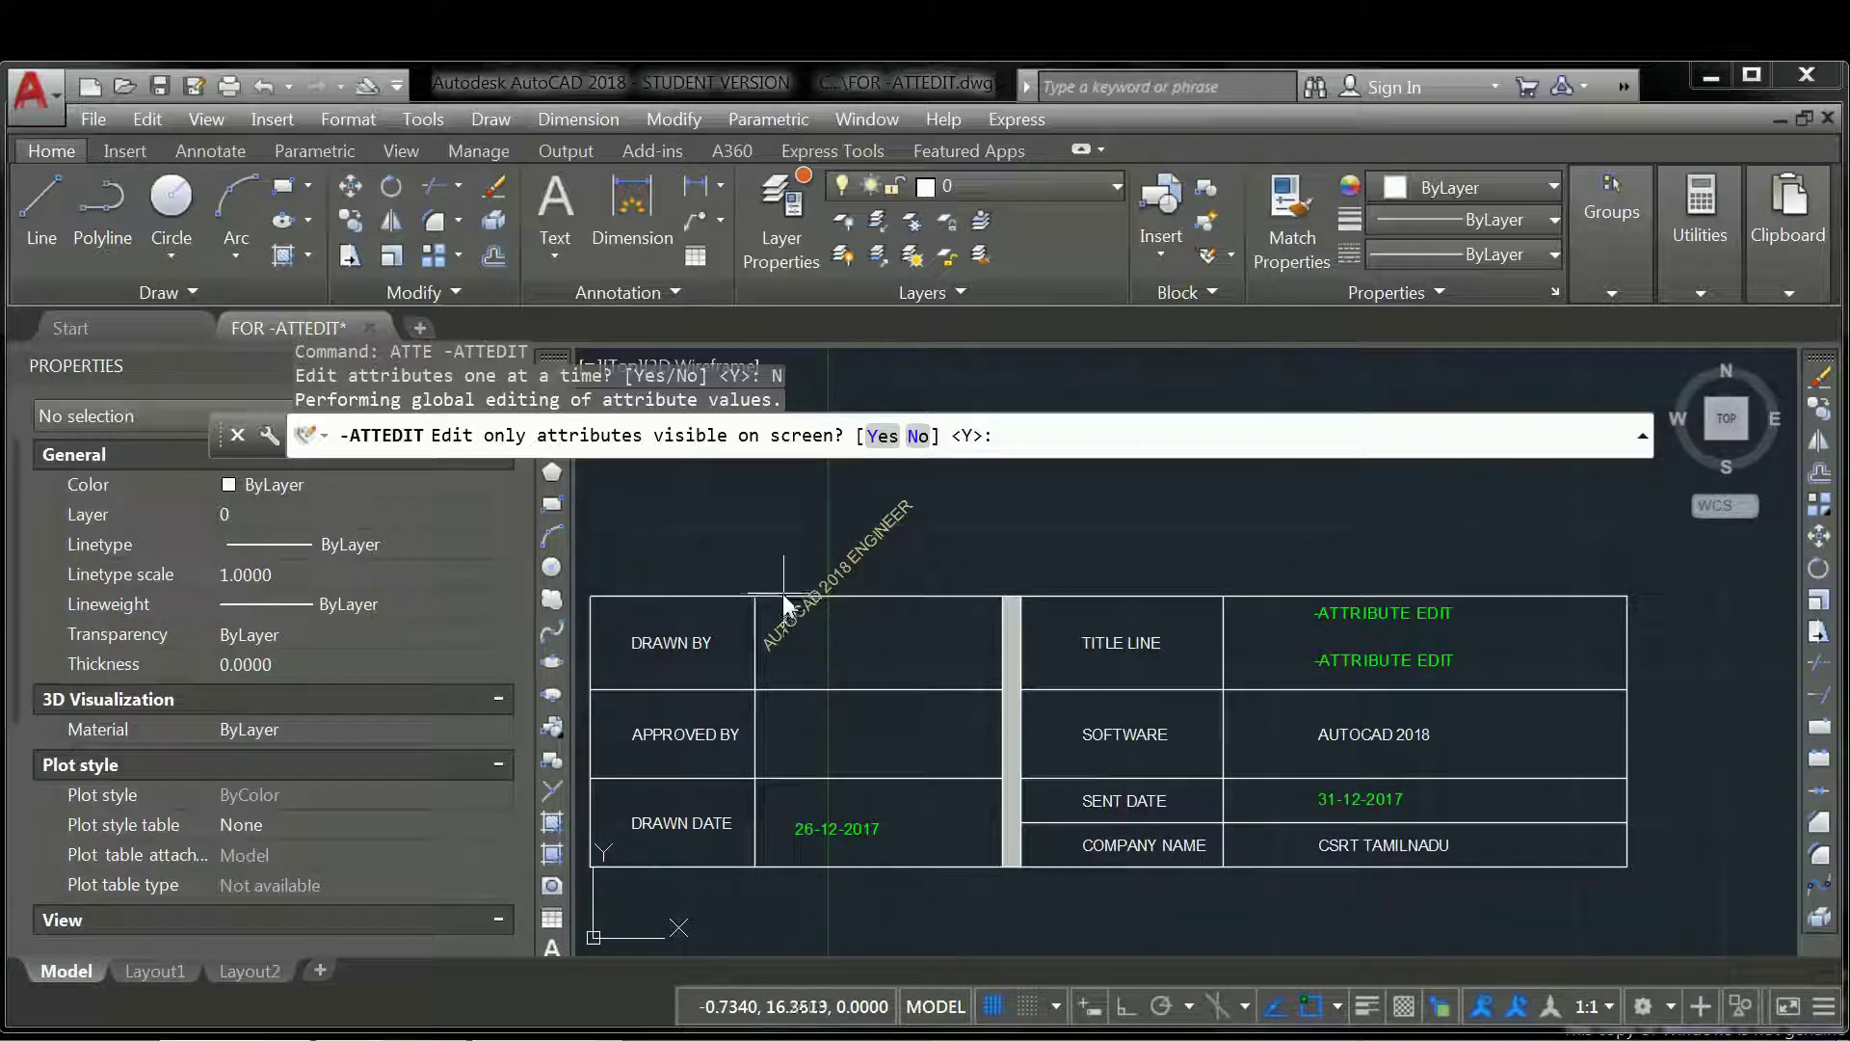
left_click(884, 437)
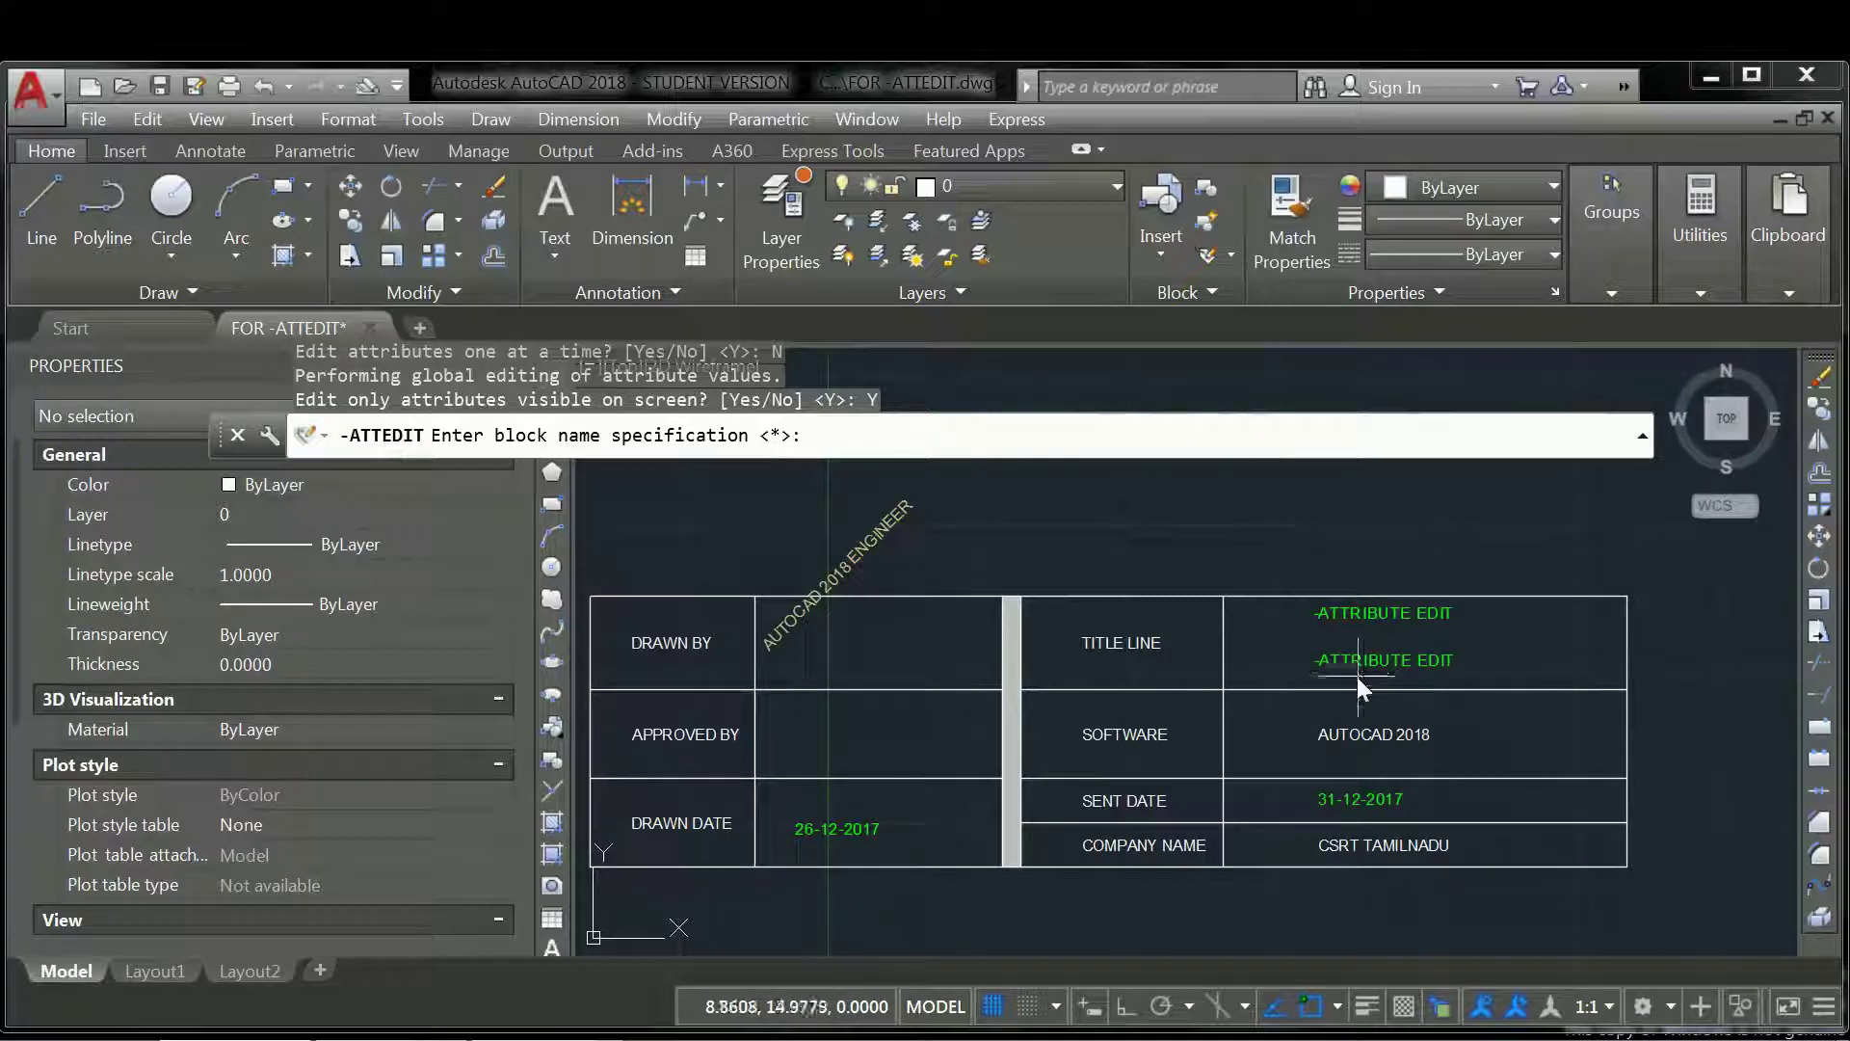
middle_click_drag(1500, 630, 1429, 648)
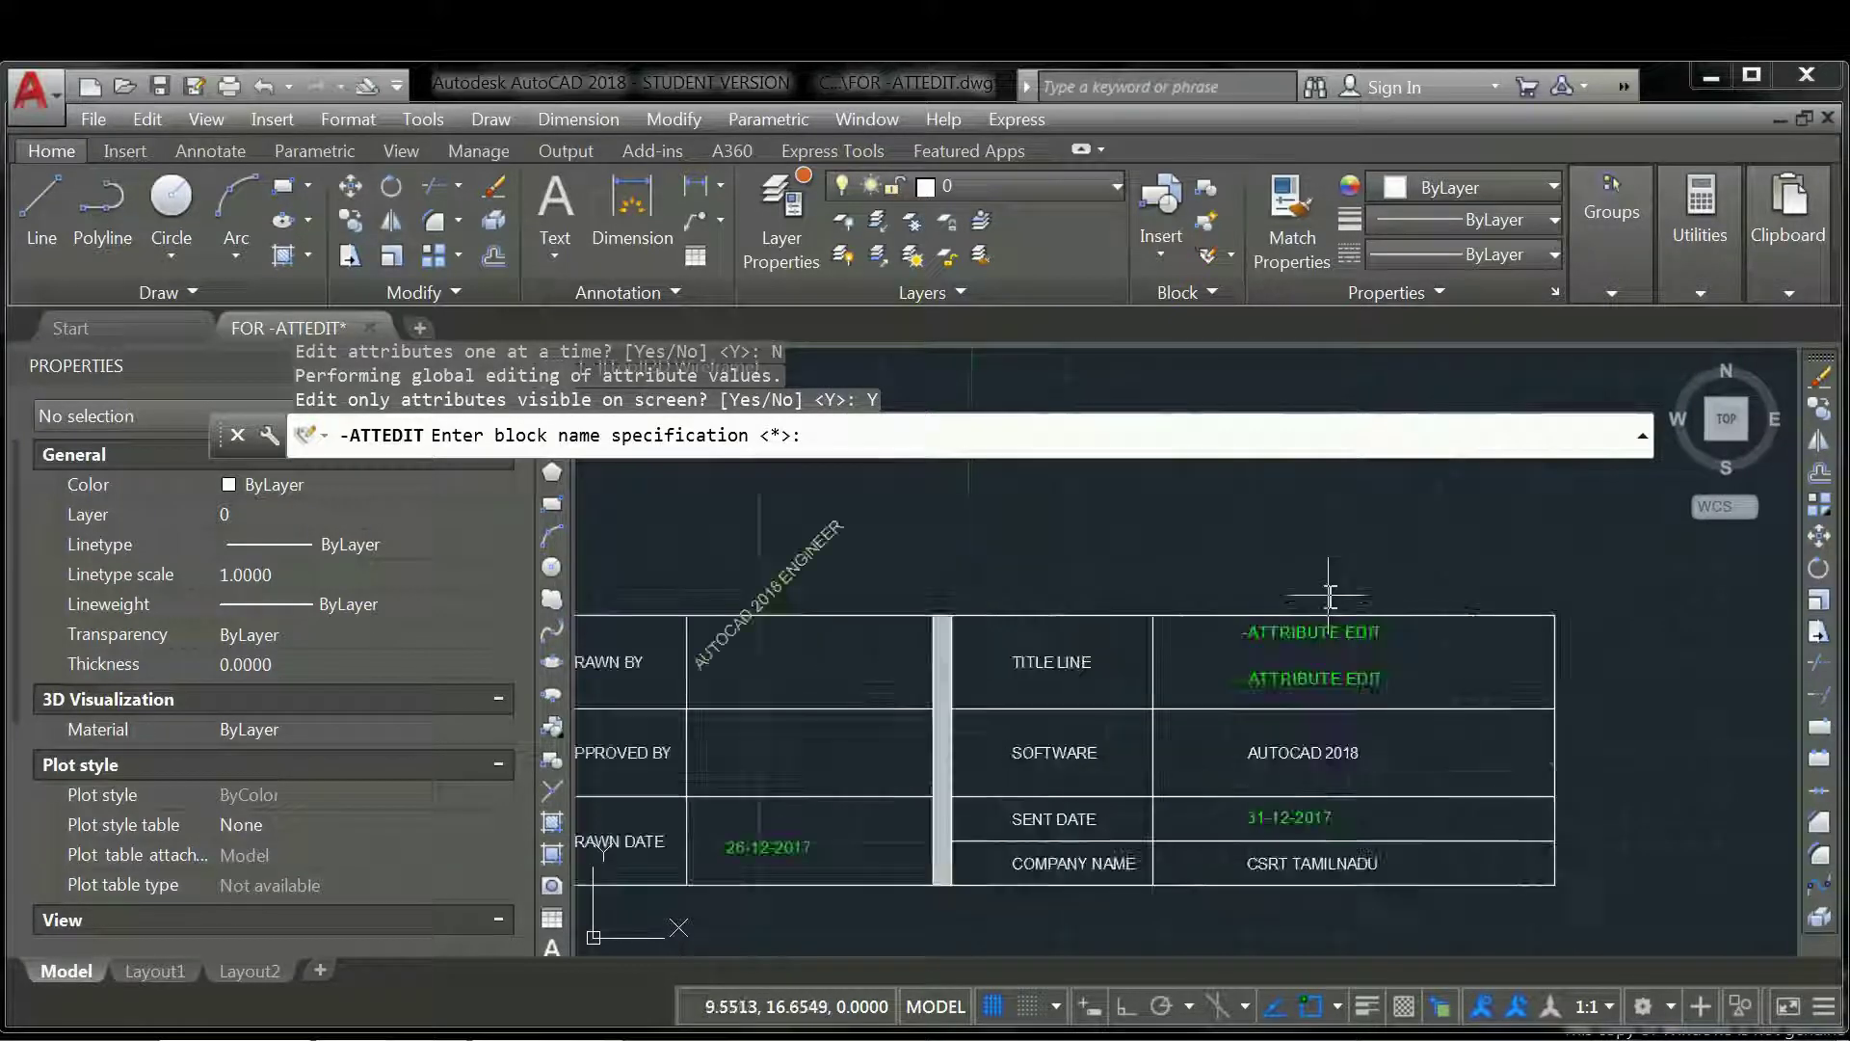
mouse_move(1161, 593)
middle_mouse_down()
mouse_move(1160, 641)
mouse_move(1076, 597)
middle_mouse_up()
type("ITLE BLOCK")
key("Return")
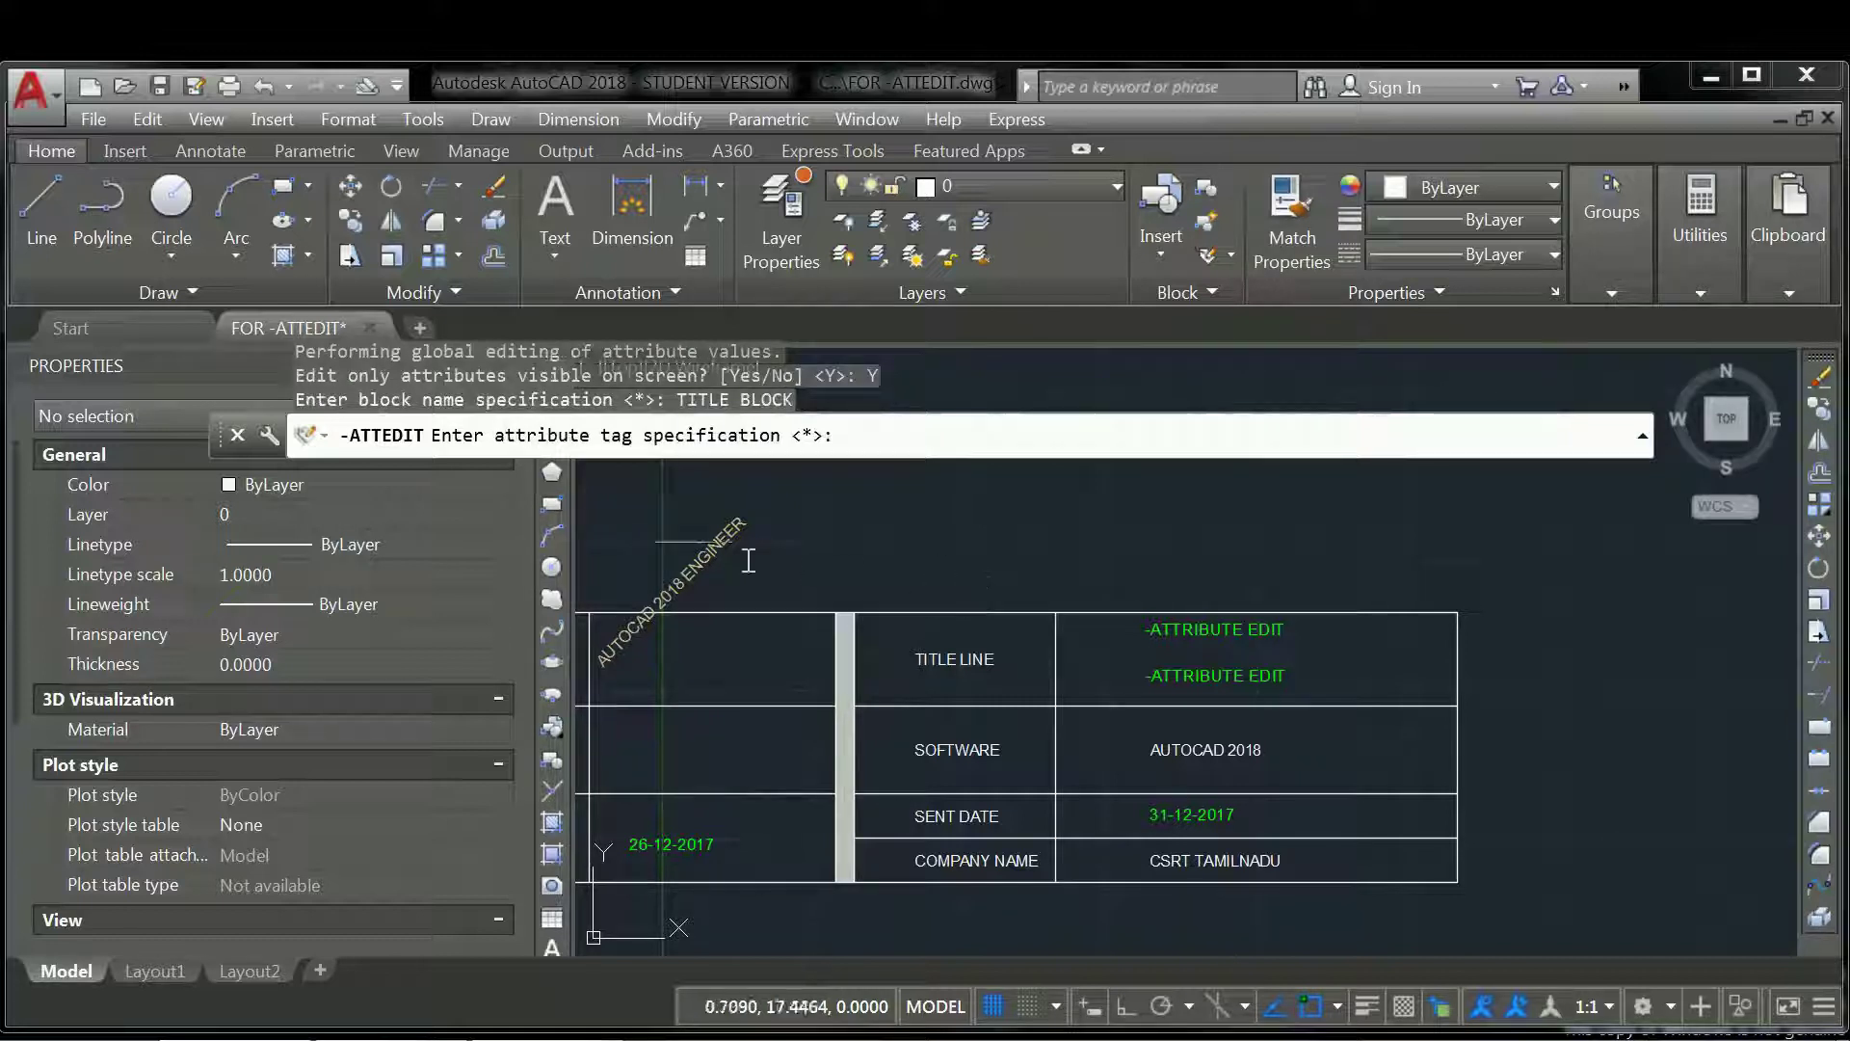
- Filter the edit to tag TITLE with value -ATTRIBUTE EDIT
scroll(1250, 651, "up", 2)
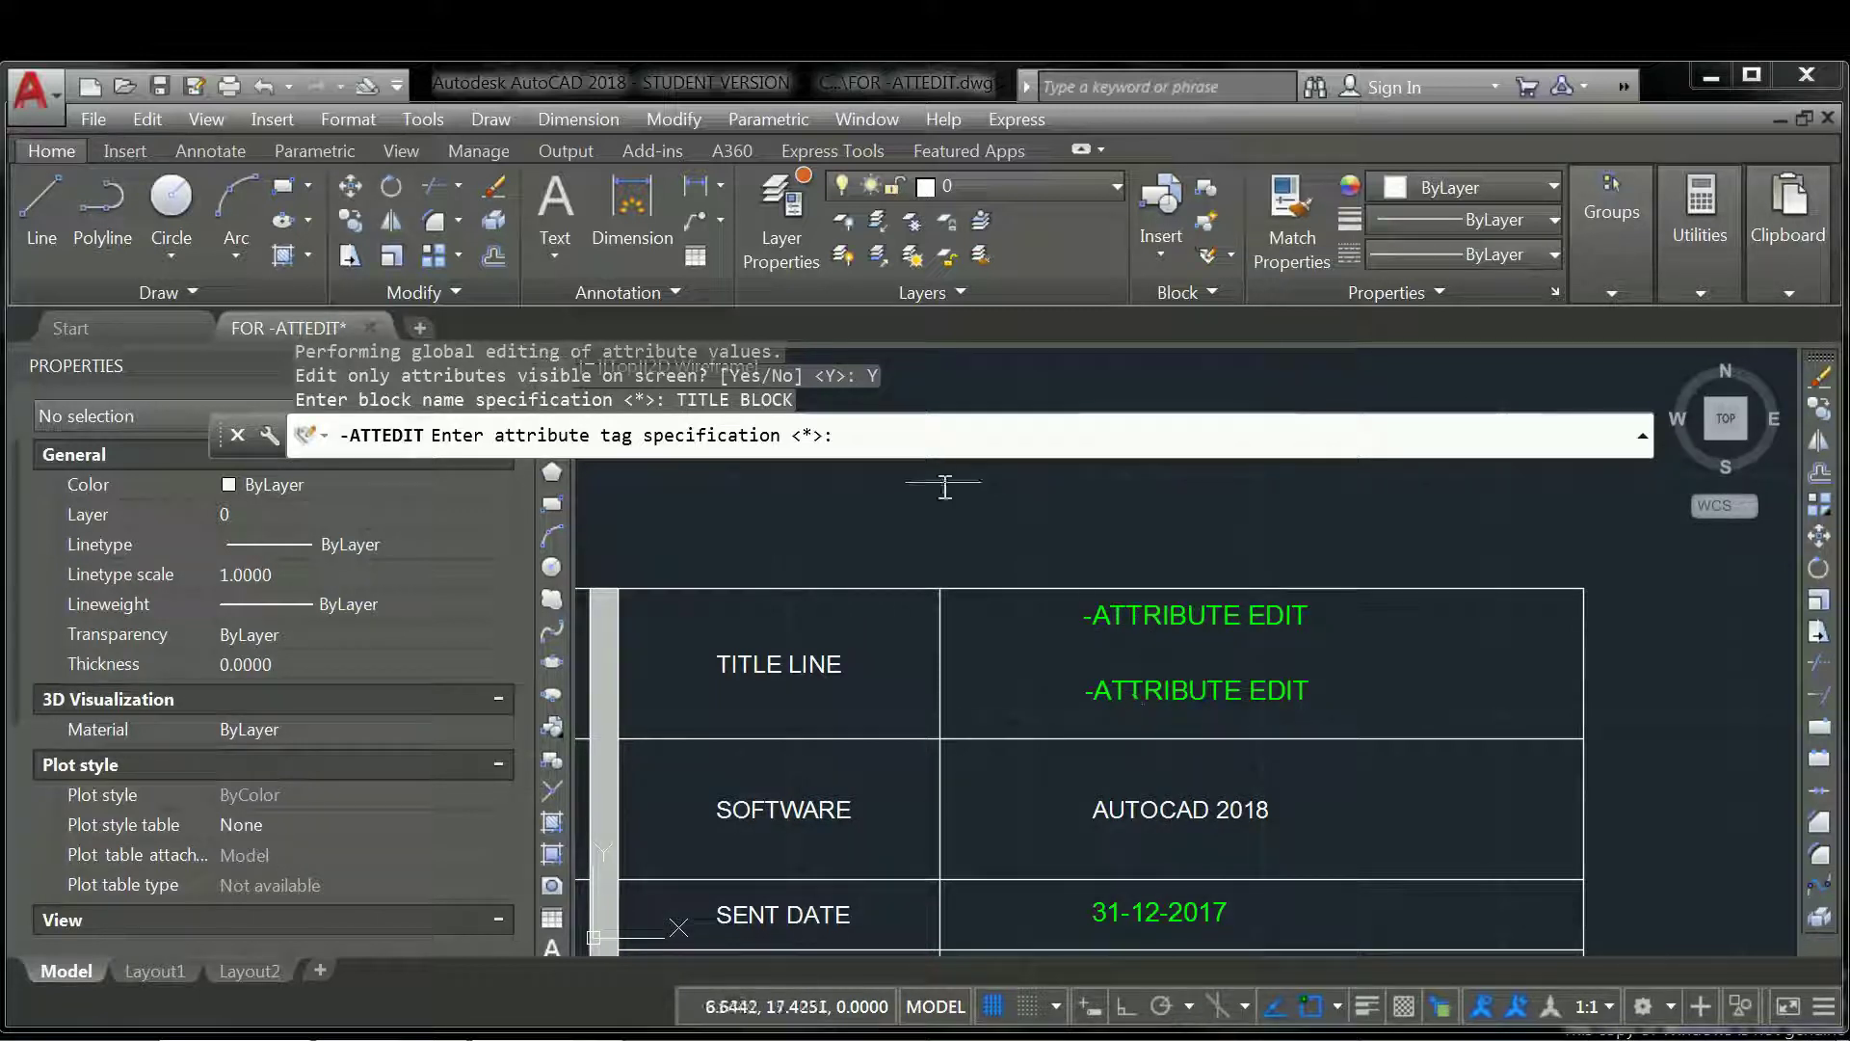
type("ITLE")
key("Return")
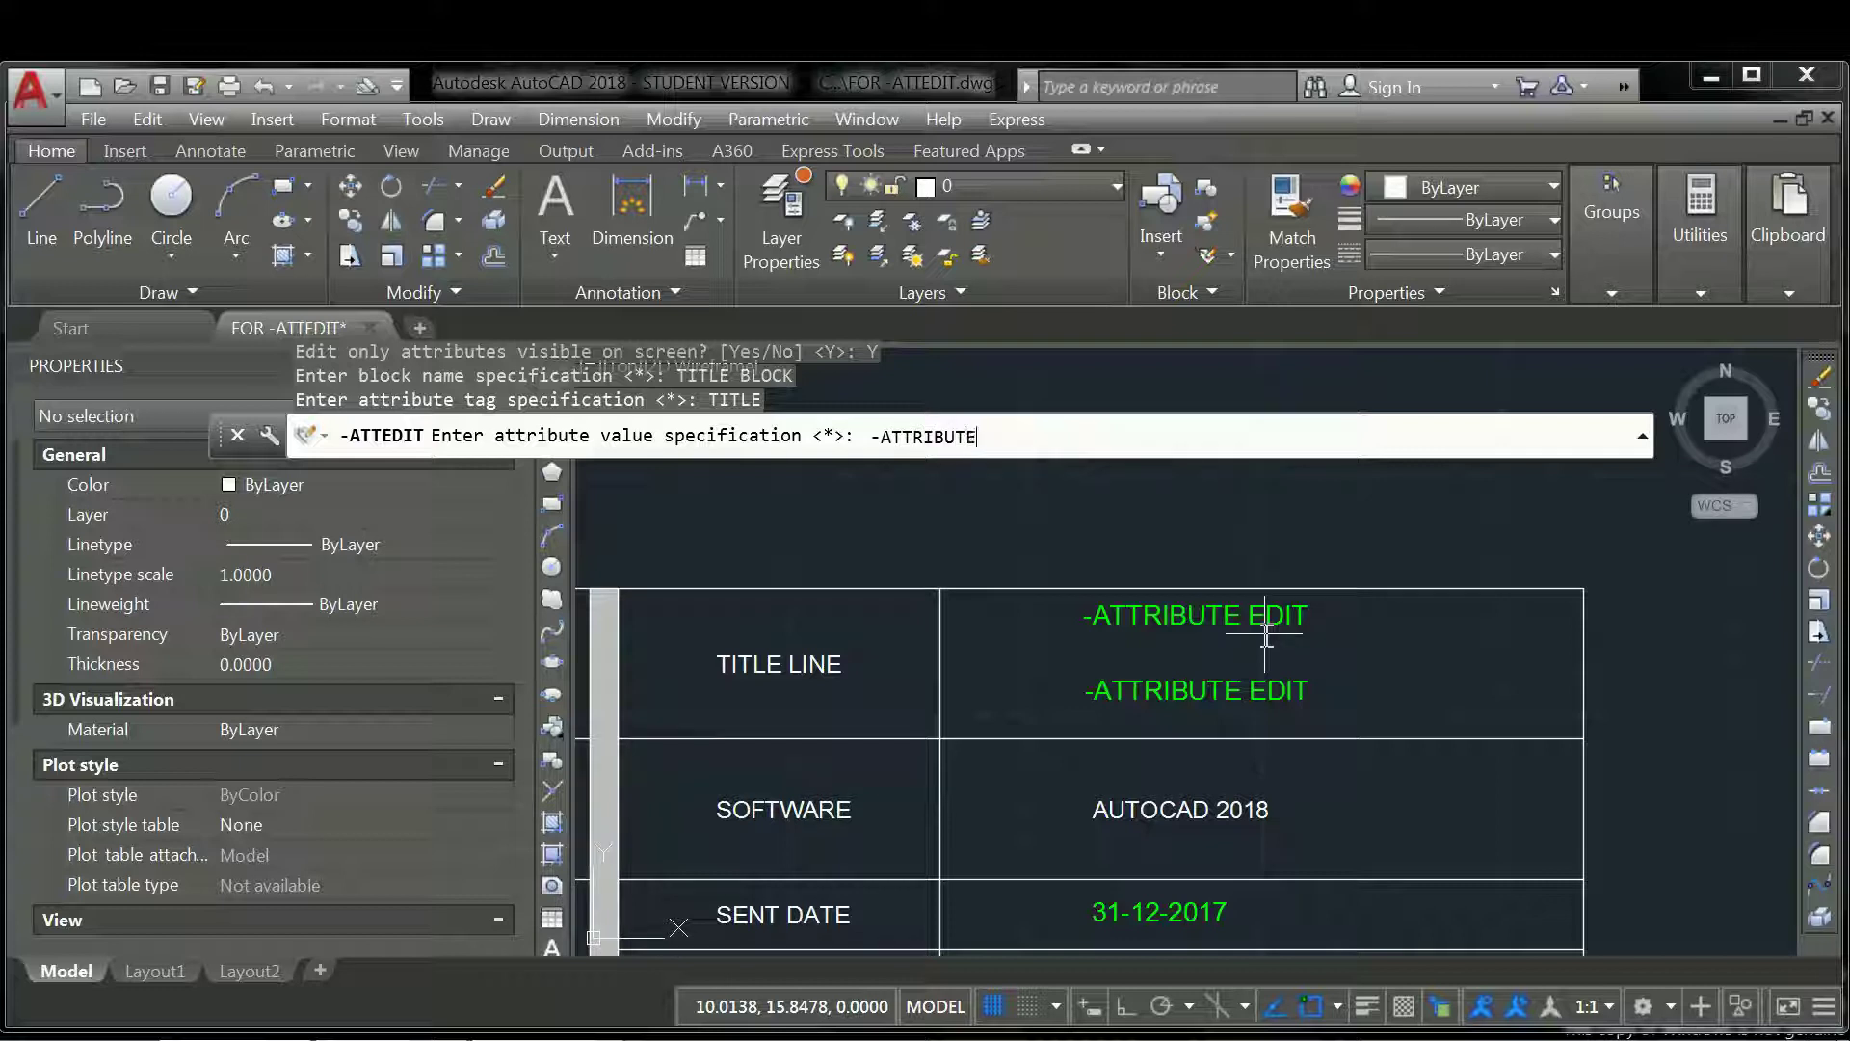
type("IT")
key("Return")
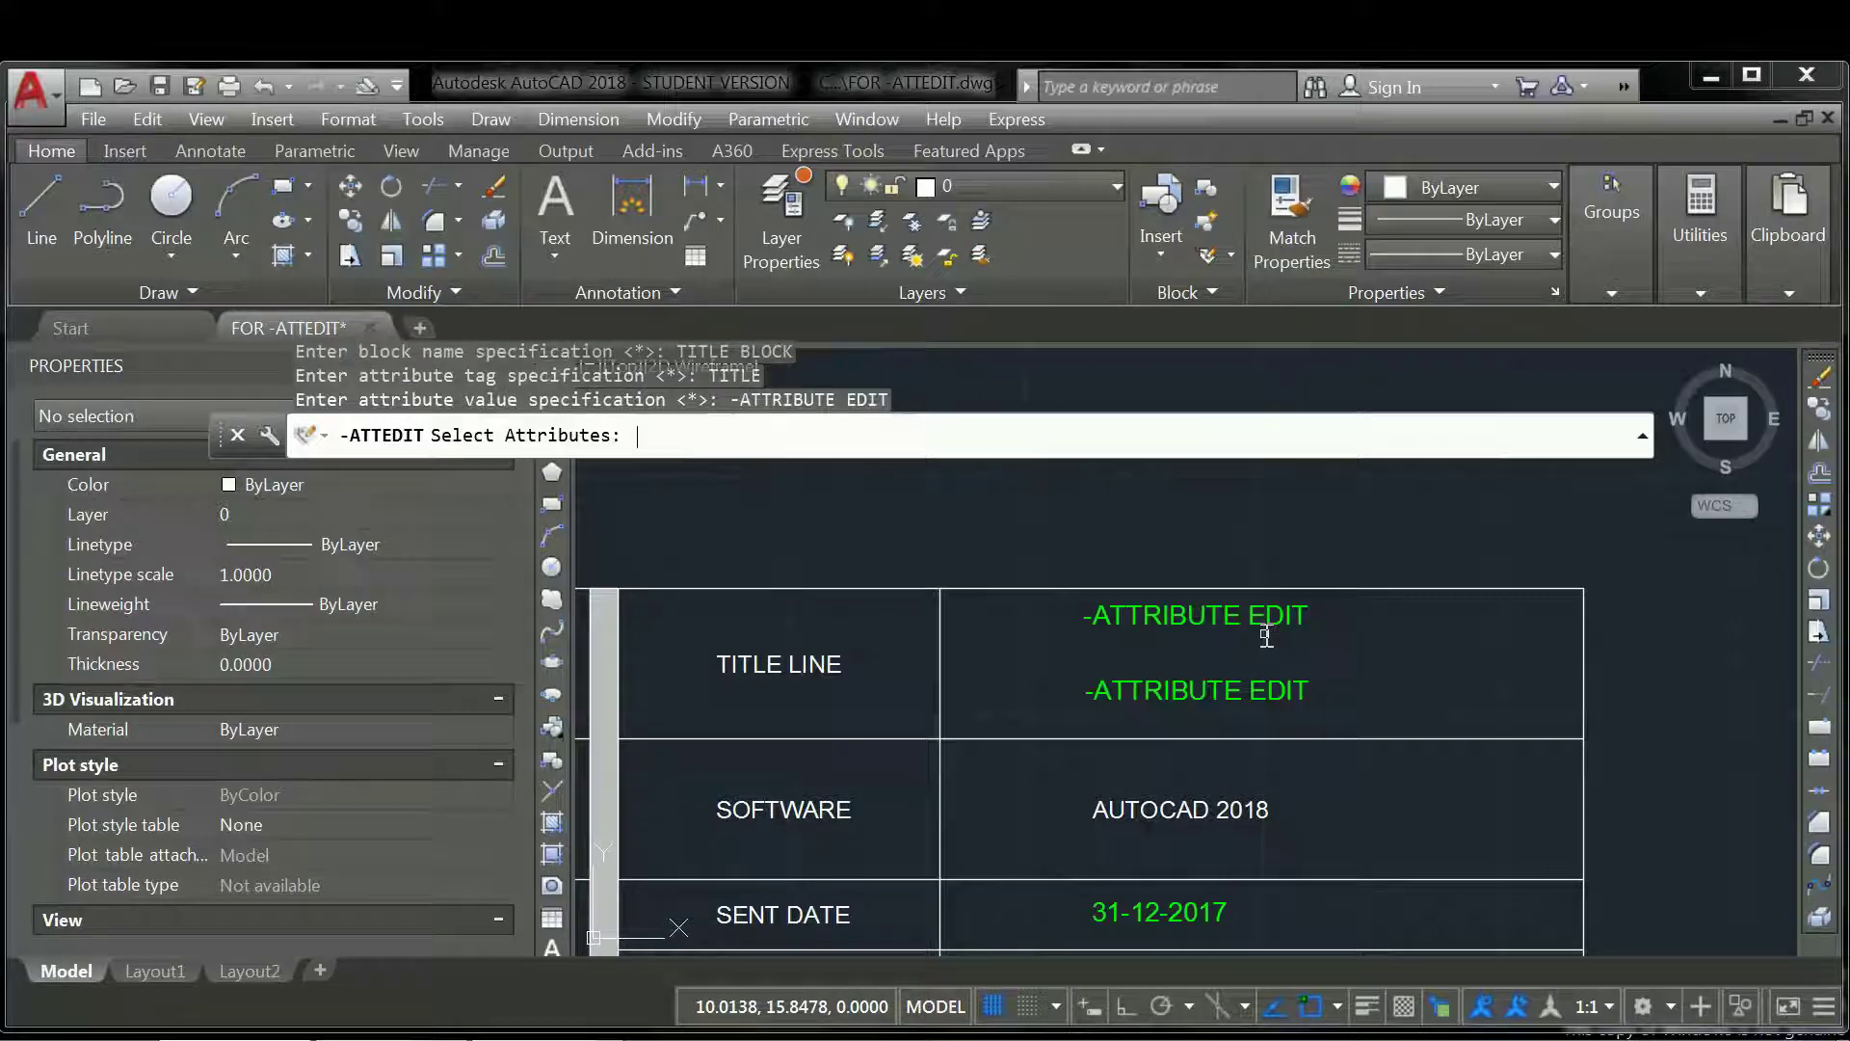
- Replace 'EDIT' with 'DEF' in both selected -ATTRIBUTE EDIT attributes, then end the command
left_click(1187, 618)
left_click(1177, 696)
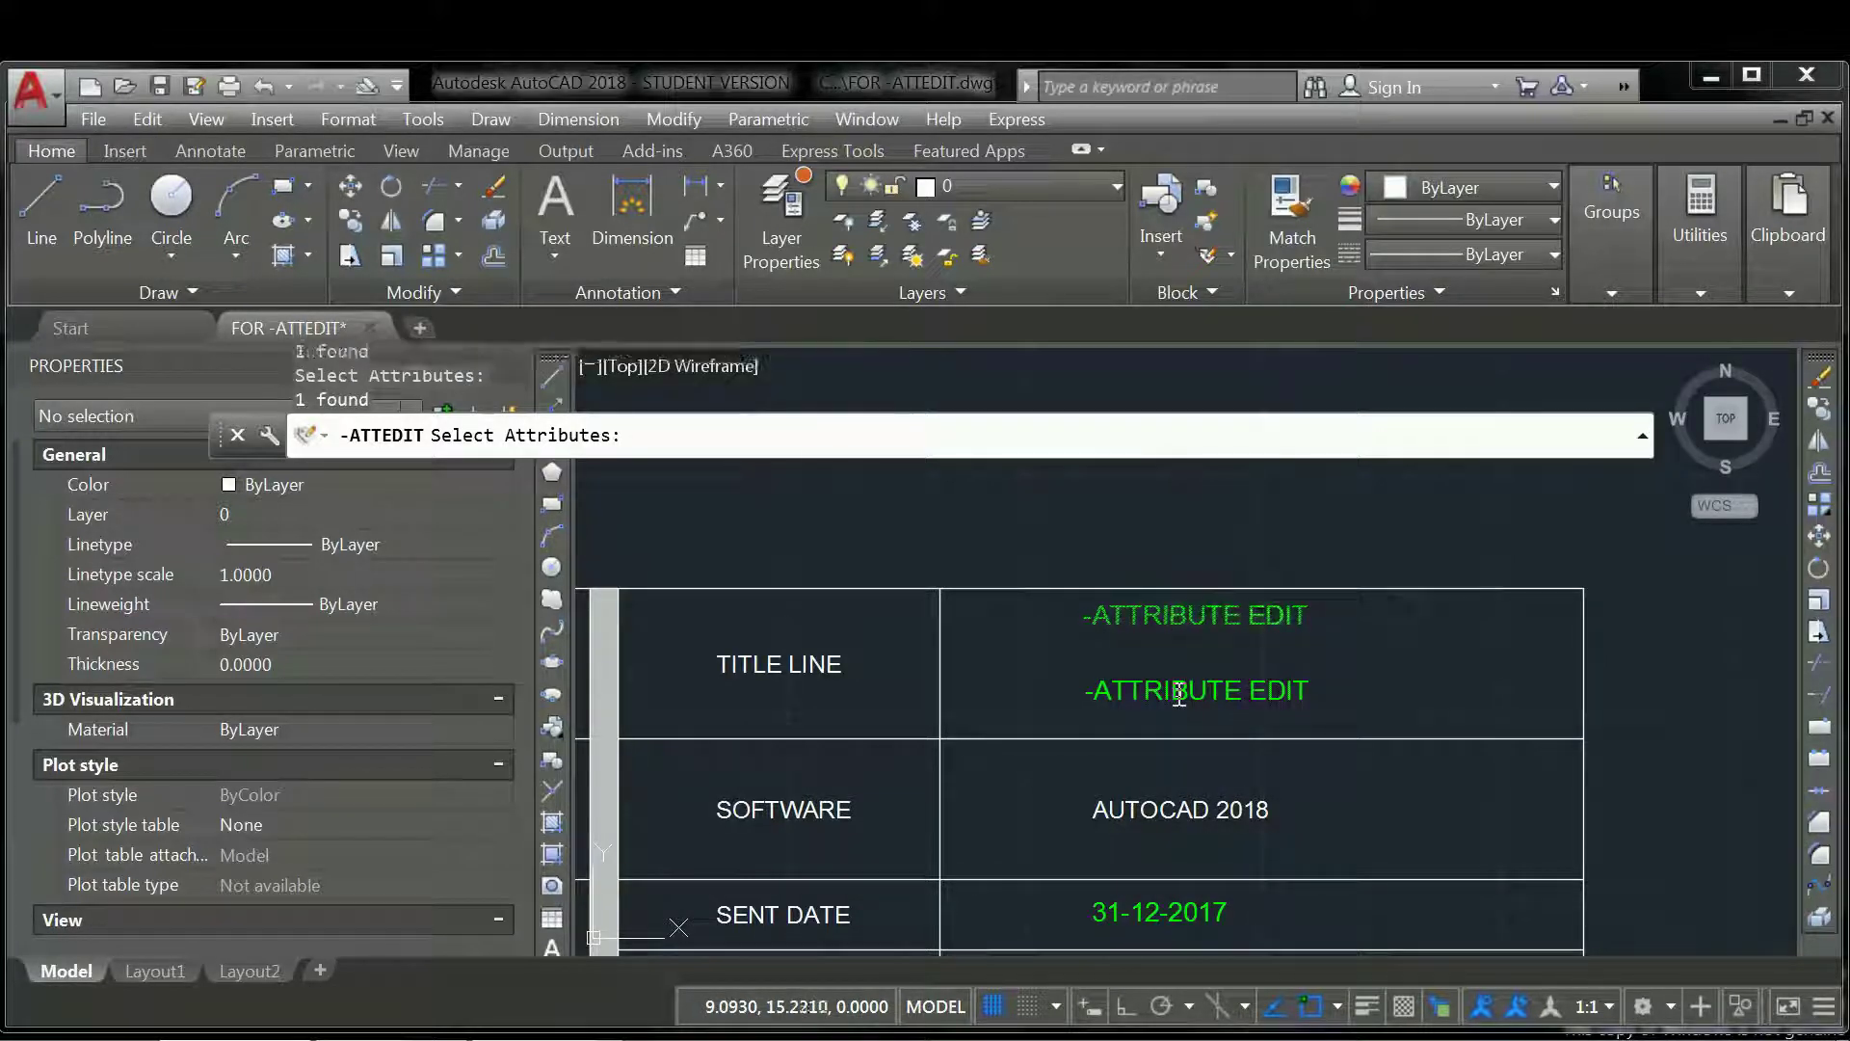
key("Return")
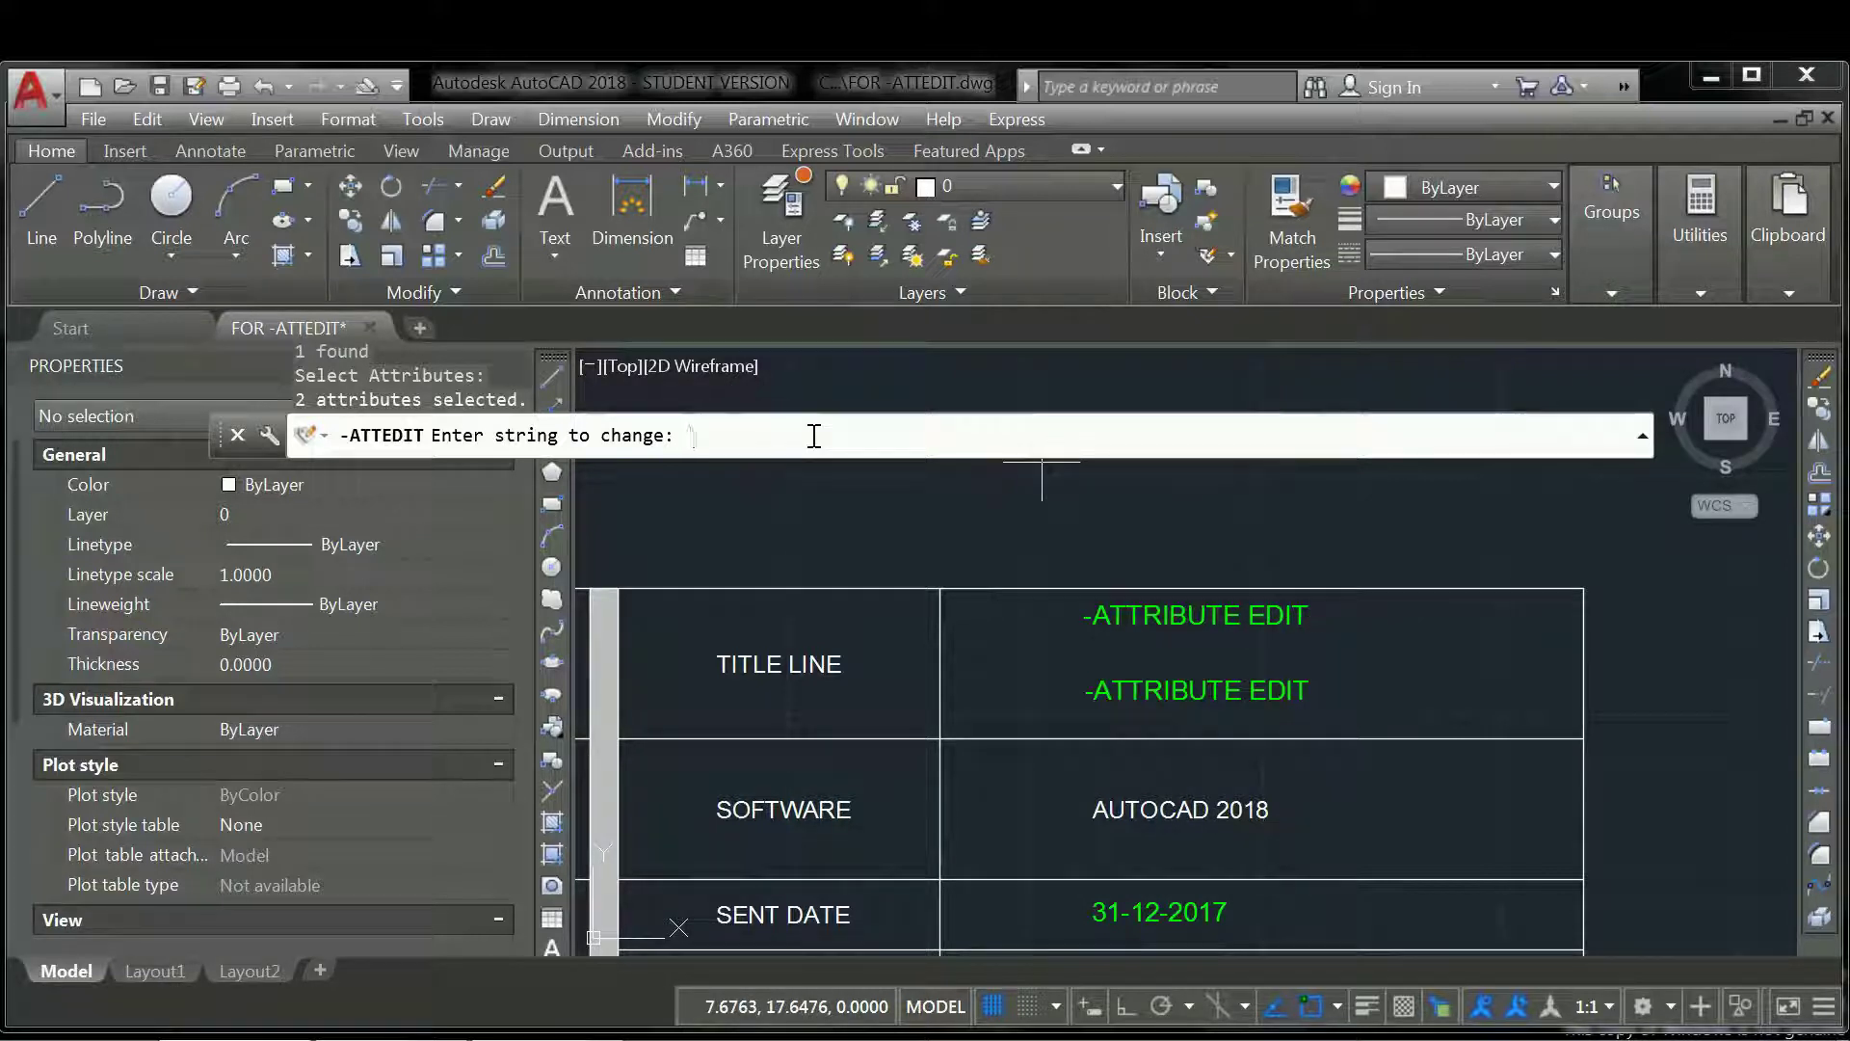
key("Return")
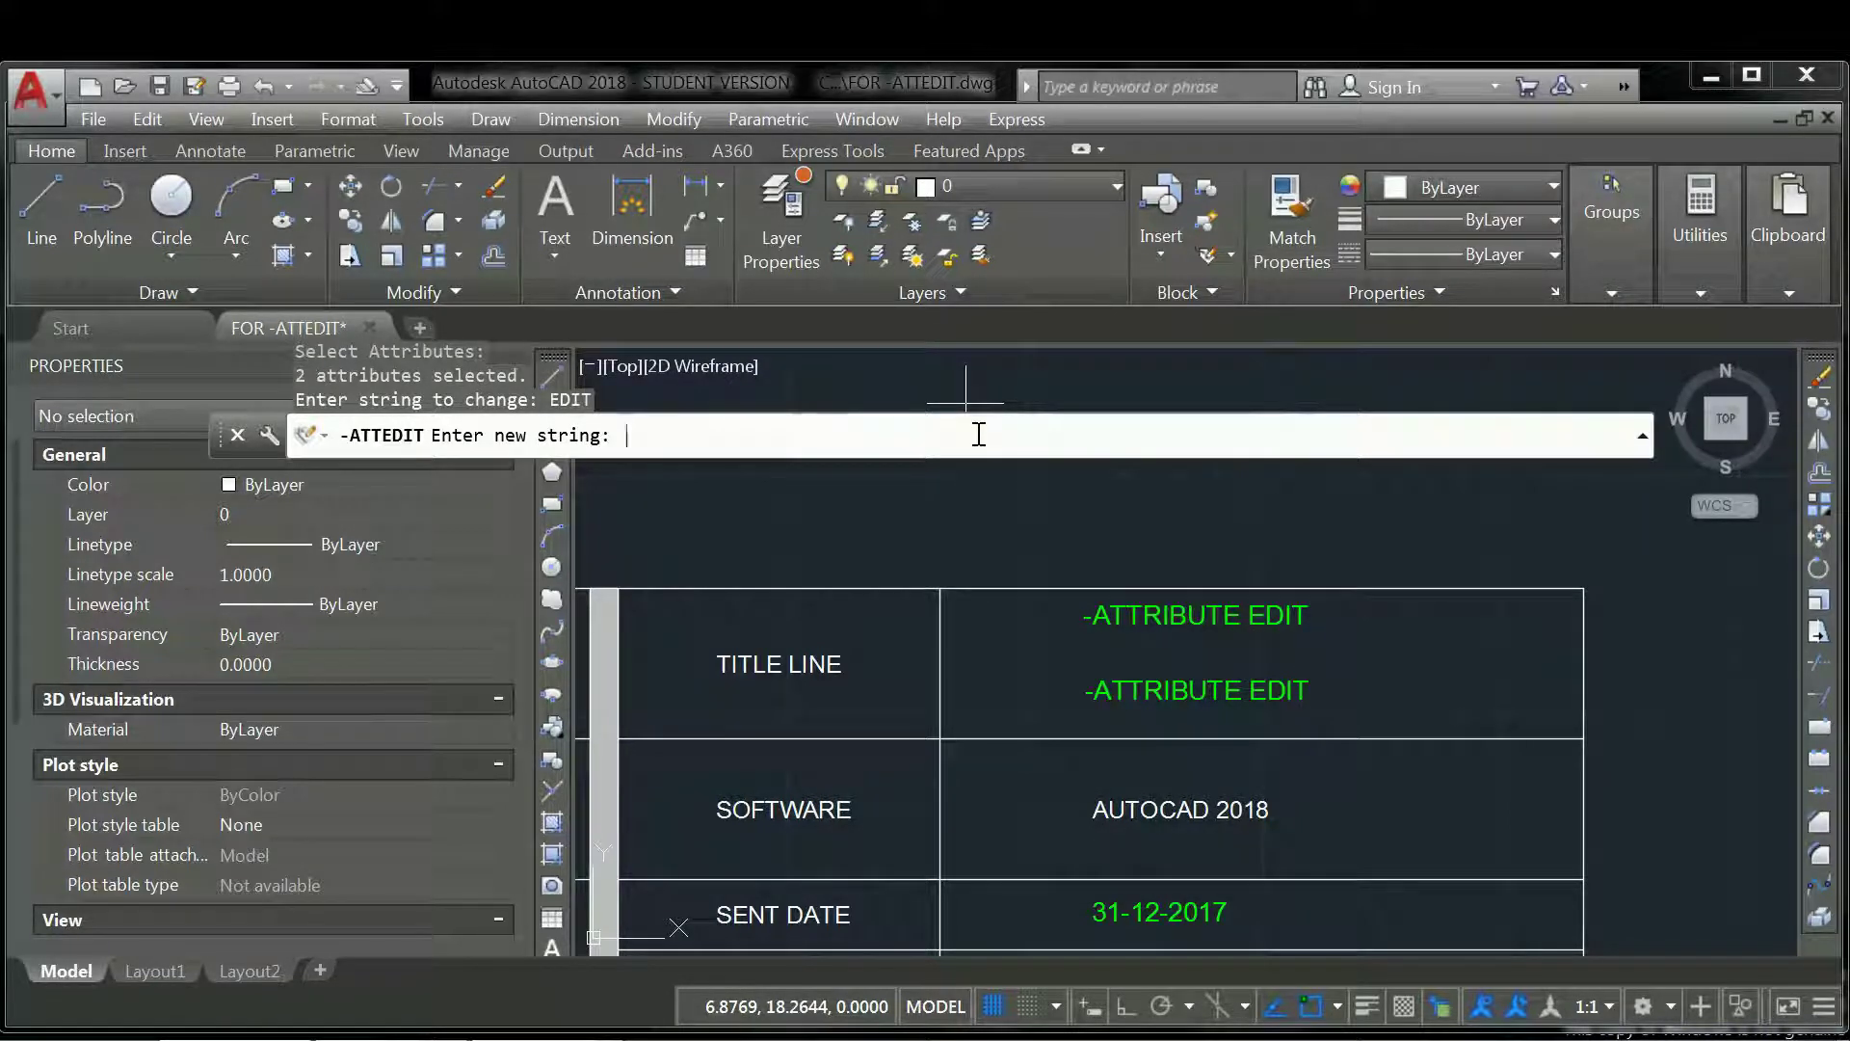
type("DEF")
key("Return")
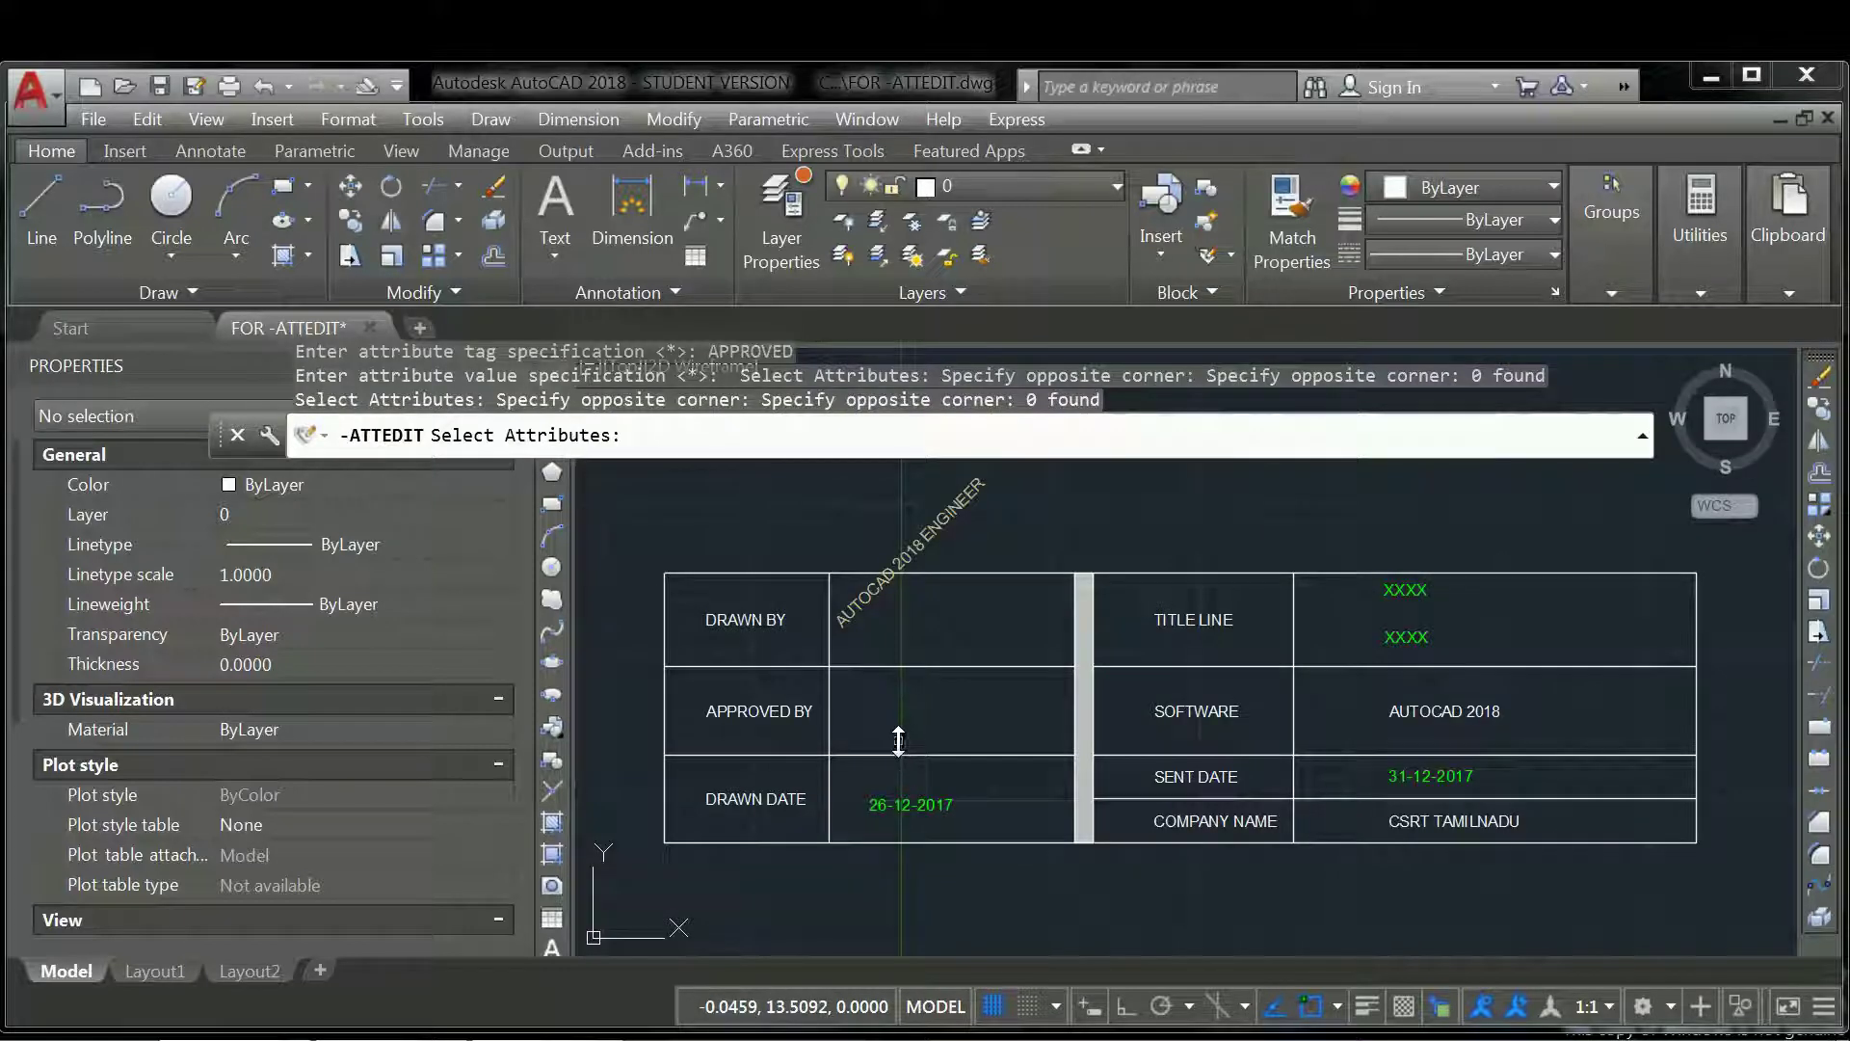
key("Escape")
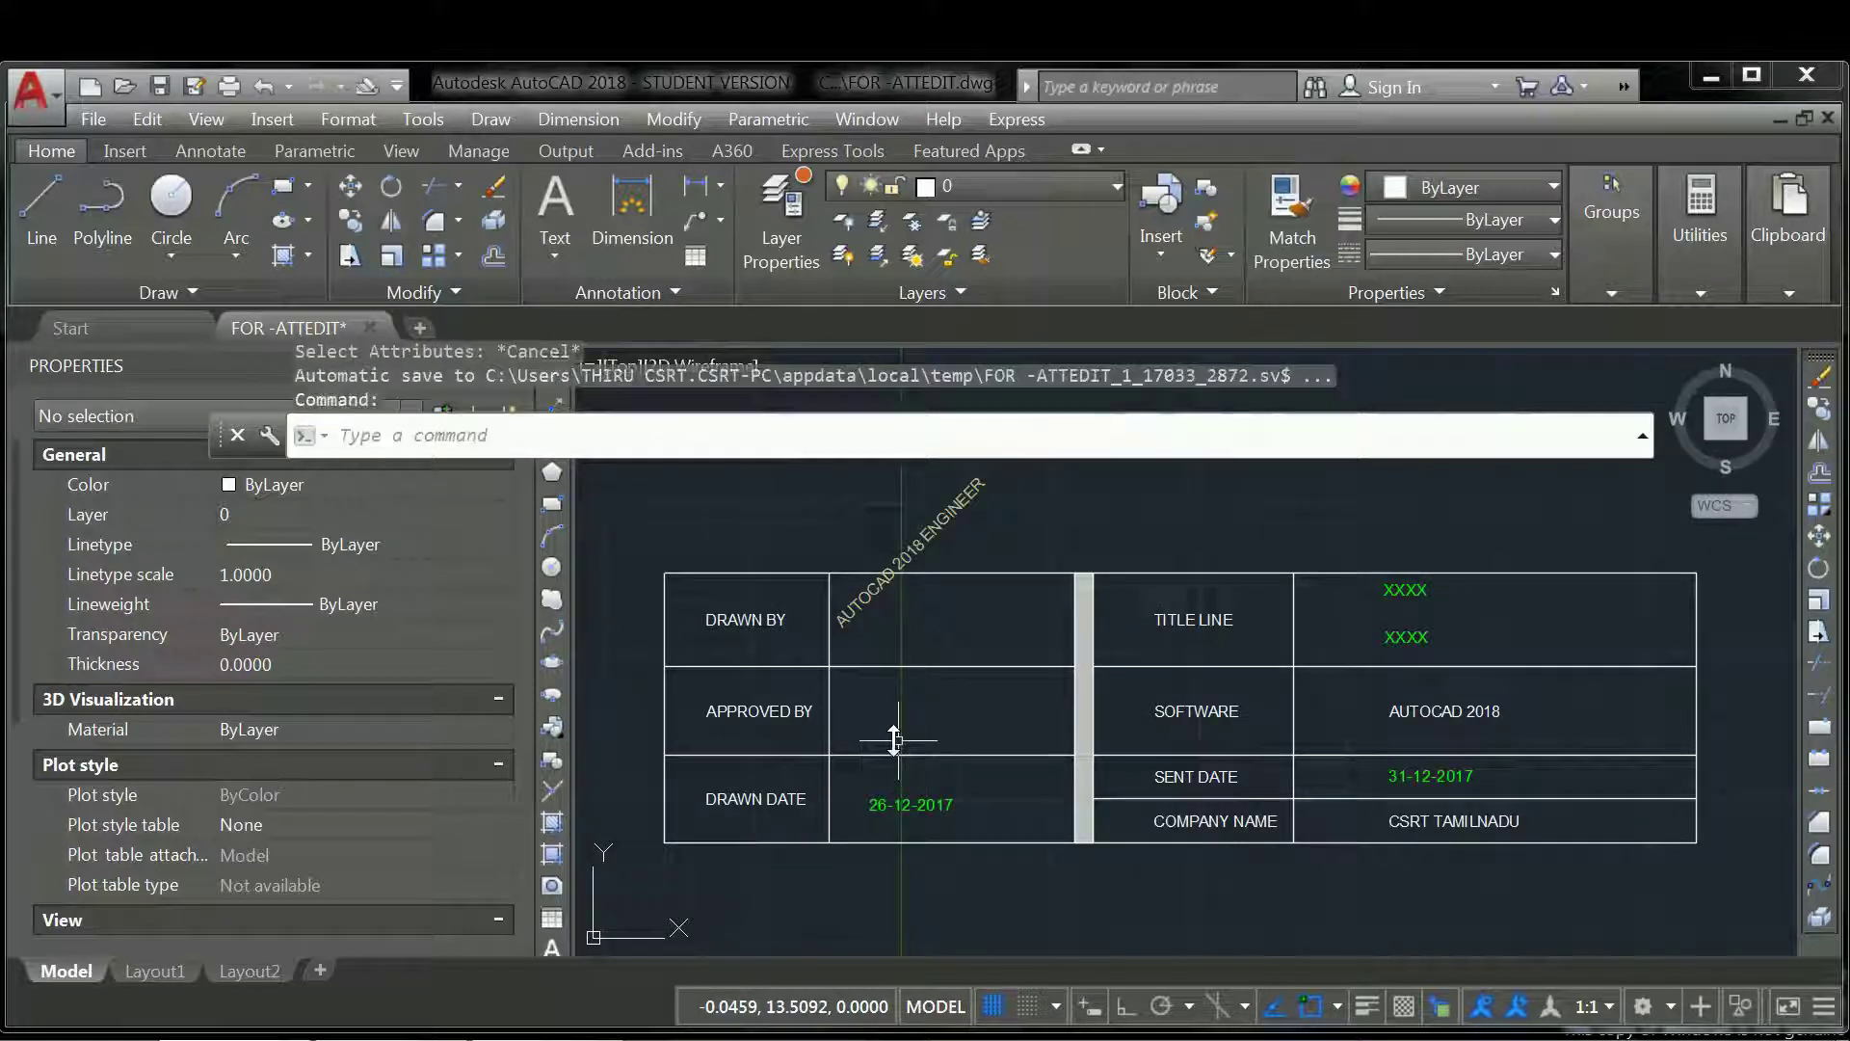
- Start a global -ATTEDIT including invisible attributes, limited to block TITLE BLOCK
key("Escape")
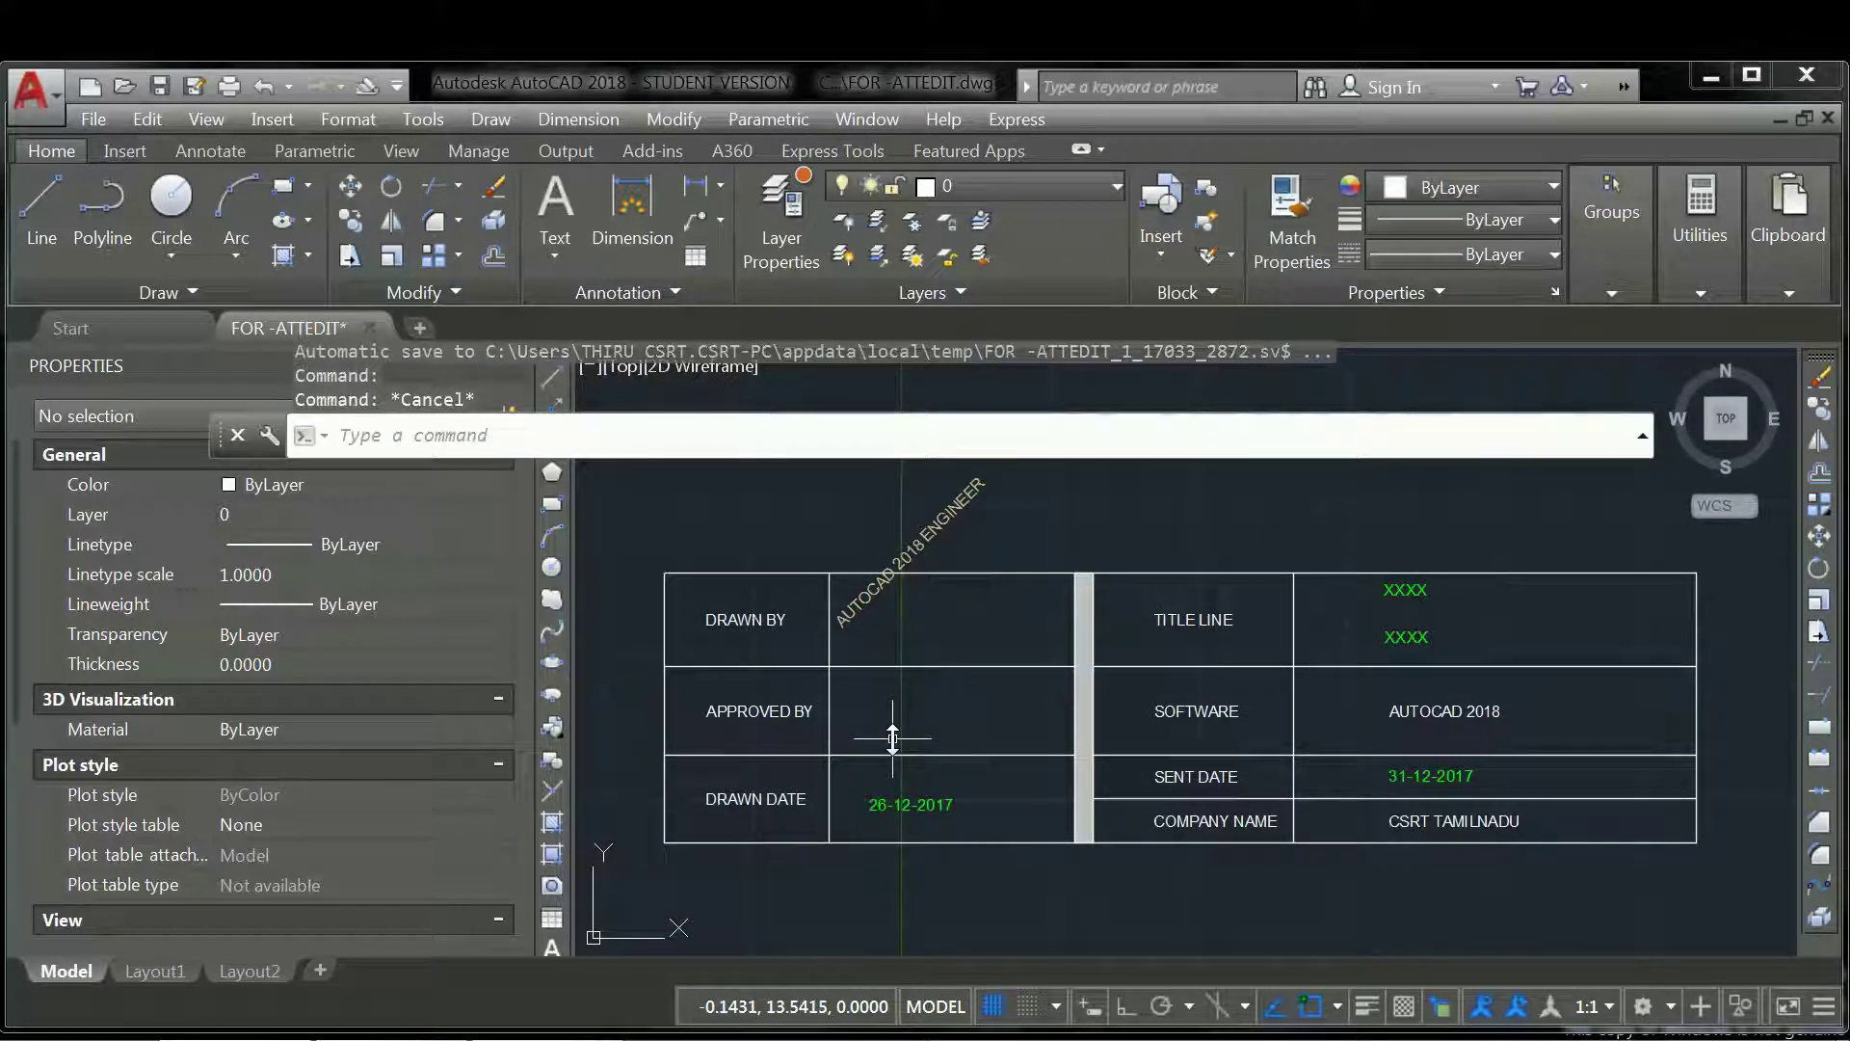
type("ATTE")
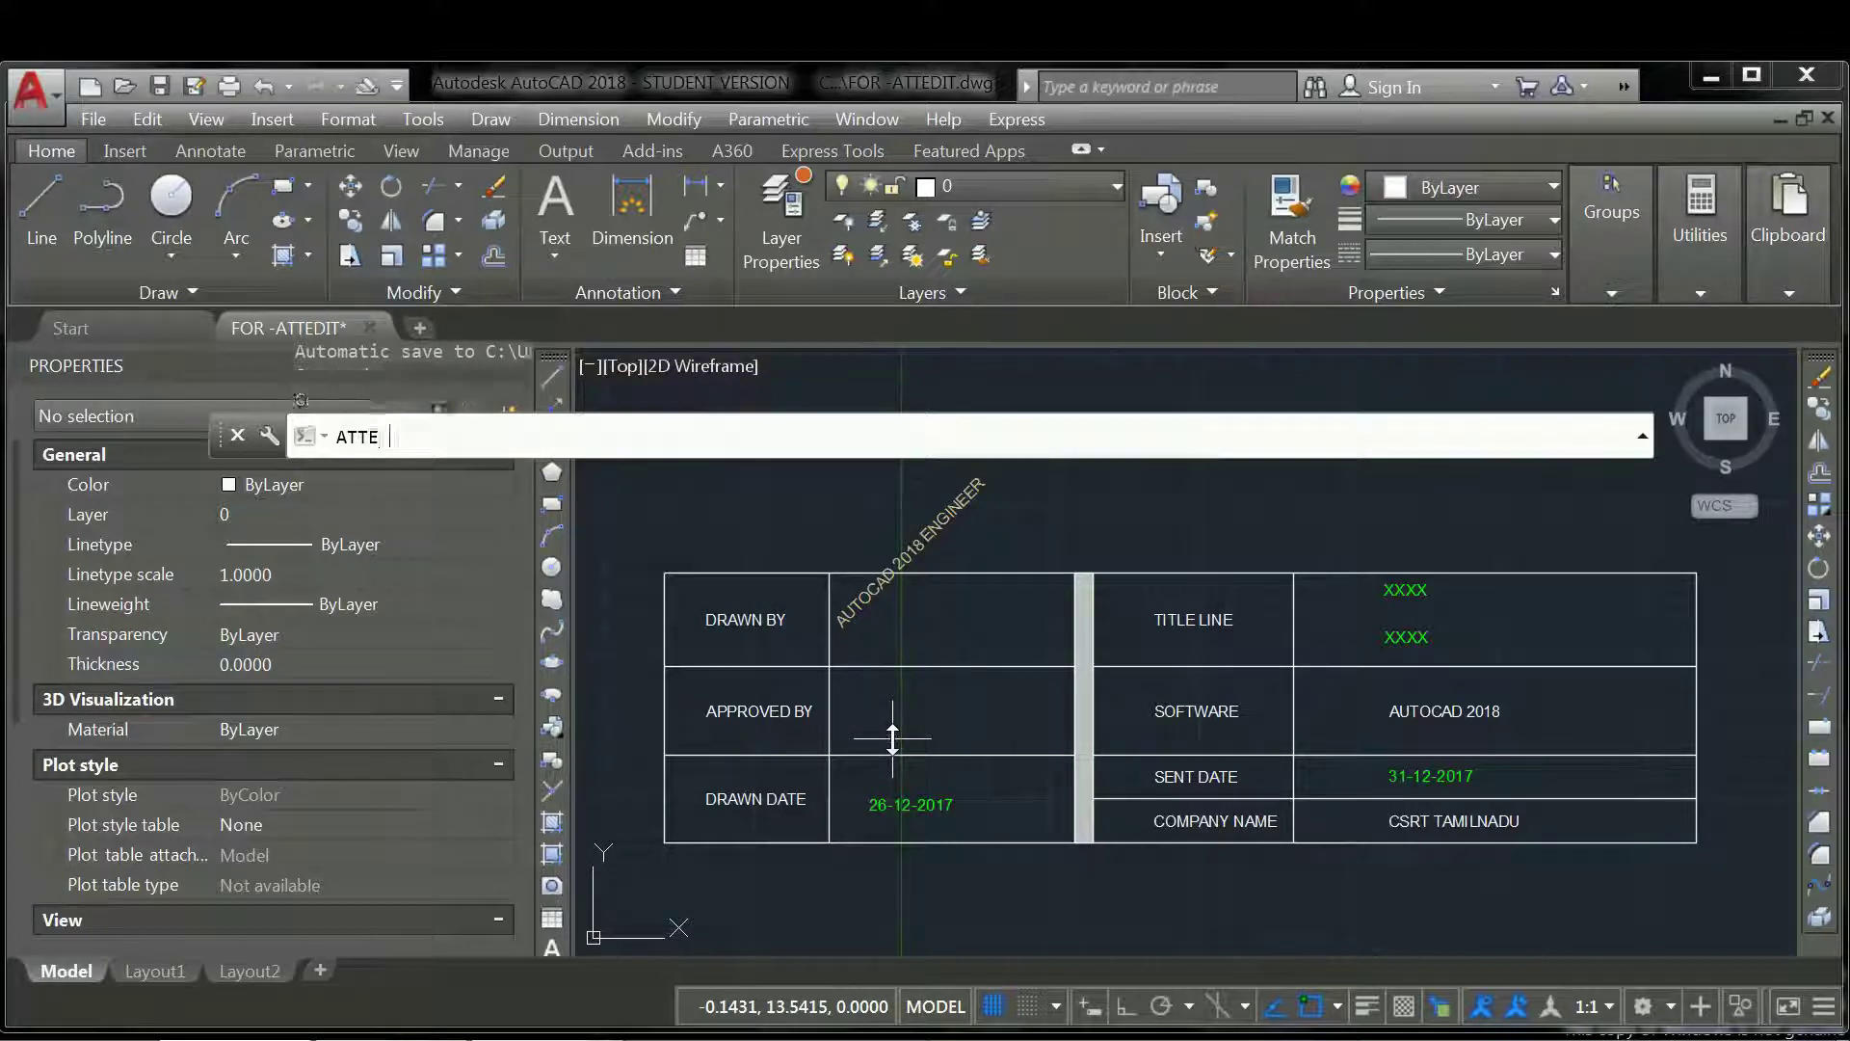
key("Return")
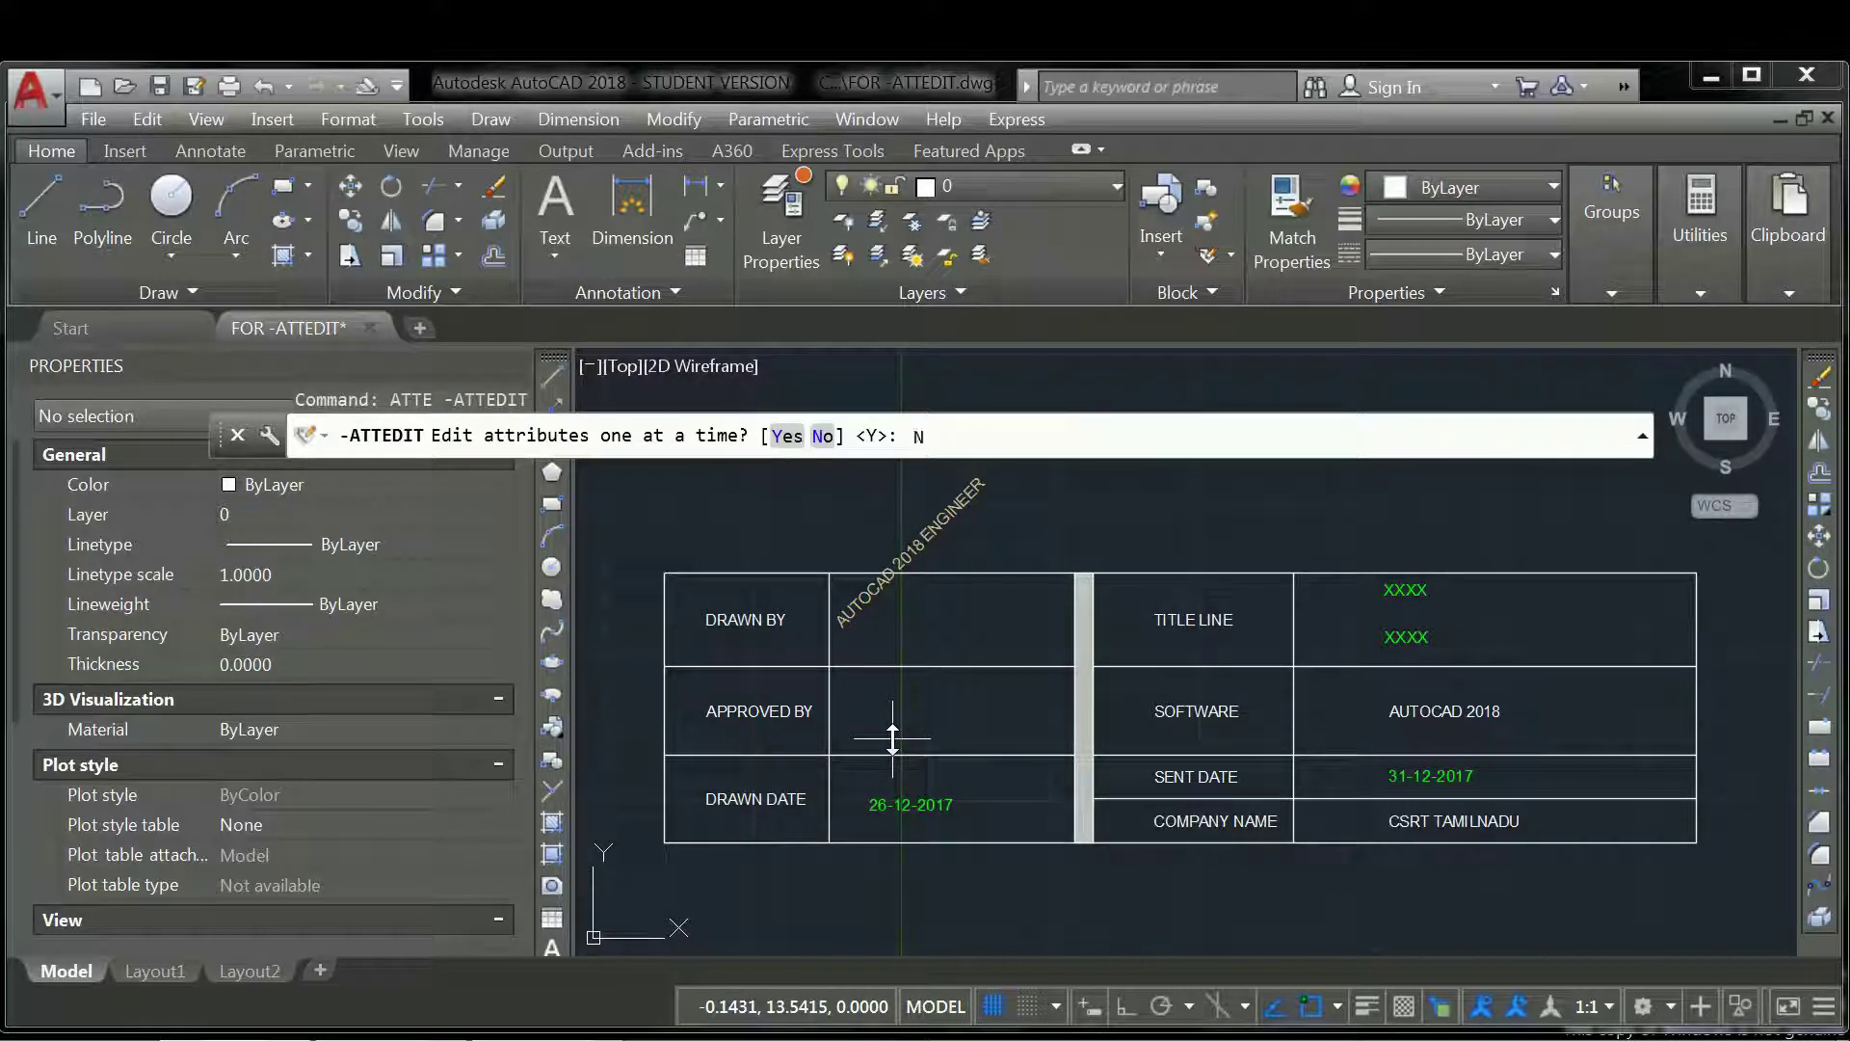
key("Return")
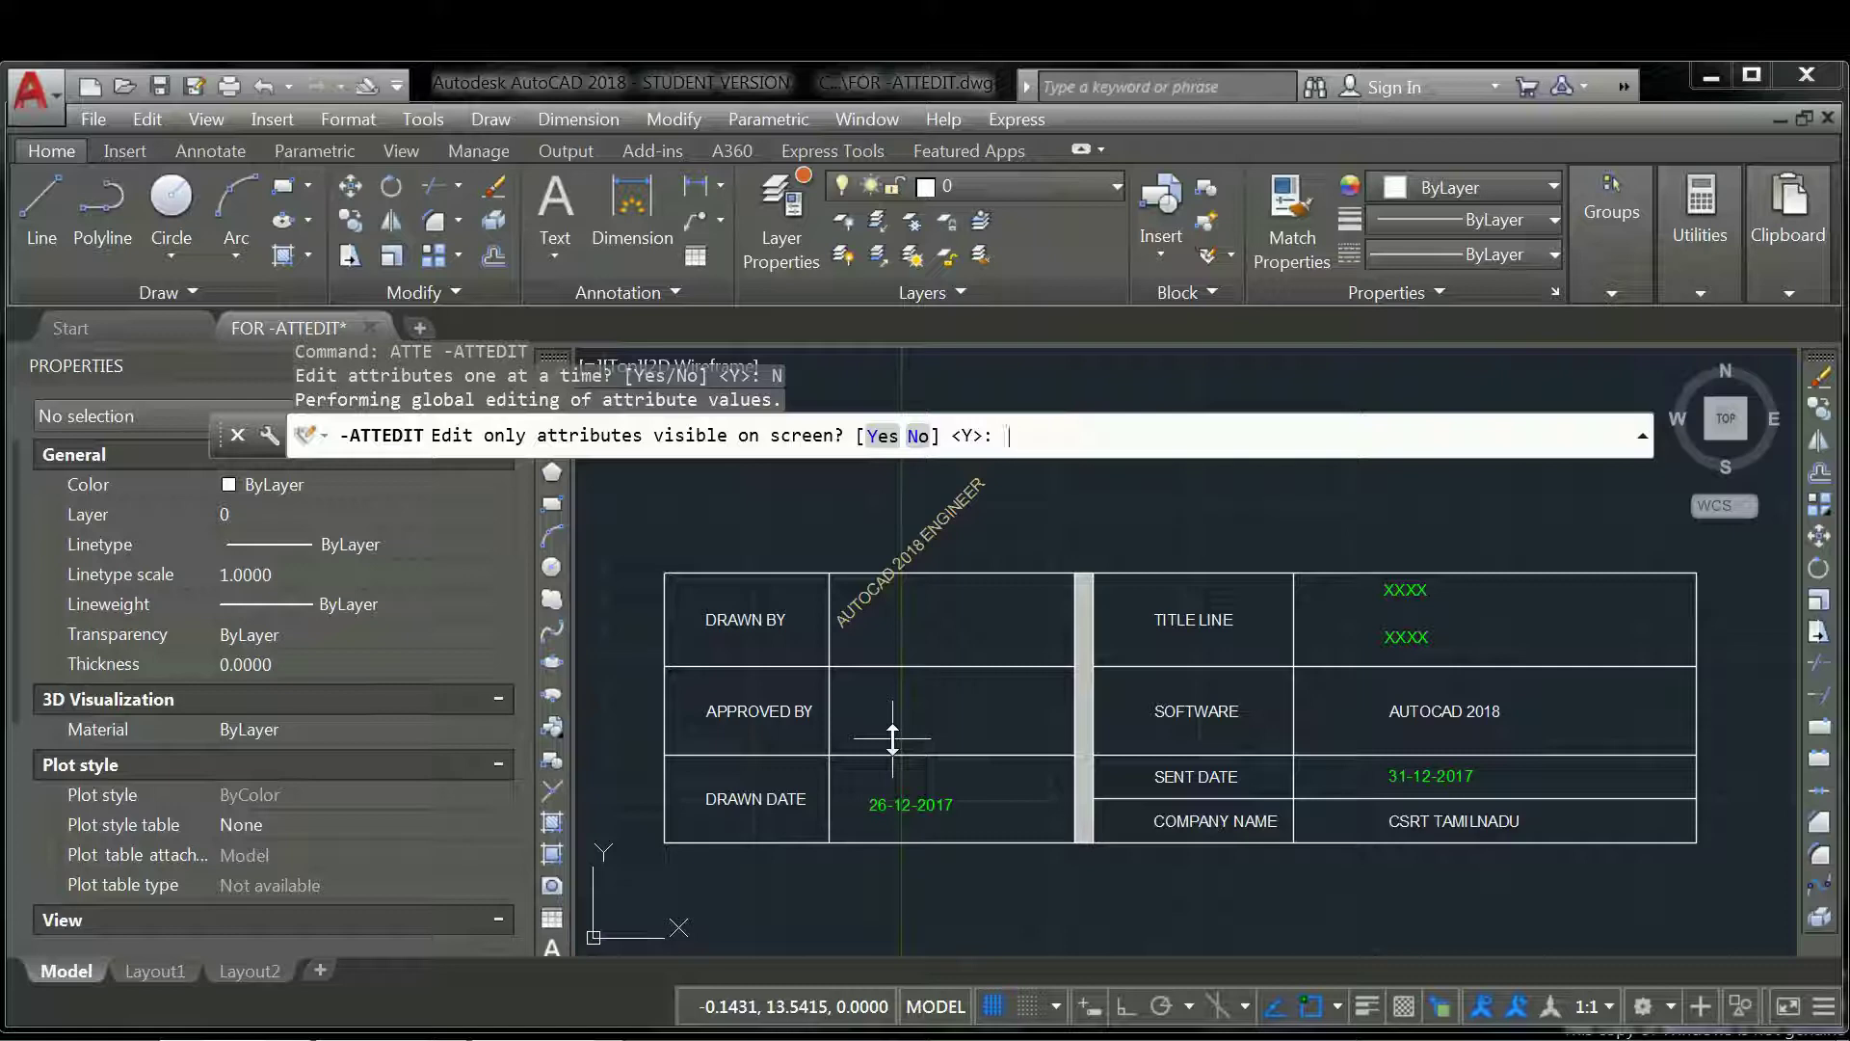
type("N")
key("Return")
key("F2")
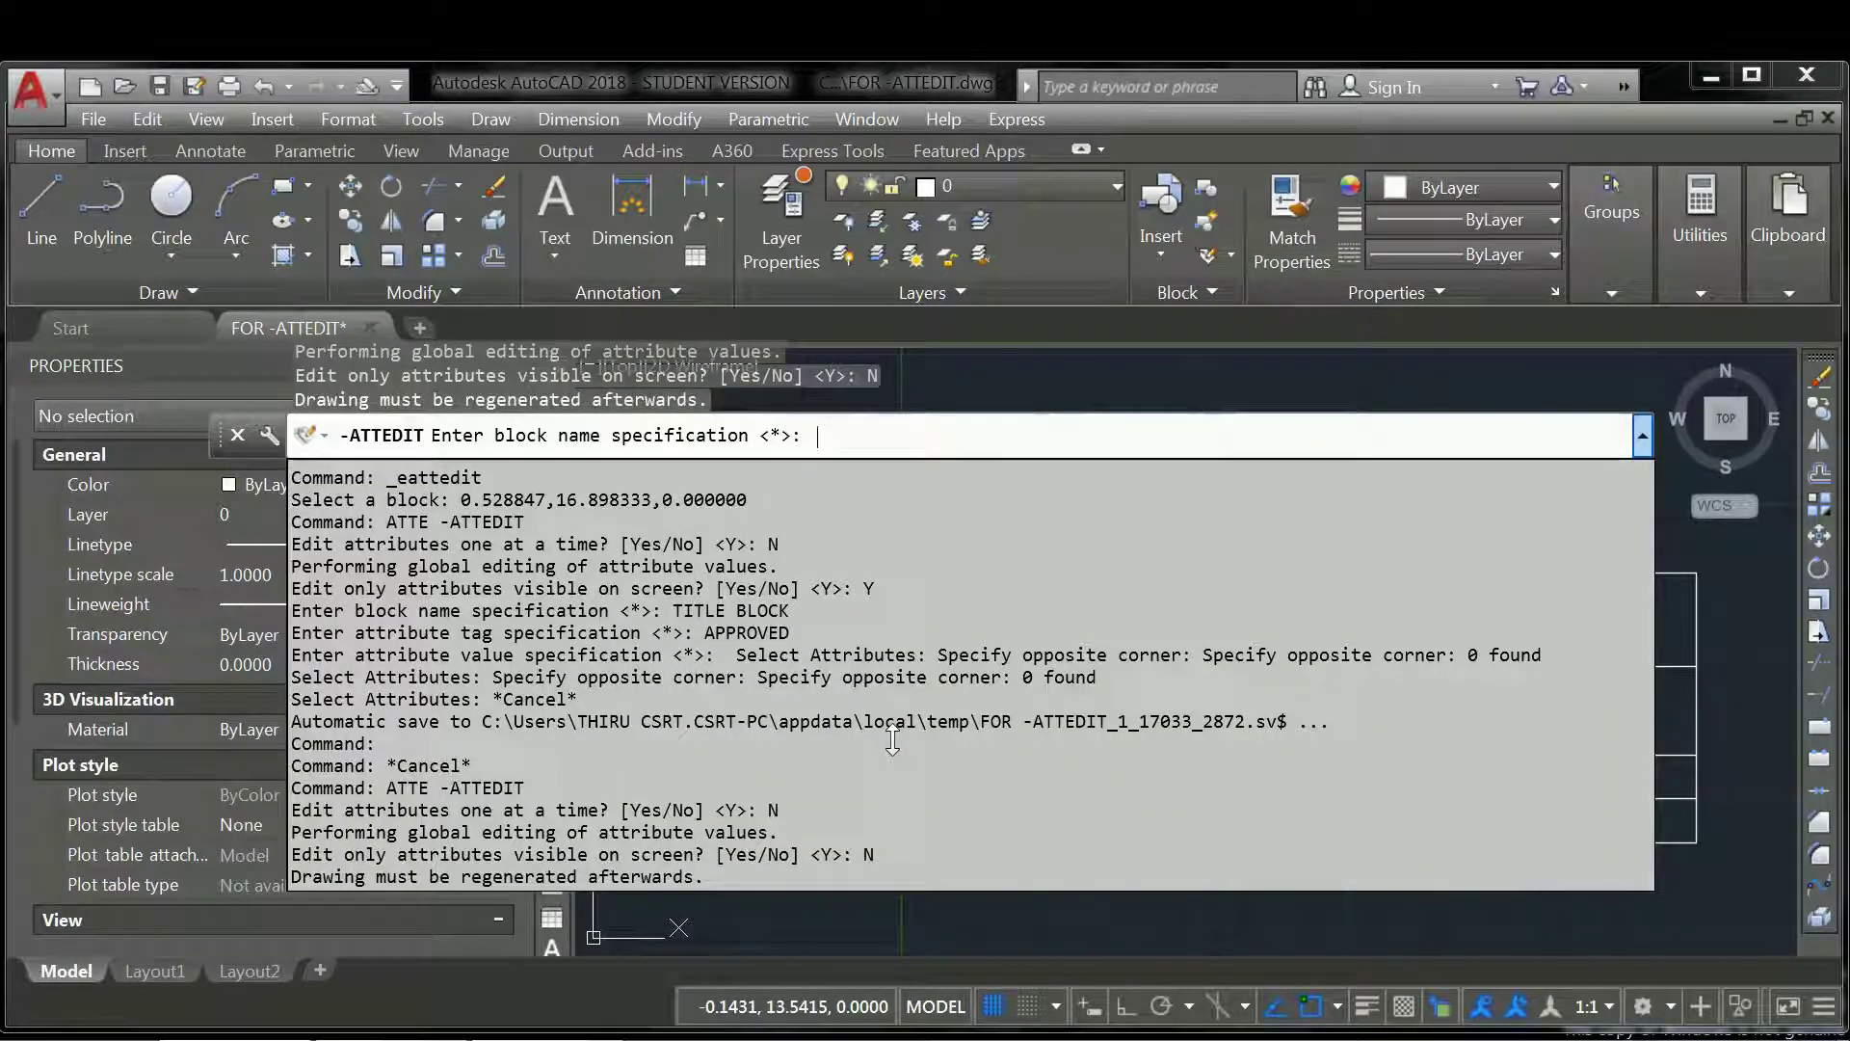
key("F2")
type("TIT")
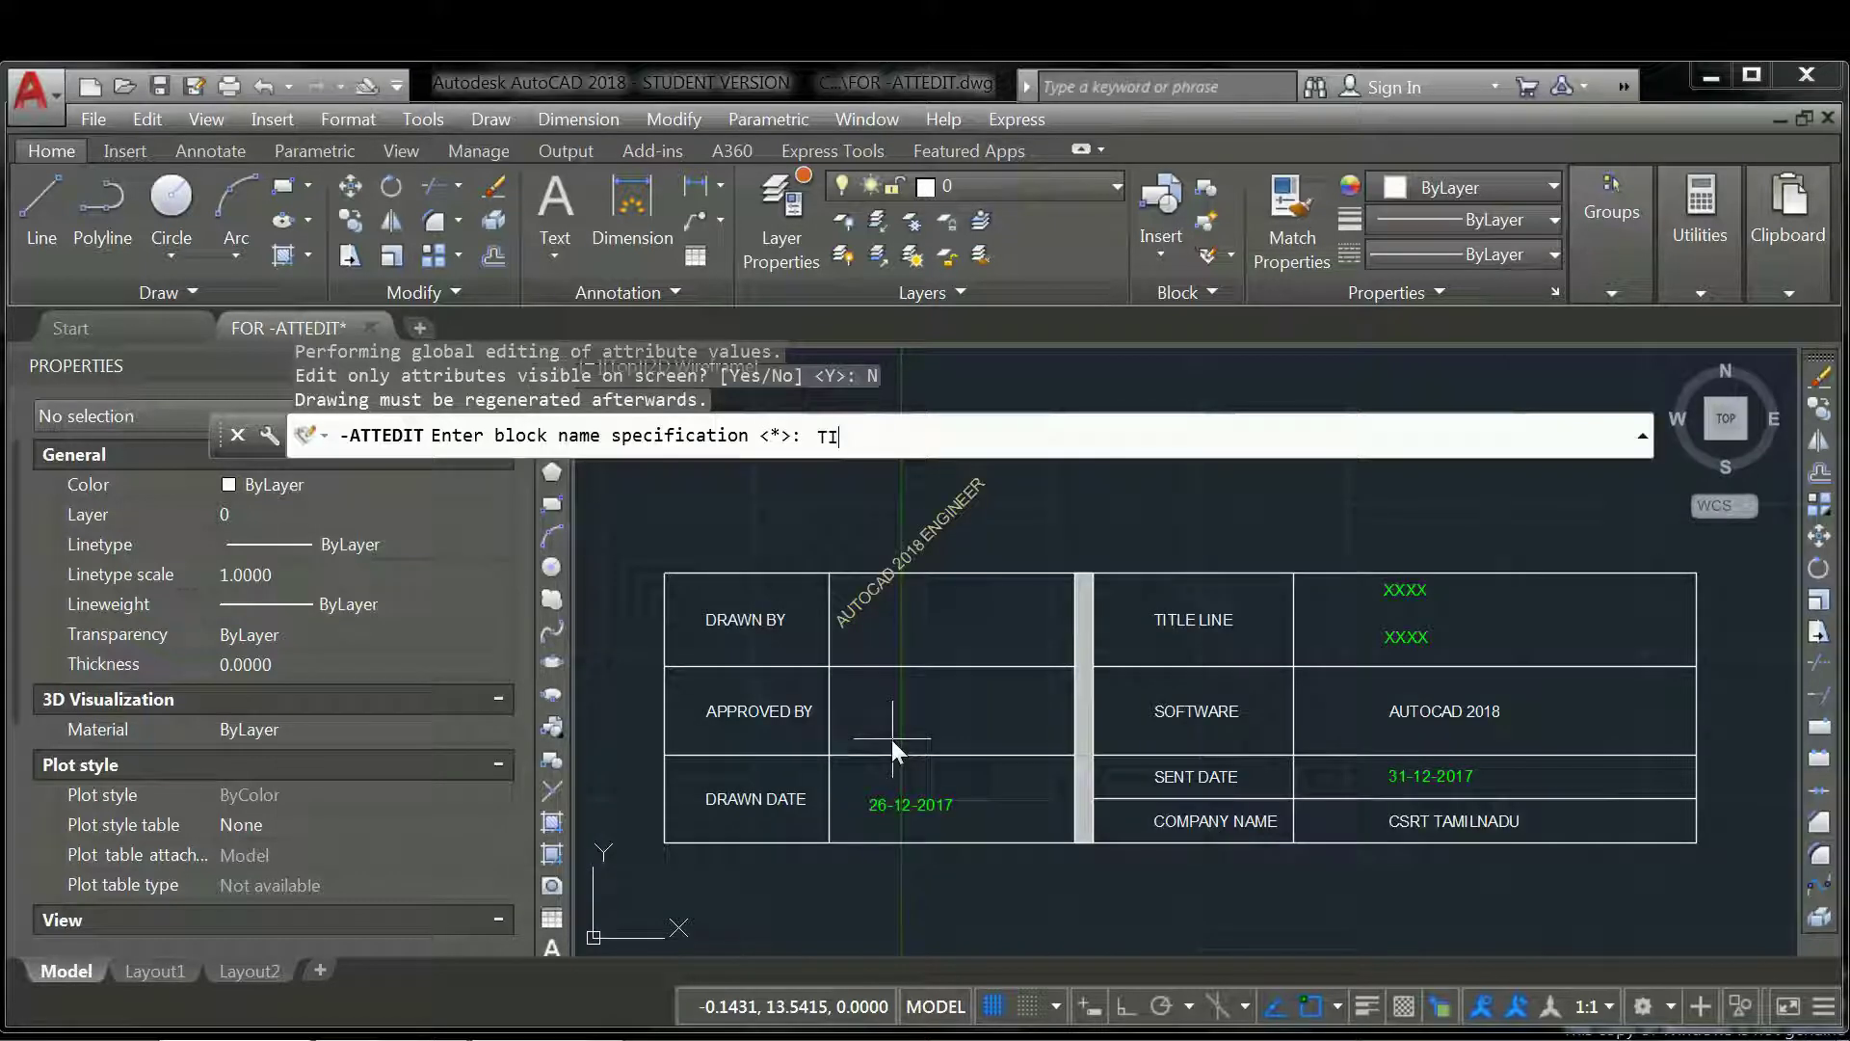
type("LE BLOCK")
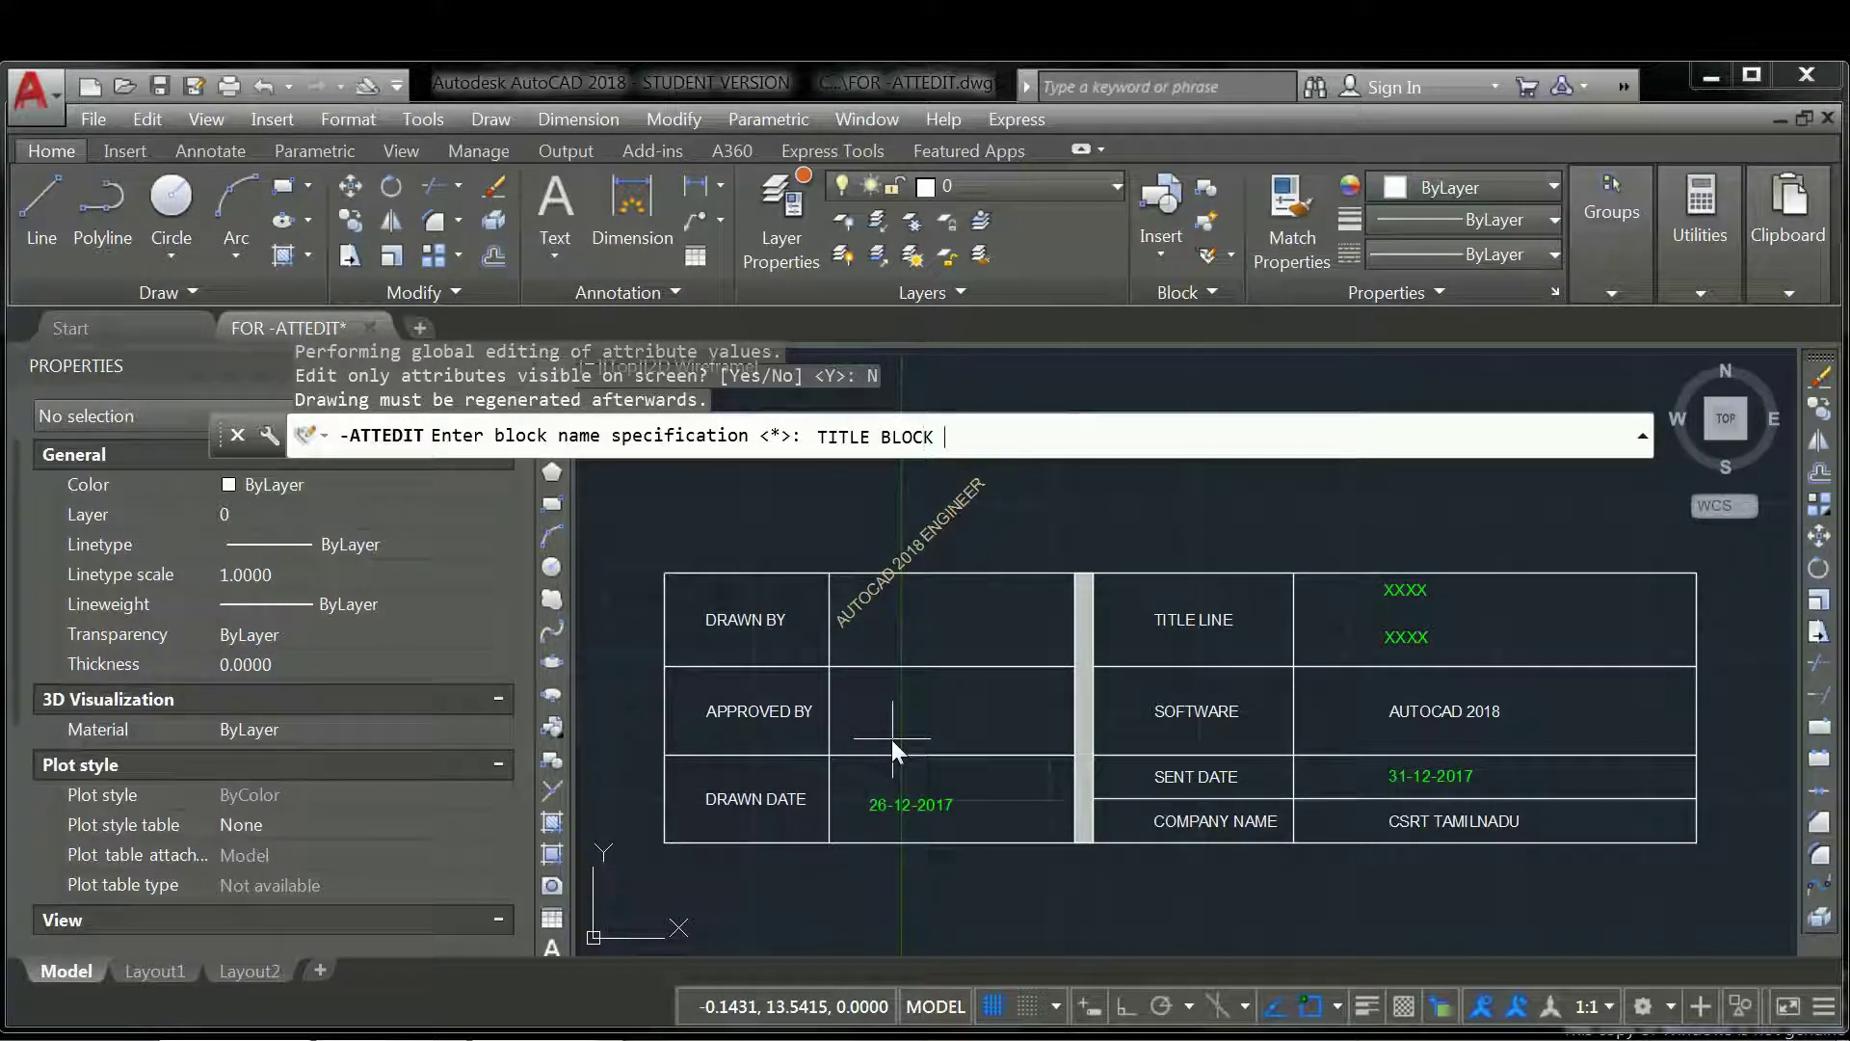
key("Return")
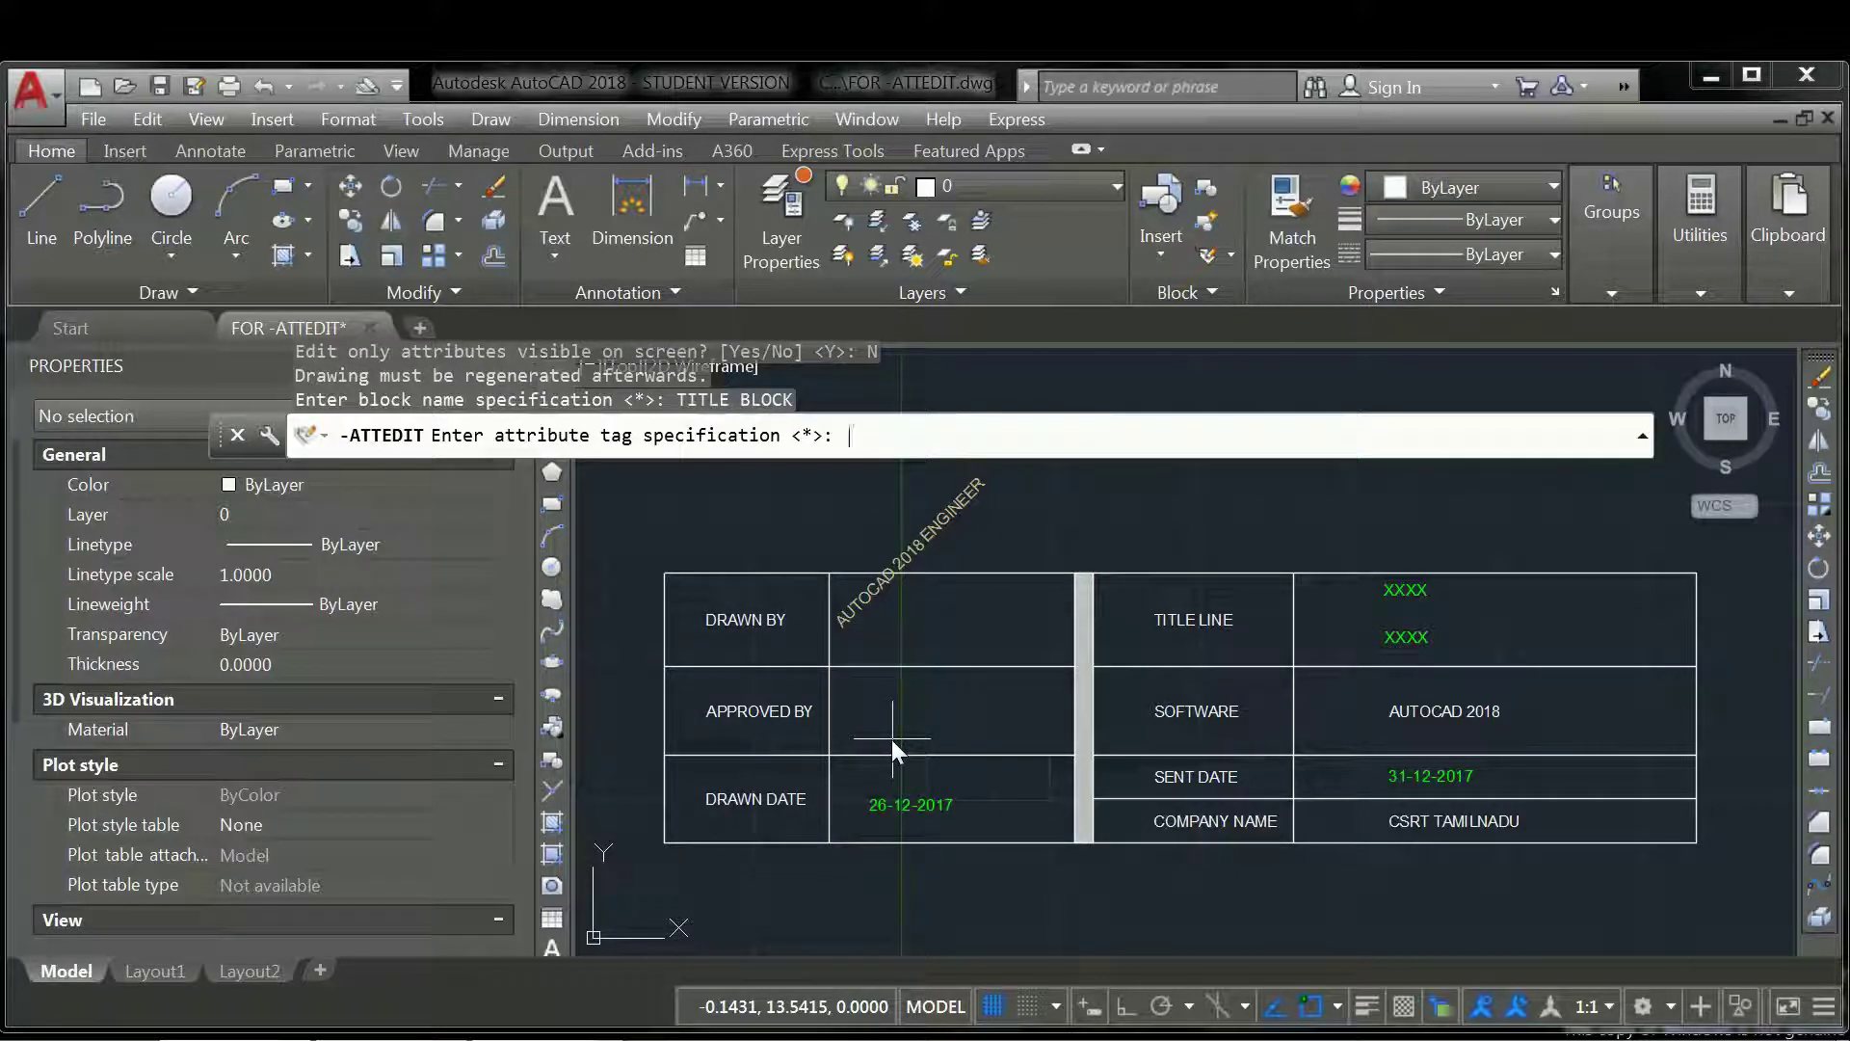
- For tag APPROVED, replace the empty string with YYYY
type("APPROVED")
key("Return")
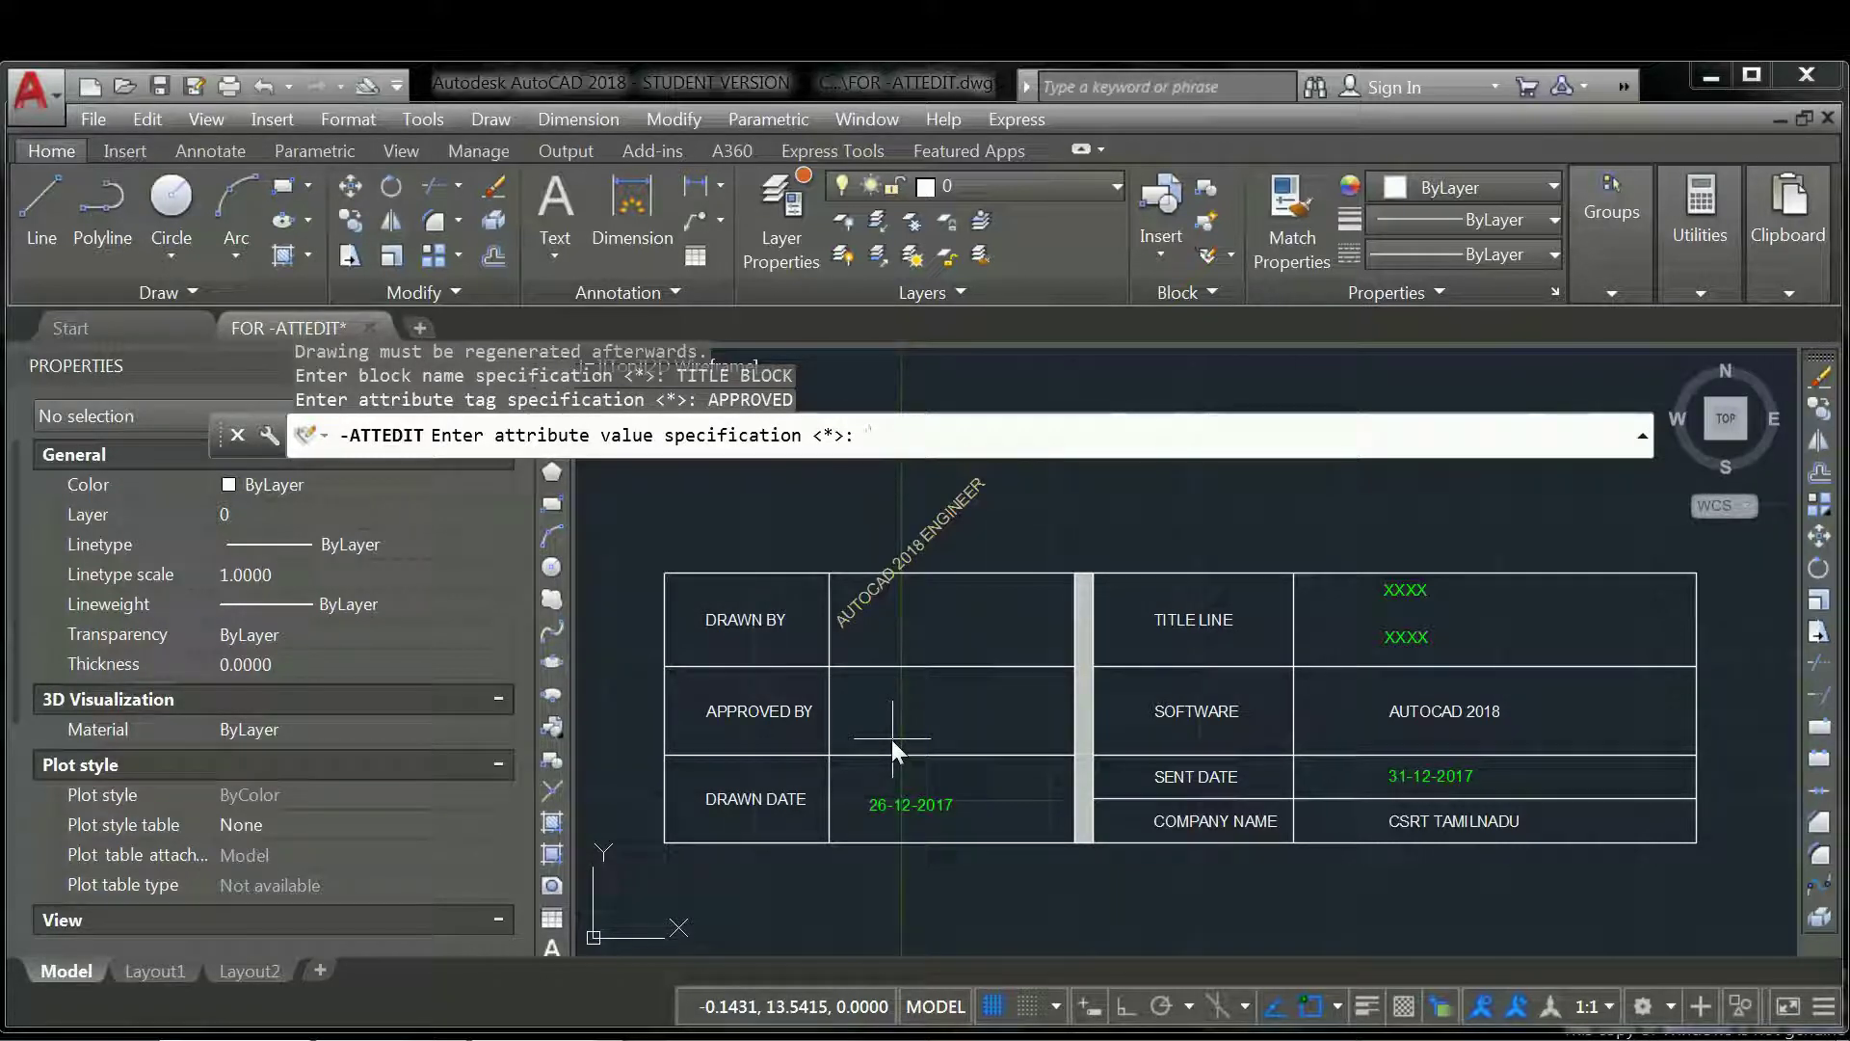
key("Return")
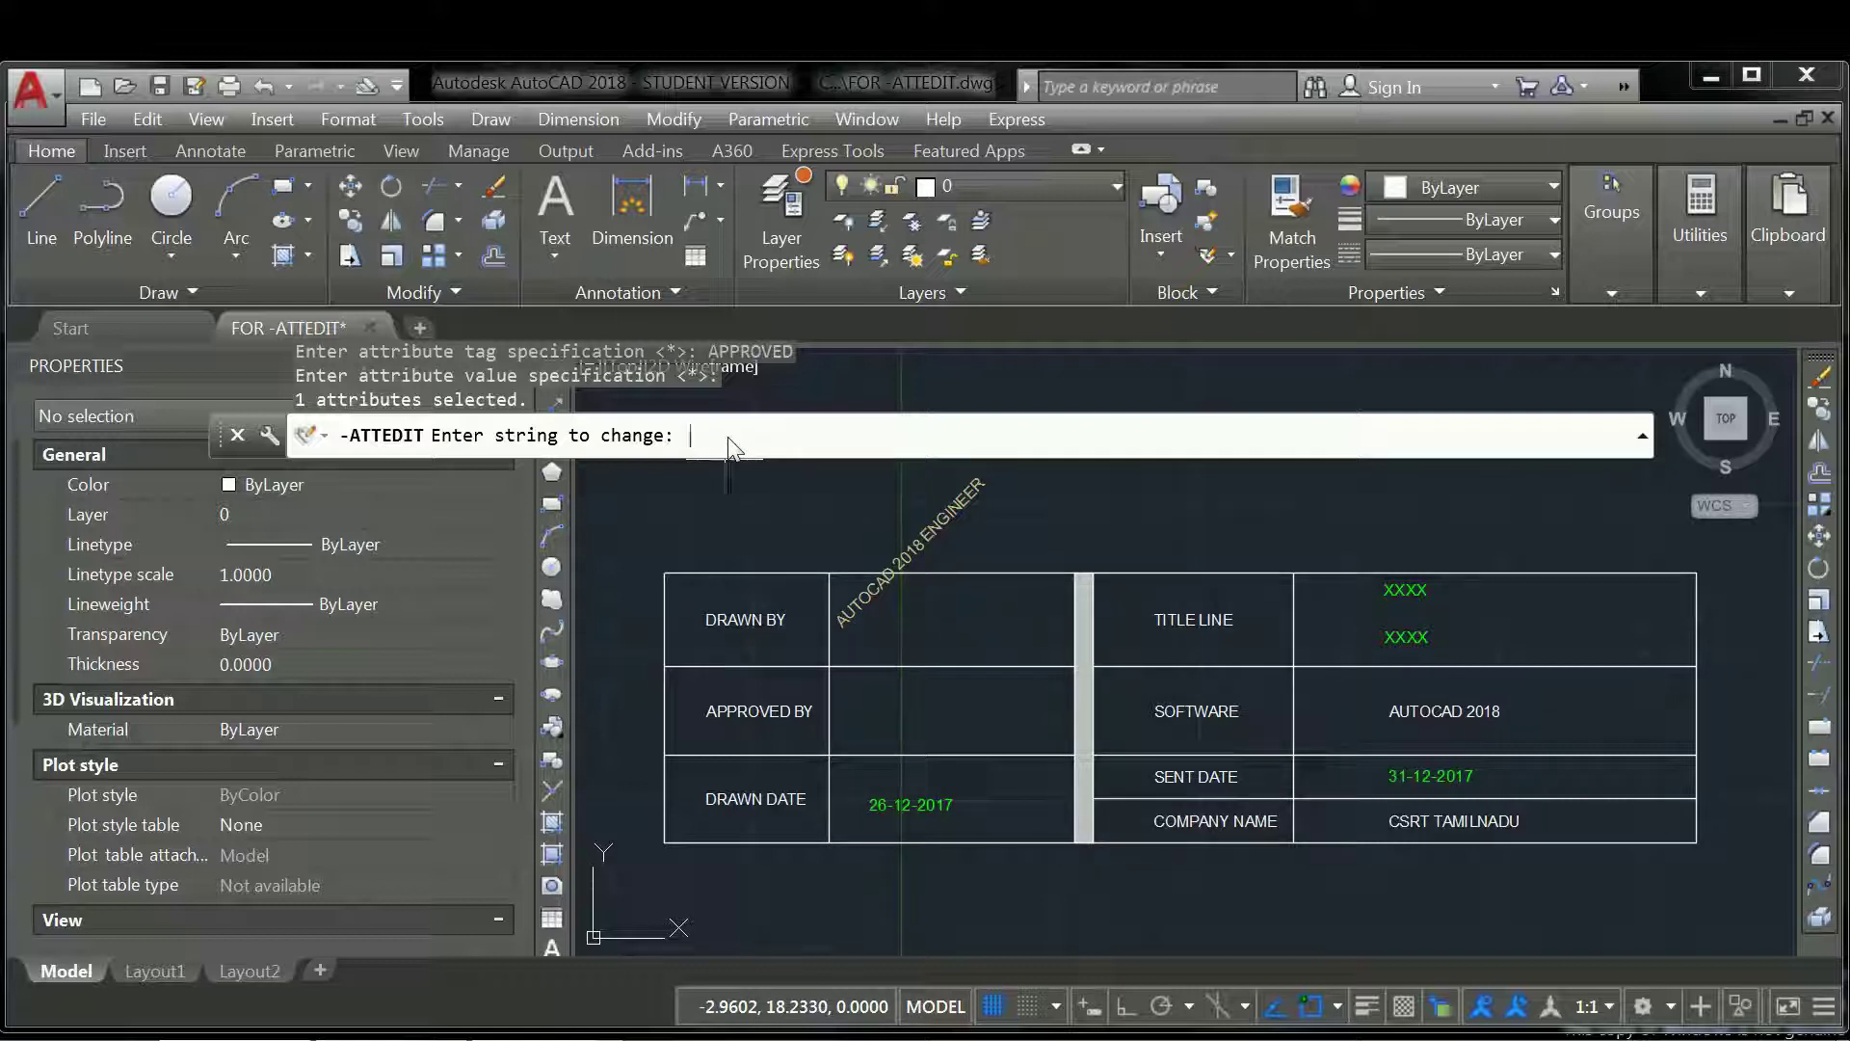
key("Return")
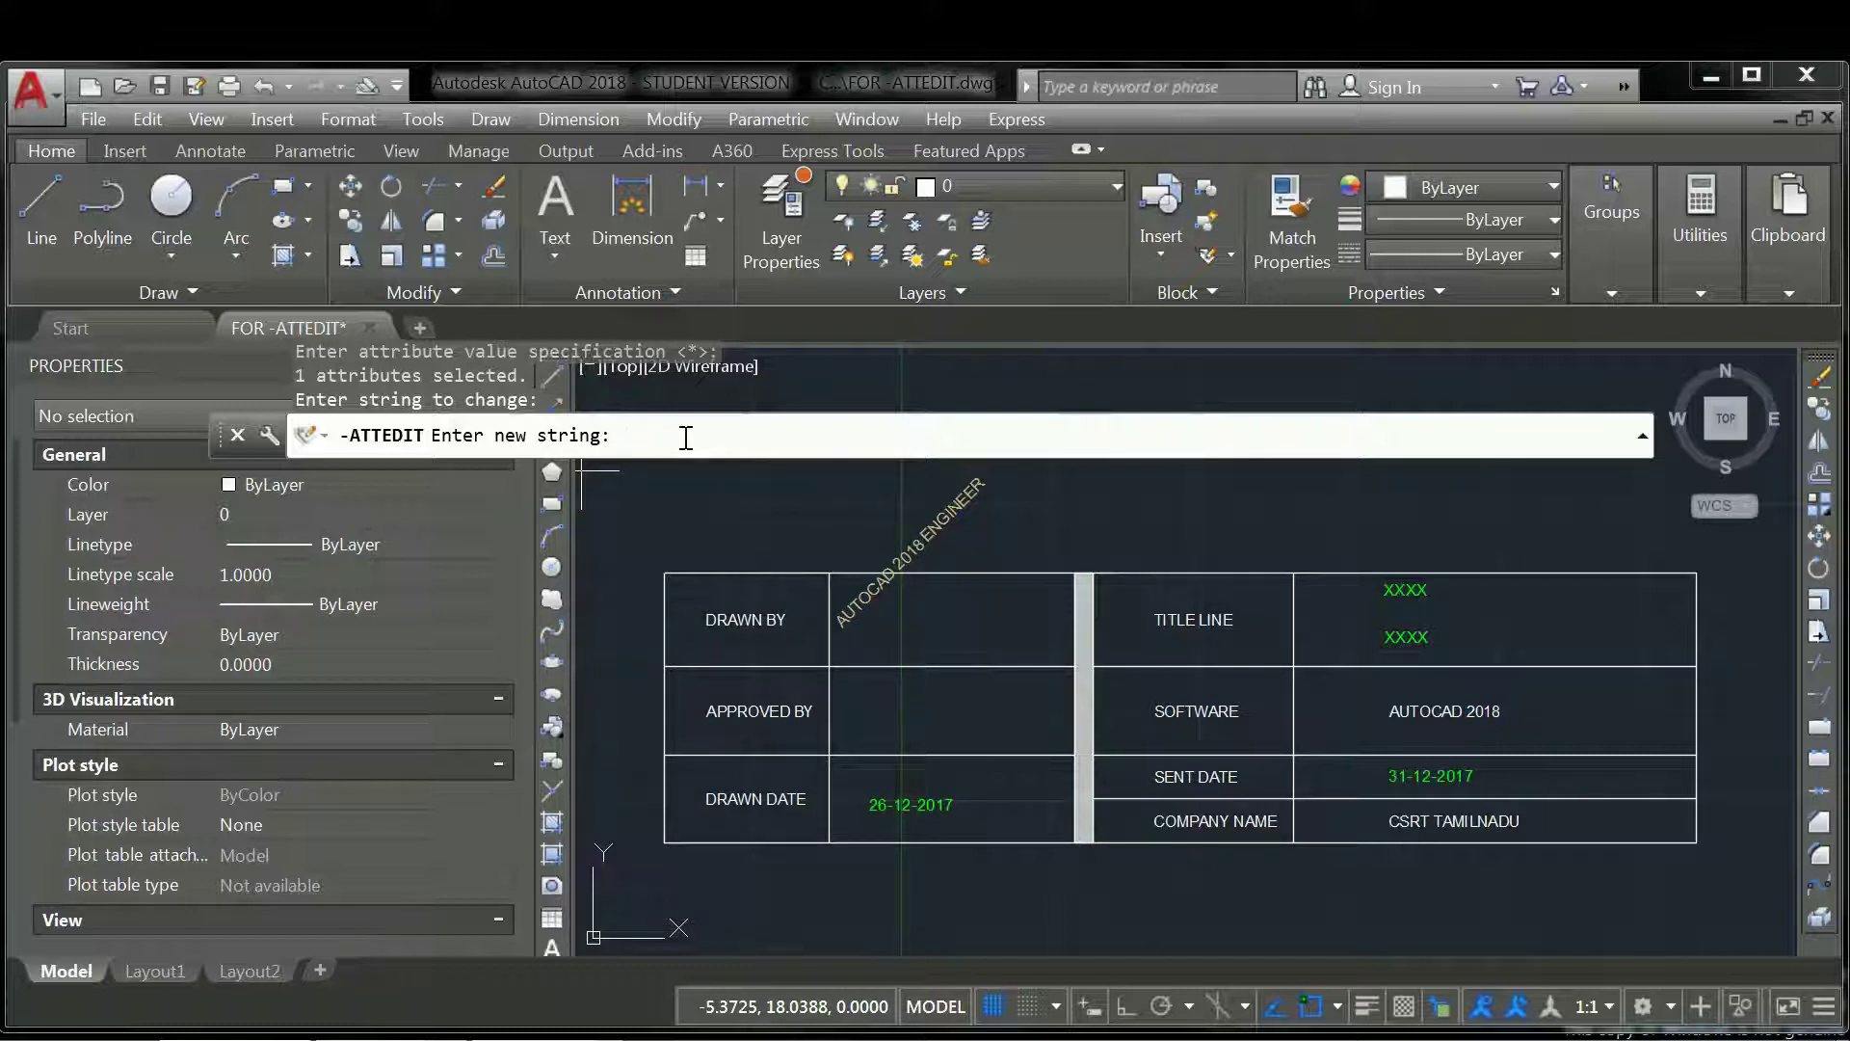
type("YYYY")
key("Return")
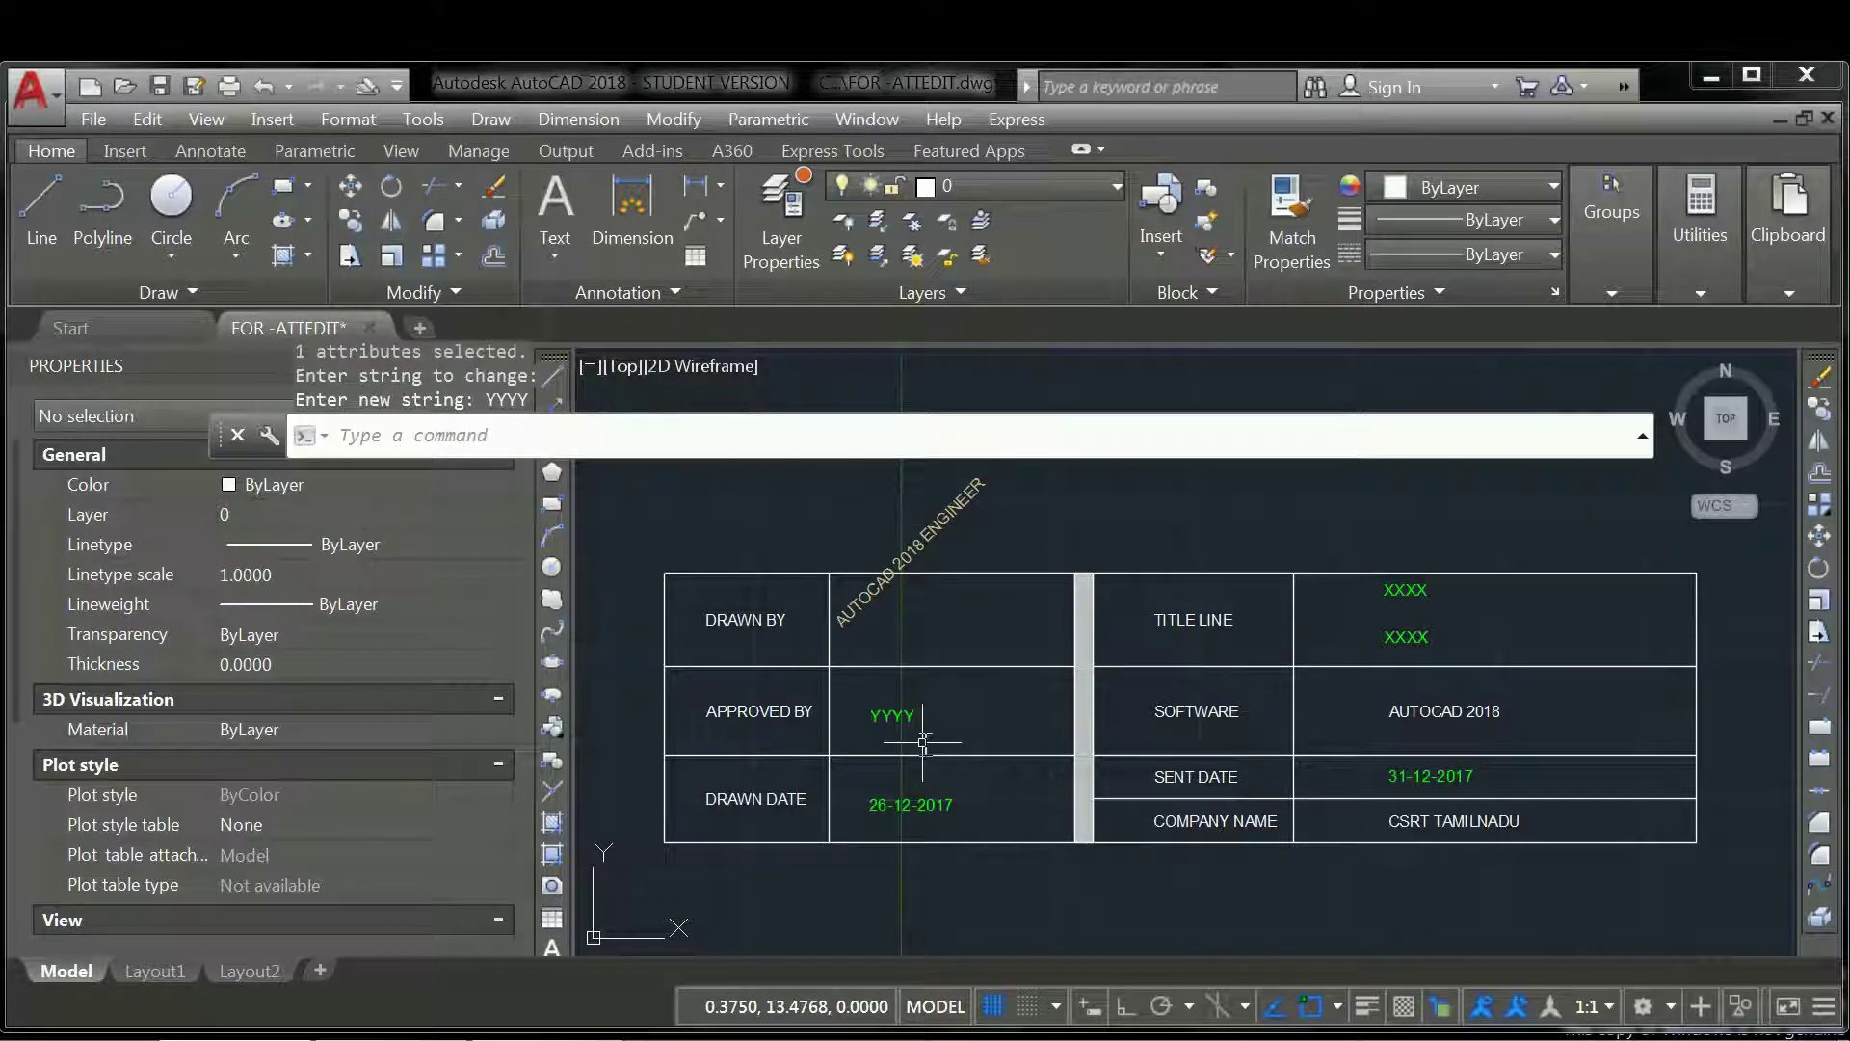